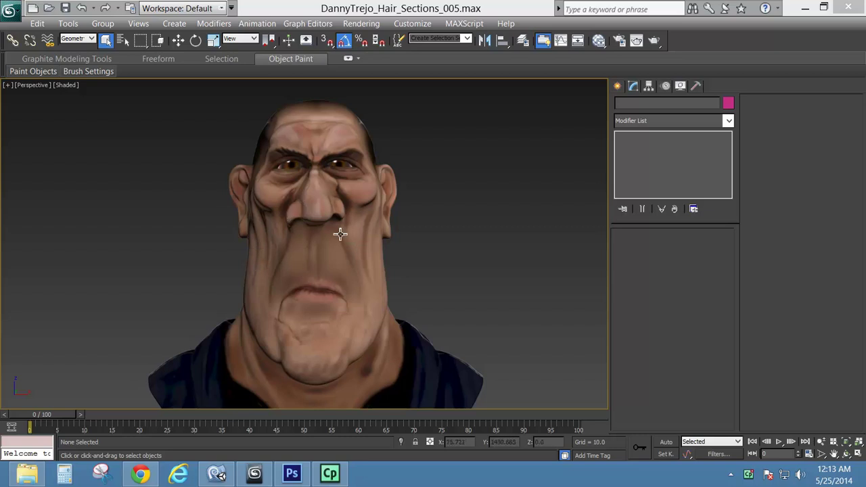
Examine the character head from the front and both sides, including its mesh density with edged faces shown.
{"action": "middle_click_drag", "start_coordinate": [257, 246], "coordinate": [309, 204], "text": "alt"}
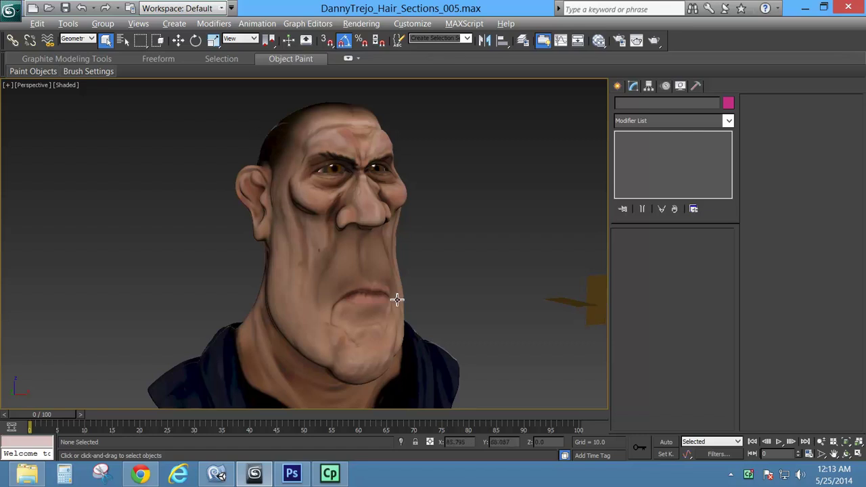
{"action": "middle_click_drag", "start_coordinate": [397, 300], "coordinate": [218, 148], "text": "alt"}
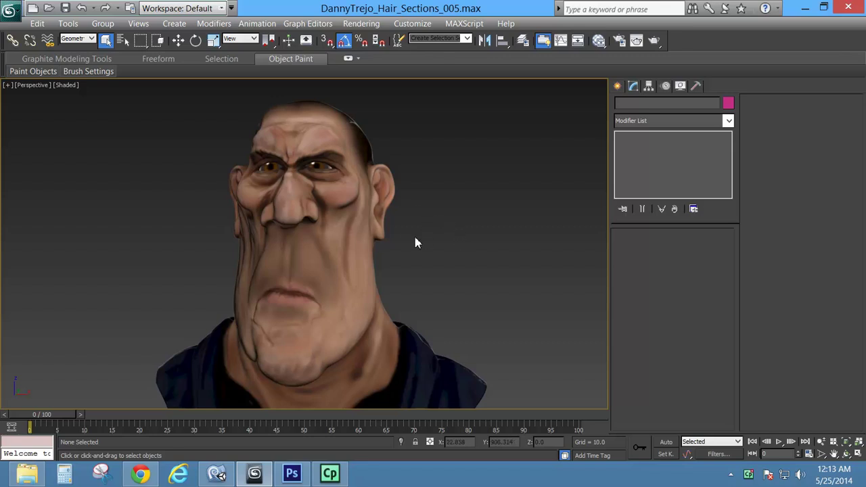
{"action": "middle_click_drag", "start_coordinate": [323, 273], "coordinate": [348, 292], "text": "alt"}
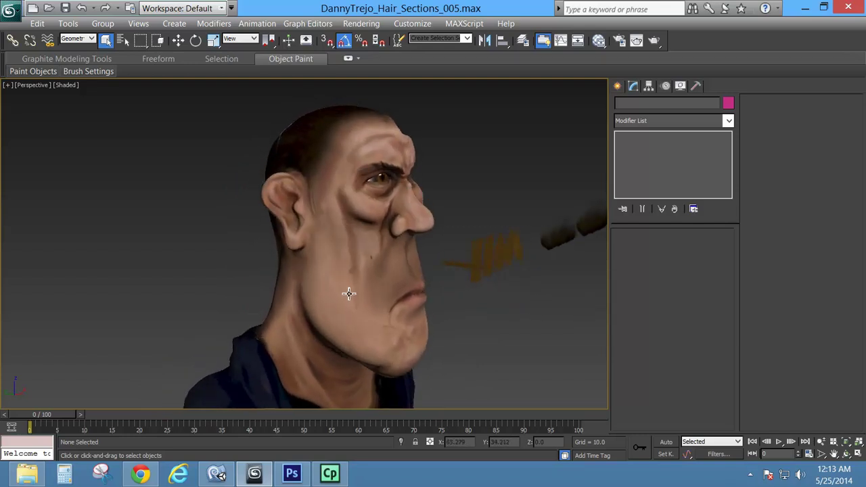
{"action": "left_click", "coordinate": [379, 138]}
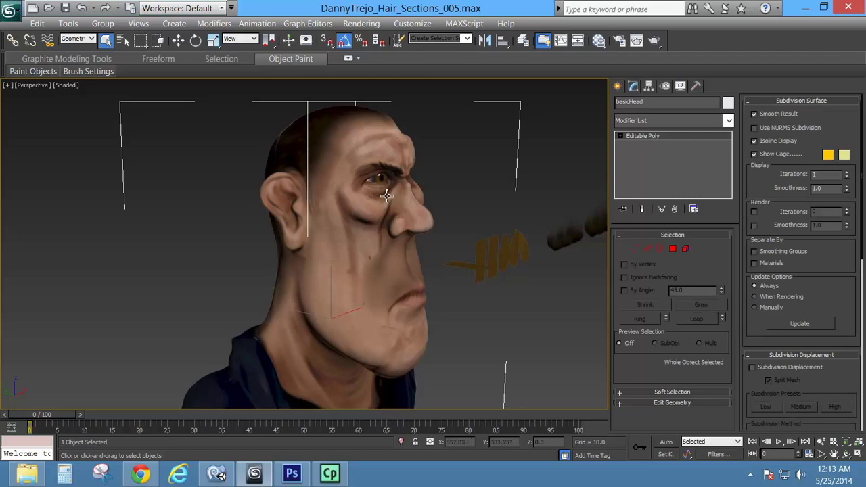
{"action": "key", "text": "F4"}
{"action": "middle_click_drag", "start_coordinate": [398, 302], "coordinate": [381, 248], "text": "alt"}
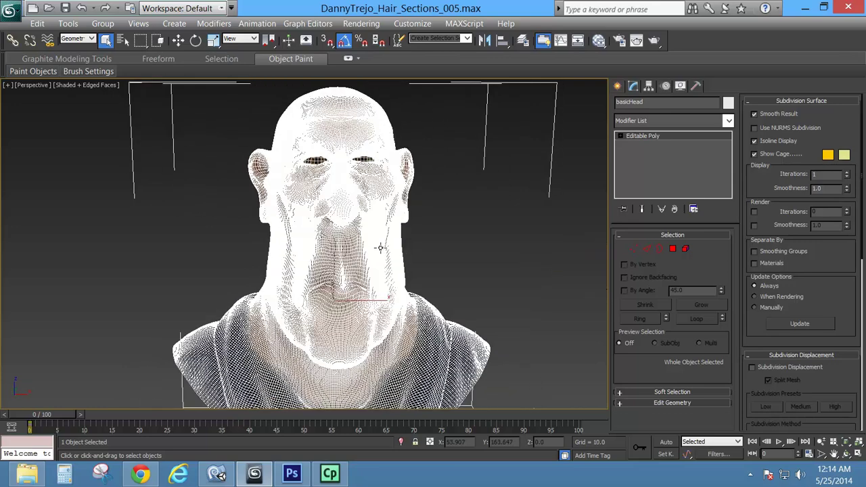
{"action": "key", "text": "F4"}
Examine the painted hair area around the sides and back of the head, ending with the planes beside it in view.
{"action": "mouse_move", "coordinate": [294, 218]}
{"action": "middle_mouse_down", "text": "alt"}
{"action": "mouse_move", "coordinate": [348, 236]}
{"action": "mouse_move", "coordinate": [344, 314]}
{"action": "mouse_move", "coordinate": [346, 296]}
{"action": "mouse_move", "coordinate": [359, 313]}
{"action": "middle_mouse_up", "text": "alt"}
{"action": "middle_click_drag", "start_coordinate": [320, 254], "coordinate": [350, 256], "text": "alt"}
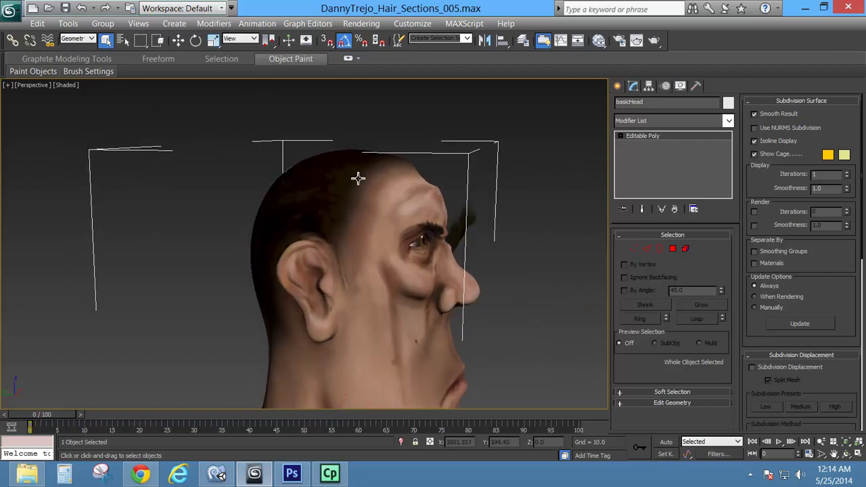
{"action": "middle_click_drag", "start_coordinate": [294, 253], "coordinate": [368, 302], "text": "alt"}
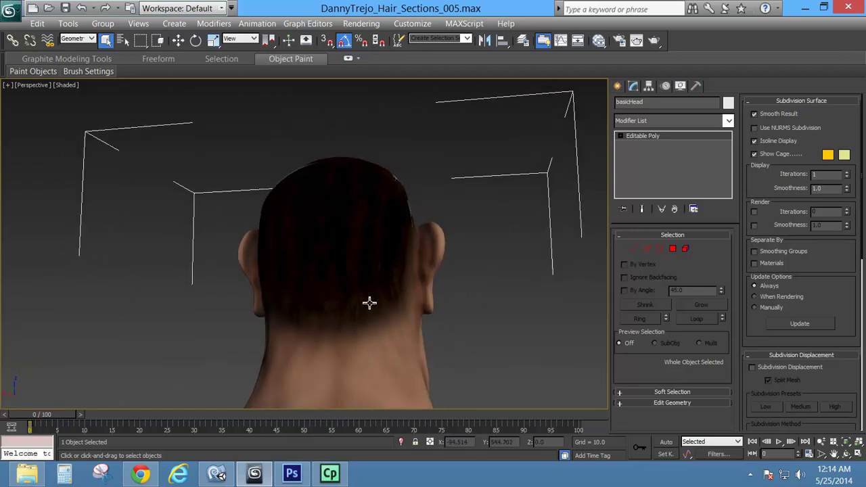
{"action": "middle_click_drag", "start_coordinate": [299, 261], "coordinate": [337, 296], "text": "alt"}
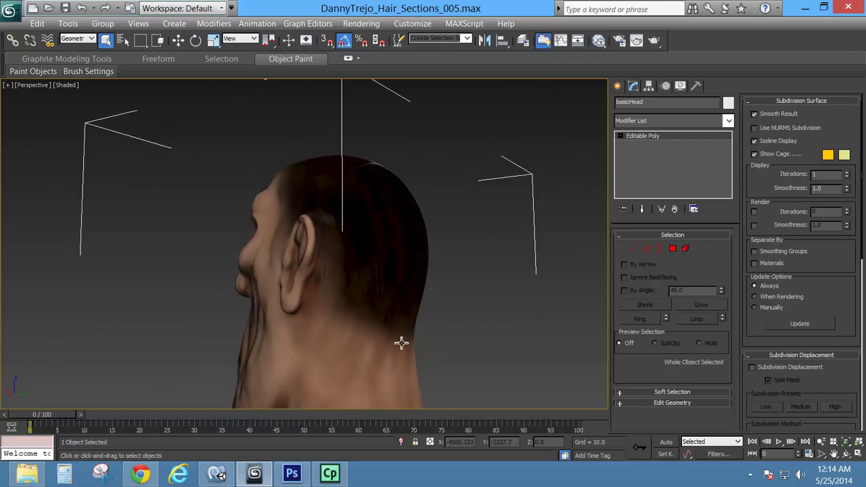
{"action": "middle_click_drag", "start_coordinate": [361, 218], "coordinate": [285, 373], "text": "alt"}
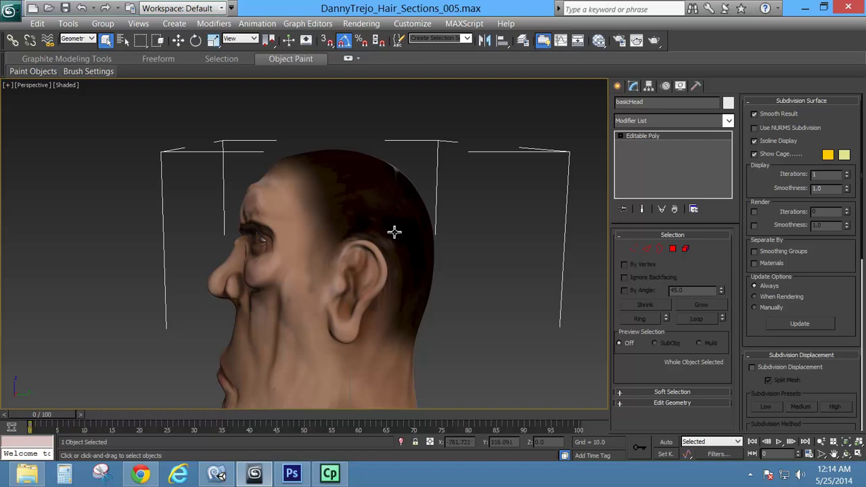
{"action": "middle_click_drag", "start_coordinate": [322, 213], "coordinate": [384, 298], "text": "alt"}
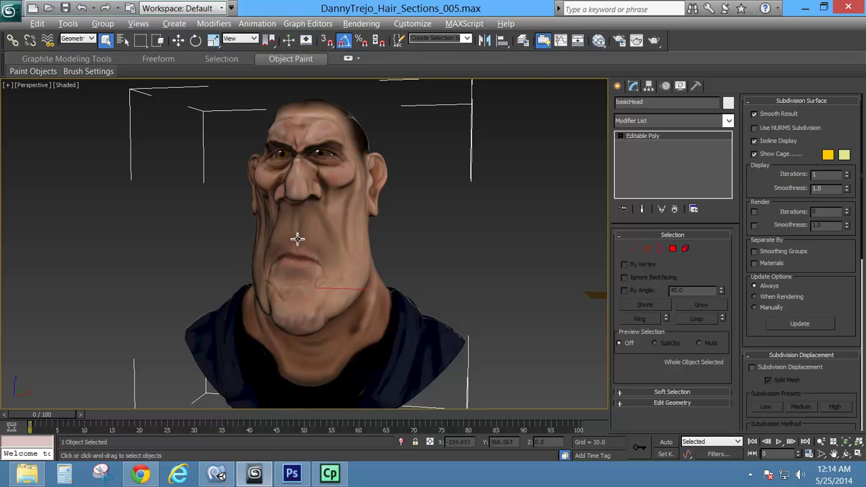
{"action": "middle_click_drag", "start_coordinate": [300, 237], "coordinate": [396, 247], "text": "alt"}
{"action": "middle_click_drag", "start_coordinate": [295, 234], "coordinate": [348, 251], "text": "alt"}
{"action": "middle_click_drag", "start_coordinate": [299, 233], "coordinate": [423, 225], "text": "alt"}
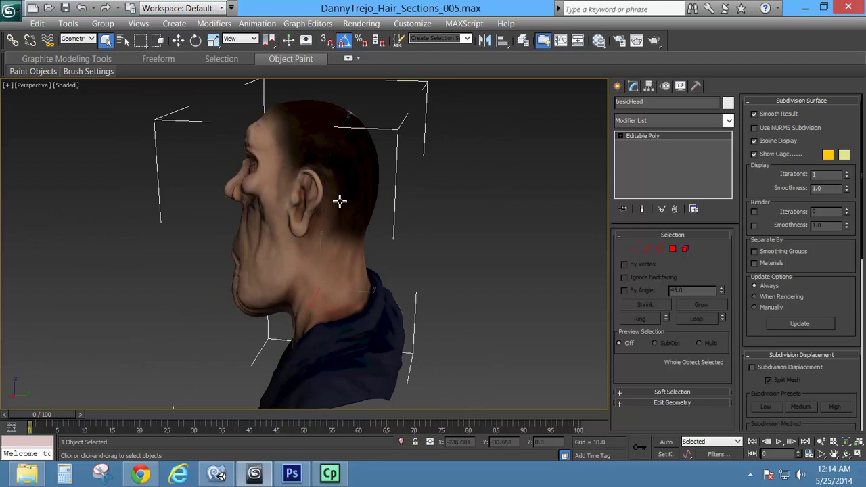
{"action": "middle_click_drag", "start_coordinate": [309, 242], "coordinate": [307, 249], "text": "alt"}
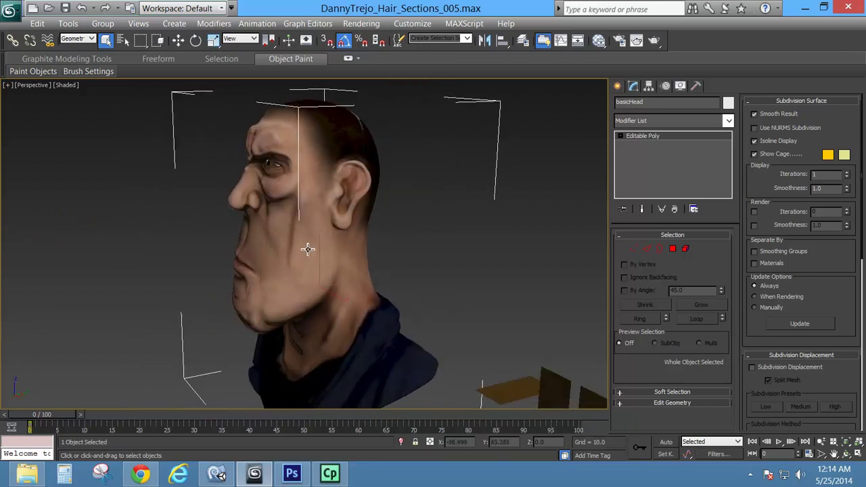
{"action": "middle_click_drag", "start_coordinate": [252, 238], "coordinate": [308, 232], "text": "alt"}
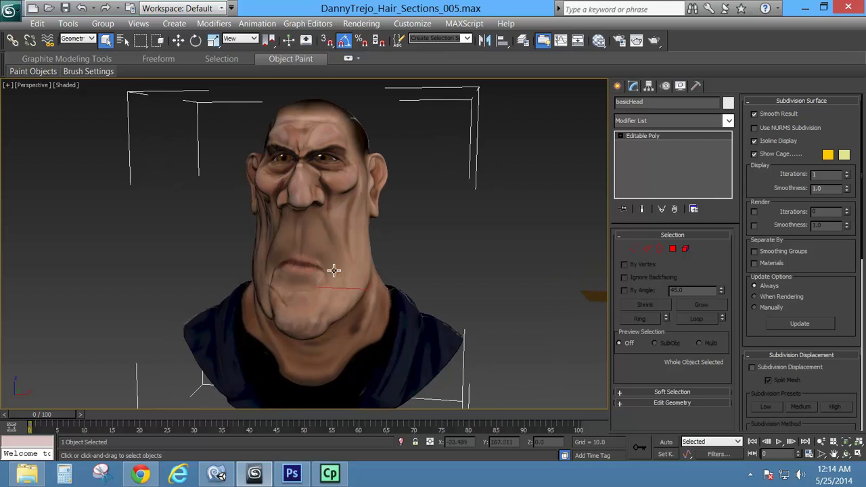
{"action": "middle_click_drag", "start_coordinate": [312, 254], "coordinate": [421, 288], "text": "alt"}
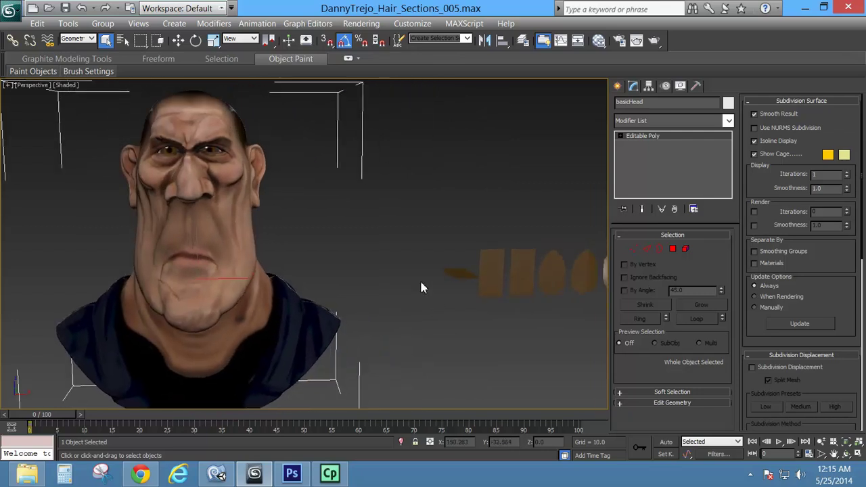
Frame the flat horizontal plane beside the head in the perspective view and display edged faces.
{"action": "left_click", "coordinate": [470, 280]}
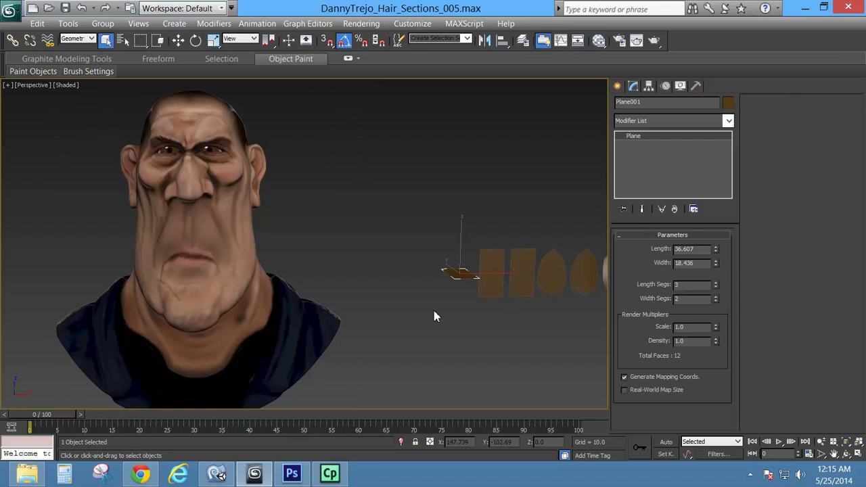
{"action": "key", "text": "f"}
{"action": "middle_click_drag", "start_coordinate": [487, 260], "coordinate": [233, 298]}
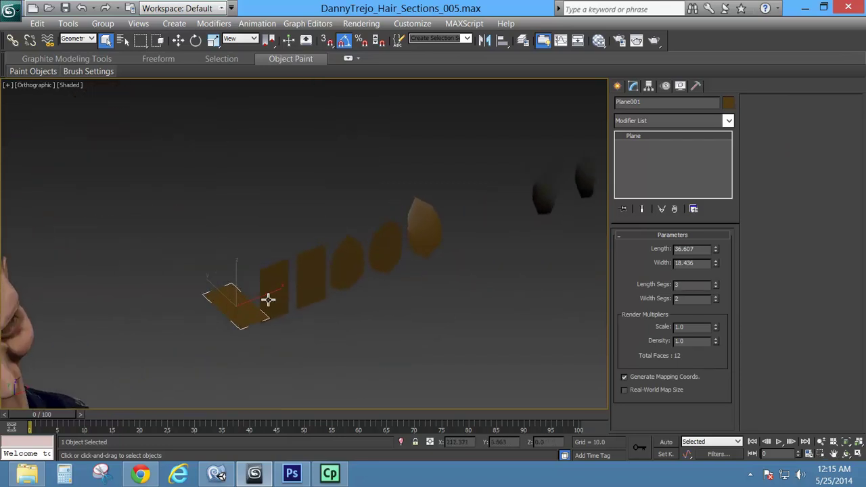
{"action": "key", "text": "z"}
{"action": "key", "text": "p"}
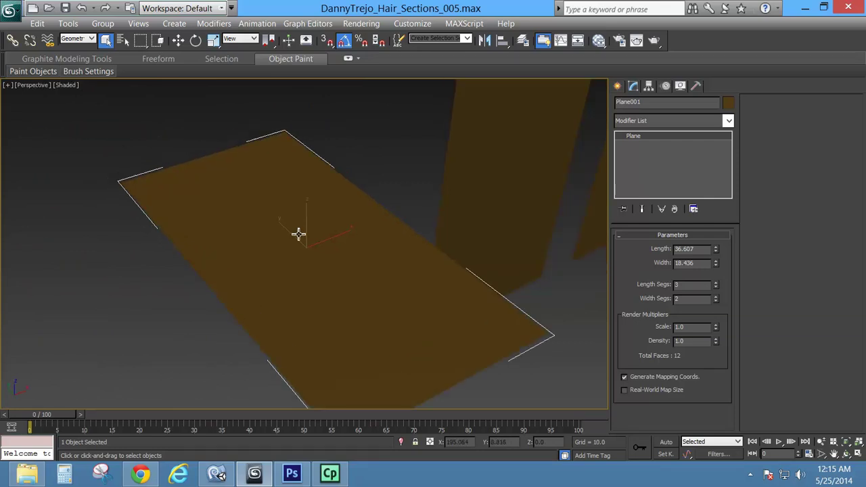
{"action": "key", "text": "F4"}
{"action": "mouse_move", "coordinate": [293, 289]}
{"action": "middle_mouse_down"}
{"action": "mouse_move", "coordinate": [300, 261]}
{"action": "mouse_move", "coordinate": [289, 247]}
{"action": "middle_mouse_up"}
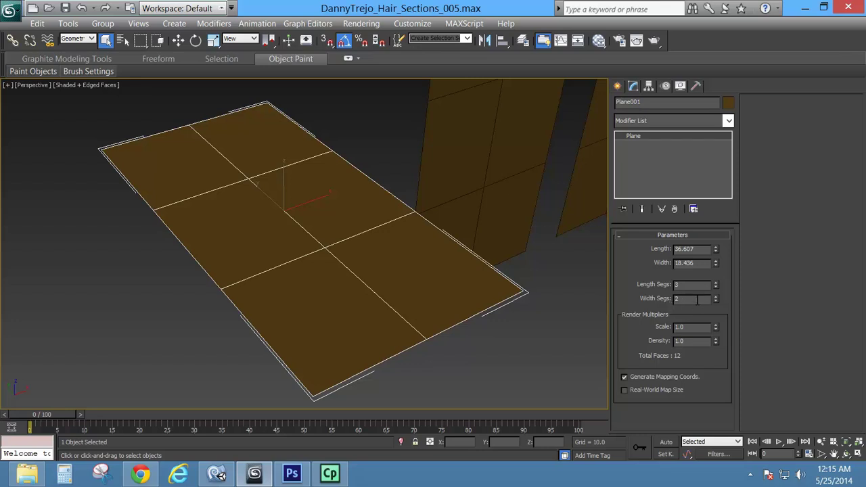
Select the first upright plane and examine its segments alongside the neighbouring leaf shapes.
{"action": "middle_click_drag", "start_coordinate": [343, 248], "coordinate": [366, 228], "text": "alt"}
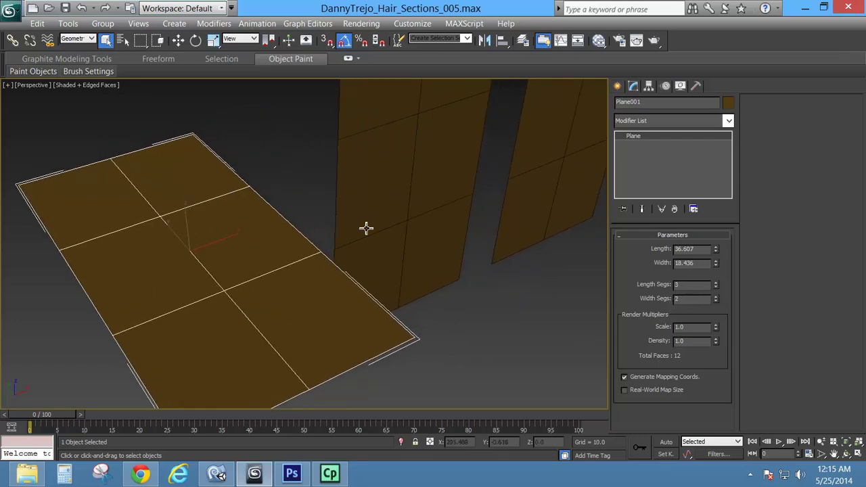
{"action": "left_click", "coordinate": [427, 274]}
{"action": "middle_click_drag", "start_coordinate": [427, 275], "coordinate": [338, 252], "text": "alt"}
{"action": "scroll", "coordinate": [338, 252], "scroll_direction": "down", "scroll_amount": 6}
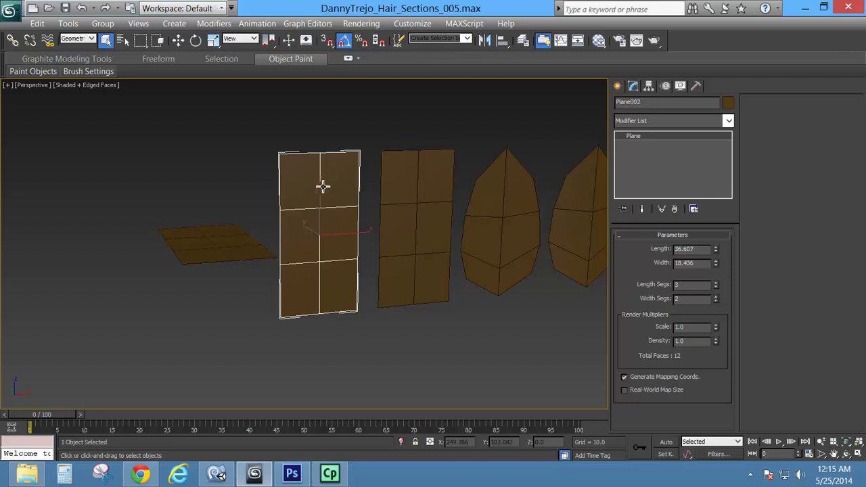
Select the second upright plane and inspect its pivot position in the pivot-only adjustment mode.
{"action": "left_click", "coordinate": [413, 206]}
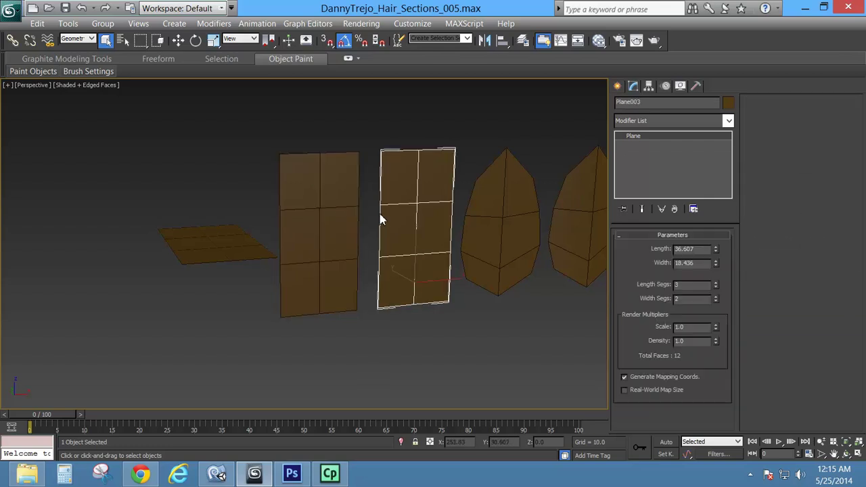
{"action": "left_click", "coordinate": [648, 87]}
{"action": "left_click", "coordinate": [671, 168]}
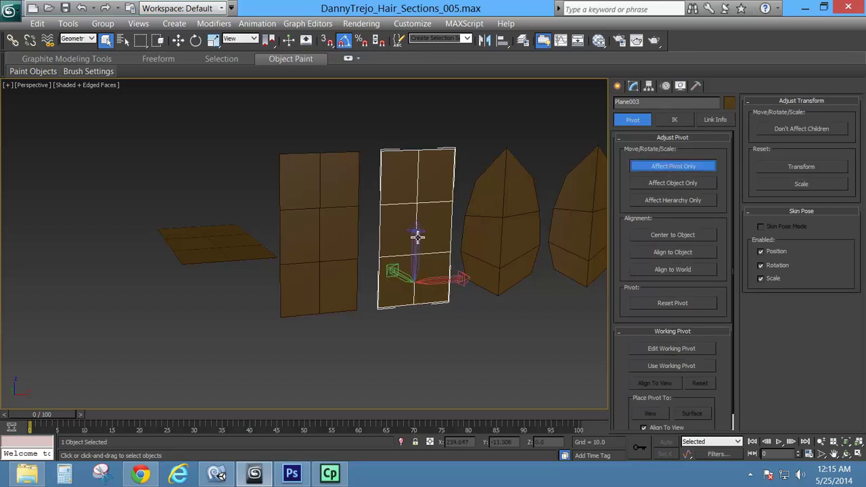
{"action": "left_click_drag", "start_coordinate": [413, 268], "coordinate": [414, 288]}
{"action": "left_click", "coordinate": [670, 167]}
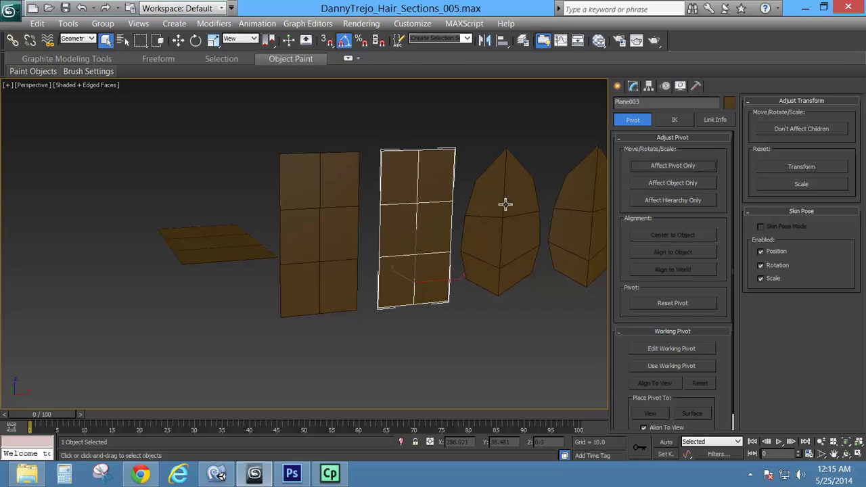
Select the first leaf-shaped plane and show its modifier stack with the whole row in view.
{"action": "left_click", "coordinate": [531, 244]}
{"action": "middle_click_drag", "start_coordinate": [545, 241], "coordinate": [362, 248]}
{"action": "left_click", "coordinate": [633, 86]}
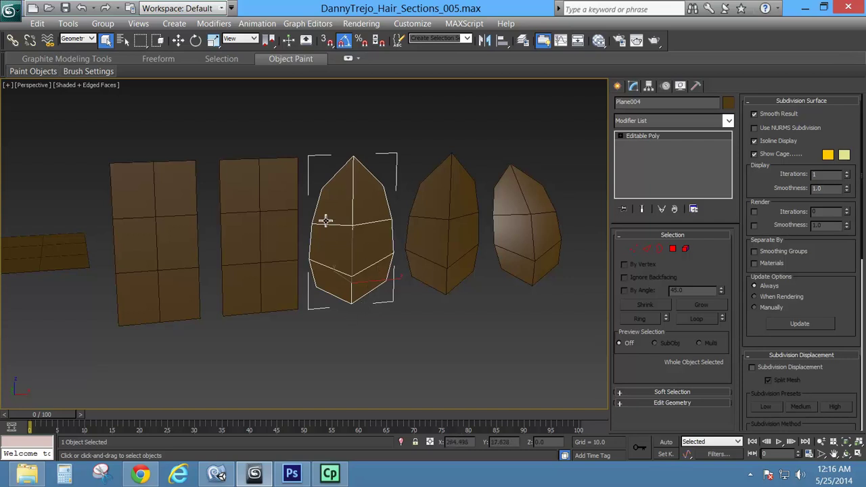
Select the second leaf-shaped plane and examine the curvature of its Bend modifier from above and from the front.
{"action": "left_click", "coordinate": [454, 238]}
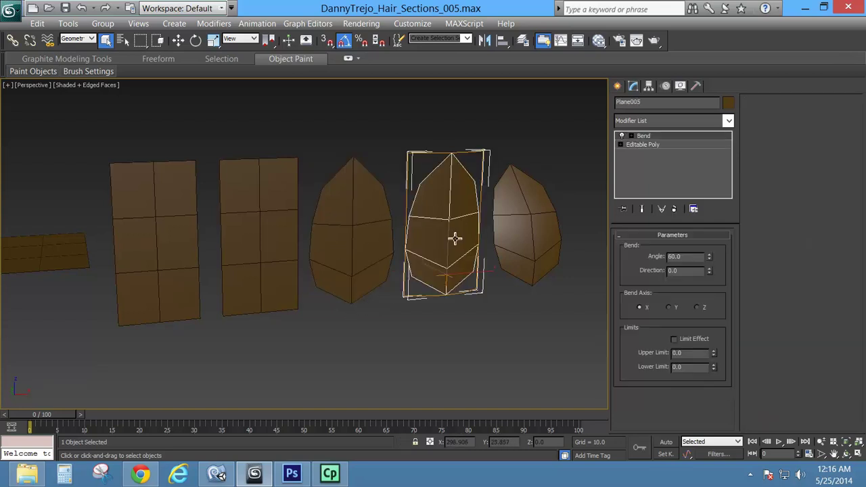
{"action": "middle_click_drag", "start_coordinate": [454, 238], "coordinate": [312, 341]}
{"action": "scroll", "coordinate": [393, 267], "scroll_direction": "up", "scroll_amount": 5}
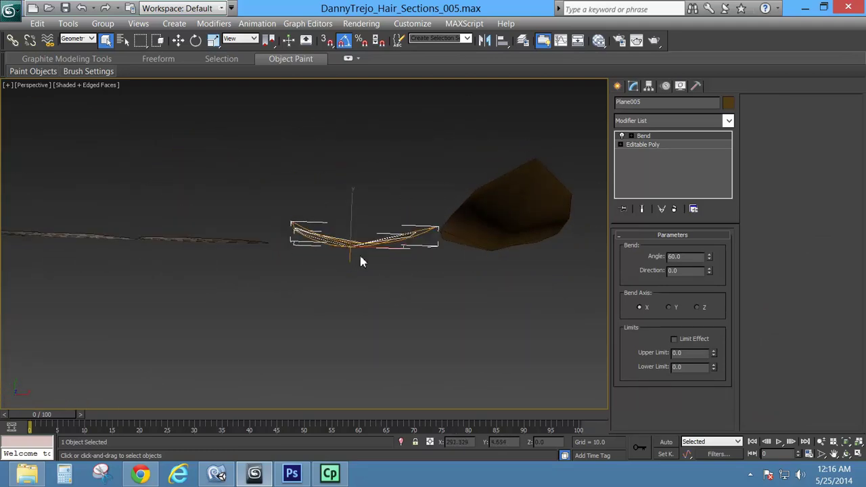
{"action": "middle_click_drag", "start_coordinate": [313, 234], "coordinate": [362, 191], "text": "alt"}
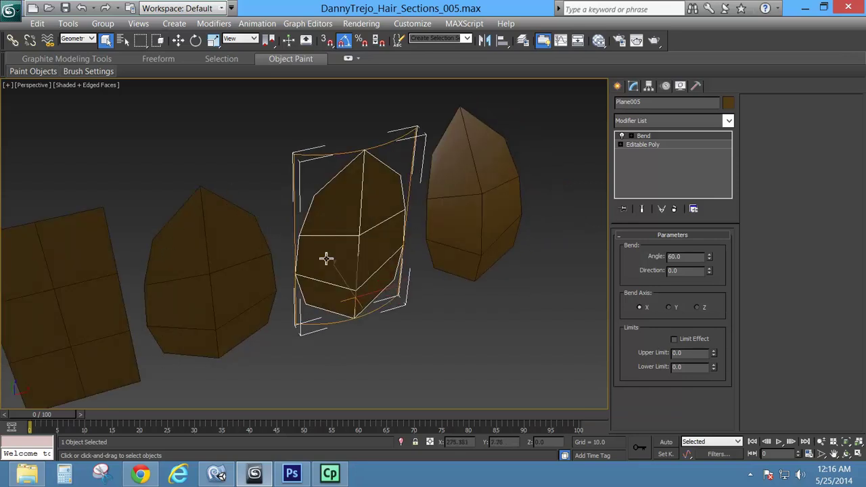
{"action": "middle_click_drag", "start_coordinate": [342, 222], "coordinate": [313, 234], "text": "alt"}
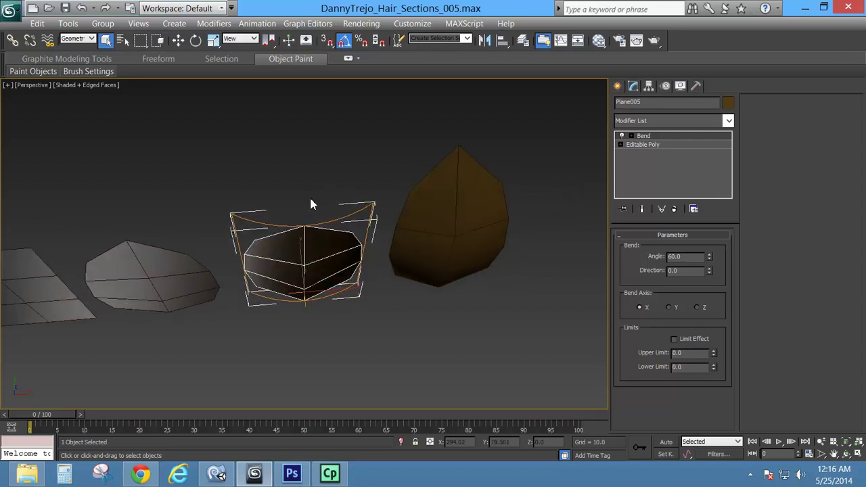
{"action": "middle_click_drag", "start_coordinate": [357, 290], "coordinate": [356, 251], "text": "alt"}
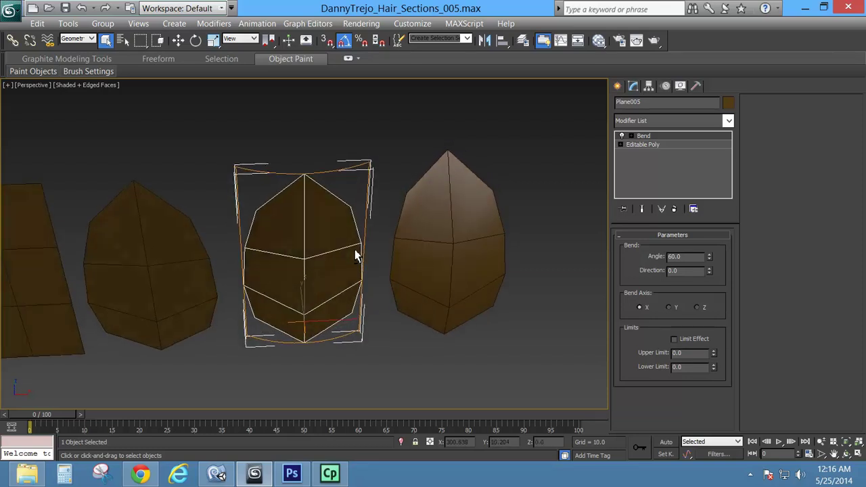
{"action": "middle_click_drag", "start_coordinate": [307, 267], "coordinate": [304, 256], "text": "alt"}
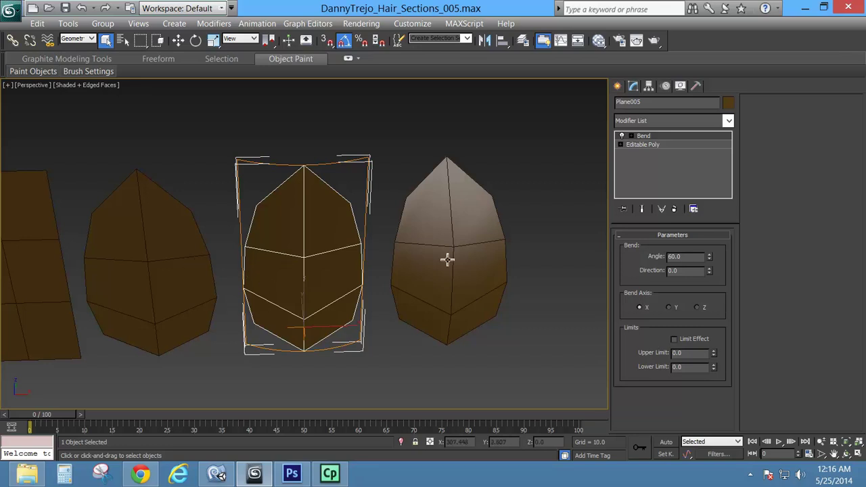
Review the second leaf's pivot settings, its Bend parameters and its curved profile seen from the end.
{"action": "left_click", "coordinate": [648, 86]}
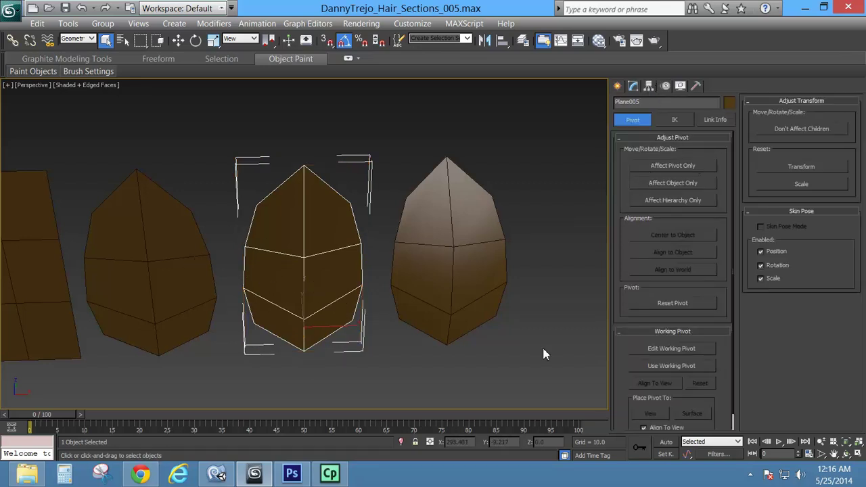
{"action": "left_click", "coordinate": [633, 86]}
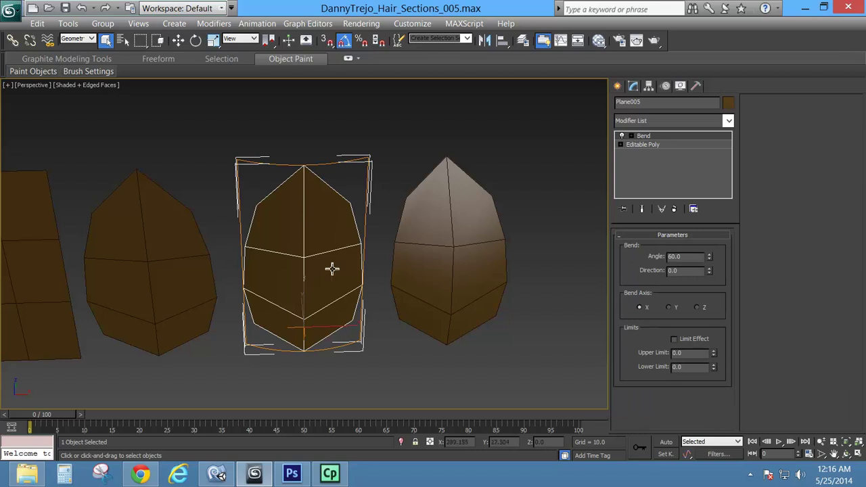
{"action": "middle_click_drag", "start_coordinate": [333, 269], "coordinate": [364, 335], "text": "alt"}
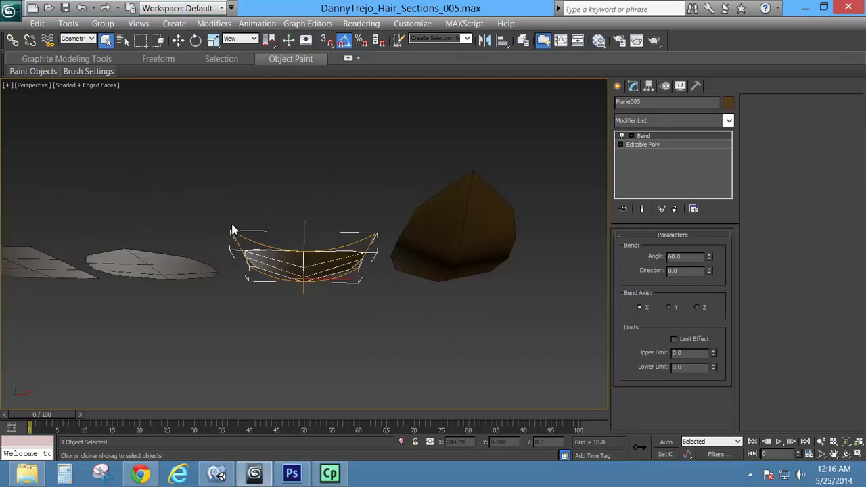
Set the direction of the top Bend modifier on the last leaf-shaped plane to -0.5.
{"action": "middle_click_drag", "start_coordinate": [462, 291], "coordinate": [462, 268], "text": "alt"}
{"action": "left_click", "coordinate": [462, 268]}
{"action": "middle_click_drag", "start_coordinate": [484, 338], "coordinate": [408, 311], "text": "alt"}
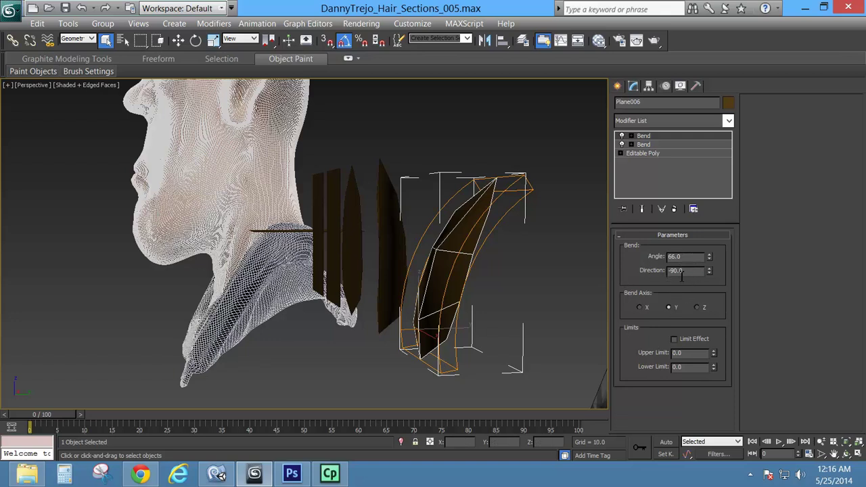
{"action": "left_click_drag", "start_coordinate": [708, 270], "coordinate": [691, 173]}
{"action": "scroll", "coordinate": [451, 344], "scroll_direction": "up", "scroll_amount": 5}
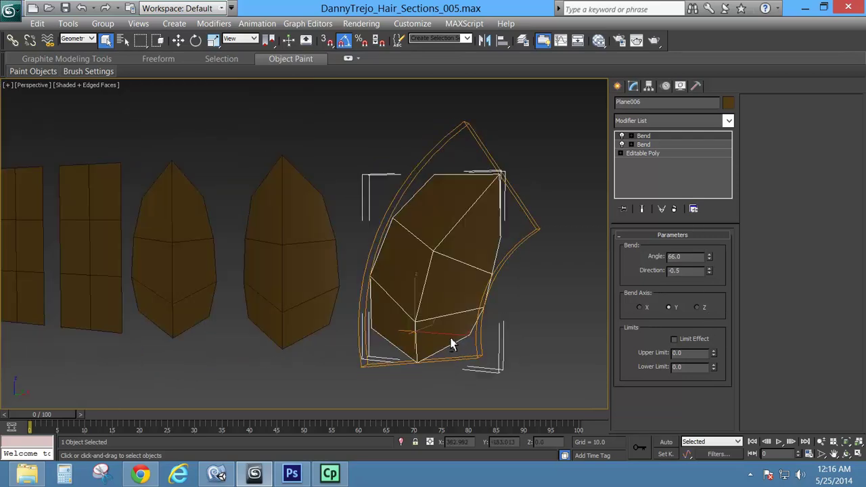
Undo the last direction change on the end leaf's top Bend modifier and check its curve from the side.
{"action": "key", "text": "ctrl+z"}
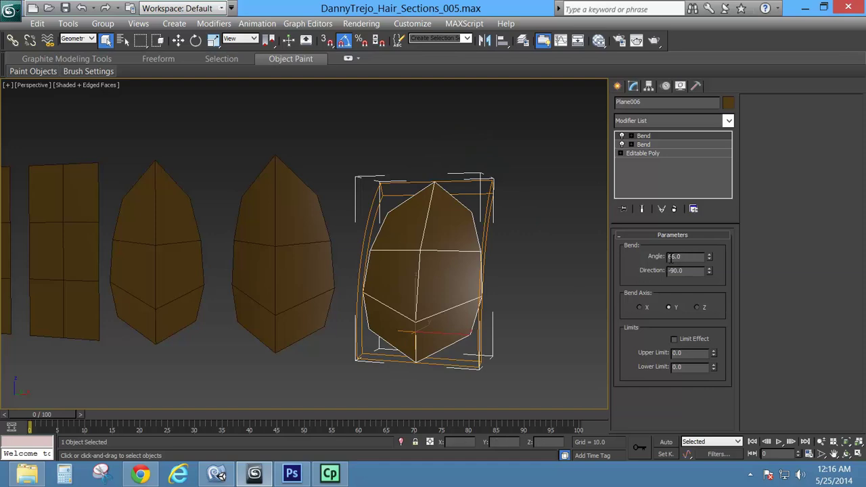
{"action": "middle_click_drag", "start_coordinate": [483, 335], "coordinate": [442, 331], "text": "alt"}
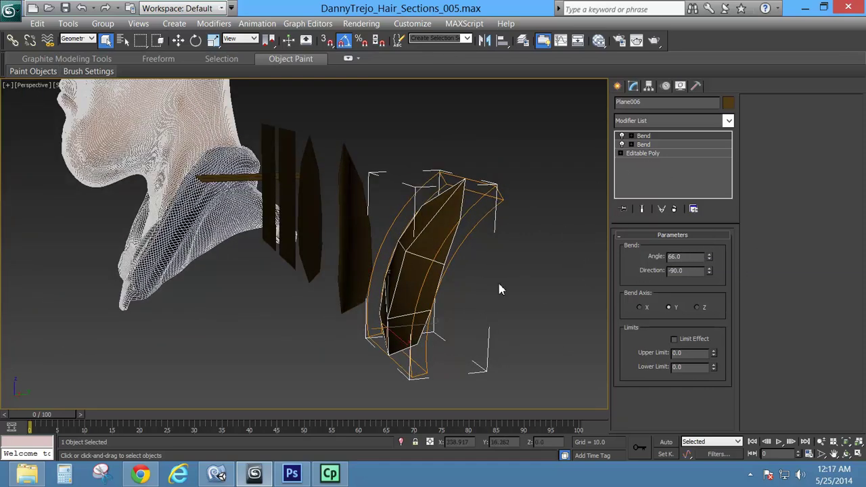
{"action": "middle_click_drag", "start_coordinate": [498, 290], "coordinate": [472, 282], "text": "alt"}
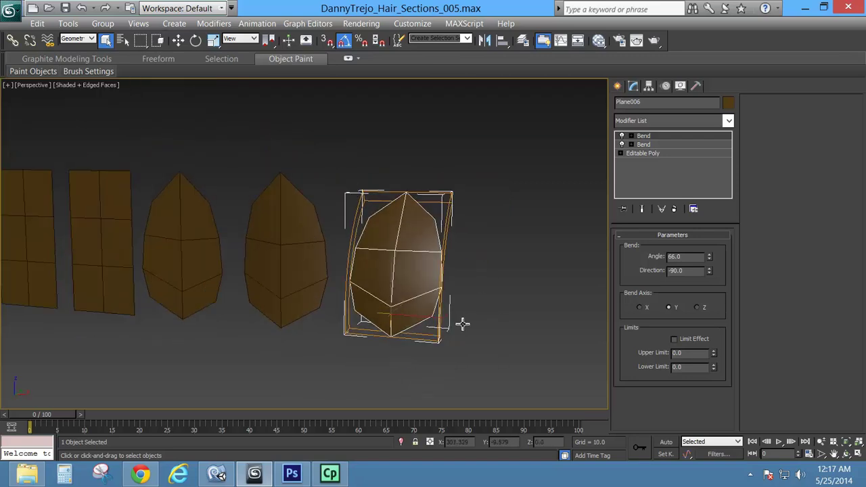
Try to rotate the last leaf-shaped plane -90 degrees about the Z axis.
{"action": "scroll", "coordinate": [457, 328], "scroll_direction": "down", "scroll_amount": 3}
{"action": "middle_click_drag", "start_coordinate": [457, 328], "coordinate": [297, 304], "text": "alt"}
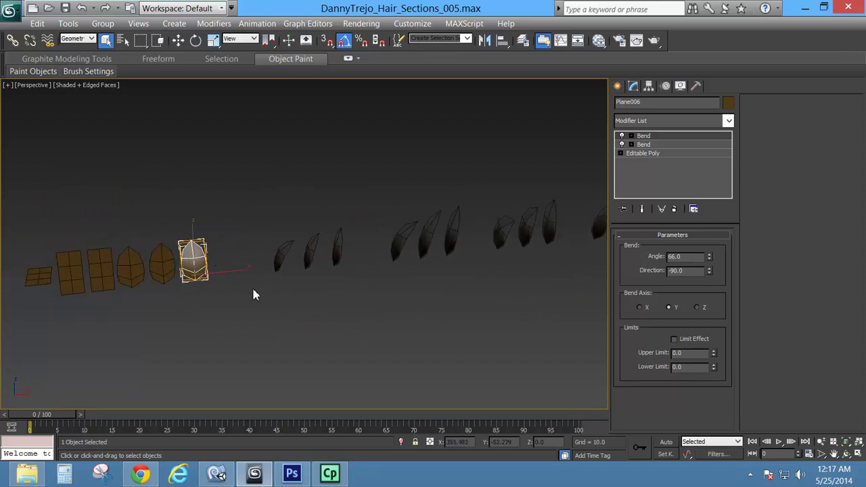
{"action": "middle_click_drag", "start_coordinate": [212, 290], "coordinate": [207, 282], "text": "alt"}
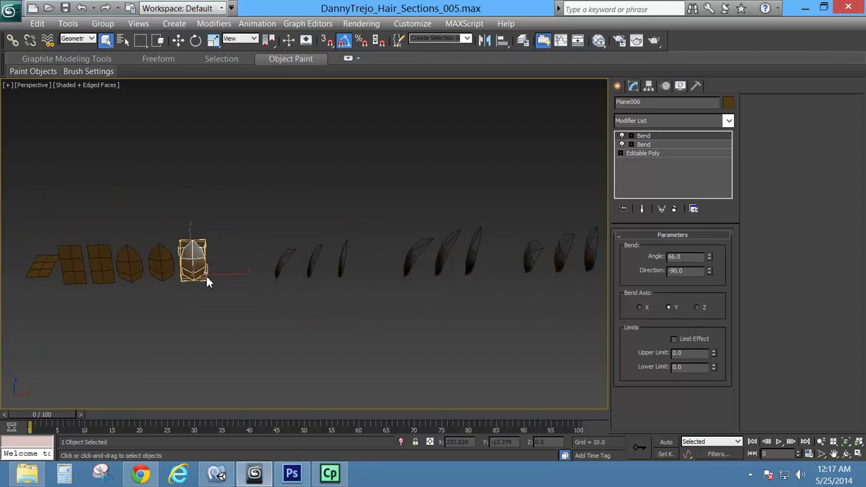
{"action": "left_click", "coordinate": [195, 40]}
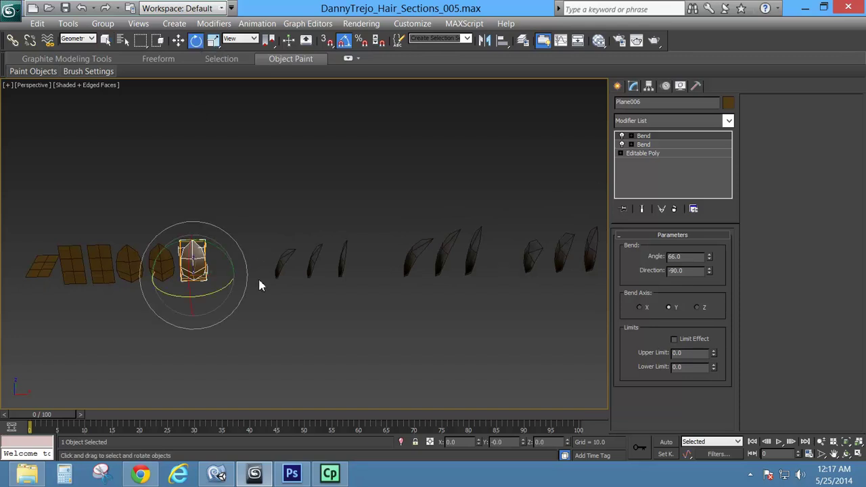
{"action": "left_click_drag", "start_coordinate": [203, 293], "coordinate": [203, 296]}
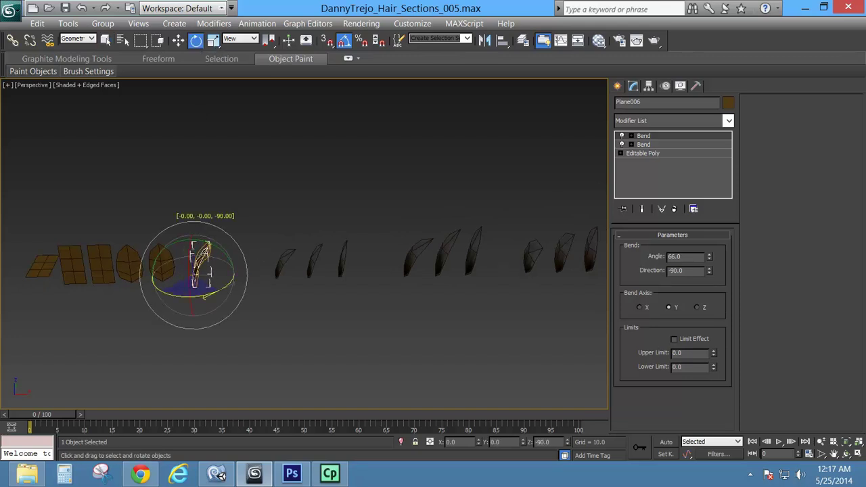
Select the first textured hair piece, Hair_001, and examine its shape beside the neighbouring groups.
{"action": "middle_click_drag", "start_coordinate": [204, 295], "coordinate": [204, 223], "text": "alt"}
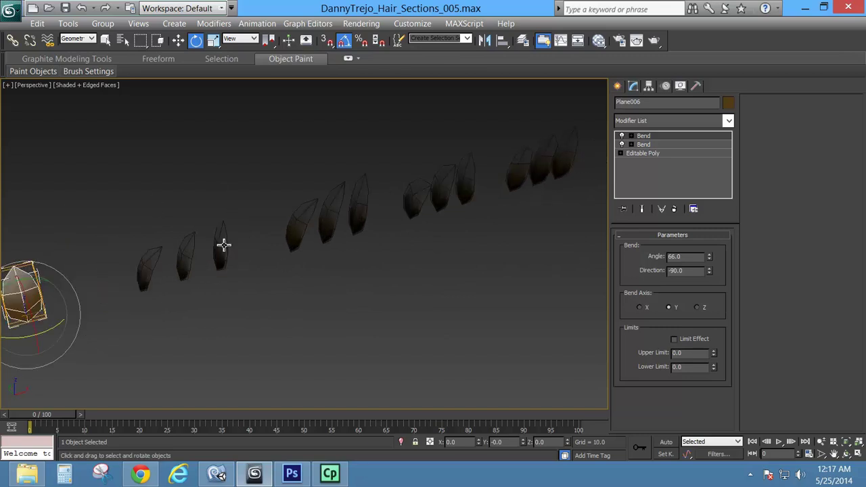
{"action": "middle_click_drag", "start_coordinate": [223, 245], "coordinate": [224, 305], "text": "alt"}
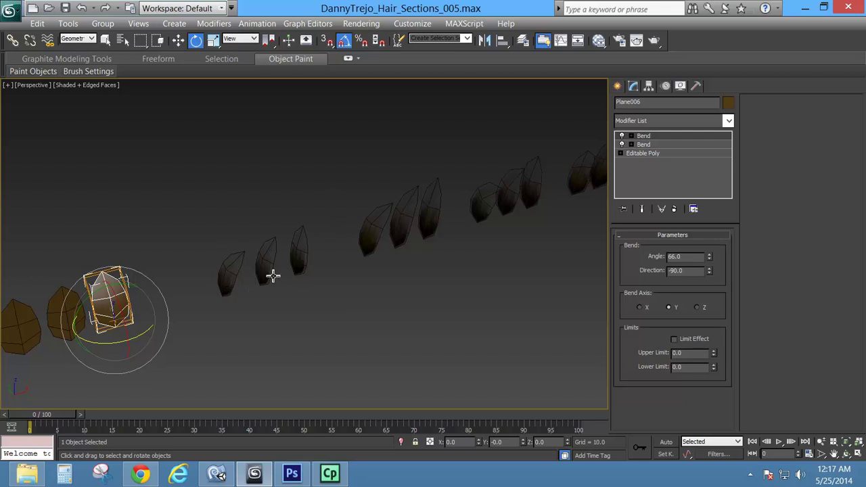
{"action": "middle_click_drag", "start_coordinate": [273, 276], "coordinate": [343, 276], "text": "alt"}
{"action": "middle_click_drag", "start_coordinate": [239, 265], "coordinate": [313, 256], "text": "alt"}
{"action": "scroll", "coordinate": [237, 271], "scroll_direction": "up", "scroll_amount": 5}
{"action": "middle_click_drag", "start_coordinate": [151, 230], "coordinate": [174, 257]}
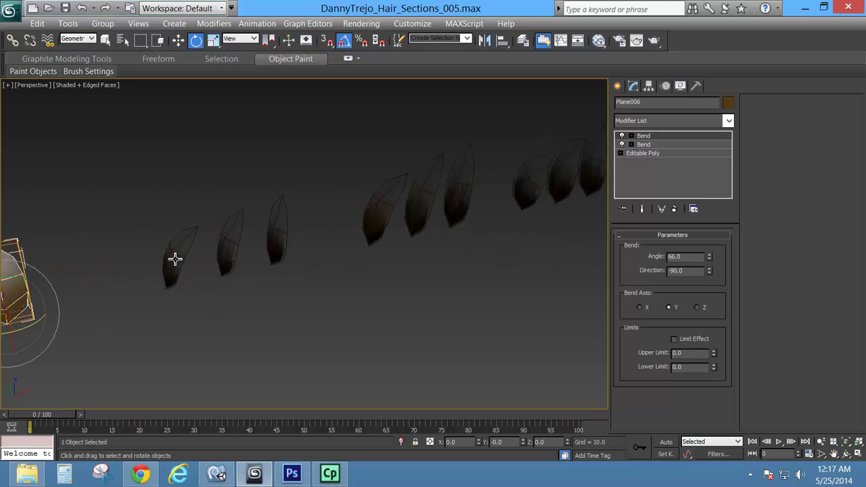
{"action": "left_click", "coordinate": [174, 258]}
{"action": "middle_click_drag", "start_coordinate": [224, 294], "coordinate": [250, 274], "text": "alt"}
{"action": "middle_click_drag", "start_coordinate": [260, 244], "coordinate": [242, 251], "text": "alt"}
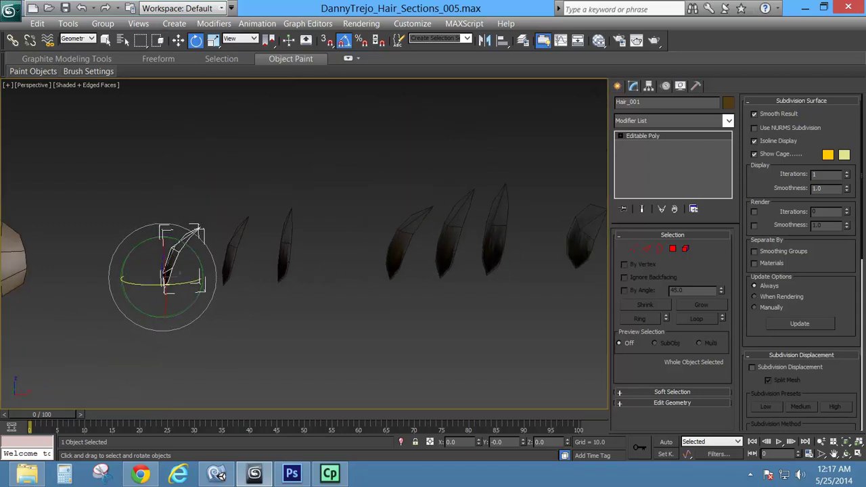
Select all the textured hair pieces across the five groups and rotate them 90 degrees about the Z axis.
{"action": "middle_click_drag", "start_coordinate": [301, 269], "coordinate": [170, 227], "text": "alt"}
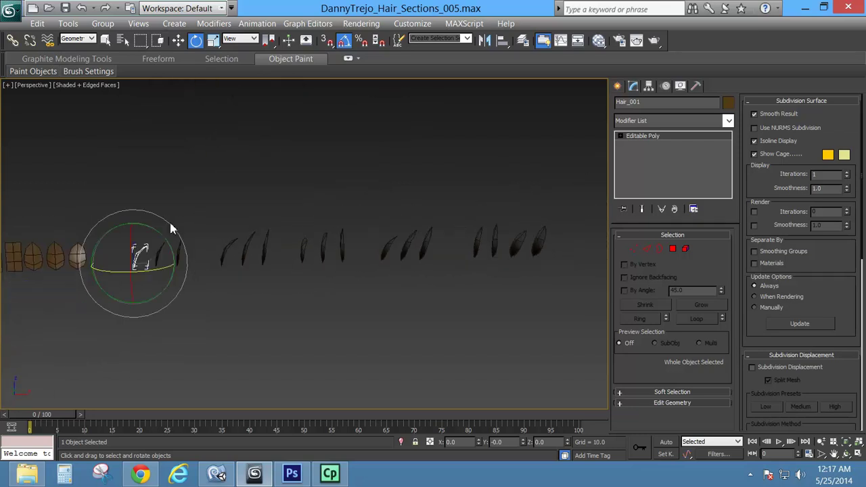
{"action": "left_click_drag", "start_coordinate": [103, 183], "coordinate": [562, 303]}
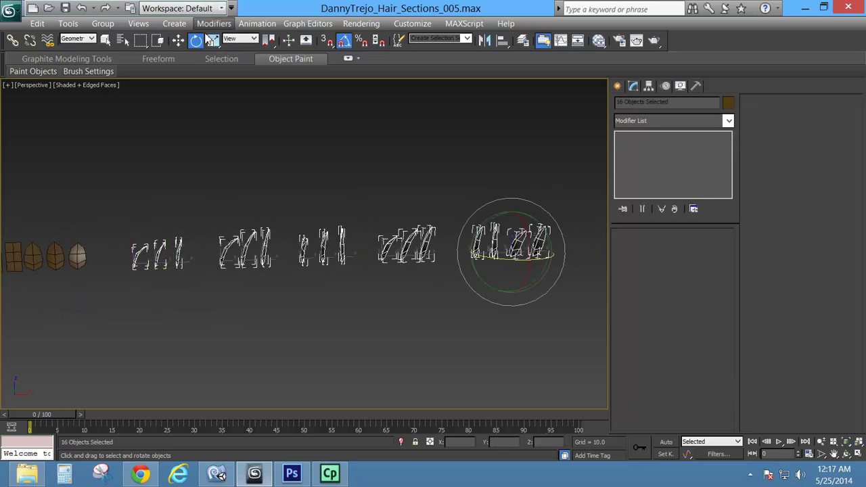
{"action": "left_click_drag", "start_coordinate": [553, 255], "coordinate": [521, 266]}
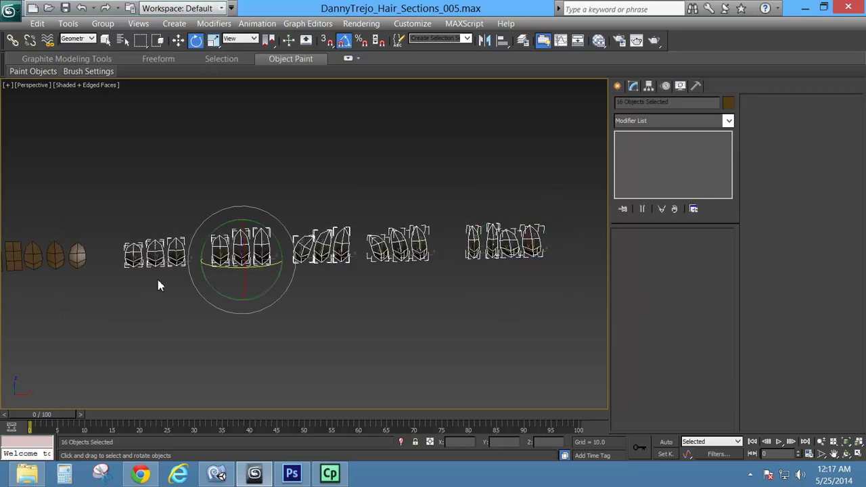
Select the three hair pieces of the first group one by one, from Hair_001 to Hair_003, to compare their shapes.
{"action": "scroll", "coordinate": [215, 287], "scroll_direction": "up", "scroll_amount": 5}
{"action": "scroll", "coordinate": [207, 275], "scroll_direction": "up", "scroll_amount": 2}
{"action": "middle_click_drag", "start_coordinate": [249, 262], "coordinate": [439, 253]}
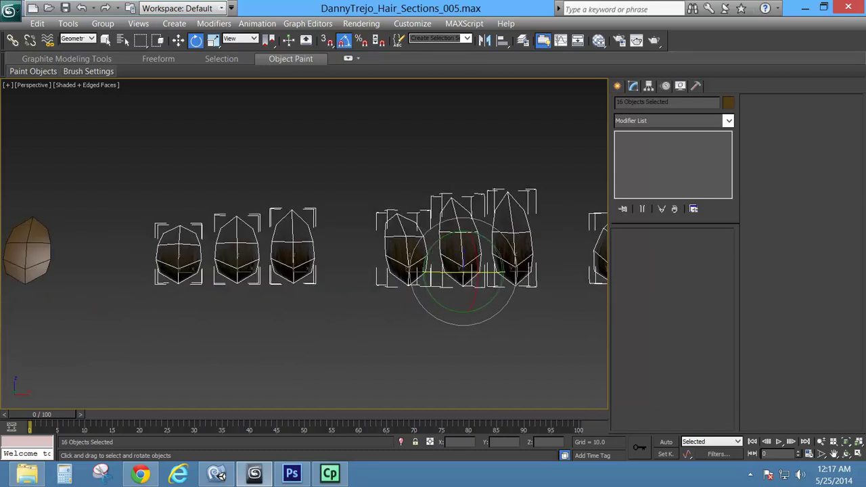
{"action": "scroll", "coordinate": [438, 253], "scroll_direction": "up", "scroll_amount": 2}
{"action": "left_click", "coordinate": [140, 257]}
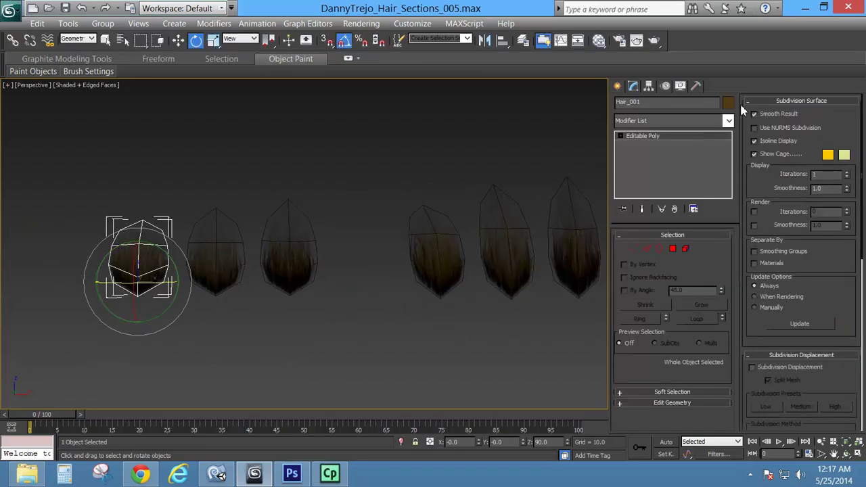
{"action": "left_click", "coordinate": [217, 238]}
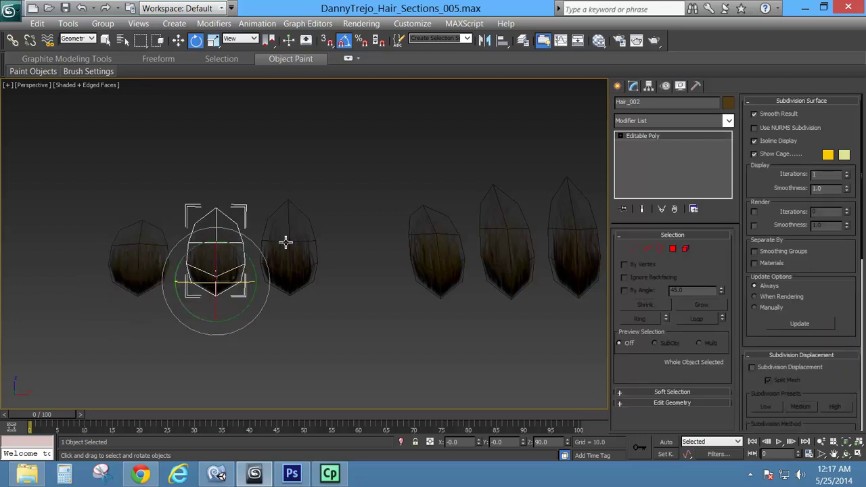
{"action": "left_click", "coordinate": [285, 242]}
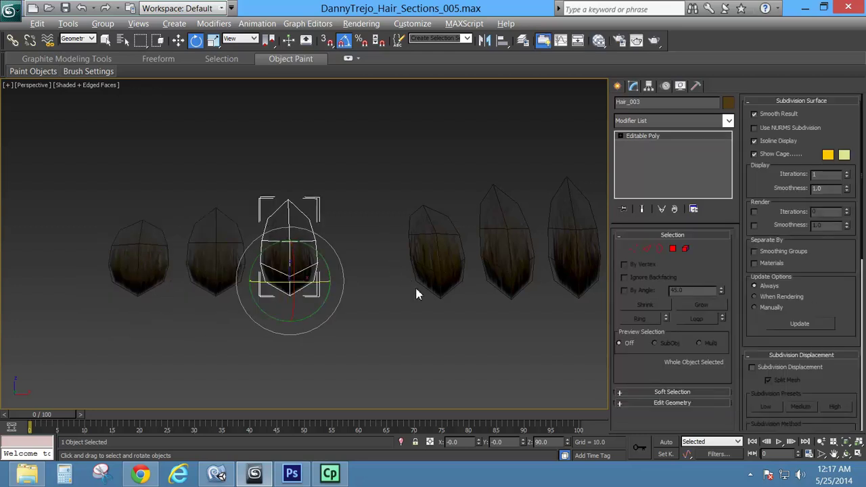
Examine the curved profiles of the first group's hair pieces from the side.
{"action": "middle_click_drag", "start_coordinate": [415, 291], "coordinate": [359, 305], "text": "alt"}
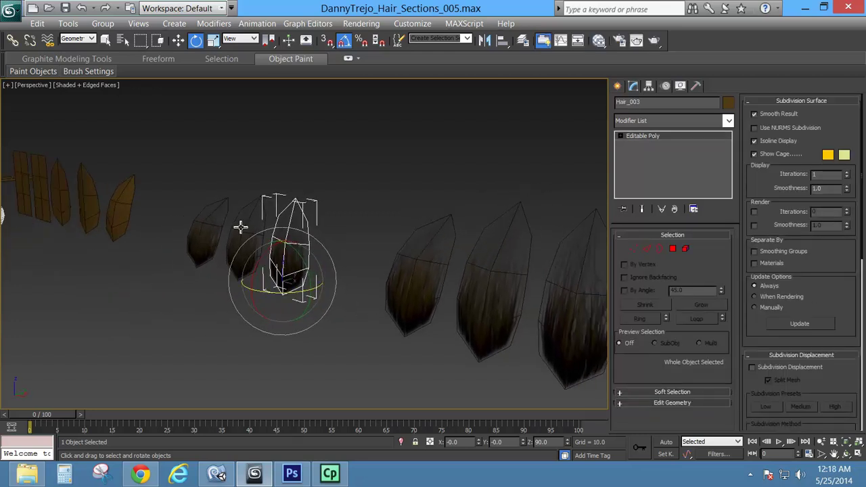
{"action": "middle_click_drag", "start_coordinate": [206, 233], "coordinate": [187, 236], "text": "alt"}
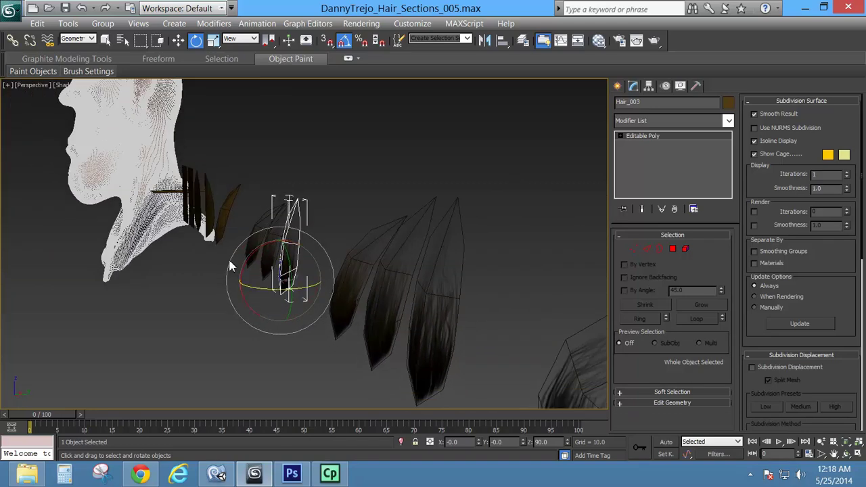
{"action": "middle_click_drag", "start_coordinate": [268, 243], "coordinate": [207, 272], "text": "alt"}
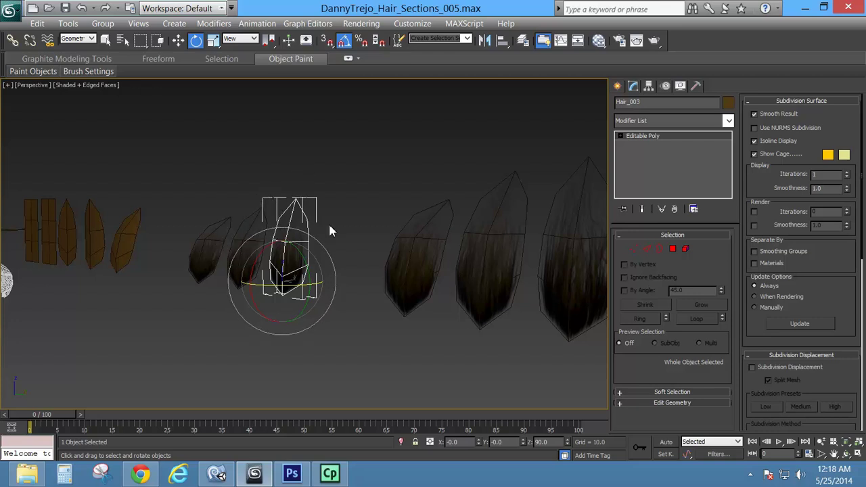
Select the three hair pieces of the second group together and examine their curvature from the end and the front.
{"action": "middle_click_drag", "start_coordinate": [330, 231], "coordinate": [336, 280], "text": "alt"}
{"action": "left_click", "coordinate": [330, 257]}
{"action": "left_click", "coordinate": [379, 251], "text": "ctrl"}
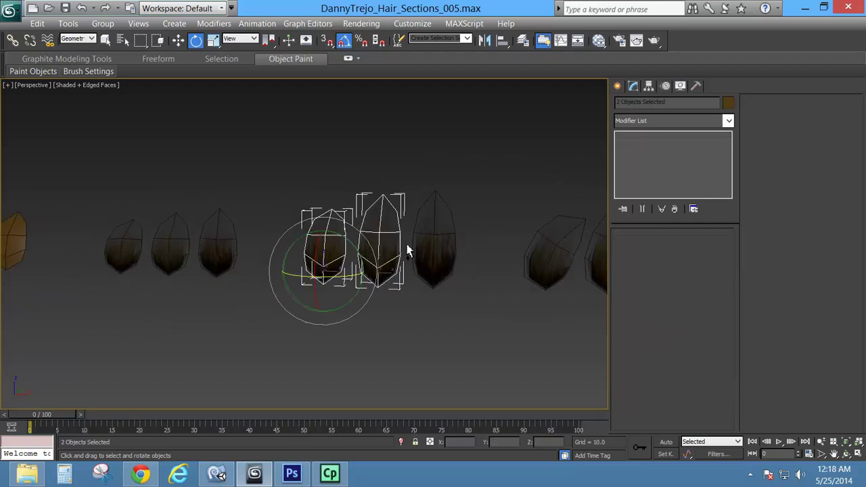
{"action": "left_click", "coordinate": [427, 243], "text": "ctrl"}
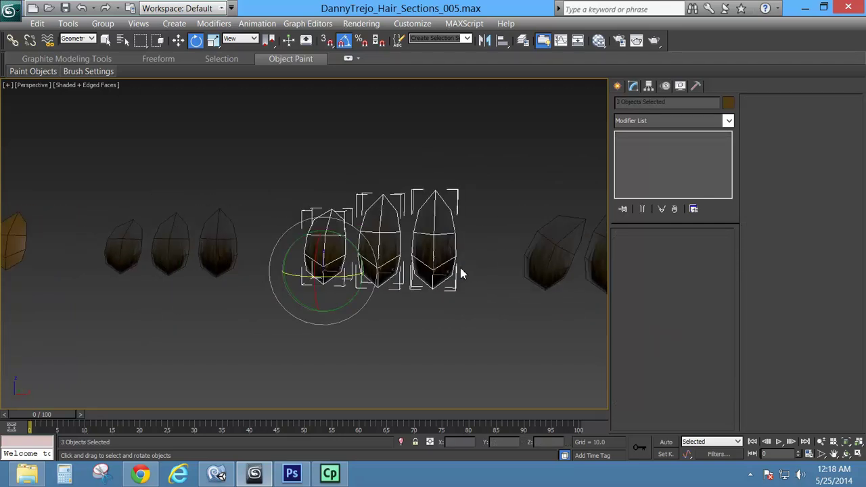
{"action": "middle_click_drag", "start_coordinate": [460, 274], "coordinate": [383, 297], "text": "alt"}
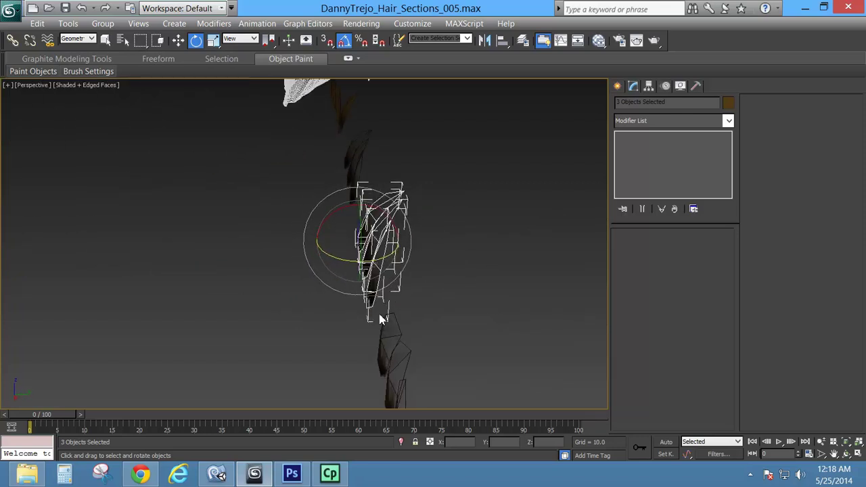
{"action": "middle_click_drag", "start_coordinate": [381, 315], "coordinate": [477, 316], "text": "alt"}
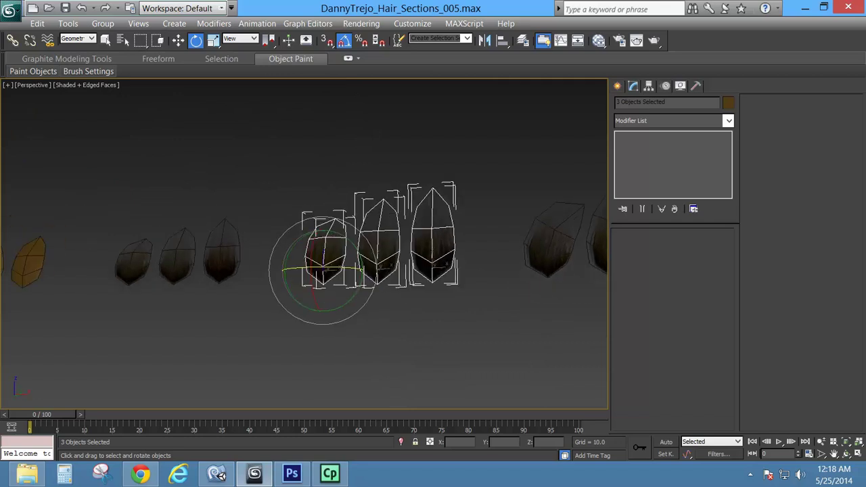
{"action": "mouse_move", "coordinate": [406, 250]}
{"action": "middle_mouse_down", "text": "alt"}
{"action": "mouse_move", "coordinate": [491, 273]}
{"action": "mouse_move", "coordinate": [324, 262]}
{"action": "mouse_move", "coordinate": [397, 265]}
{"action": "middle_mouse_up", "text": "alt"}
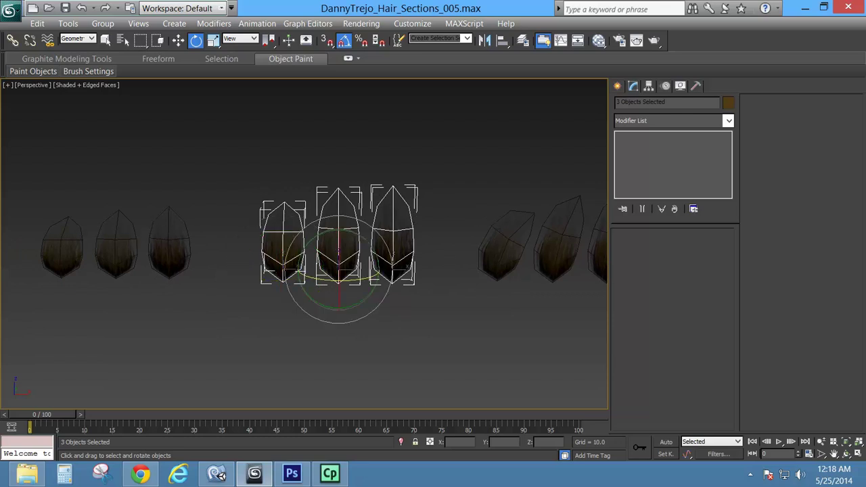
Select the first sideways-bent hair piece in the third group, Hair_009, and look over the groups beyond it.
{"action": "middle_click_drag", "start_coordinate": [422, 236], "coordinate": [218, 242]}
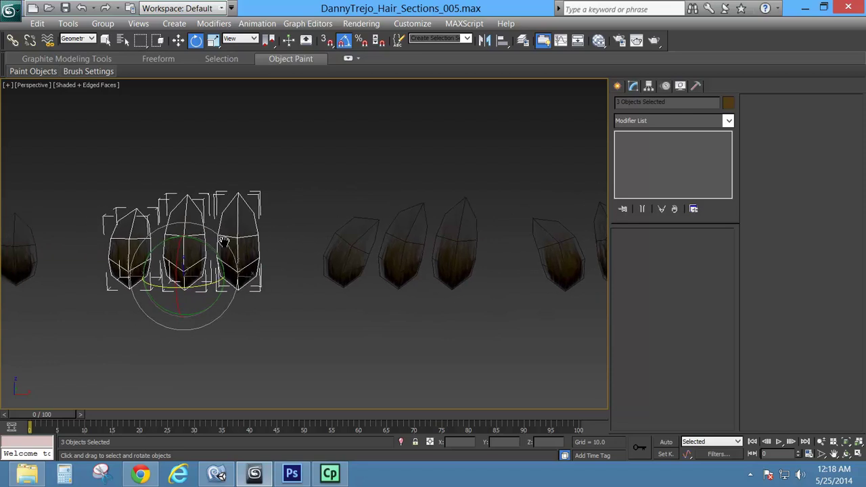
{"action": "left_click", "coordinate": [355, 250]}
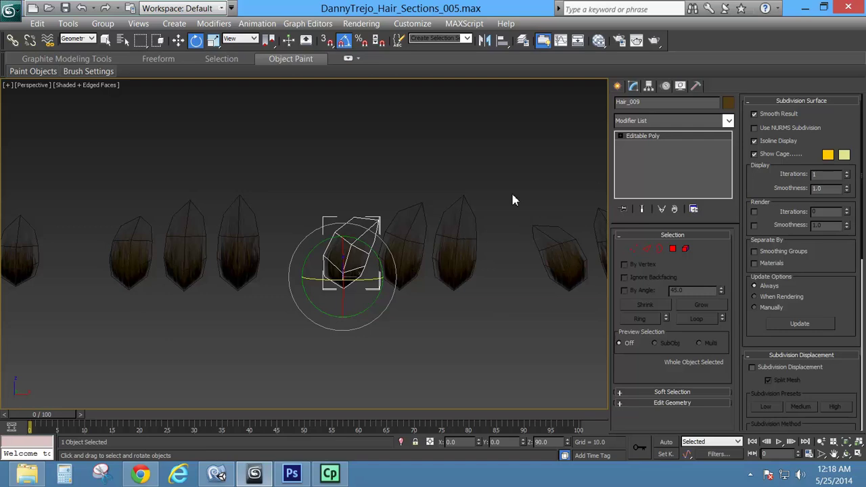
{"action": "middle_click_drag", "start_coordinate": [512, 199], "coordinate": [145, 306]}
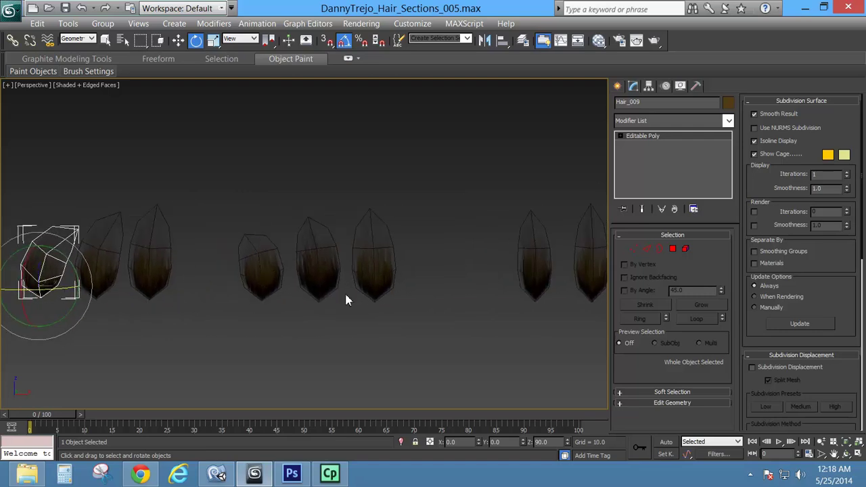
Select the three hair pieces of the fourth group together and examine their bend from the side.
{"action": "middle_click_drag", "start_coordinate": [303, 285], "coordinate": [245, 250], "text": "alt"}
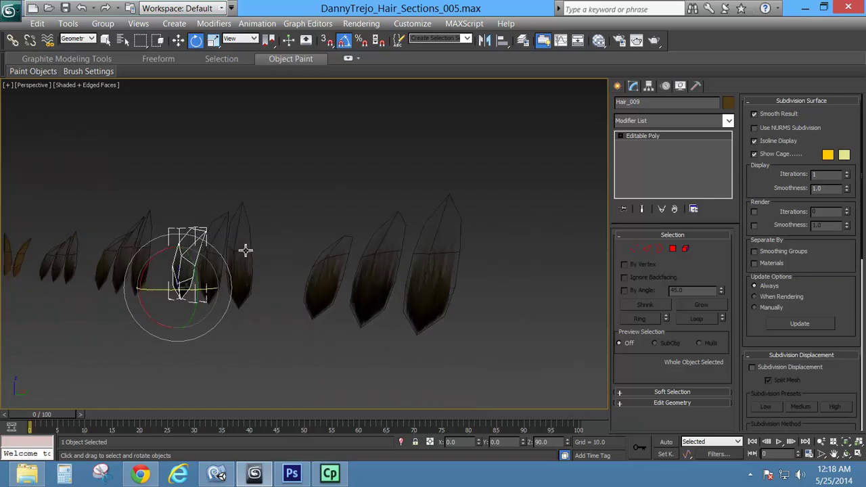
{"action": "left_click_drag", "start_coordinate": [296, 214], "coordinate": [302, 245]}
{"action": "left_click_drag", "start_coordinate": [417, 262], "coordinate": [486, 318]}
{"action": "middle_click_drag", "start_coordinate": [486, 319], "coordinate": [595, 316], "text": "alt"}
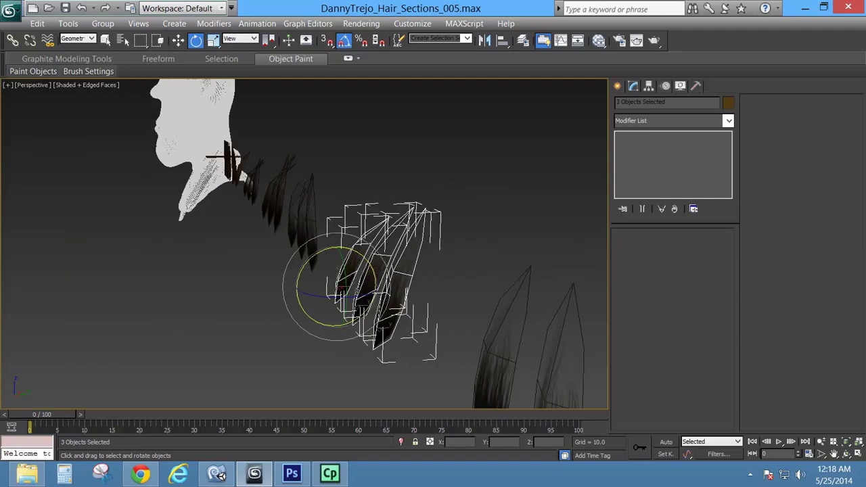
{"action": "mouse_move", "coordinate": [320, 253]}
{"action": "left_mouse_down"}
{"action": "mouse_move", "coordinate": [357, 234]}
{"action": "mouse_move", "coordinate": [320, 254]}
{"action": "left_mouse_up"}
{"action": "middle_click_drag", "start_coordinate": [315, 331], "coordinate": [337, 323], "text": "alt"}
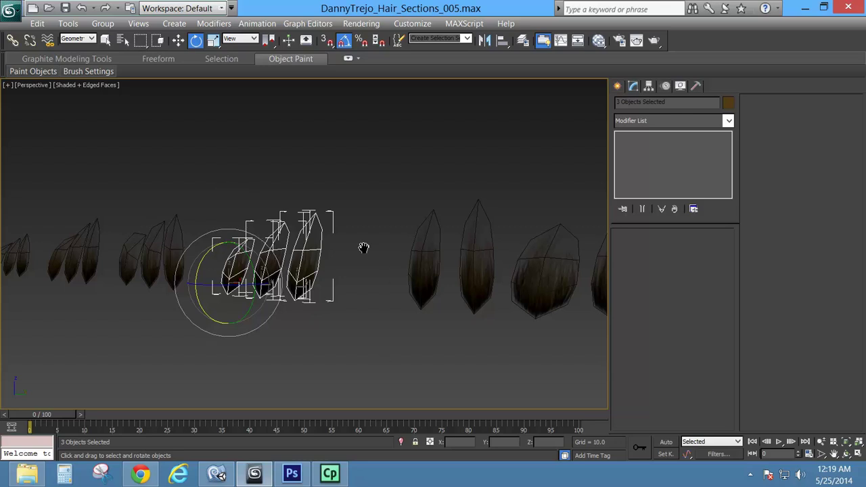
Select the two narrow hair pieces of the last group together, followed by its two wide pieces, to compare their widths.
{"action": "middle_click_drag", "start_coordinate": [363, 248], "coordinate": [284, 251], "text": "alt"}
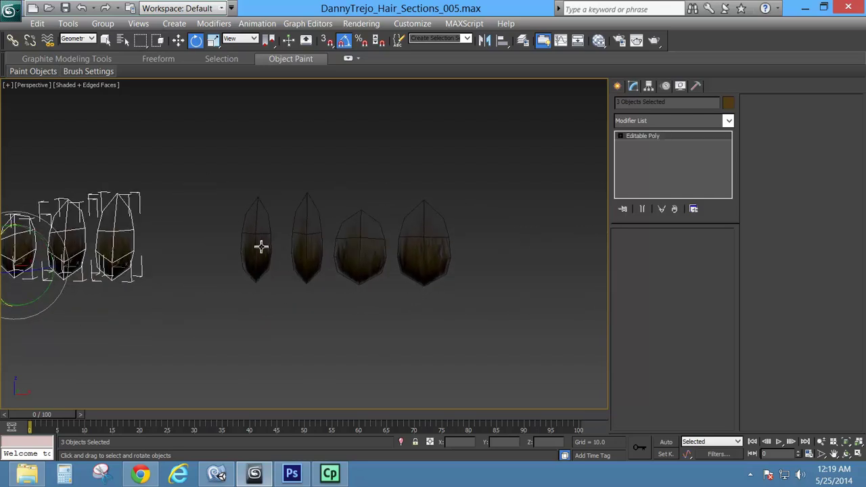
{"action": "left_click", "coordinate": [261, 246]}
{"action": "left_click", "coordinate": [309, 246], "text": "ctrl"}
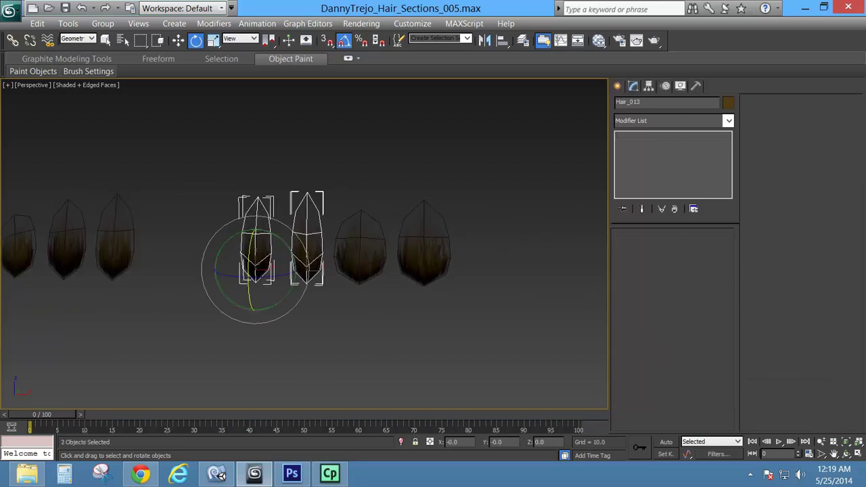
{"action": "left_click", "coordinate": [367, 244]}
{"action": "left_click", "coordinate": [433, 241], "text": "ctrl"}
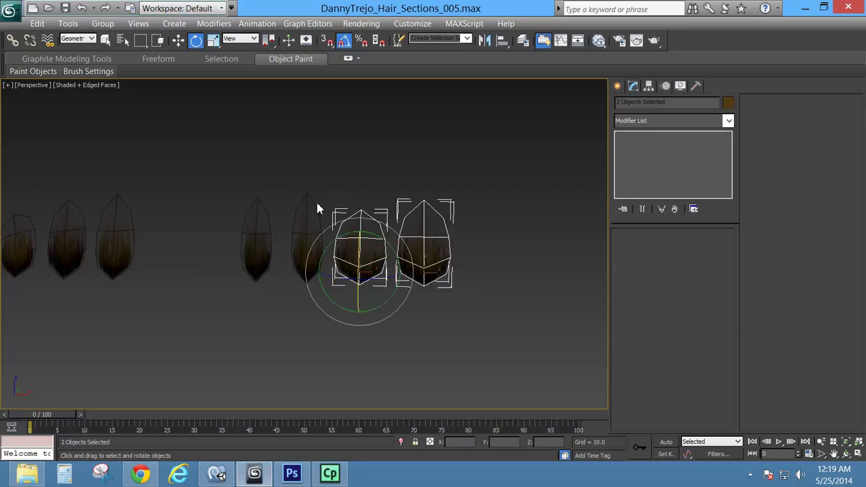
Select all the textured hair pieces across the five groups together and apply an Unwrap UVW modifier to them.
{"action": "mouse_move", "coordinate": [502, 245]}
{"action": "middle_mouse_down", "text": "alt"}
{"action": "mouse_move", "coordinate": [431, 242]}
{"action": "mouse_move", "coordinate": [494, 241]}
{"action": "middle_mouse_up", "text": "alt"}
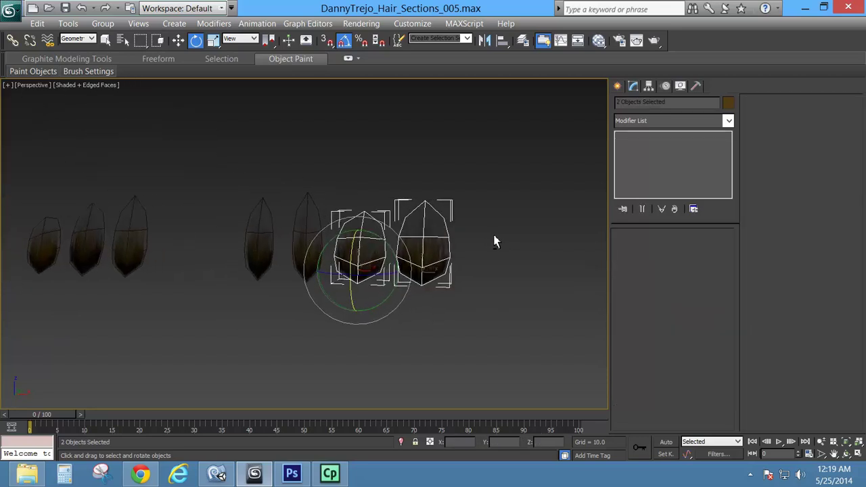
{"action": "scroll", "coordinate": [366, 248], "scroll_direction": "down", "scroll_amount": 2}
{"action": "middle_click_drag", "start_coordinate": [203, 248], "coordinate": [277, 258]}
{"action": "scroll", "coordinate": [343, 251], "scroll_direction": "down", "scroll_amount": 2}
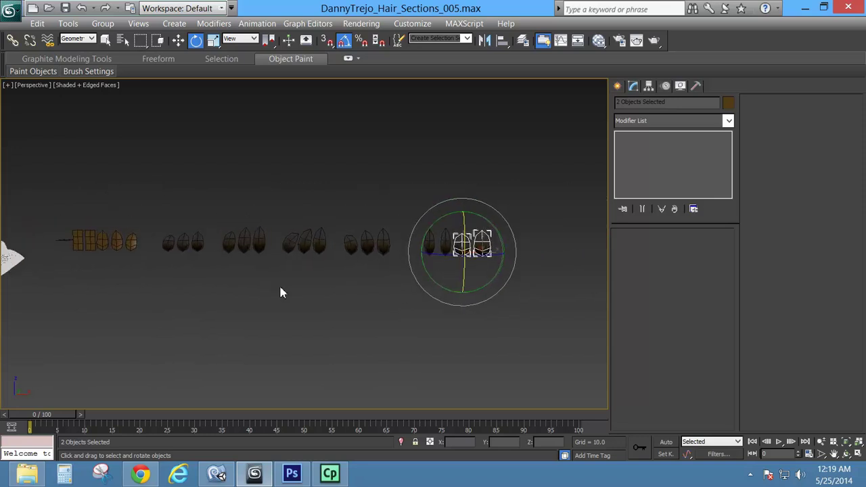
{"action": "left_click_drag", "start_coordinate": [499, 313], "coordinate": [504, 310]}
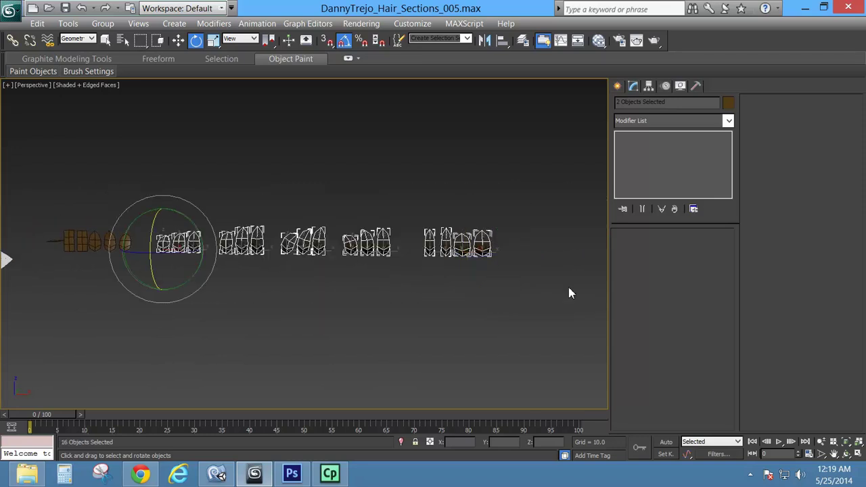
{"action": "left_click", "coordinate": [728, 120]}
{"action": "left_click_drag", "start_coordinate": [729, 207], "coordinate": [735, 416]}
{"action": "left_click", "coordinate": [662, 340]}
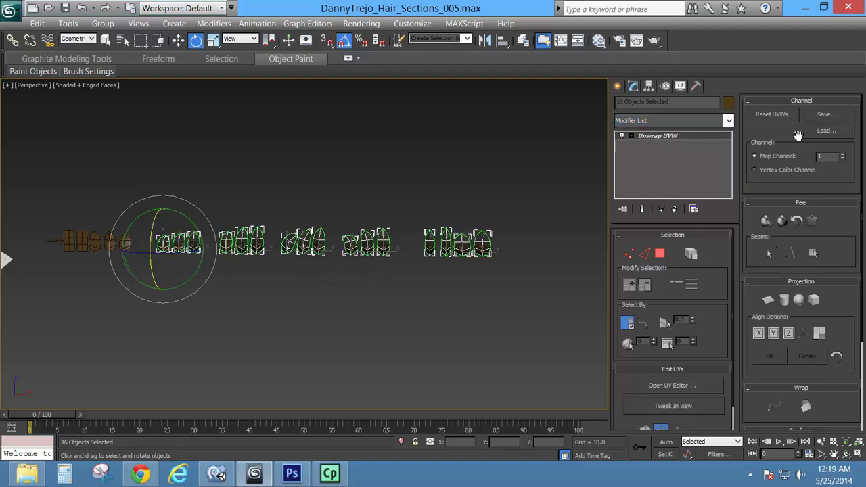
Open the UV editor maximized and select whole UV elements one after another to show individual hair pieces' cells in the 4x4 grid.
{"action": "left_click", "coordinate": [677, 386]}
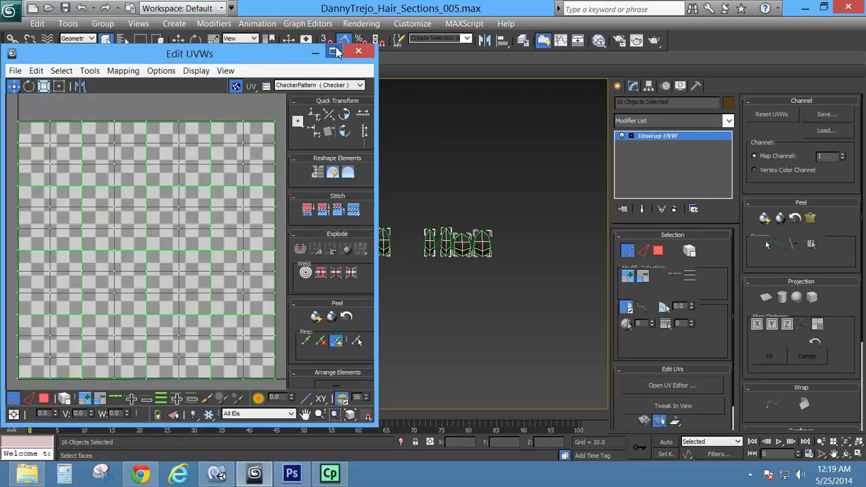
{"action": "left_click", "coordinate": [336, 53]}
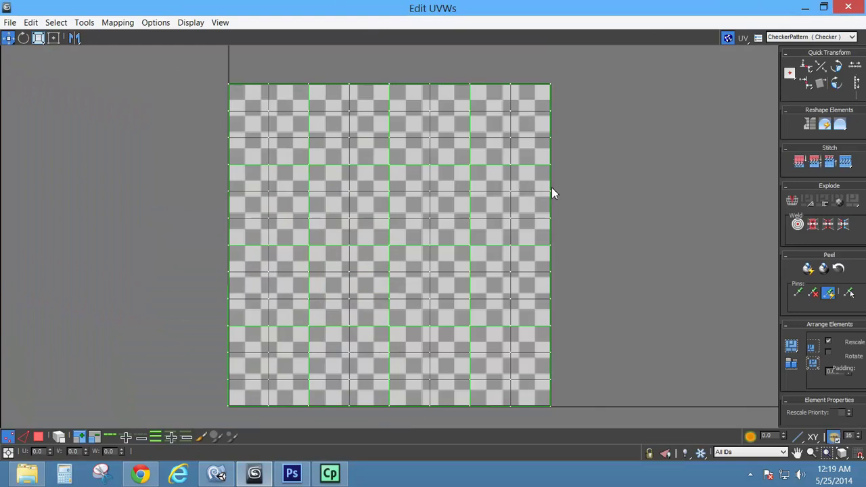
{"action": "left_click", "coordinate": [38, 436]}
{"action": "left_click", "coordinate": [192, 110]}
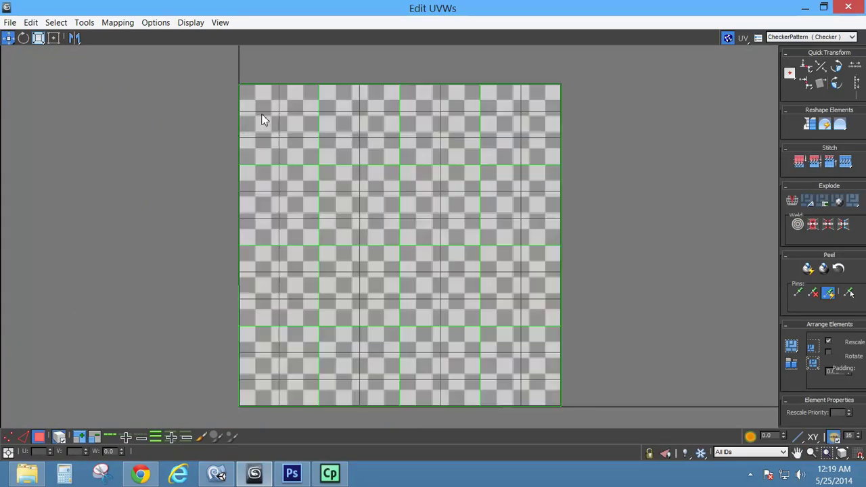
{"action": "left_click", "coordinate": [256, 87]}
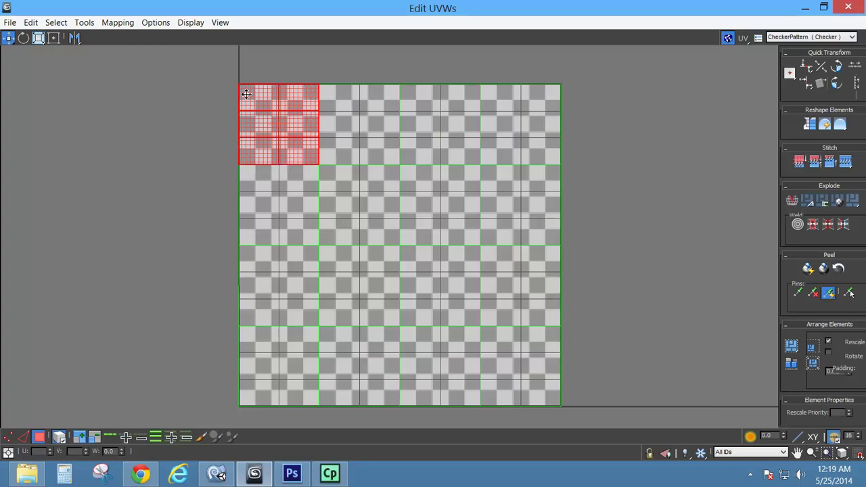
{"action": "left_click_drag", "start_coordinate": [369, 110], "coordinate": [332, 247]}
{"action": "left_click_drag", "start_coordinate": [258, 272], "coordinate": [279, 141]}
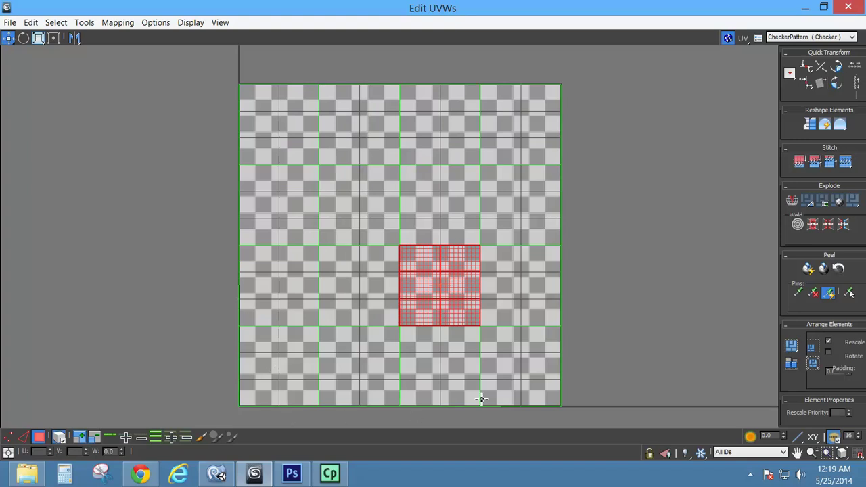
{"action": "left_click_drag", "start_coordinate": [517, 279], "coordinate": [572, 349]}
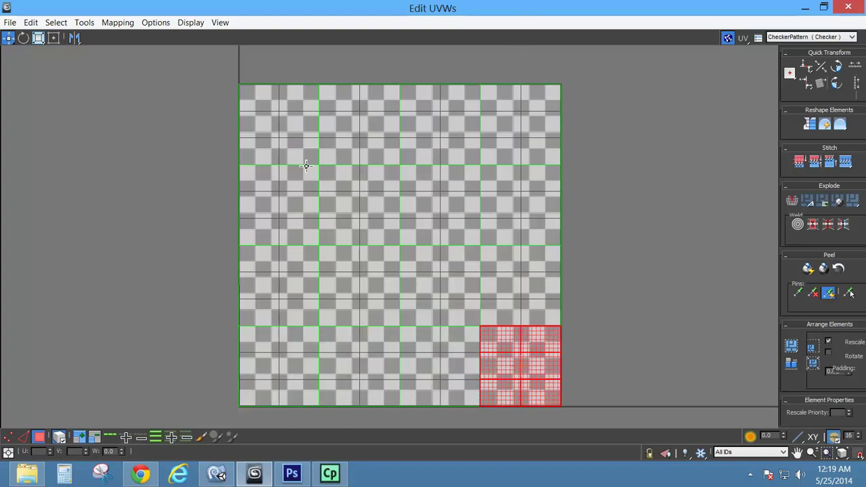
Examine the shared edges and corners between neighbouring UV cells up close, and return to the hair pieces in the viewport.
{"action": "scroll", "coordinate": [314, 148], "scroll_direction": "up", "scroll_amount": 8}
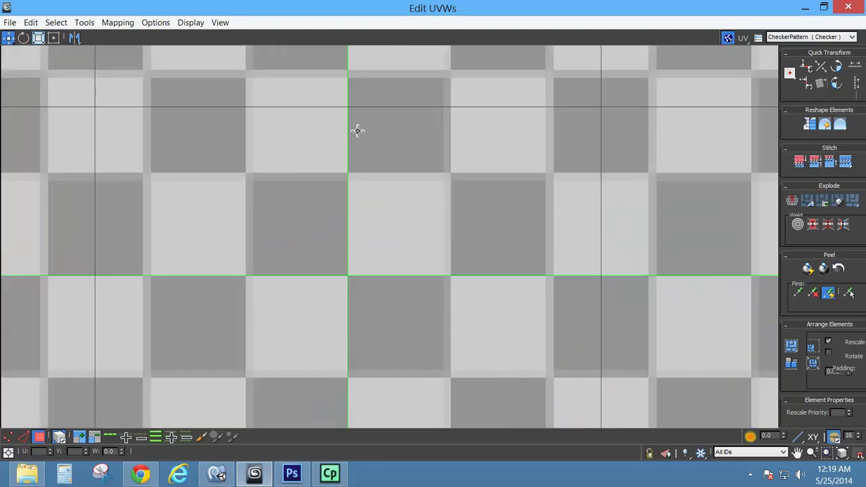
{"action": "scroll", "coordinate": [350, 257], "scroll_direction": "up", "scroll_amount": 4}
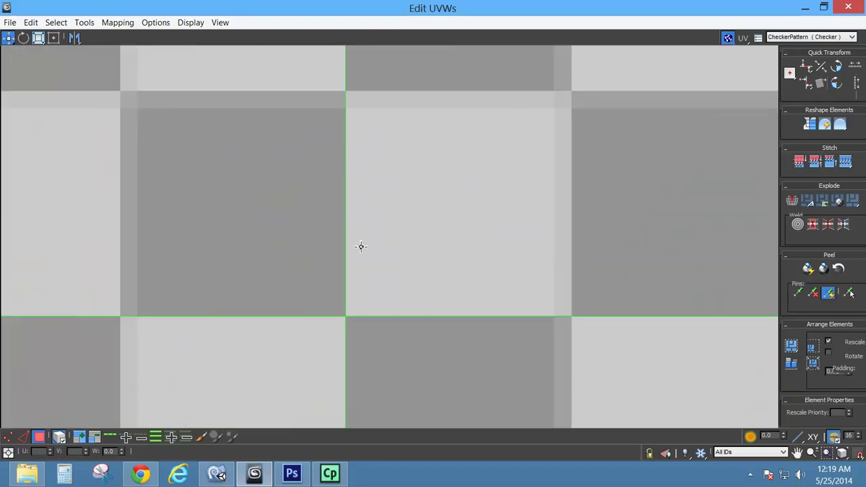
{"action": "scroll", "coordinate": [357, 244], "scroll_direction": "down", "scroll_amount": 10}
{"action": "middle_click_drag", "start_coordinate": [384, 234], "coordinate": [333, 158]}
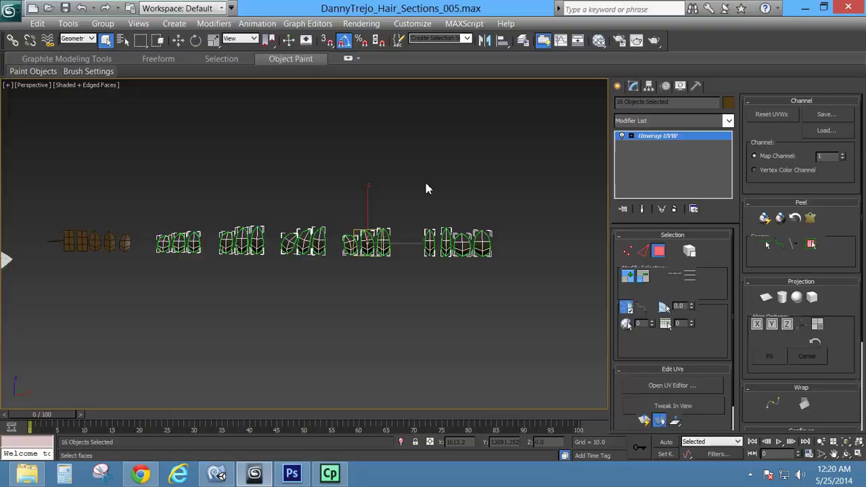
Examine the unwrapped hair pieces up close, compare them with the HairStrands4x4.psd texture grid in Photoshop, and return to 3ds Max.
{"action": "middle_click_drag", "start_coordinate": [266, 235], "coordinate": [298, 224]}
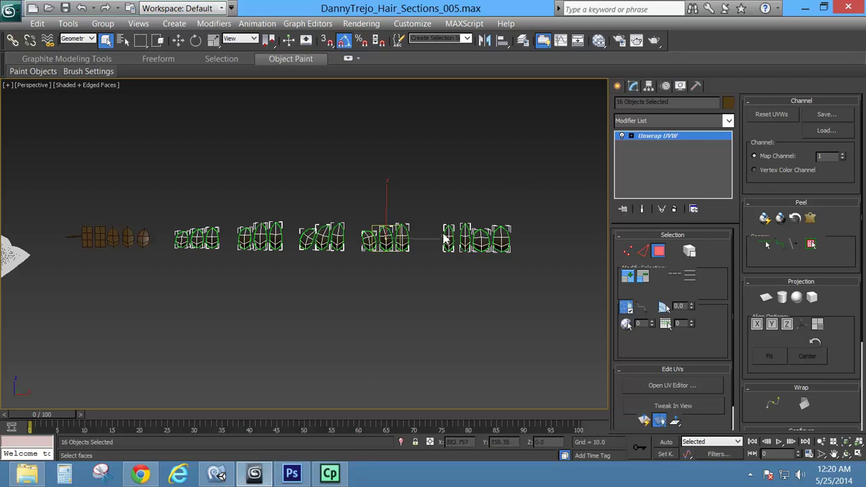
{"action": "middle_click_drag", "start_coordinate": [423, 237], "coordinate": [398, 245]}
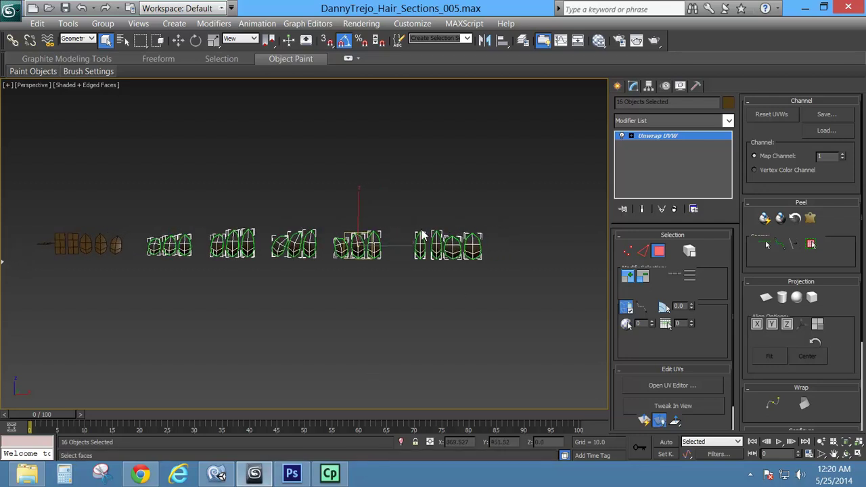
{"action": "scroll", "coordinate": [309, 275], "scroll_direction": "up", "scroll_amount": 2}
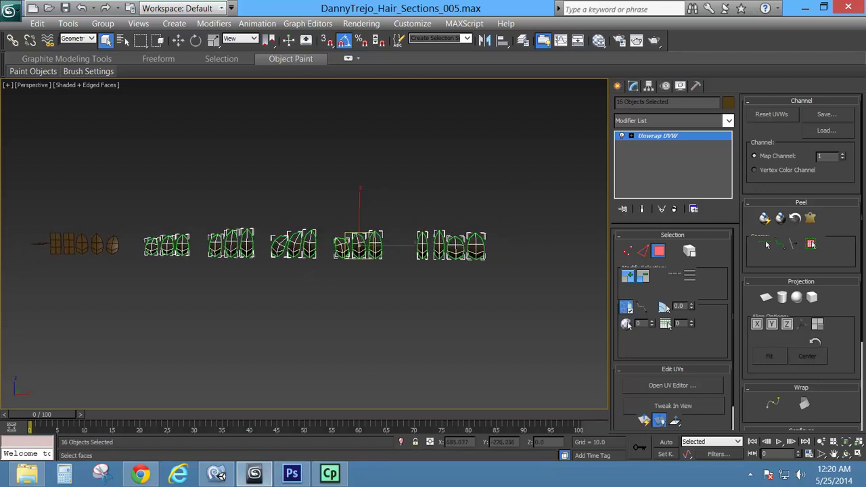
{"action": "scroll", "coordinate": [310, 275], "scroll_direction": "up", "scroll_amount": 4}
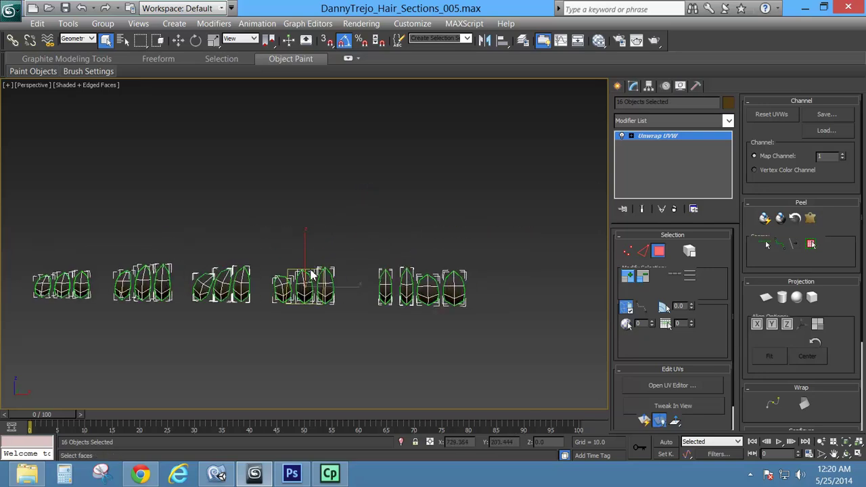
{"action": "scroll", "coordinate": [310, 276], "scroll_direction": "up", "scroll_amount": 1}
{"action": "middle_click_drag", "start_coordinate": [340, 358], "coordinate": [339, 247]}
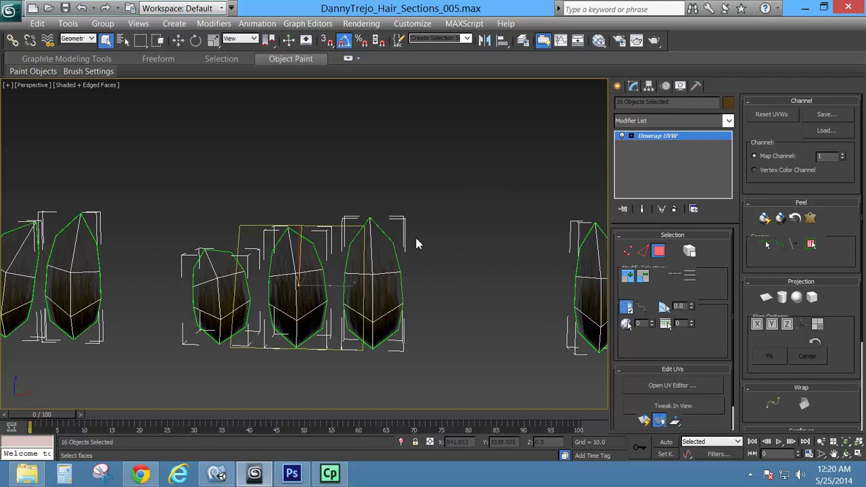
{"action": "key", "text": "alt+Tab"}
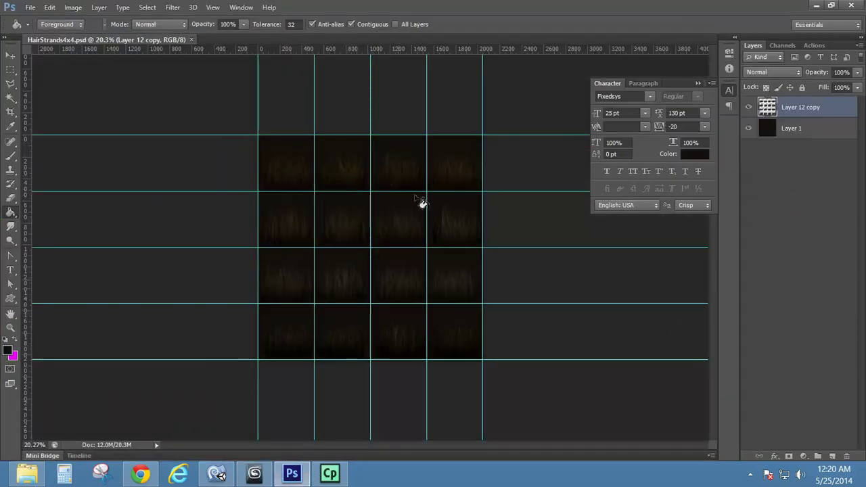
{"action": "left_click", "coordinate": [816, 6]}
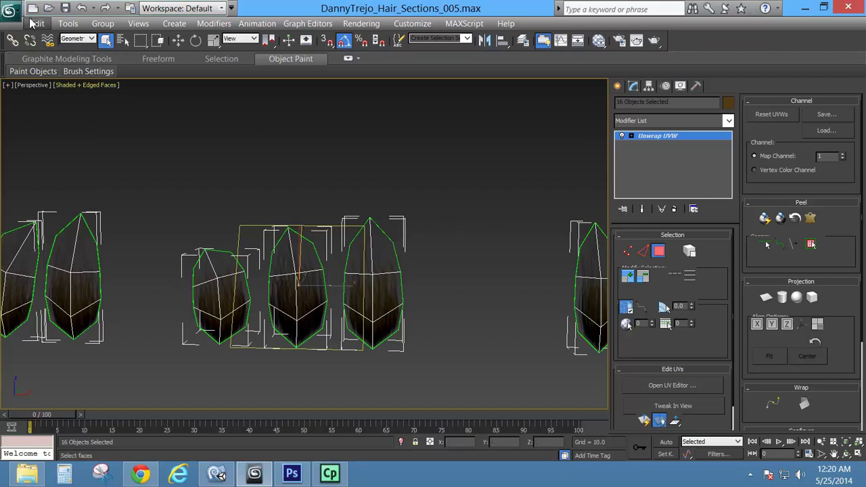
Open the recent scene HairStrands_008.max without saving the changes to the current scene.
{"action": "left_click", "coordinate": [10, 9]}
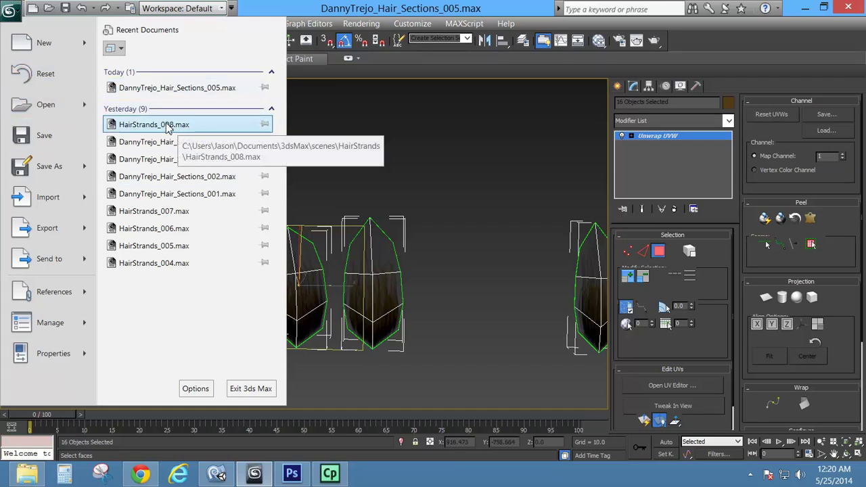
{"action": "left_click", "coordinate": [144, 128]}
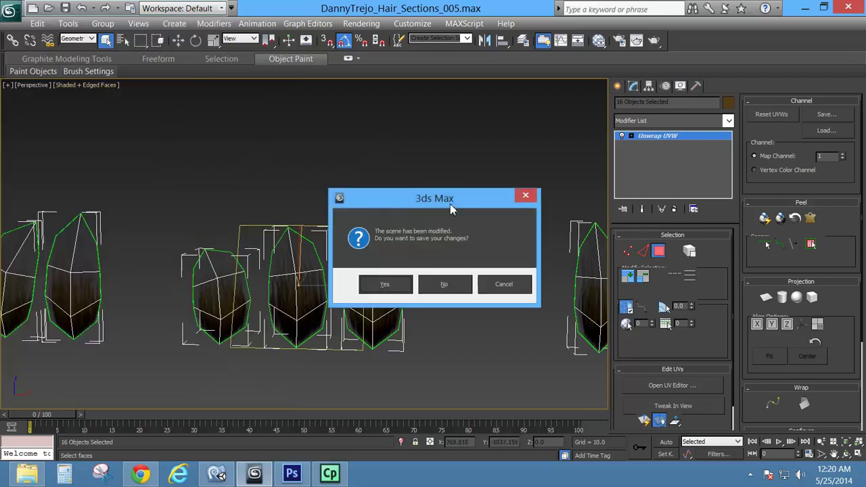
{"action": "left_click", "coordinate": [449, 286]}
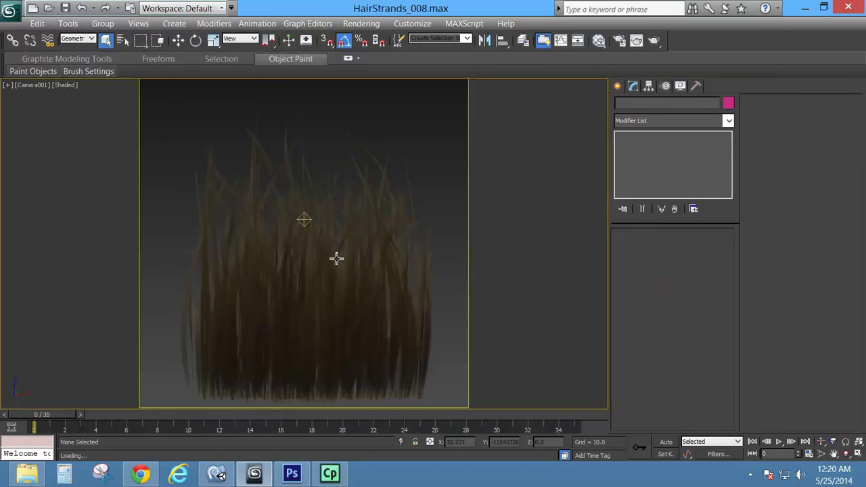
Show the hair clump on its plane in a Perspective view with edged faces.
{"action": "scroll", "coordinate": [331, 307], "scroll_direction": "up", "scroll_amount": 2}
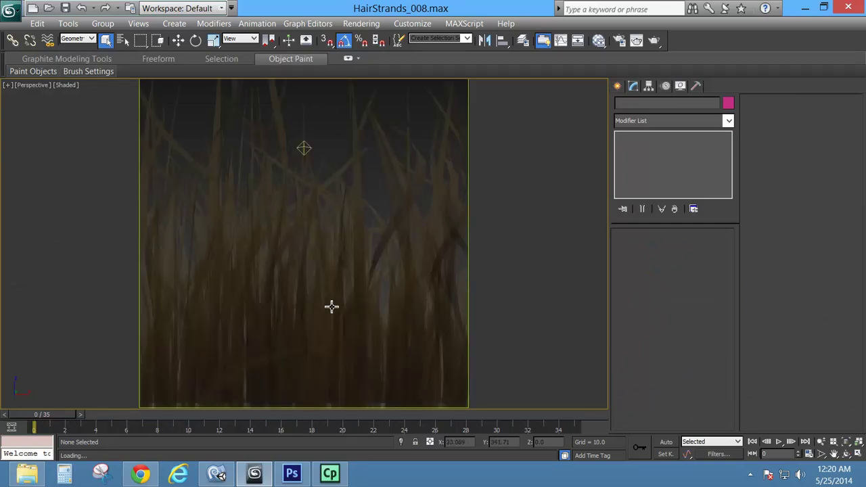
{"action": "key", "text": "p"}
{"action": "middle_click_drag", "start_coordinate": [292, 312], "coordinate": [345, 327], "text": "alt"}
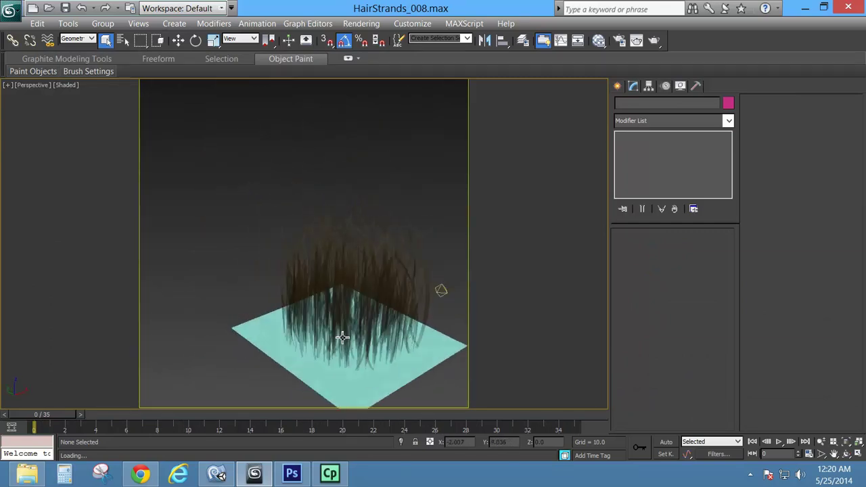
{"action": "key", "text": "F4"}
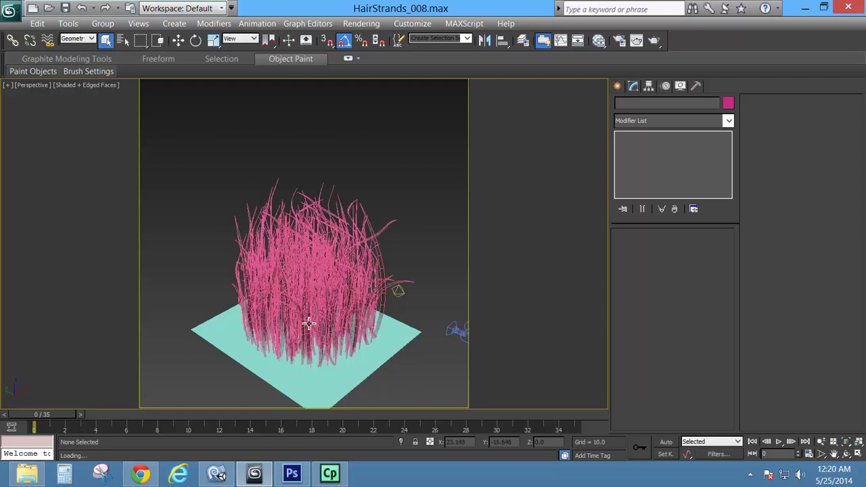
Examine the groups of single hair strand meshes, from the slightly bent ones through the strongly curved ones to the wavy ones.
{"action": "mouse_move", "coordinate": [331, 288]}
{"action": "middle_mouse_down", "text": "alt"}
{"action": "mouse_move", "coordinate": [247, 271]}
{"action": "mouse_move", "coordinate": [329, 281]}
{"action": "mouse_move", "coordinate": [221, 277]}
{"action": "mouse_move", "coordinate": [384, 269]}
{"action": "mouse_move", "coordinate": [155, 199]}
{"action": "middle_mouse_up", "text": "alt"}
{"action": "scroll", "coordinate": [336, 280], "scroll_direction": "down", "scroll_amount": 5}
{"action": "scroll", "coordinate": [318, 265], "scroll_direction": "up", "scroll_amount": 6}
{"action": "mouse_move", "coordinate": [239, 247]}
{"action": "middle_mouse_down", "text": "alt"}
{"action": "mouse_move", "coordinate": [264, 251]}
{"action": "mouse_move", "coordinate": [230, 247]}
{"action": "middle_mouse_up", "text": "alt"}
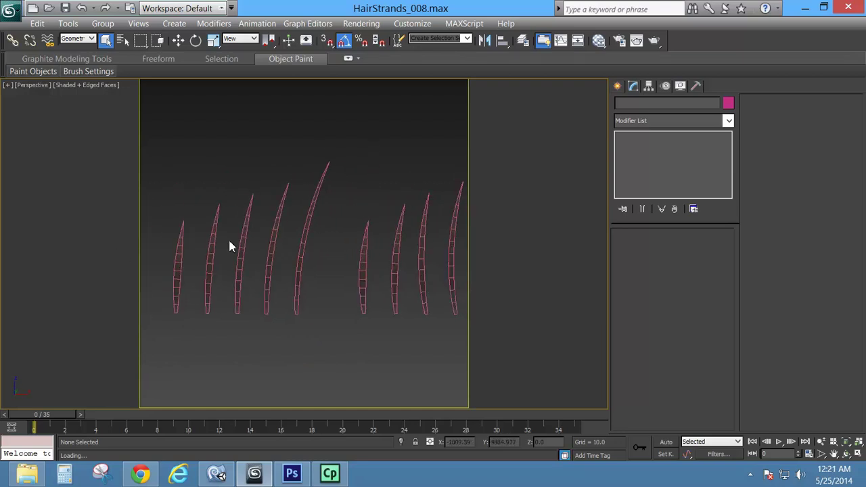
{"action": "middle_click_drag", "start_coordinate": [308, 237], "coordinate": [230, 269], "text": "alt"}
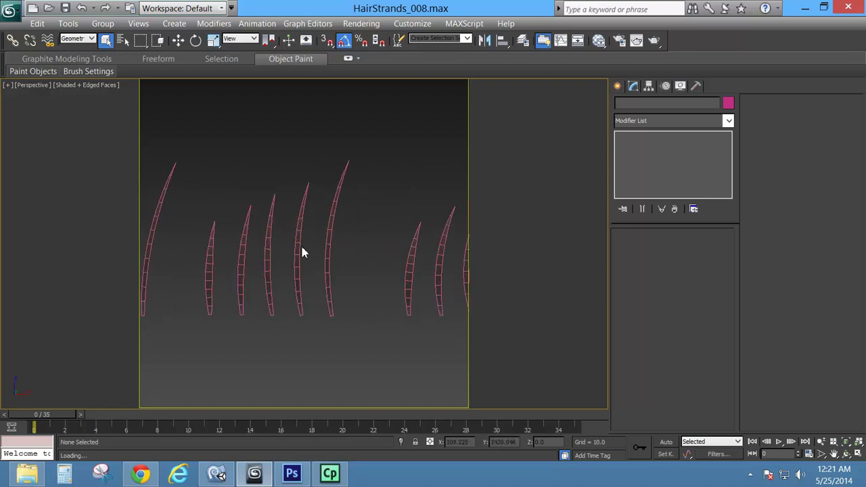
{"action": "middle_click_drag", "start_coordinate": [303, 253], "coordinate": [212, 267], "text": "alt"}
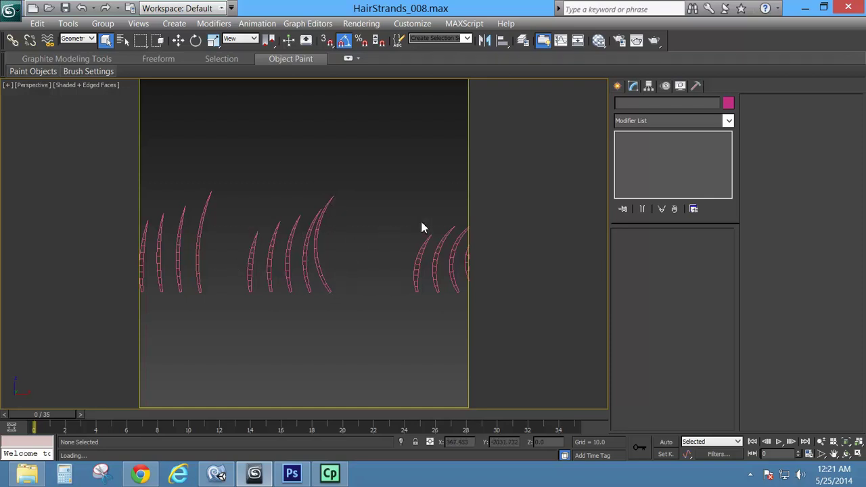
{"action": "middle_click_drag", "start_coordinate": [379, 279], "coordinate": [271, 249], "text": "alt"}
{"action": "middle_click_drag", "start_coordinate": [376, 270], "coordinate": [209, 250], "text": "alt"}
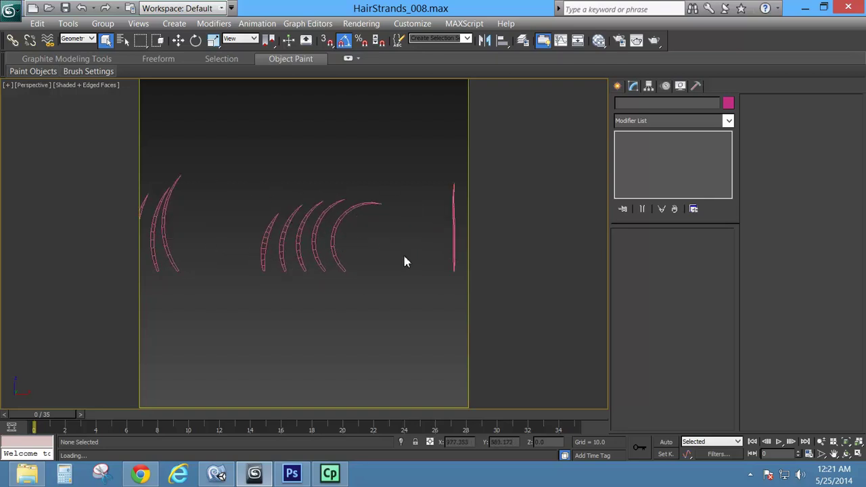
{"action": "middle_click_drag", "start_coordinate": [404, 262], "coordinate": [211, 261], "text": "alt"}
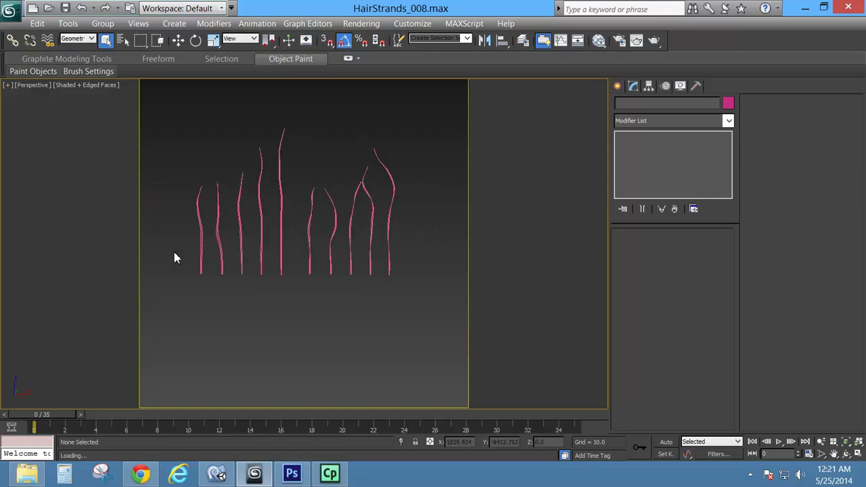
Select the ten wavy strand meshes, hide the viewport's safe frames, and examine the strands' bends up close from an angle.
{"action": "middle_click_drag", "start_coordinate": [262, 231], "coordinate": [266, 240]}
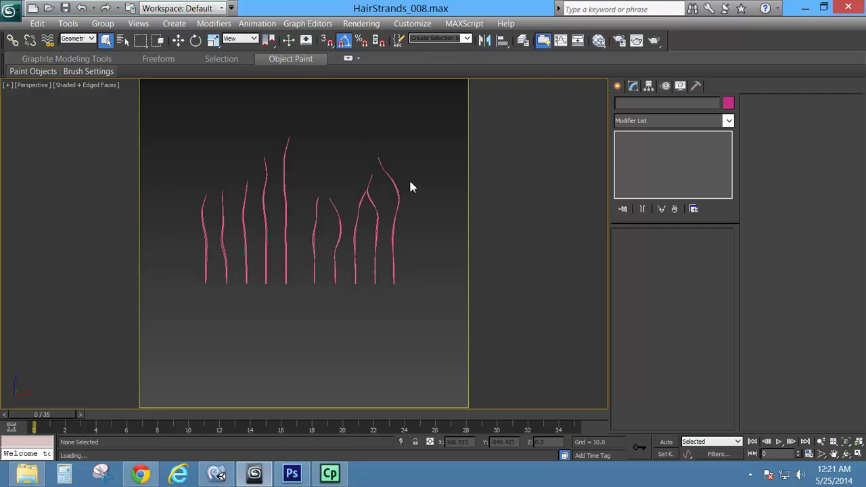
{"action": "left_click_drag", "start_coordinate": [183, 236], "coordinate": [184, 237]}
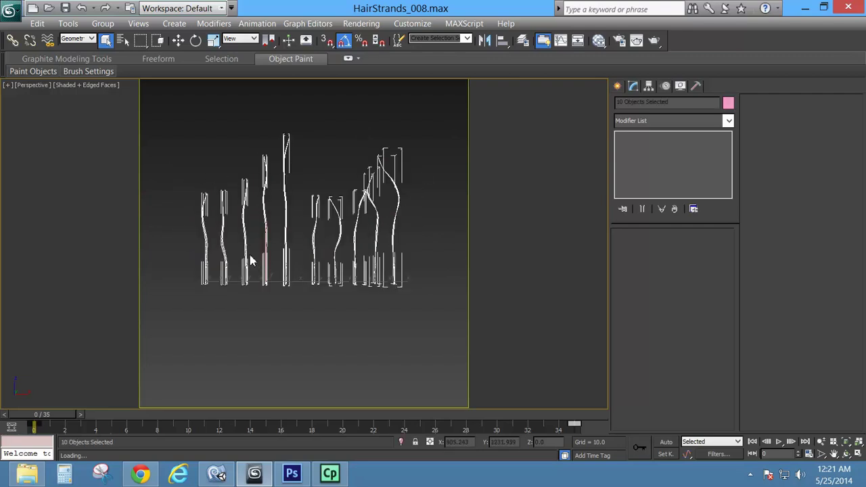
{"action": "mouse_move", "coordinate": [249, 250]}
{"action": "middle_mouse_down", "text": "alt"}
{"action": "mouse_move", "coordinate": [284, 264]}
{"action": "mouse_move", "coordinate": [260, 256]}
{"action": "middle_mouse_up", "text": "alt"}
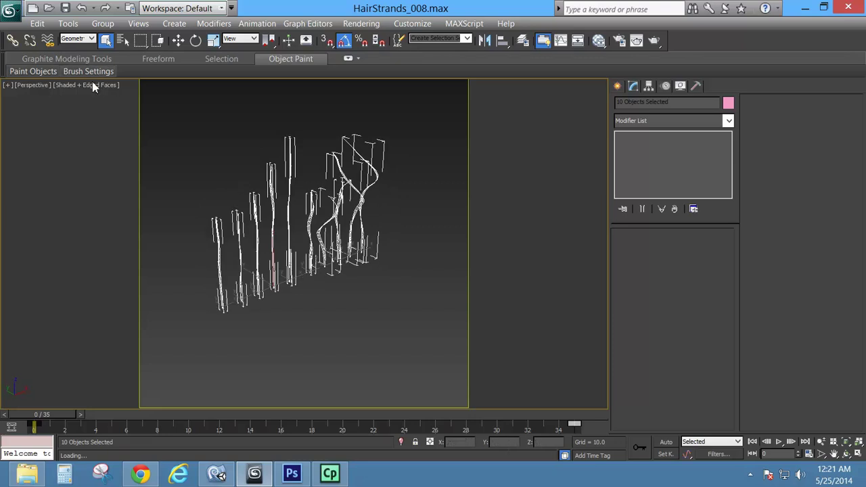
{"action": "left_click", "coordinate": [77, 86]}
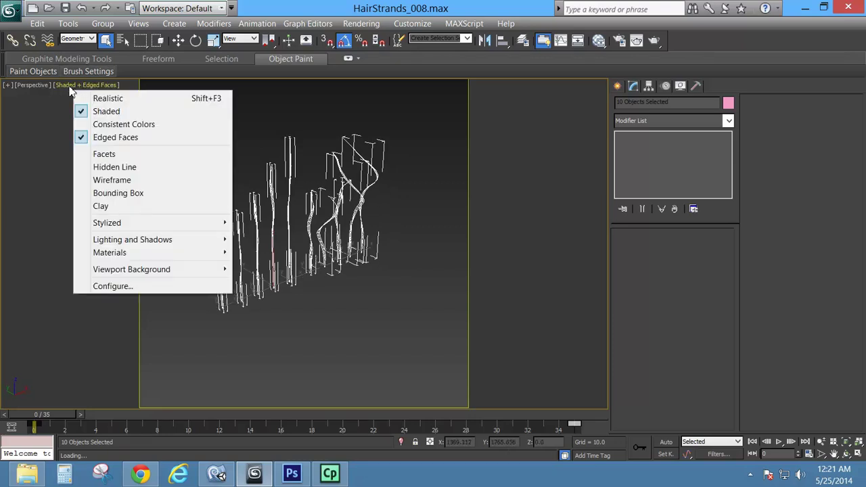
{"action": "left_click", "coordinate": [34, 86]}
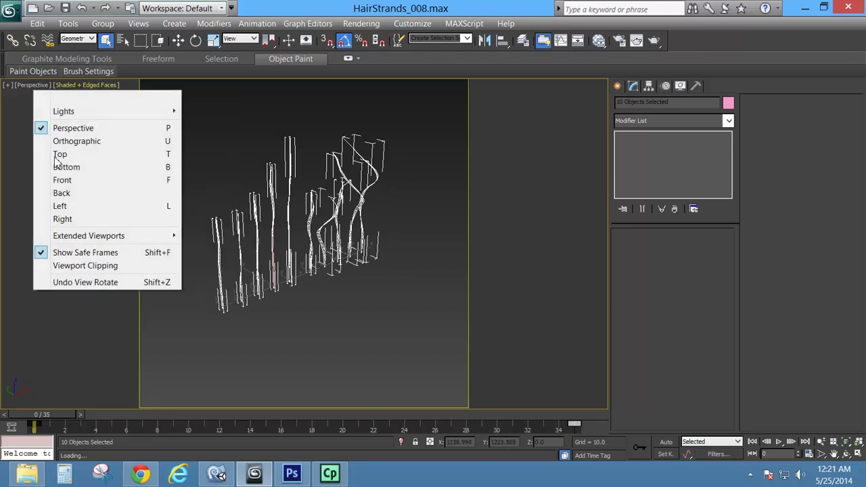
{"action": "left_click", "coordinate": [77, 253]}
{"action": "middle_click_drag", "start_coordinate": [350, 218], "coordinate": [315, 280], "text": "alt"}
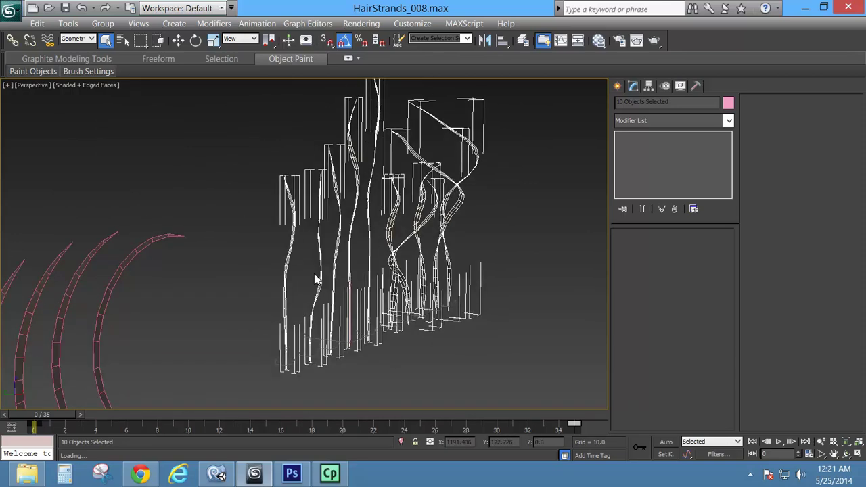
{"action": "scroll", "coordinate": [314, 278], "scroll_direction": "up", "scroll_amount": 2}
{"action": "scroll", "coordinate": [314, 279], "scroll_direction": "up", "scroll_amount": 2}
{"action": "middle_click_drag", "start_coordinate": [260, 150], "coordinate": [260, 257], "text": "alt"}
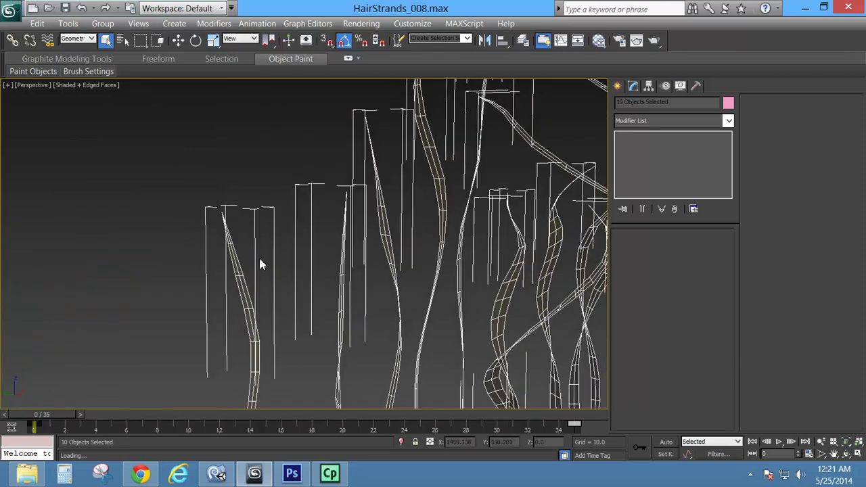
Select the first wavy strand and survey the whole row of strand groups back to the hair clump.
{"action": "left_click", "coordinate": [436, 148]}
{"action": "left_click_drag", "start_coordinate": [183, 188], "coordinate": [271, 294]}
{"action": "key", "text": "z"}
{"action": "middle_click_drag", "start_coordinate": [382, 306], "coordinate": [386, 270], "text": "alt"}
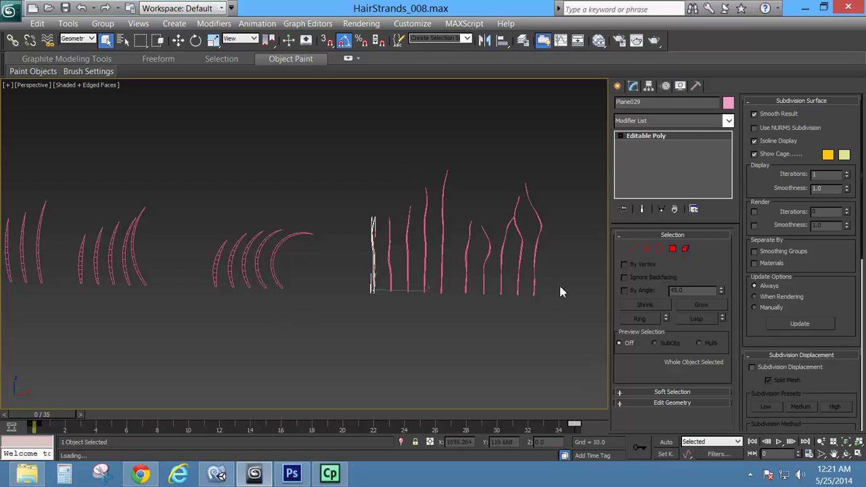
{"action": "middle_click_drag", "start_coordinate": [377, 273], "coordinate": [544, 251]}
{"action": "middle_click_drag", "start_coordinate": [305, 255], "coordinate": [414, 288]}
{"action": "middle_click_drag", "start_coordinate": [213, 292], "coordinate": [196, 285]}
{"action": "scroll", "coordinate": [314, 249], "scroll_direction": "down", "scroll_amount": 2}
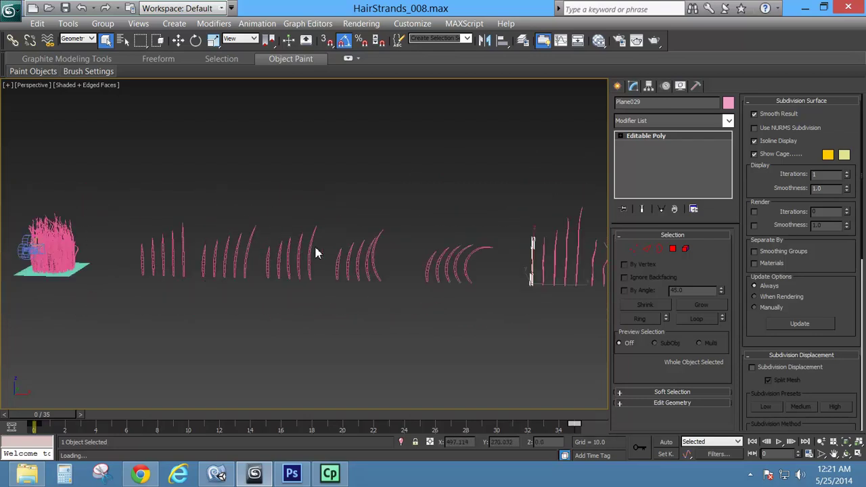
{"action": "scroll", "coordinate": [313, 249], "scroll_direction": "up", "scroll_amount": 2}
Select the tallest strand in the third group and open the 03 - Default material's parameters in a maximized Slate Material Editor.
{"action": "left_click", "coordinate": [318, 243]}
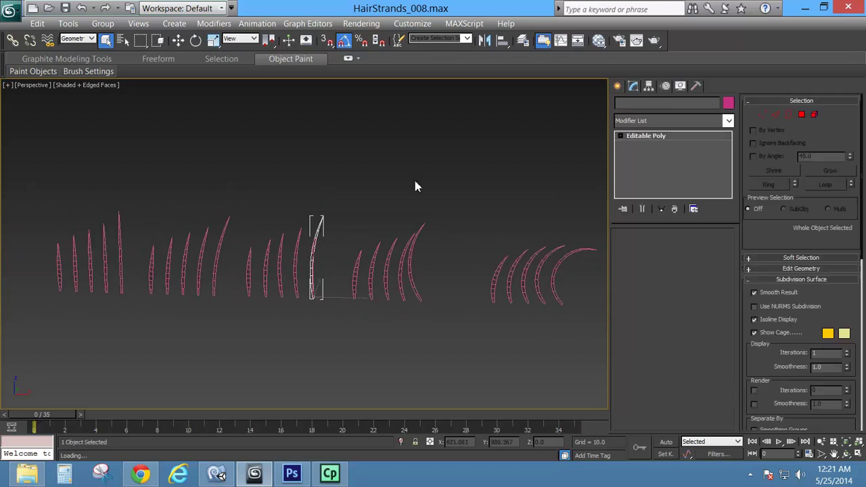
{"action": "left_click", "coordinate": [600, 40]}
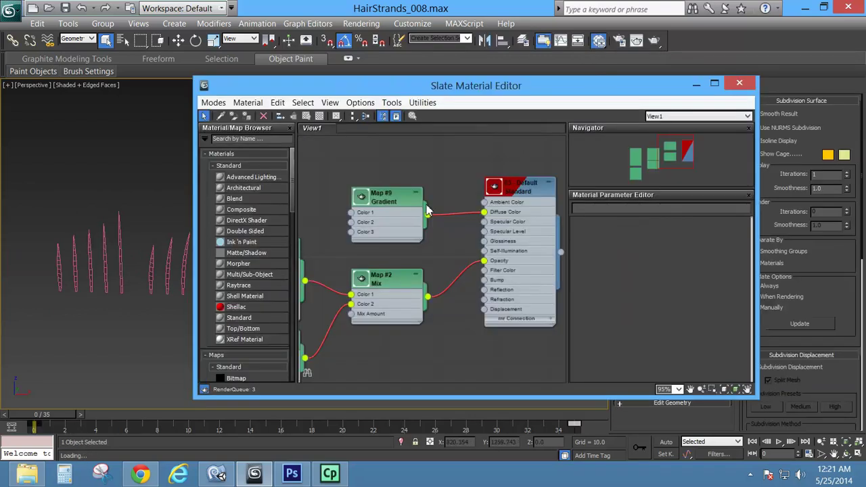
{"action": "middle_click_drag", "start_coordinate": [410, 162], "coordinate": [372, 148]}
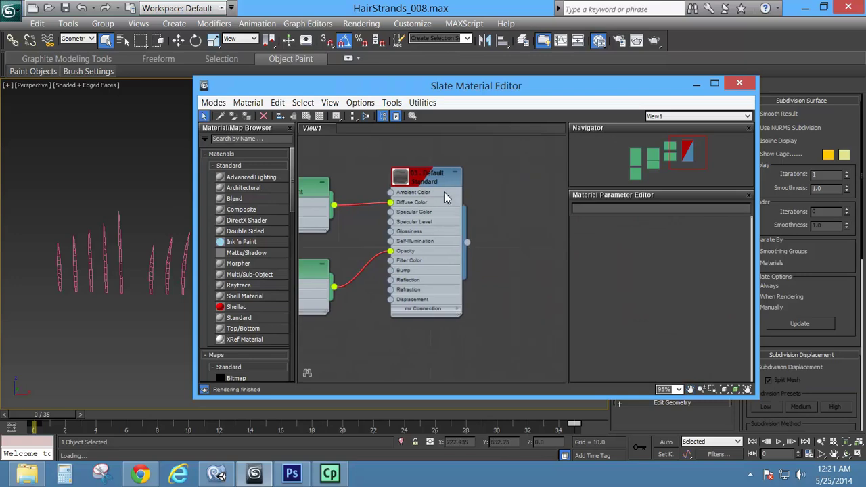
{"action": "left_click", "coordinate": [715, 82]}
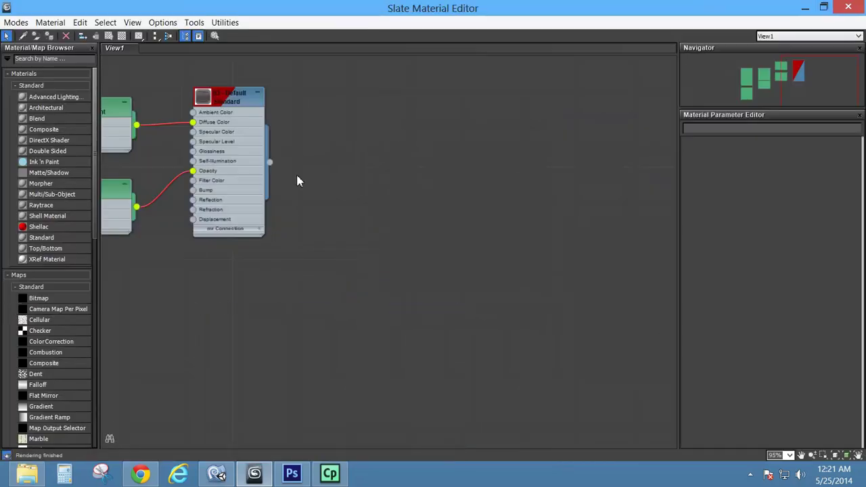
{"action": "middle_click_drag", "start_coordinate": [295, 172], "coordinate": [527, 236]}
{"action": "scroll", "coordinate": [495, 216], "scroll_direction": "up", "scroll_amount": 6}
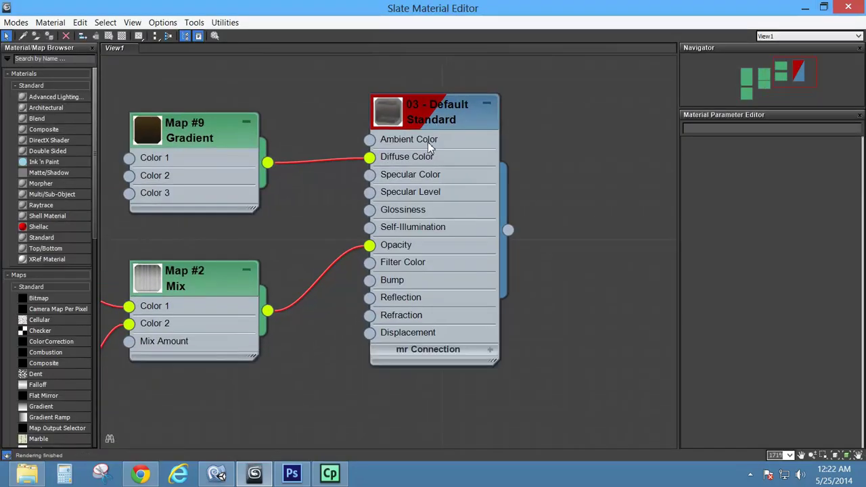
{"action": "double_click", "coordinate": [423, 112]}
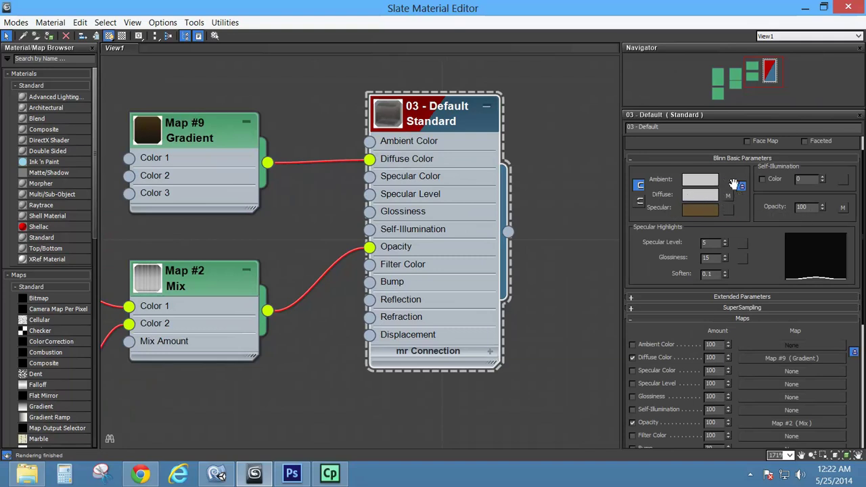
Examine the parameters and three colors of the Gradient map feeding the material's Diffuse Color.
{"action": "middle_click_drag", "start_coordinate": [284, 115], "coordinate": [341, 128]}
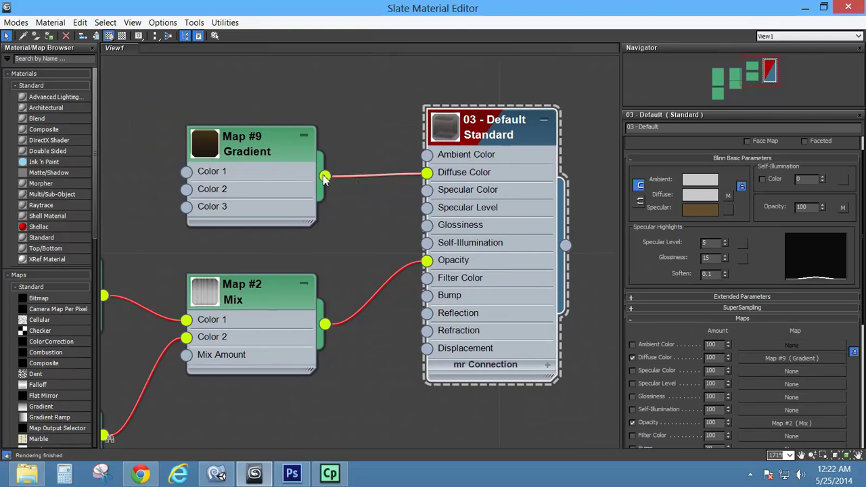
{"action": "left_click", "coordinate": [218, 130]}
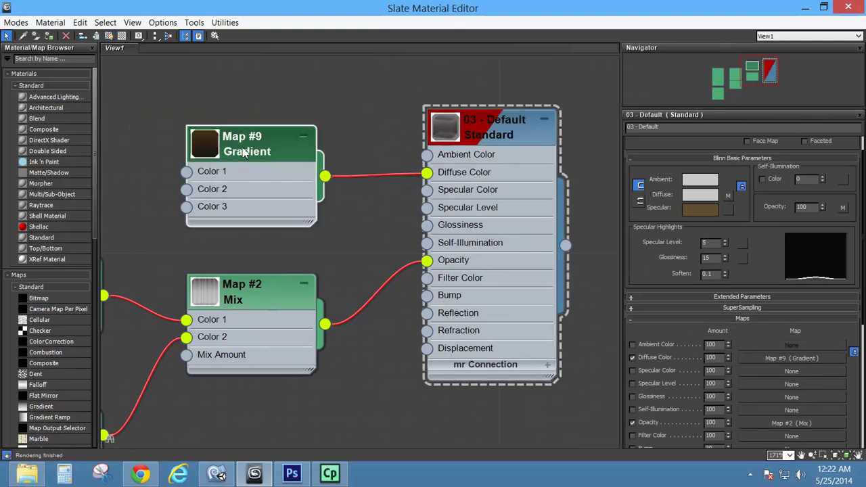
{"action": "double_click", "coordinate": [245, 153]}
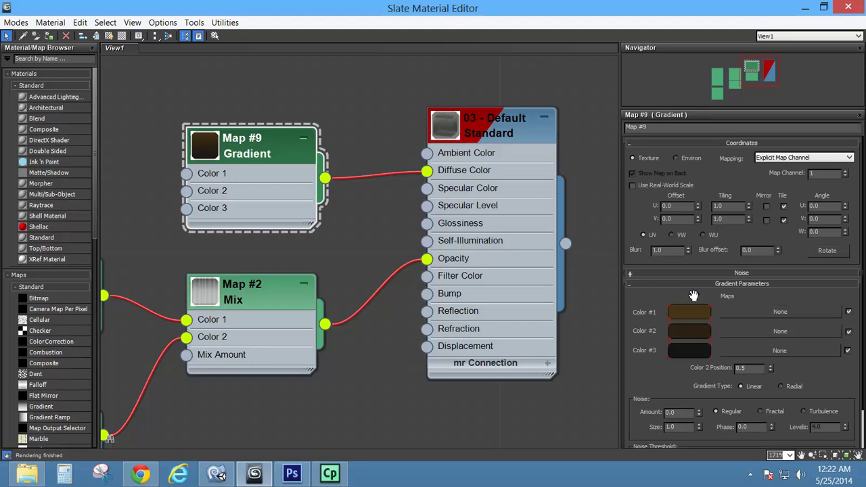
{"action": "left_click_drag", "start_coordinate": [693, 296], "coordinate": [692, 251]}
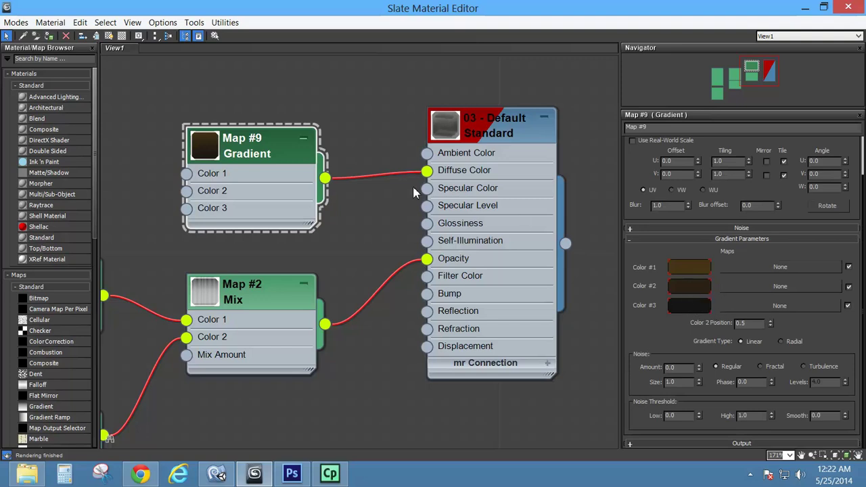
{"action": "left_click", "coordinate": [463, 264]}
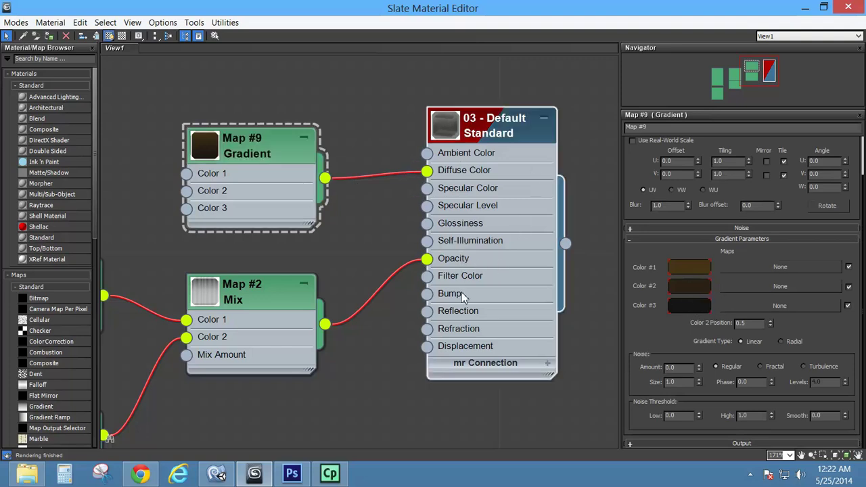
Inspect the Mix map feeding the material's Opacity and trace the gradient ramps and nested Mix connected to it.
{"action": "left_click", "coordinate": [269, 291]}
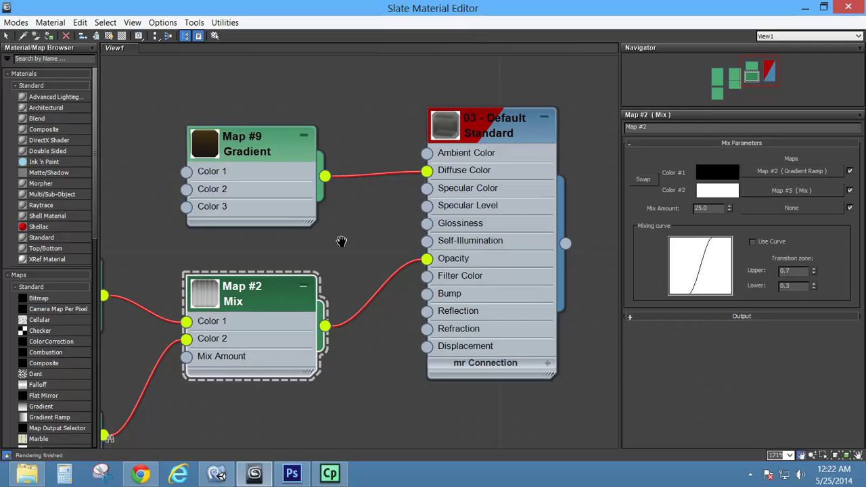
{"action": "middle_click_drag", "start_coordinate": [340, 239], "coordinate": [588, 213]}
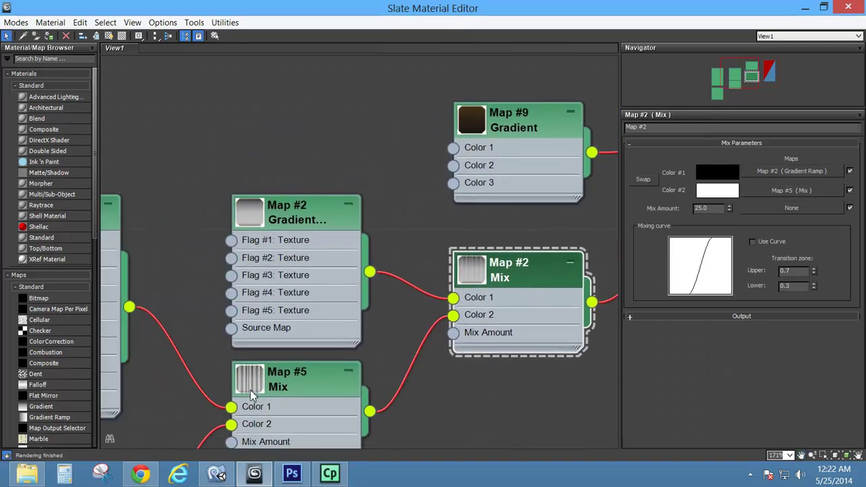
{"action": "middle_click_drag", "start_coordinate": [250, 393], "coordinate": [411, 269]}
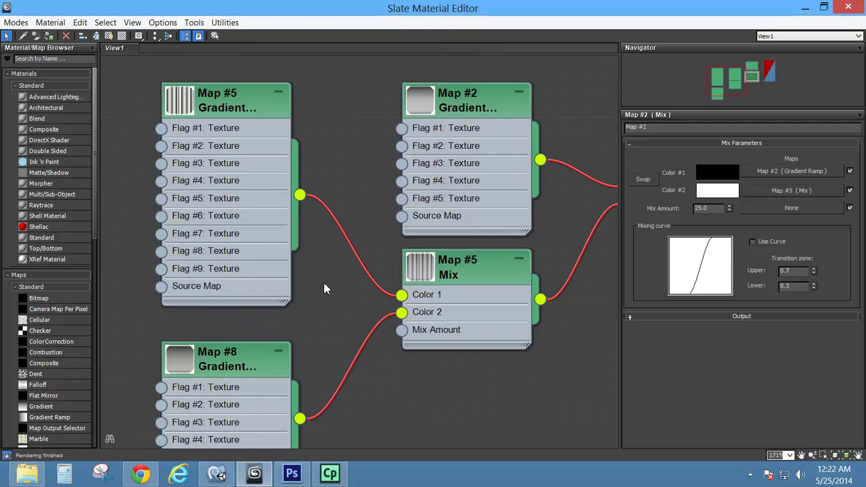
{"action": "middle_click_drag", "start_coordinate": [515, 281], "coordinate": [454, 361]}
Examine the Map #2 Gradient Ramp's angle and gradient parameters beside the Map #5 Mix, and close the Slate Material Editor.
{"action": "double_click", "coordinate": [420, 187]}
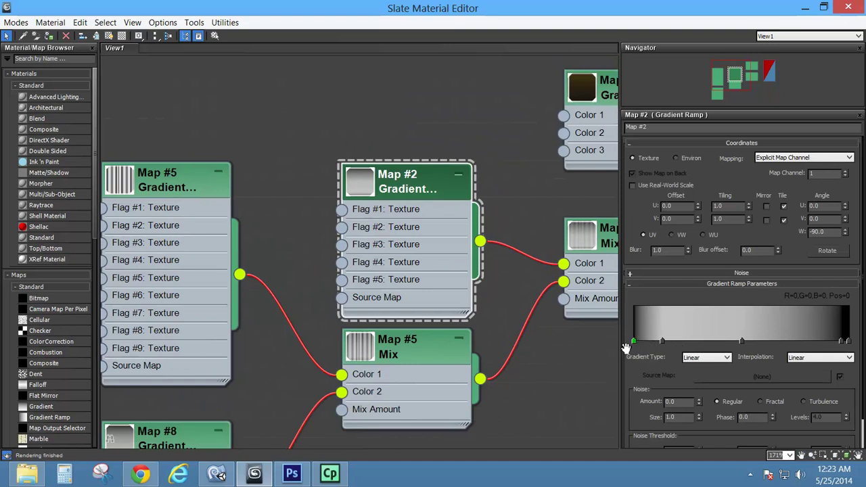
{"action": "double_click", "coordinate": [830, 230]}
{"action": "middle_click_drag", "start_coordinate": [509, 186], "coordinate": [347, 176]}
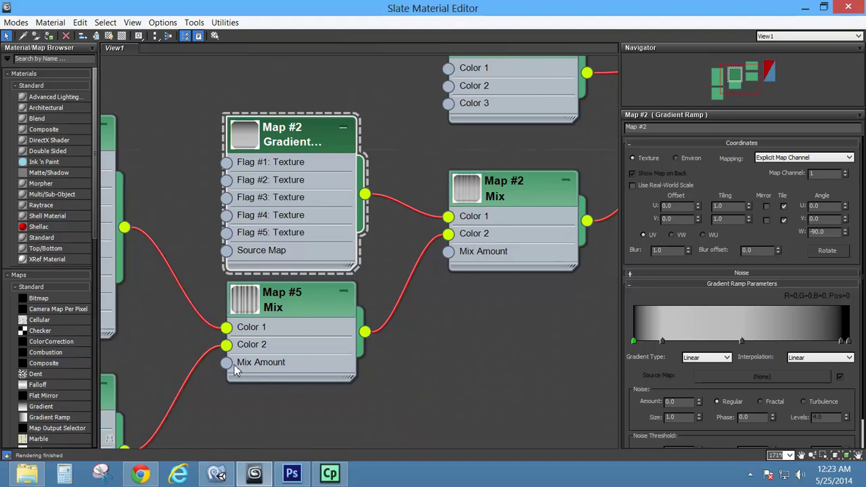
{"action": "left_click", "coordinate": [346, 308]}
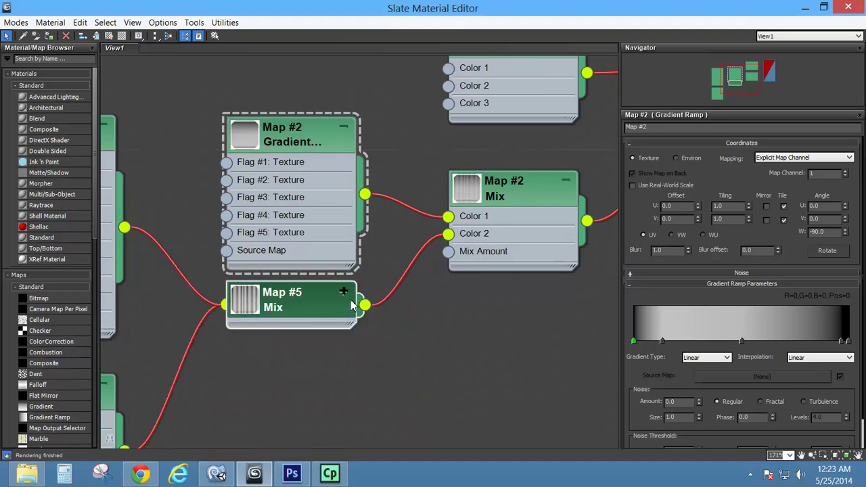
{"action": "key", "text": "Delete"}
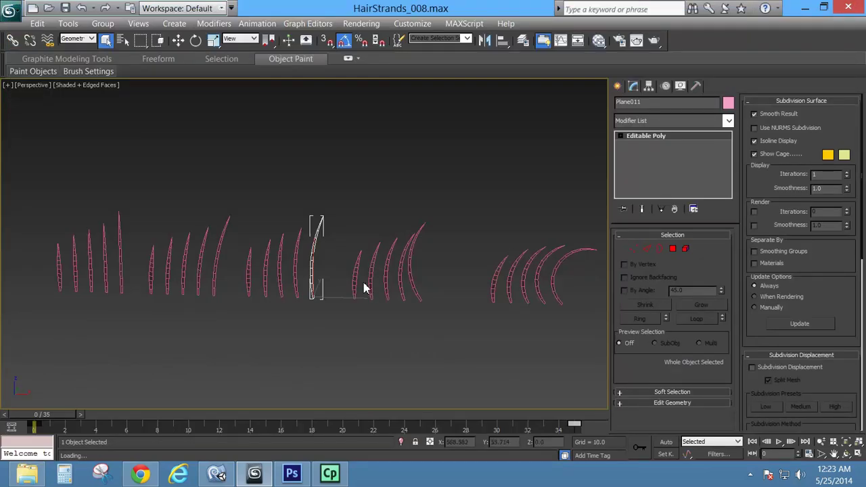
Select the tallest strand in the straight group.
{"action": "scroll", "coordinate": [204, 234], "scroll_direction": "up", "scroll_amount": 5}
{"action": "middle_click_drag", "start_coordinate": [165, 235], "coordinate": [569, 200]}
{"action": "left_click", "coordinate": [315, 218]}
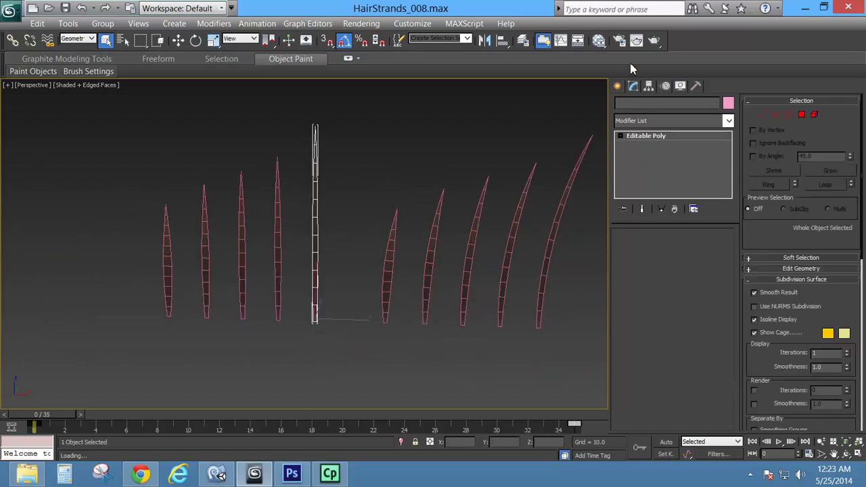
Set the render's time output to Single, turn off saving the render to a file, and close Render Setup.
{"action": "key", "text": "F10"}
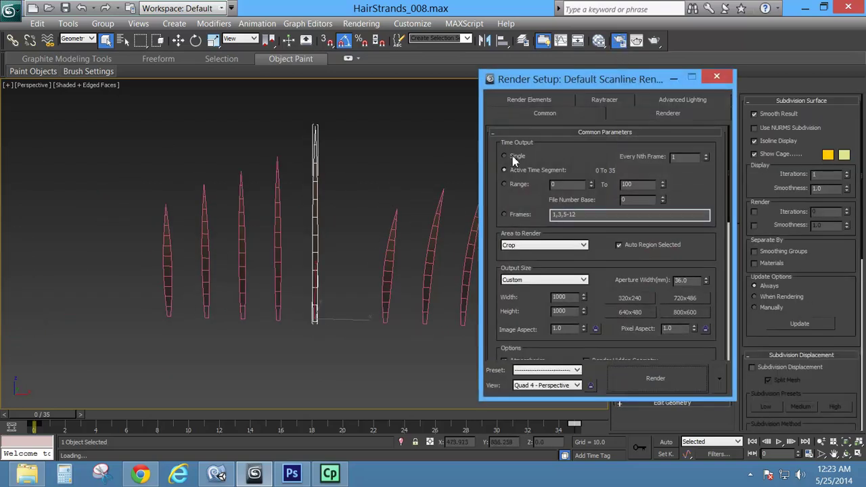
{"action": "left_click_drag", "start_coordinate": [663, 344], "coordinate": [632, 174]}
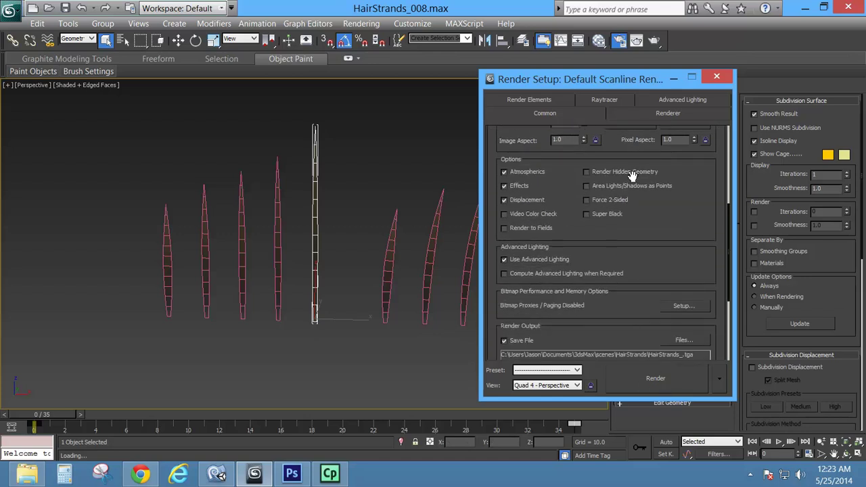
{"action": "left_click", "coordinate": [531, 339]}
{"action": "left_click_drag", "start_coordinate": [616, 302], "coordinate": [667, 234]}
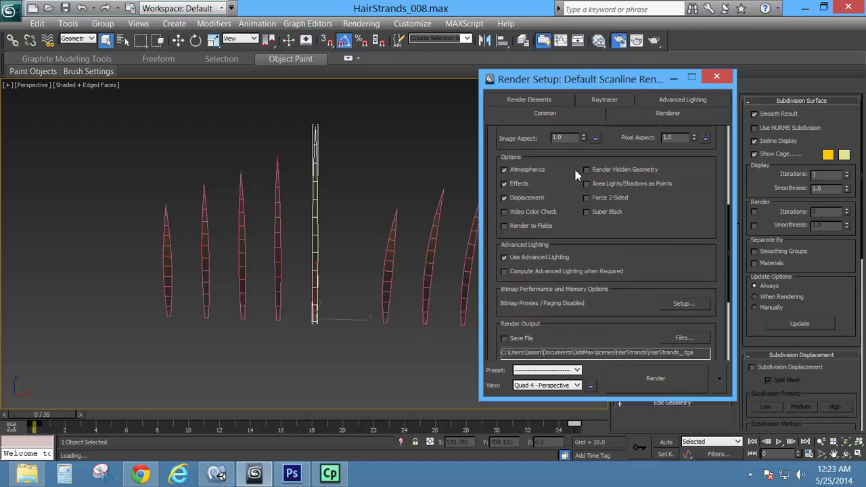
{"action": "left_click_drag", "start_coordinate": [703, 180], "coordinate": [703, 379]}
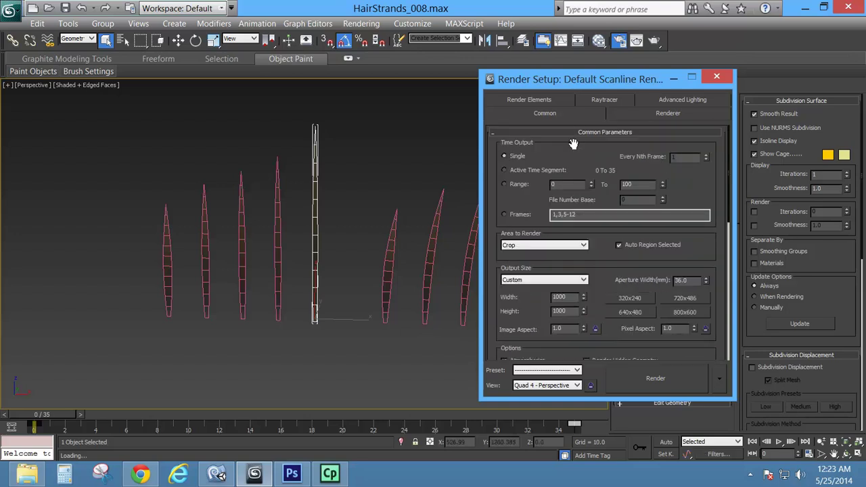
{"action": "left_click", "coordinate": [719, 79]}
Show the safe frames in the Perspective view and frame the five straight strands inside them.
{"action": "middle_click_drag", "start_coordinate": [415, 257], "coordinate": [389, 267], "text": "alt"}
{"action": "middle_click_drag", "start_coordinate": [415, 232], "coordinate": [406, 226]}
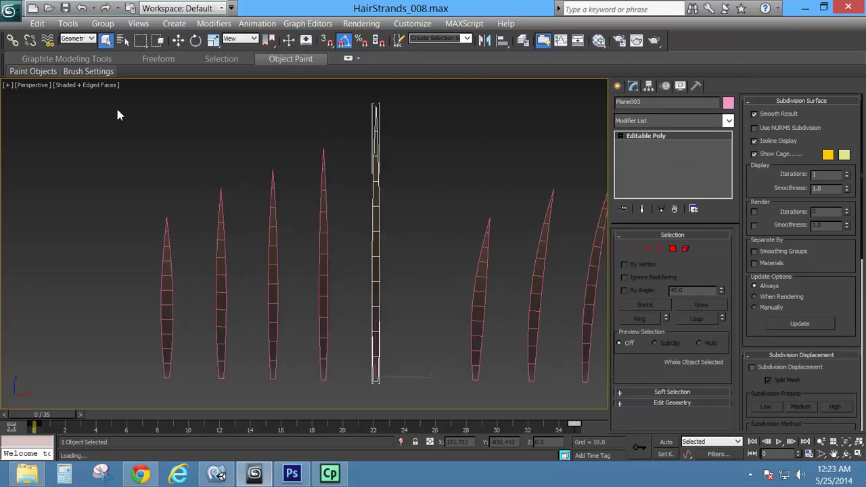
{"action": "left_click", "coordinate": [41, 90]}
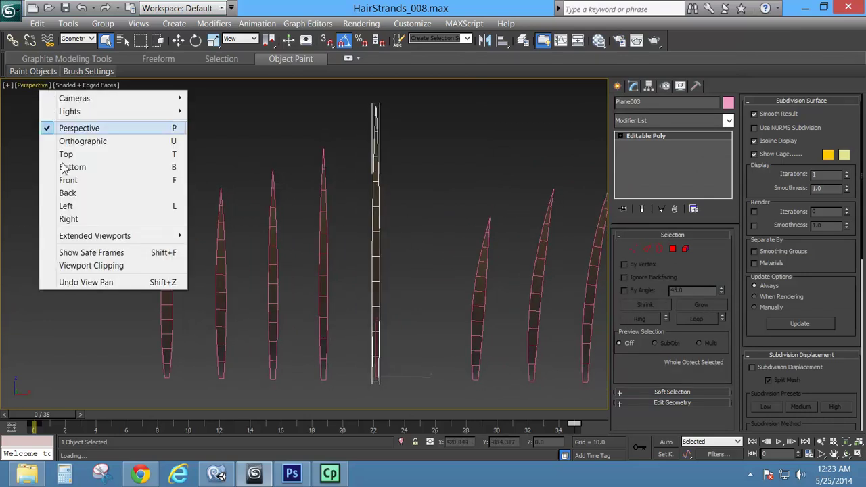
{"action": "left_click", "coordinate": [93, 251]}
{"action": "middle_click_drag", "start_coordinate": [402, 282], "coordinate": [399, 196], "text": "alt"}
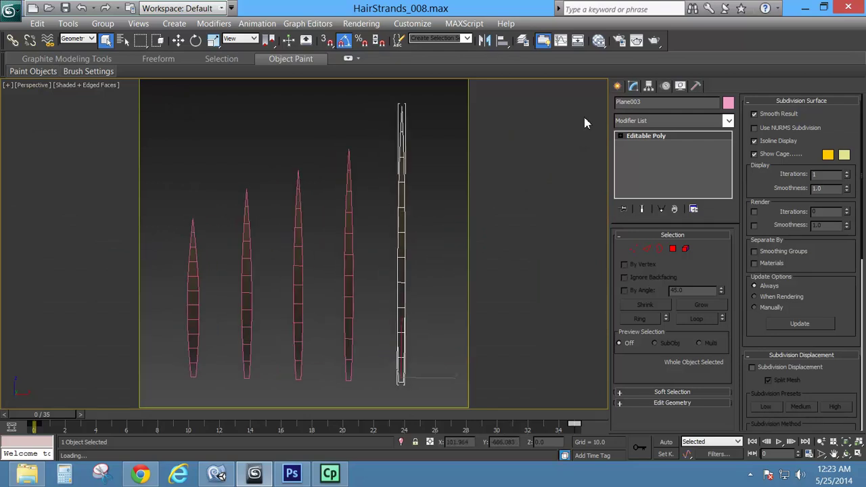
Select all five straight strands, test-render them cropped to the selection, and inspect the render's alpha channel before closing it.
{"action": "left_click", "coordinate": [654, 40]}
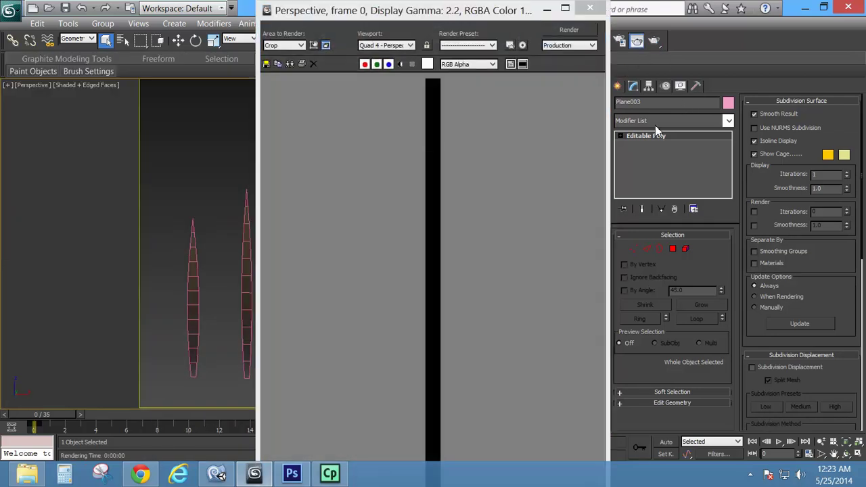
{"action": "left_click", "coordinate": [590, 8]}
{"action": "left_click_drag", "start_coordinate": [445, 130], "coordinate": [196, 300]}
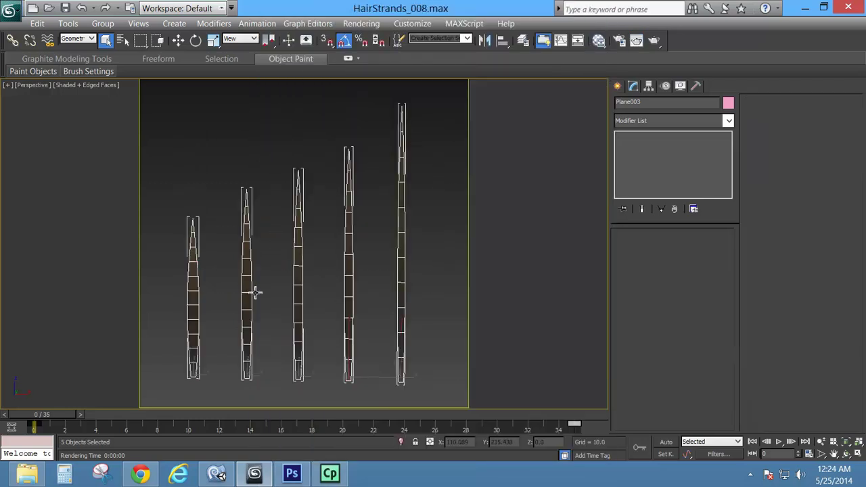
{"action": "left_click", "coordinate": [654, 41]}
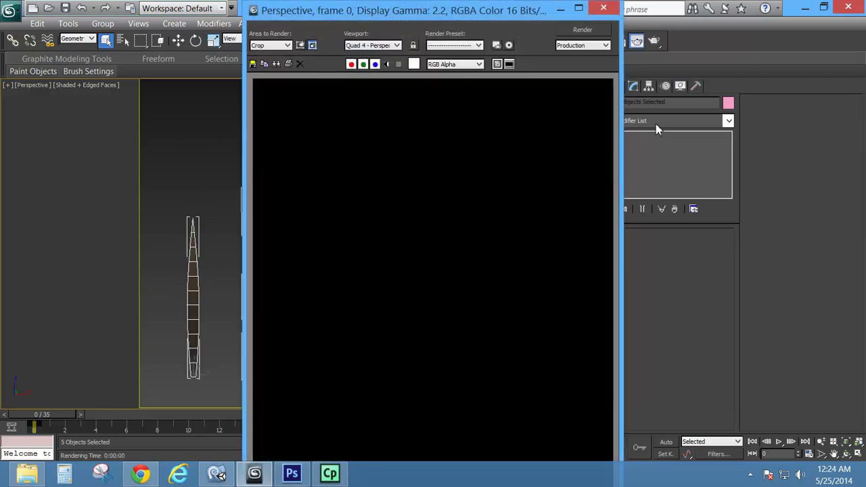
{"action": "left_click", "coordinate": [387, 64]}
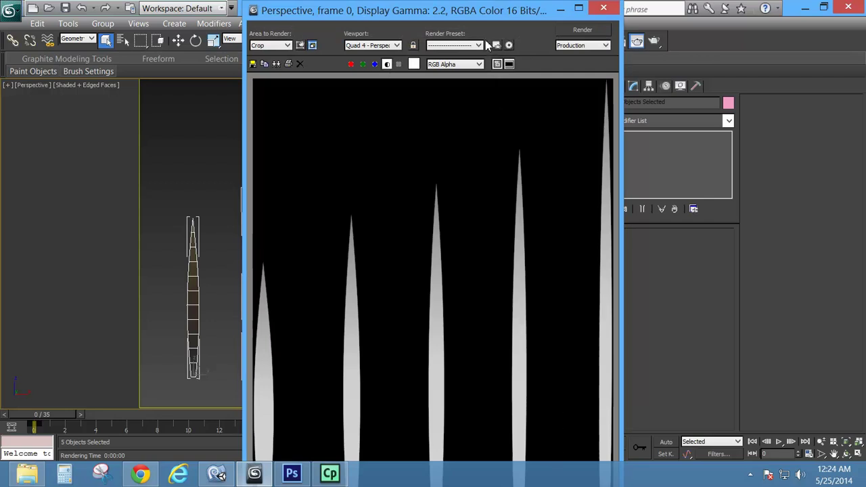
{"action": "scroll", "coordinate": [501, 197], "scroll_direction": "down", "scroll_amount": 2}
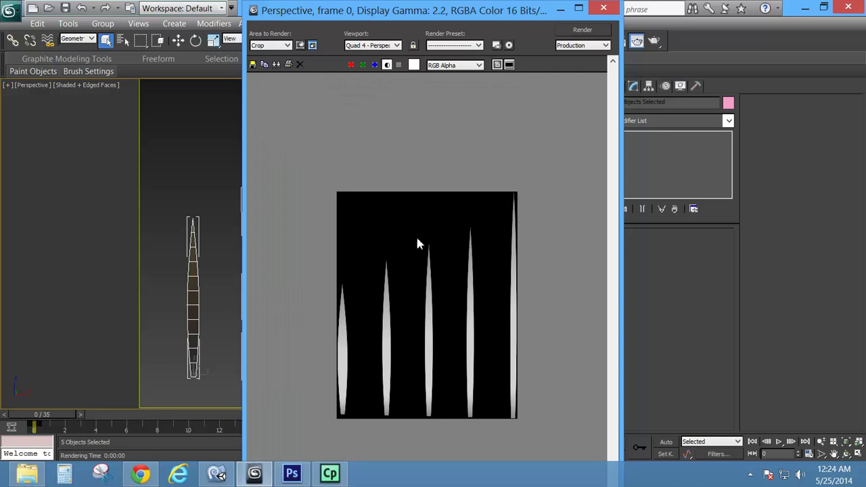
{"action": "left_click", "coordinate": [603, 10]}
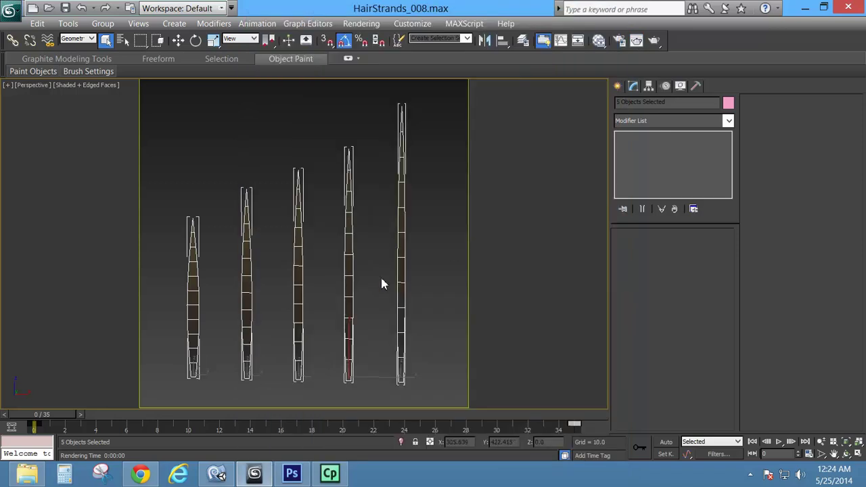
Select the ground plane under the hair clump and check its Renderable setting in Object Properties, closing the dialog unchanged.
{"action": "scroll", "coordinate": [380, 275], "scroll_direction": "down", "scroll_amount": 3}
{"action": "middle_click_drag", "start_coordinate": [404, 277], "coordinate": [246, 281]}
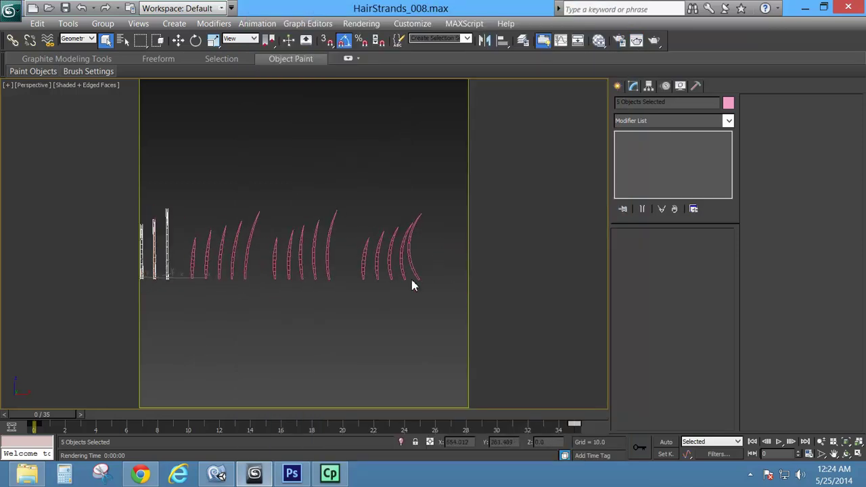
{"action": "mouse_move", "coordinate": [412, 286]}
{"action": "middle_mouse_down"}
{"action": "mouse_move", "coordinate": [164, 277]}
{"action": "mouse_move", "coordinate": [429, 284]}
{"action": "middle_mouse_up"}
{"action": "middle_click_drag", "start_coordinate": [195, 286], "coordinate": [410, 332]}
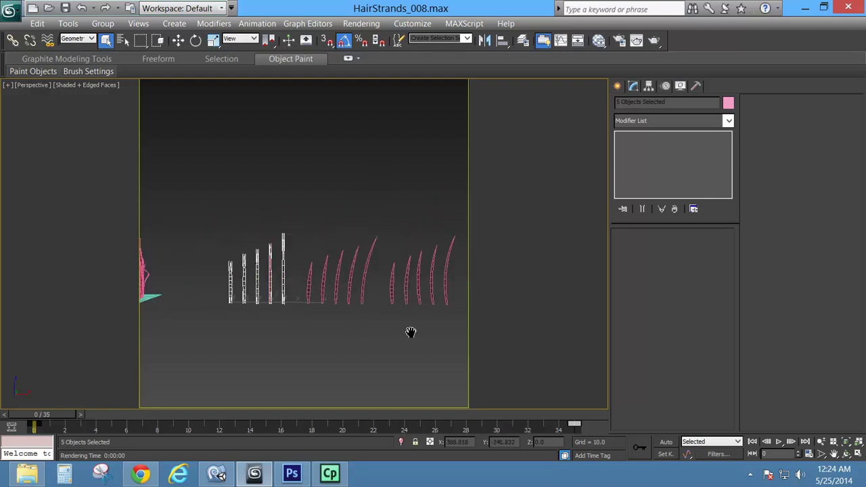
{"action": "mouse_move", "coordinate": [219, 268]}
{"action": "middle_mouse_down"}
{"action": "mouse_move", "coordinate": [357, 286]}
{"action": "mouse_move", "coordinate": [378, 242]}
{"action": "middle_mouse_up"}
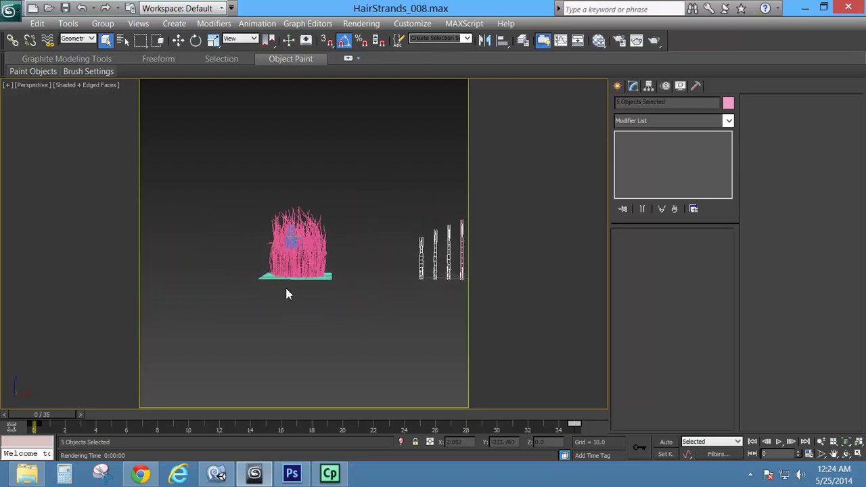
{"action": "scroll", "coordinate": [298, 274], "scroll_direction": "up", "scroll_amount": 3}
{"action": "middle_click_drag", "start_coordinate": [333, 257], "coordinate": [363, 223], "text": "alt"}
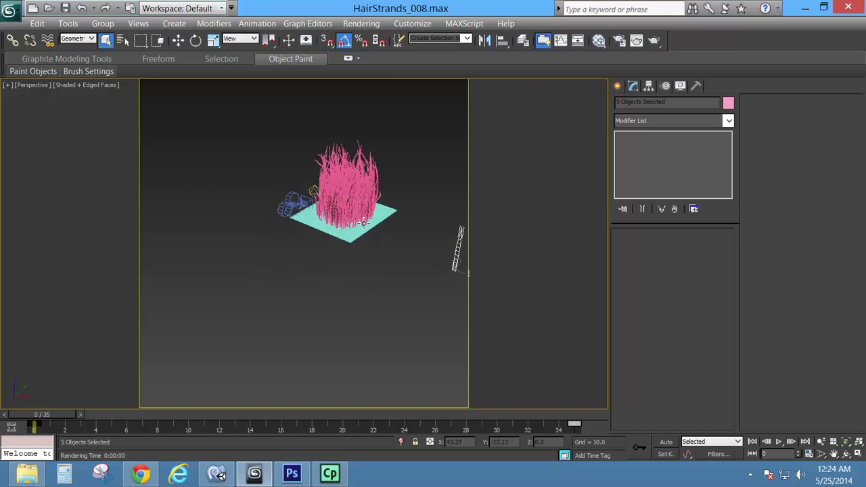
{"action": "left_click", "coordinate": [390, 217]}
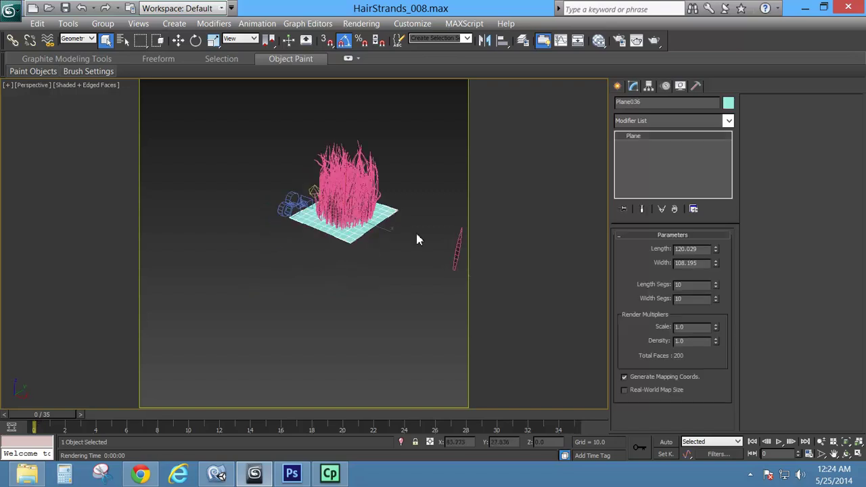
{"action": "right_click", "coordinate": [353, 237]}
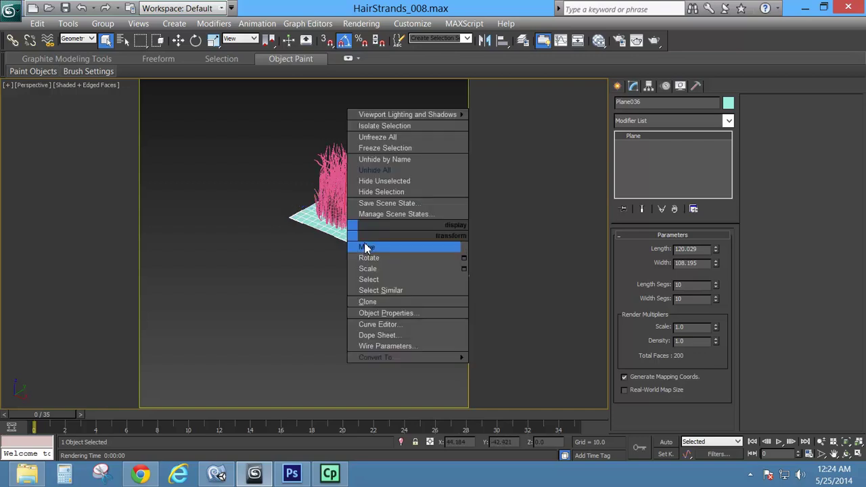
{"action": "left_click", "coordinate": [401, 313]}
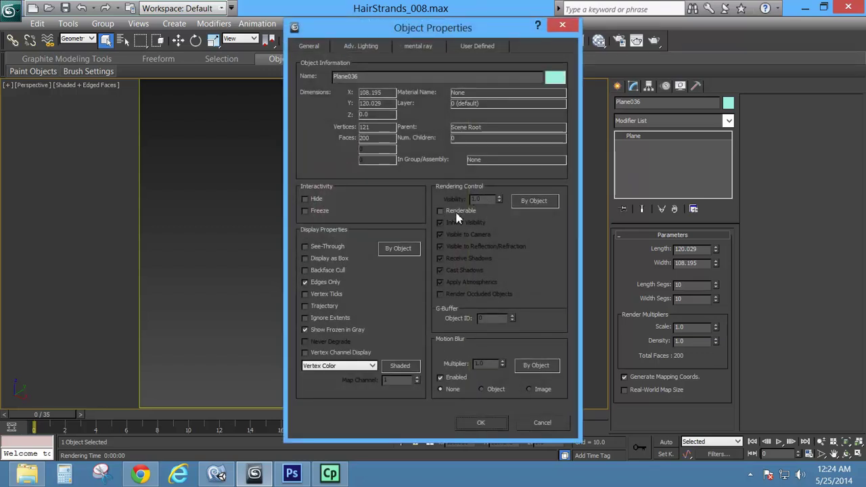
{"action": "left_click", "coordinate": [563, 27]}
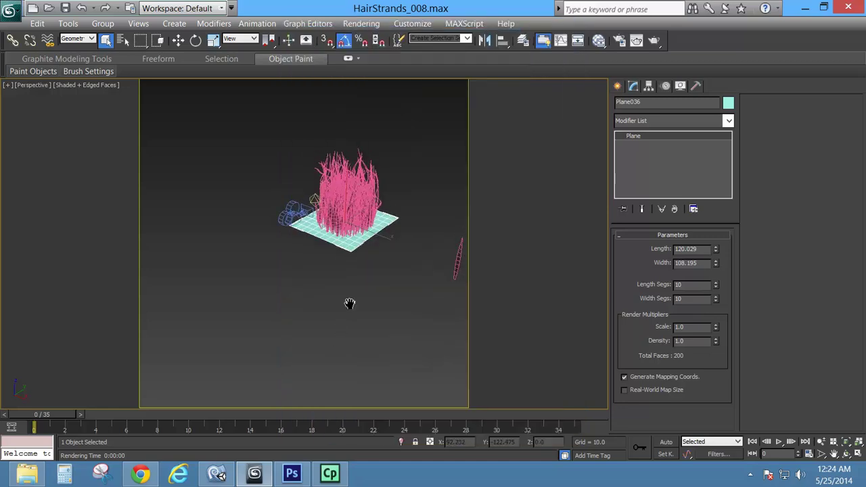
Expand the Object Paint tools to show the full paint and brush settings.
{"action": "scroll", "coordinate": [351, 285], "scroll_direction": "up", "scroll_amount": 5}
{"action": "scroll", "coordinate": [195, 282], "scroll_direction": "down", "scroll_amount": 2}
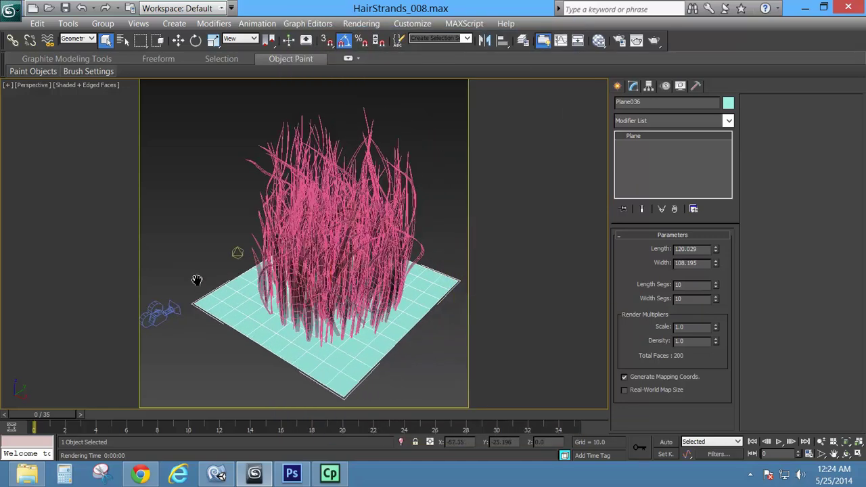
{"action": "left_click", "coordinate": [349, 60]}
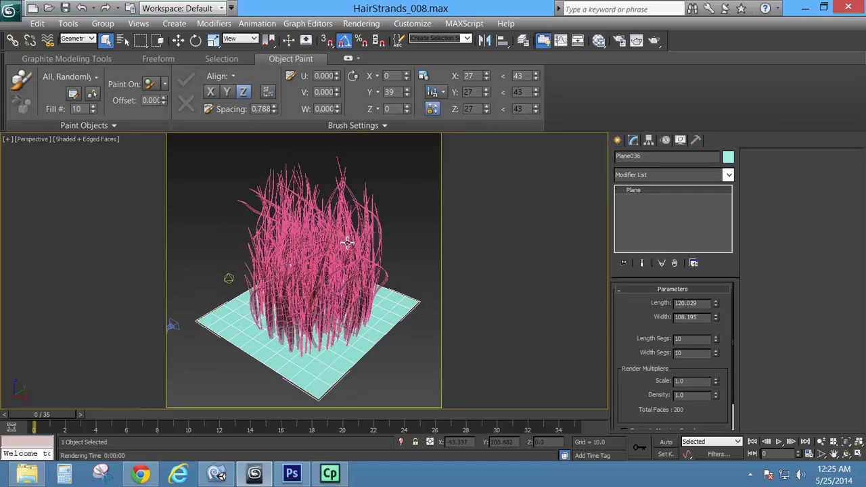
Show the pivot settings of the shortest straight strand, and view the Paint Objects list before closing it.
{"action": "scroll", "coordinate": [265, 244], "scroll_direction": "down", "scroll_amount": 5}
{"action": "left_click", "coordinate": [388, 331]}
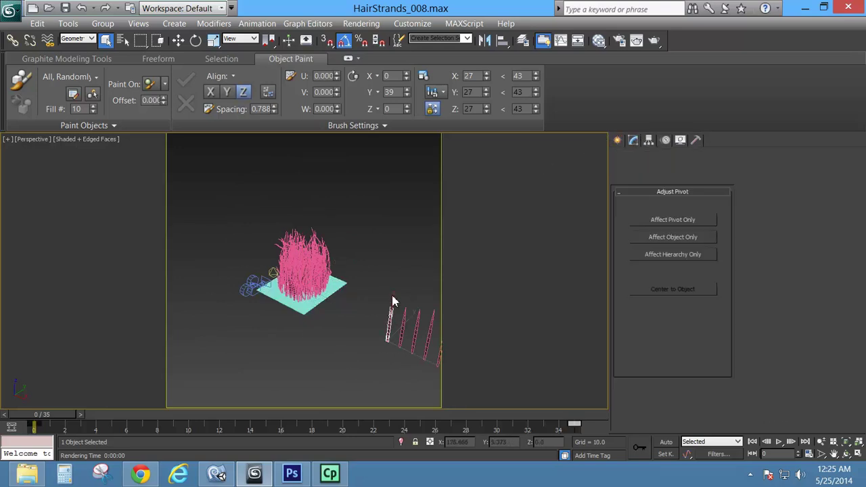
{"action": "scroll", "coordinate": [290, 323], "scroll_direction": "up", "scroll_amount": 2}
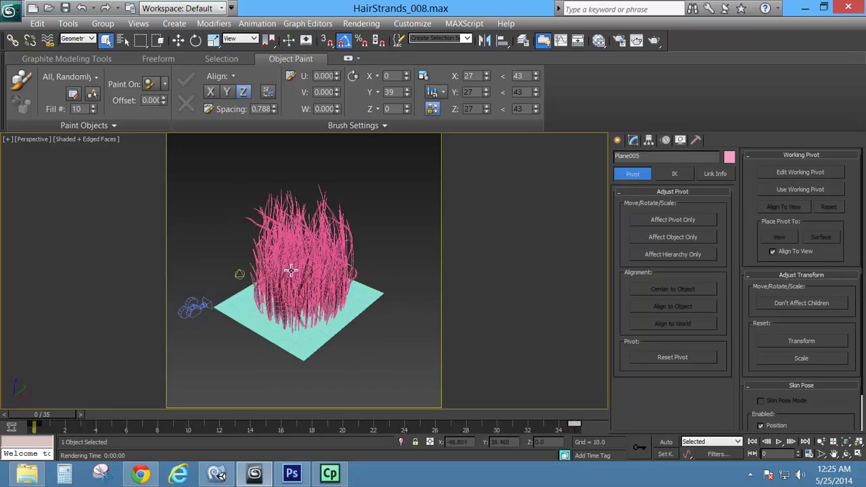
{"action": "scroll", "coordinate": [292, 271], "scroll_direction": "up", "scroll_amount": 2}
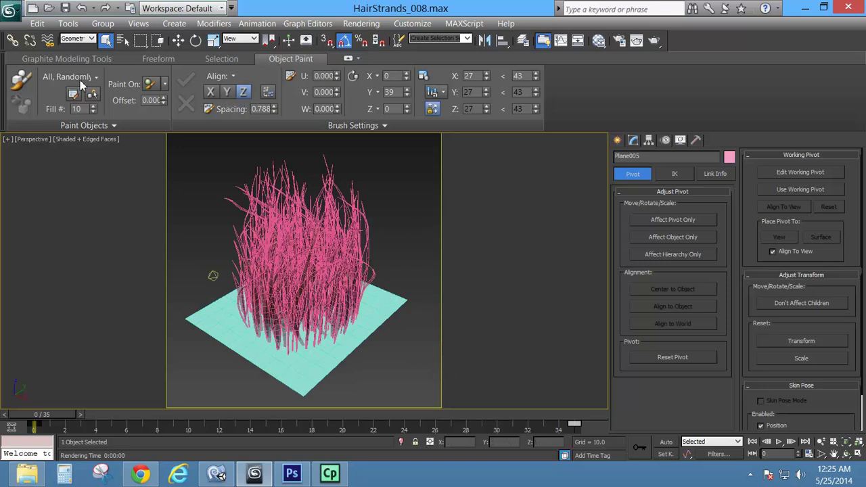
{"action": "left_click", "coordinate": [76, 96]}
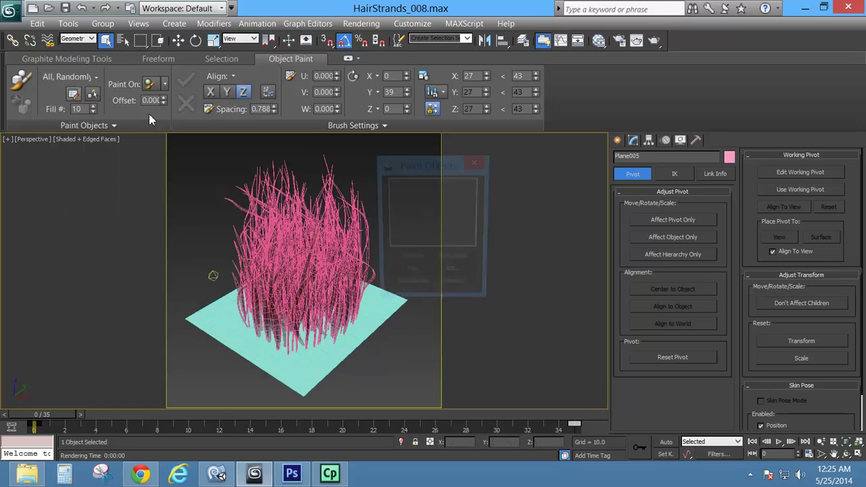
{"action": "left_click", "coordinate": [477, 163]}
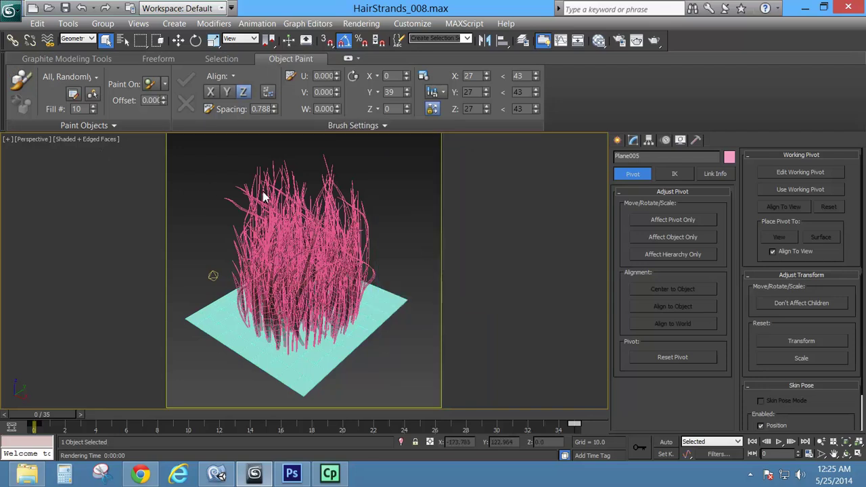
Examine the source strand groups and the painted hair clump, including how the strands are spread across the ground plane from above.
{"action": "middle_click_drag", "start_coordinate": [370, 265], "coordinate": [246, 267]}
{"action": "scroll", "coordinate": [275, 275], "scroll_direction": "down", "scroll_amount": 7}
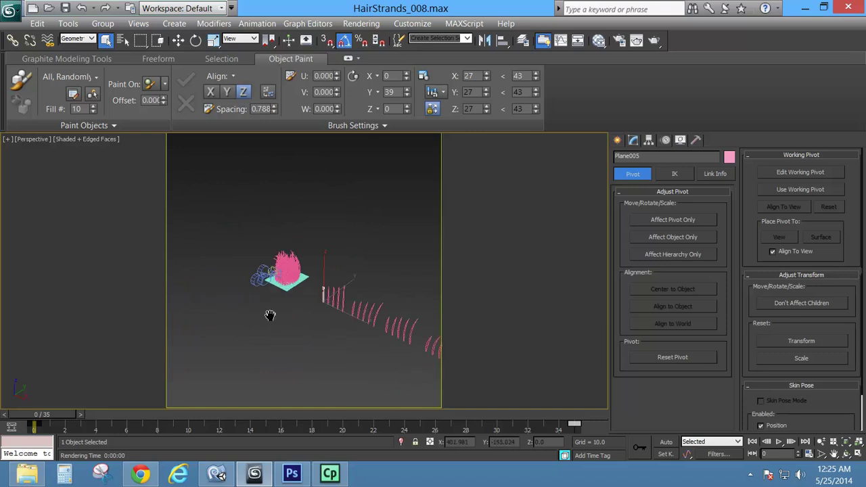
{"action": "middle_click_drag", "start_coordinate": [270, 316], "coordinate": [340, 322]}
{"action": "scroll", "coordinate": [358, 309], "scroll_direction": "up", "scroll_amount": 5}
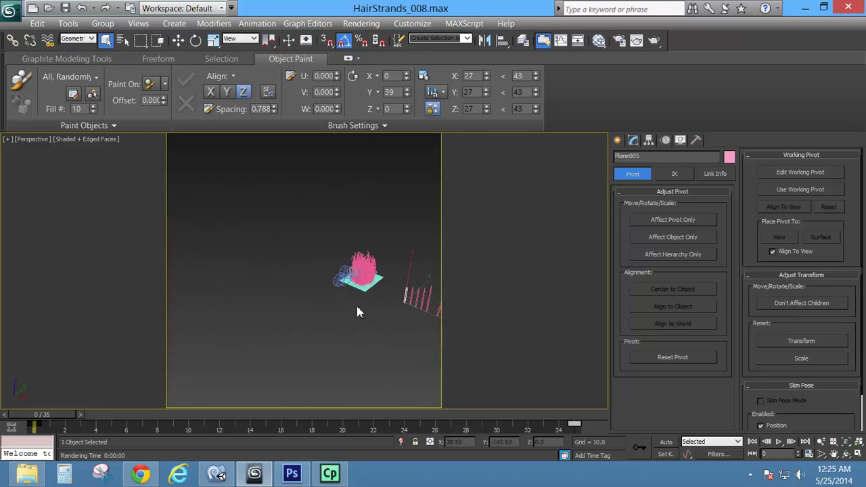
{"action": "middle_click_drag", "start_coordinate": [377, 292], "coordinate": [181, 267]}
{"action": "scroll", "coordinate": [181, 267], "scroll_direction": "down", "scroll_amount": 3}
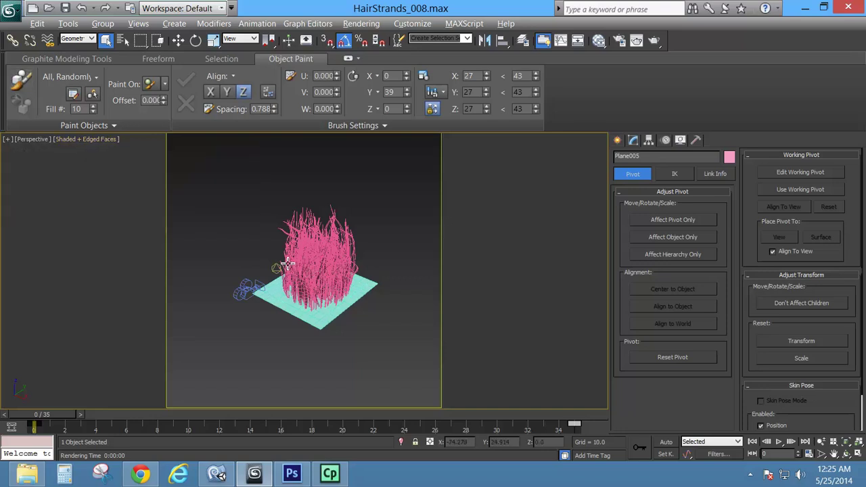
{"action": "middle_click_drag", "start_coordinate": [291, 265], "coordinate": [309, 295], "text": "alt"}
{"action": "scroll", "coordinate": [309, 295], "scroll_direction": "up", "scroll_amount": 5}
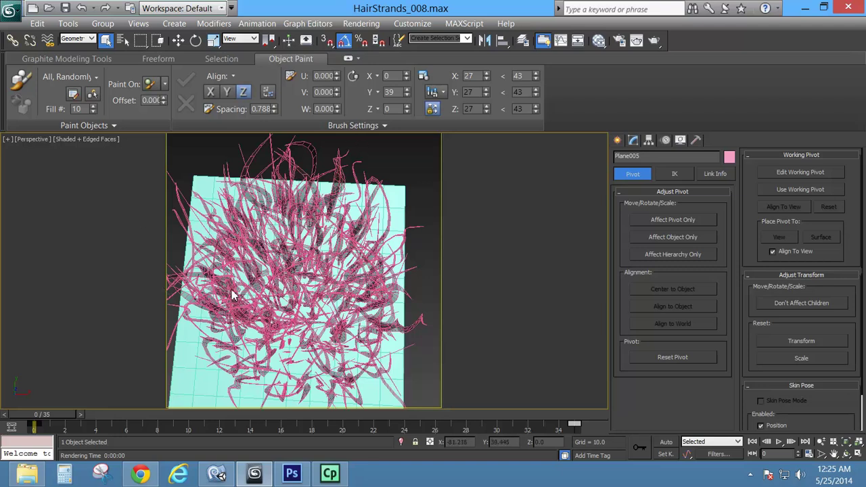
Review the paint brush's random Z rotation option and its Even, Random and Ramp scale types without changing them.
{"action": "left_click", "coordinate": [377, 109]}
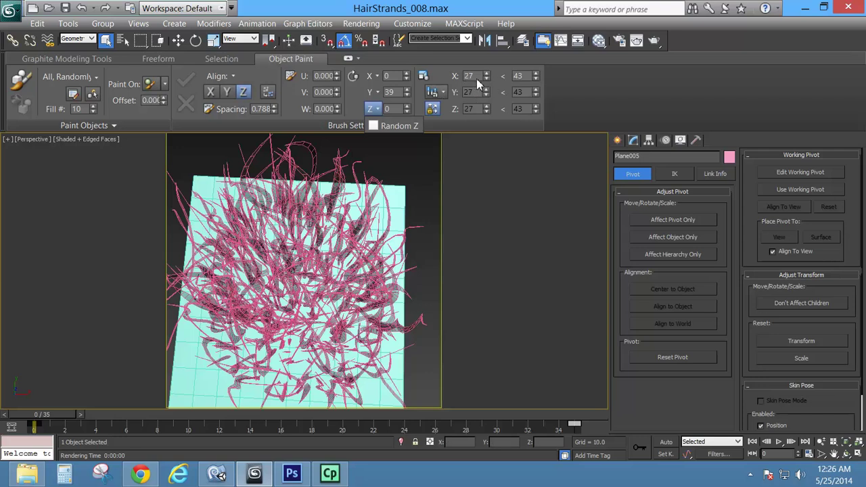
{"action": "left_click", "coordinate": [443, 93]}
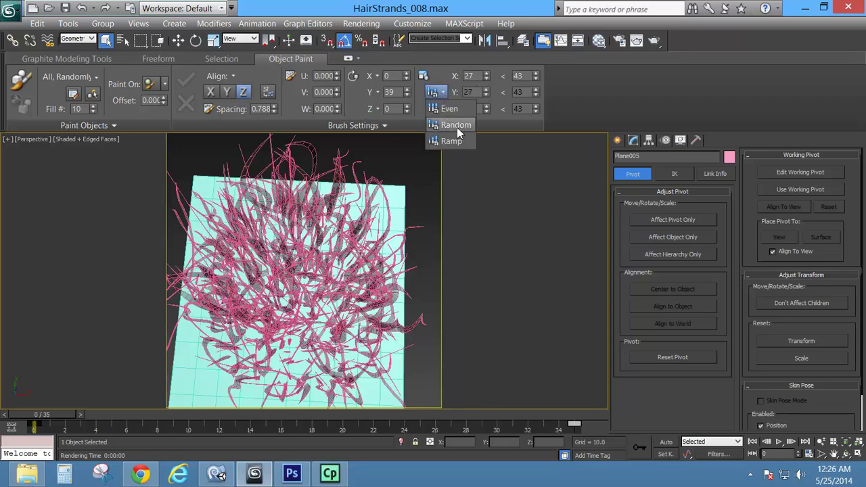
{"action": "left_click", "coordinate": [575, 97]}
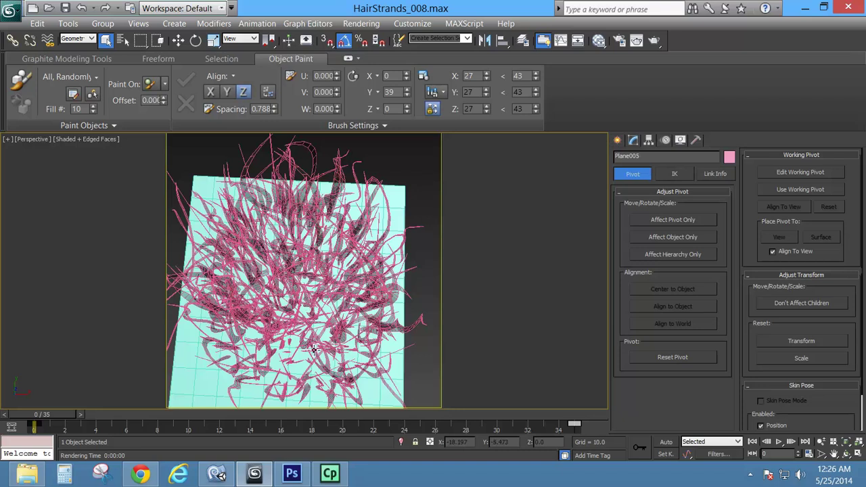
Switch to the Camera001 view, select Camera001 from the scene objects, and show its lens and Orthographic Projection parameters.
{"action": "key", "text": "c"}
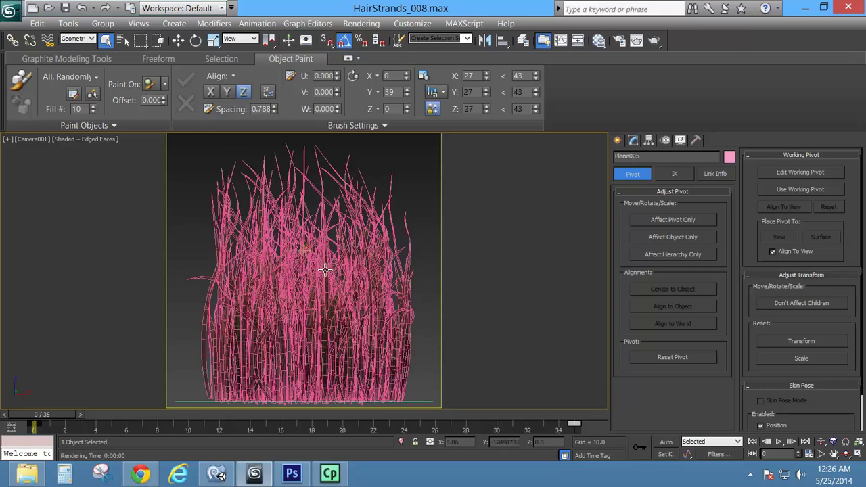
{"action": "key", "text": "h"}
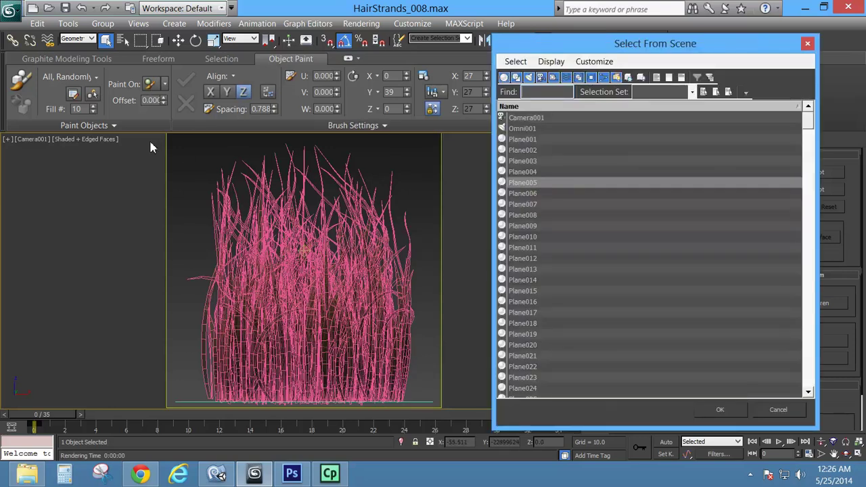
{"action": "double_click", "coordinate": [524, 117]}
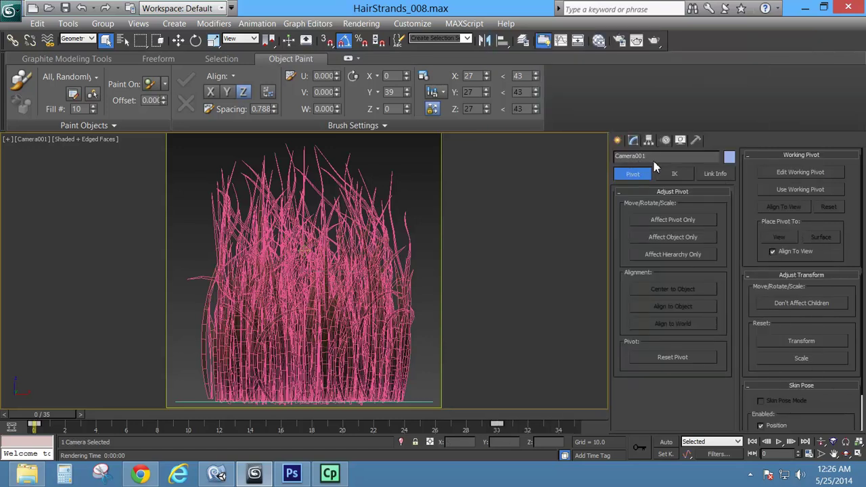
{"action": "left_click", "coordinate": [633, 139]}
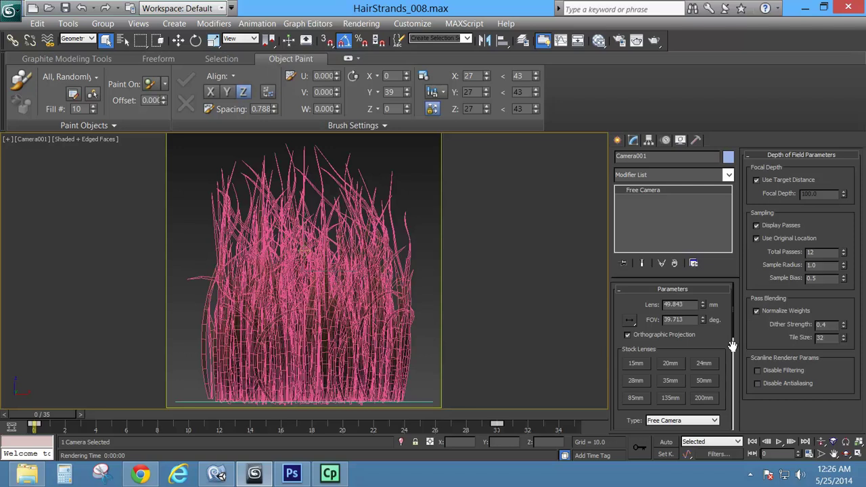
{"action": "left_click_drag", "start_coordinate": [716, 315], "coordinate": [677, 362]}
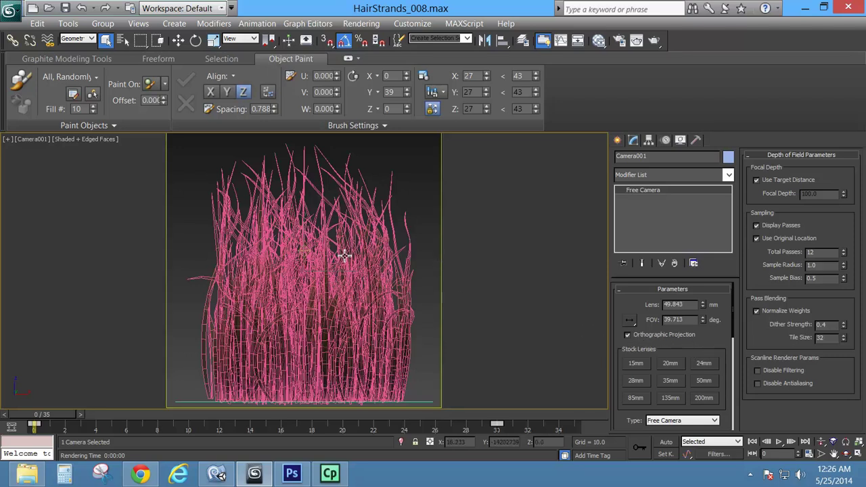
Render the Camera001 view, and inspect the hair clump, light and camera in the Left view with nothing selected.
{"action": "left_click", "coordinate": [655, 42]}
{"action": "key", "text": "l"}
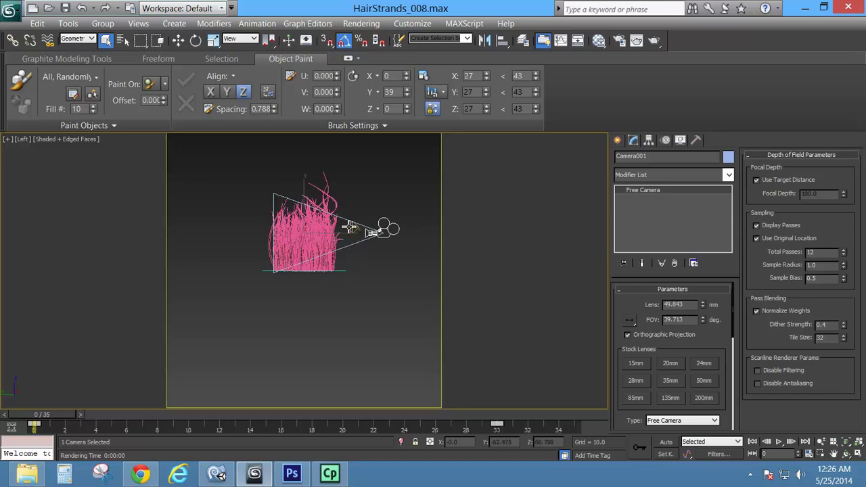
{"action": "left_click", "coordinate": [361, 261]}
{"action": "scroll", "coordinate": [314, 260], "scroll_direction": "up", "scroll_amount": 4}
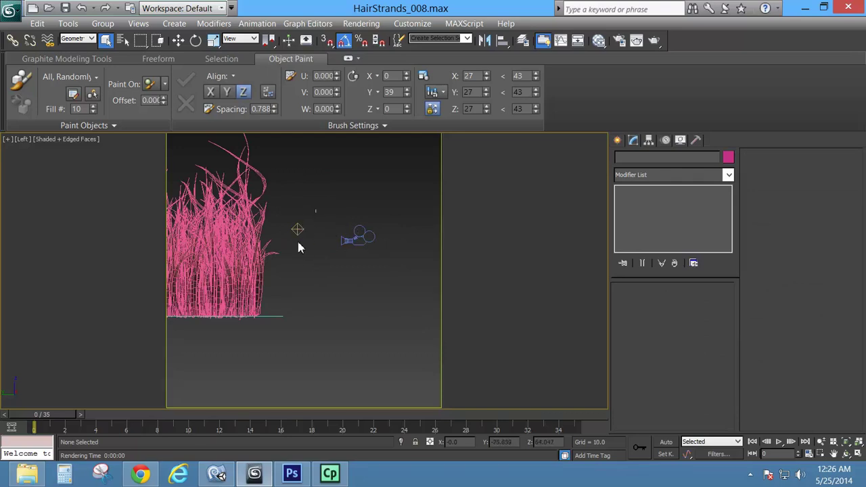
Select the 35 source strands beside the painted clump in the Perspective view and hide them.
{"action": "scroll", "coordinate": [318, 264], "scroll_direction": "up", "scroll_amount": 2}
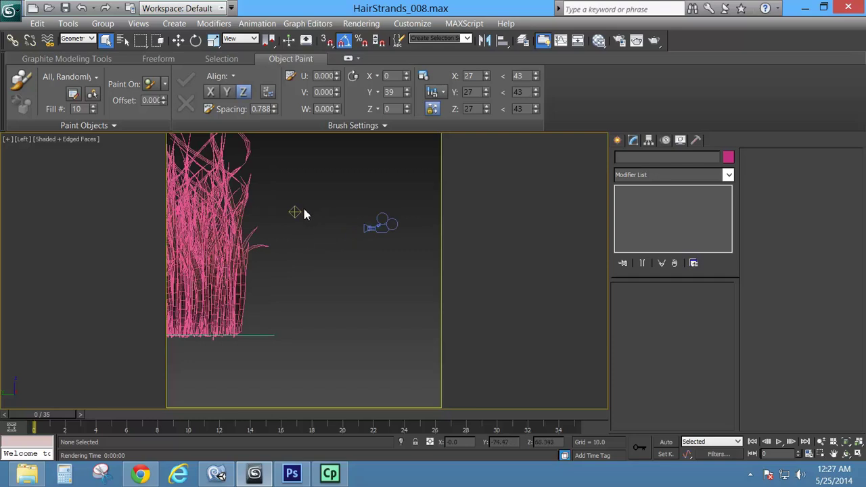
{"action": "key", "text": "p"}
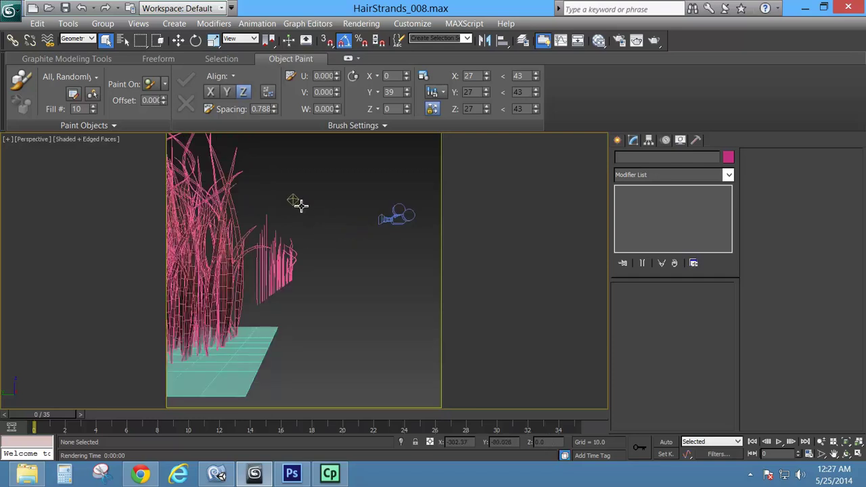
{"action": "left_click_drag", "start_coordinate": [325, 242], "coordinate": [264, 297]}
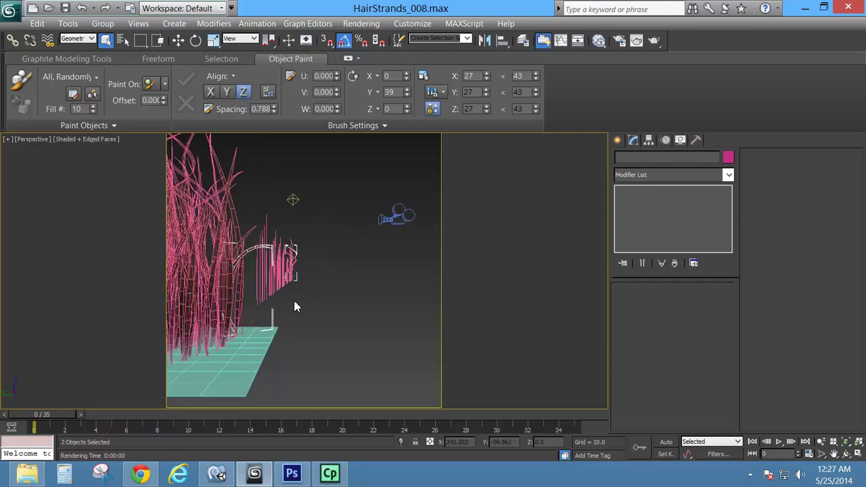
{"action": "middle_click_drag", "start_coordinate": [293, 297], "coordinate": [332, 237], "text": "alt"}
{"action": "left_click_drag", "start_coordinate": [356, 224], "coordinate": [271, 306]}
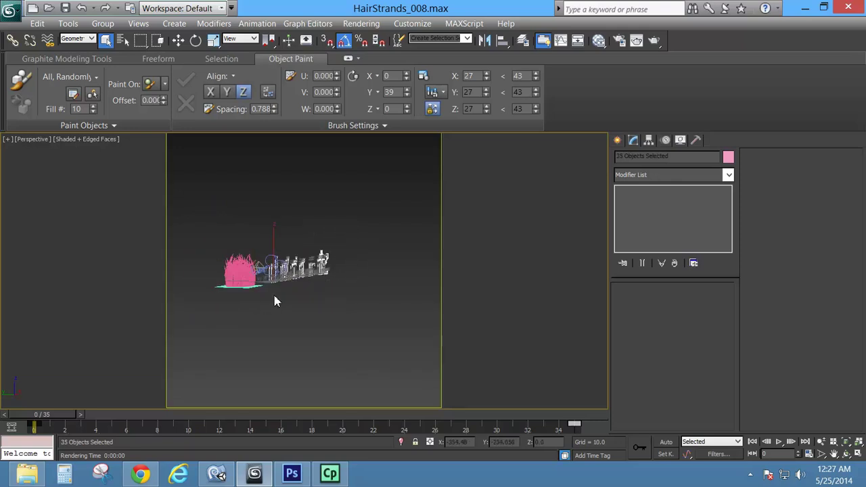
{"action": "right_click", "coordinate": [321, 226]}
{"action": "left_click", "coordinate": [339, 190]}
Set the selection filter to All and select the Omni001 light between the hair clump and the camera.
{"action": "scroll", "coordinate": [260, 269], "scroll_direction": "up", "scroll_amount": 4}
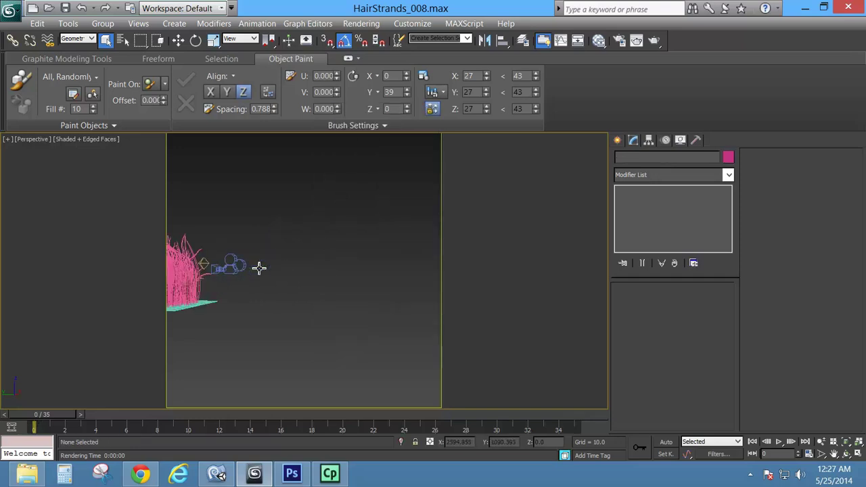
{"action": "scroll", "coordinate": [207, 274], "scroll_direction": "up", "scroll_amount": 4}
{"action": "middle_click_drag", "start_coordinate": [208, 274], "coordinate": [332, 202]}
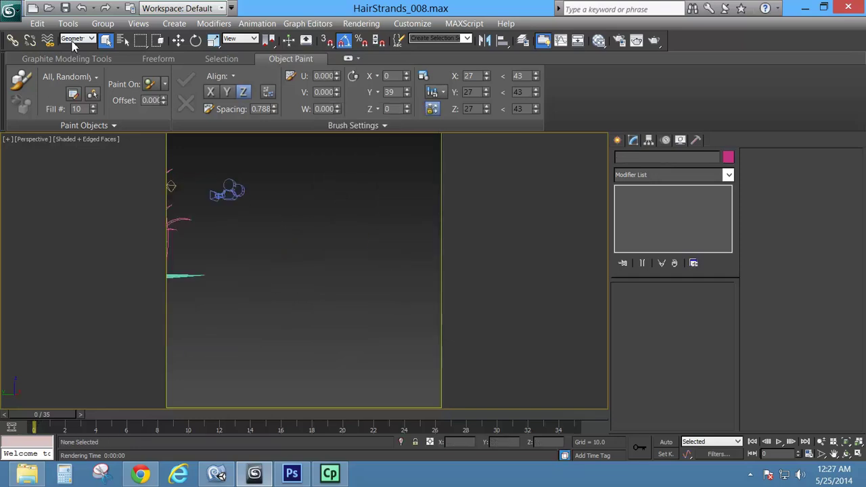
{"action": "left_click", "coordinate": [75, 39]}
{"action": "left_click", "coordinate": [64, 48]}
{"action": "middle_click_drag", "start_coordinate": [177, 165], "coordinate": [308, 205]}
{"action": "left_click", "coordinate": [284, 206]}
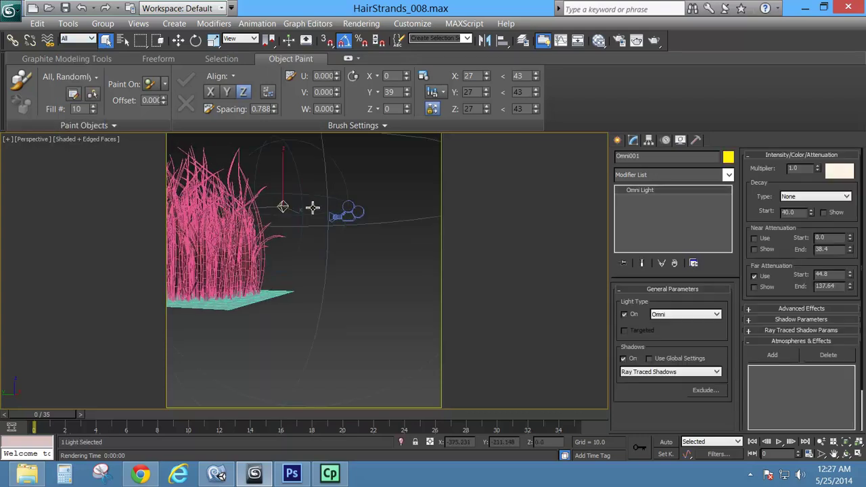
Examine the Omni001 light's reach around the hair from the Left view, and review its colour and attenuation parameters without changing them.
{"action": "key", "text": "l"}
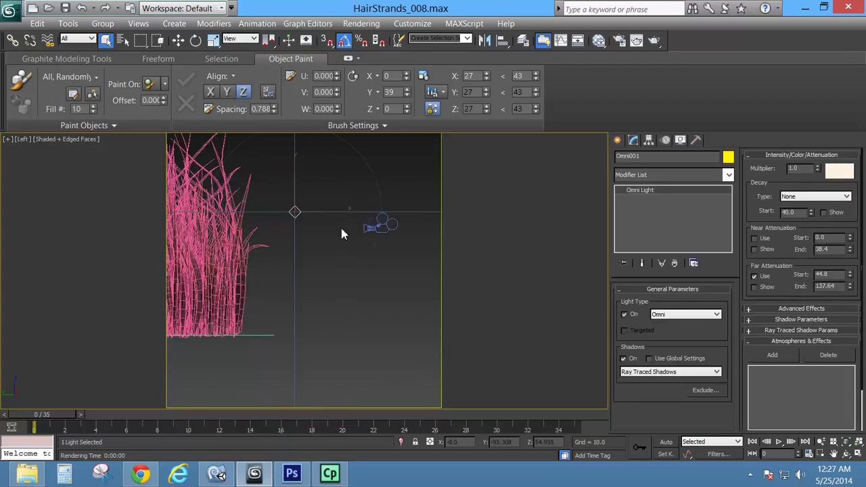
{"action": "middle_click_drag", "start_coordinate": [341, 230], "coordinate": [408, 297]}
{"action": "scroll", "coordinate": [406, 257], "scroll_direction": "down", "scroll_amount": 2}
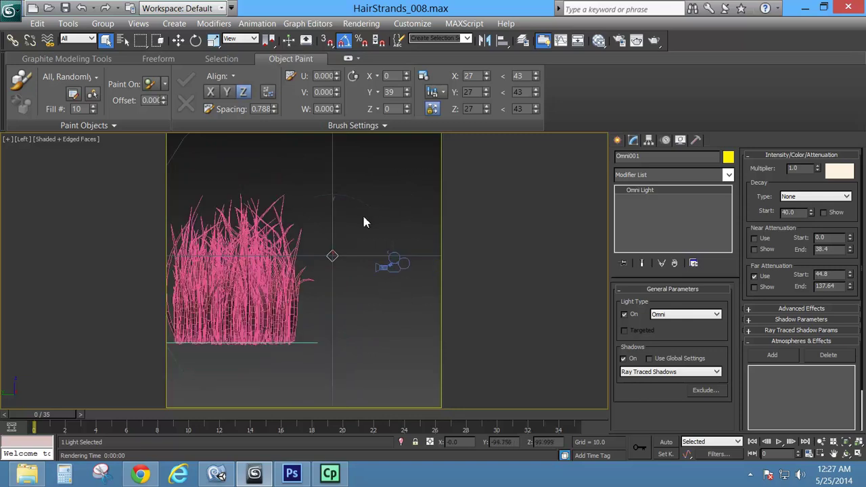
{"action": "scroll", "coordinate": [347, 235], "scroll_direction": "down", "scroll_amount": 2}
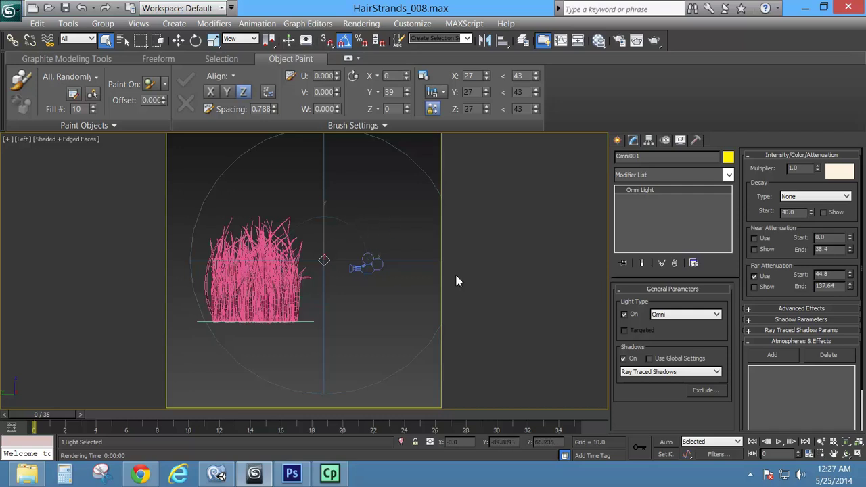
{"action": "left_click", "coordinate": [840, 172]}
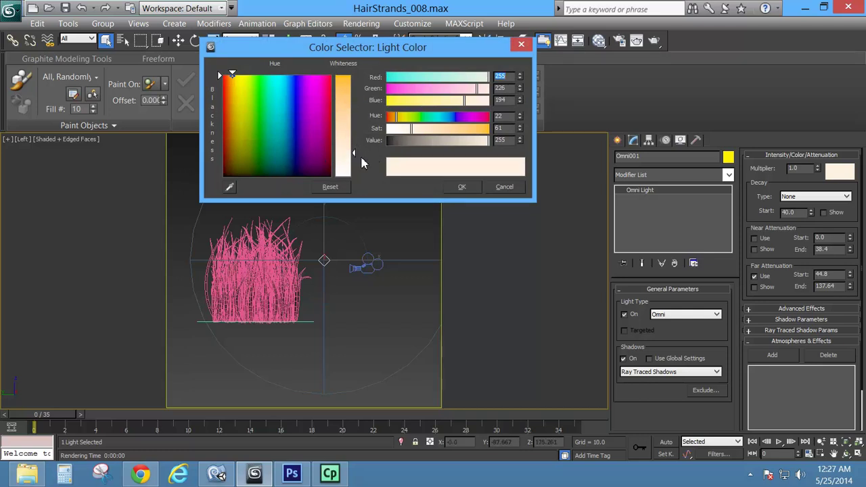
{"action": "left_click", "coordinate": [504, 186]}
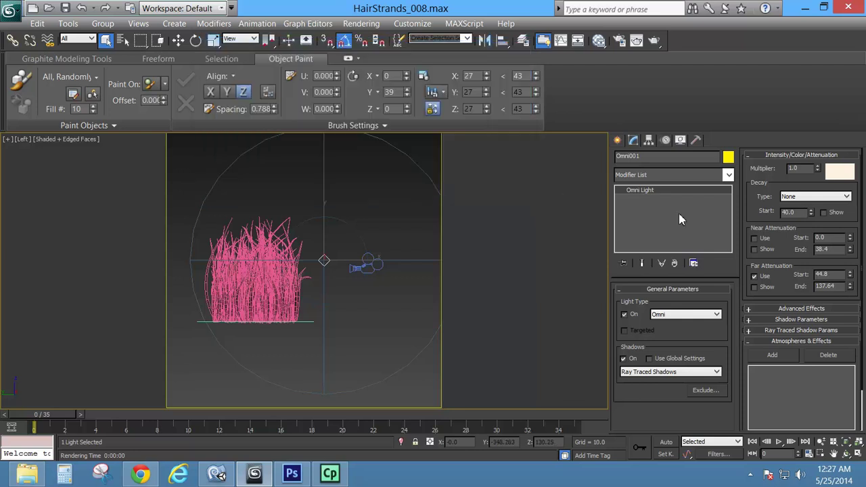
{"action": "left_click_drag", "start_coordinate": [756, 221], "coordinate": [744, 101]}
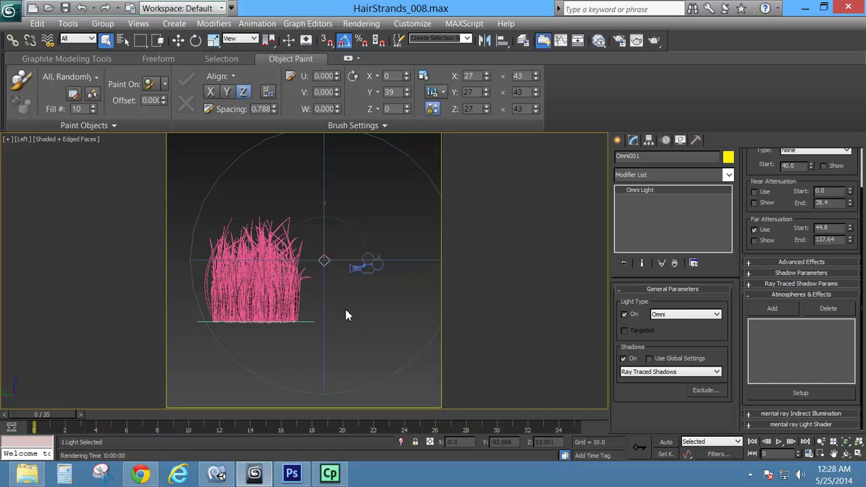
Switch to the Camera001 view and try a test render.
{"action": "key", "text": "c"}
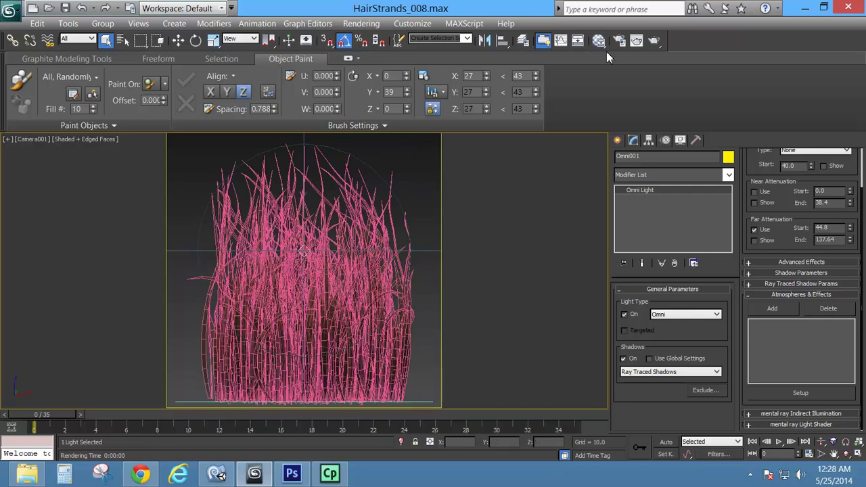
{"action": "left_click", "coordinate": [653, 40]}
{"action": "left_click", "coordinate": [485, 278]}
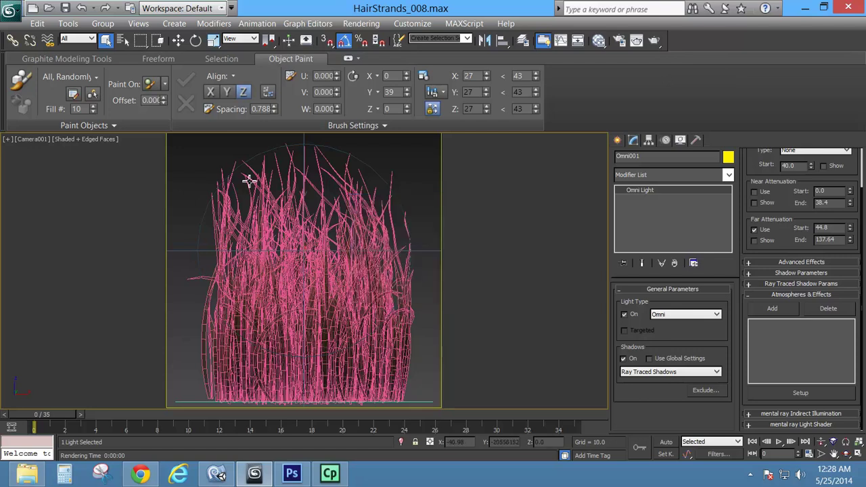
Open Render Setup, limit the selection filter to Geometry, select all the painted strands, and render them from Camera001 for inspection.
{"action": "left_click", "coordinate": [619, 40]}
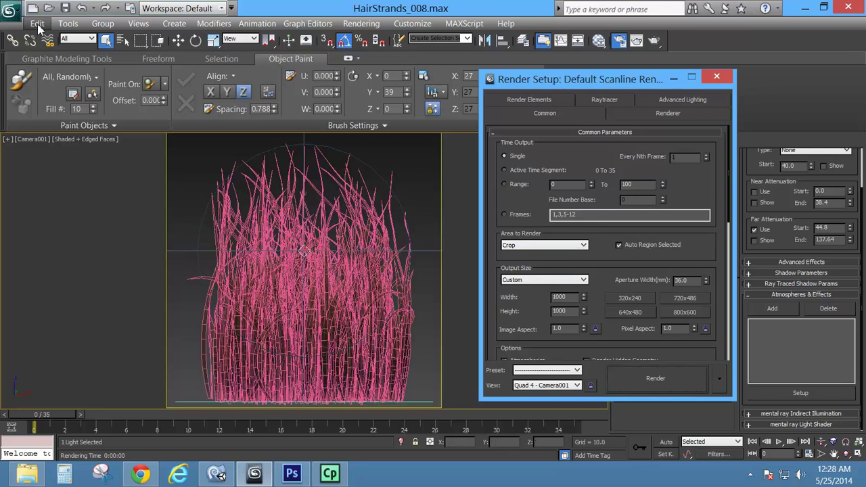
{"action": "left_click", "coordinate": [77, 39]}
{"action": "left_click", "coordinate": [73, 56]}
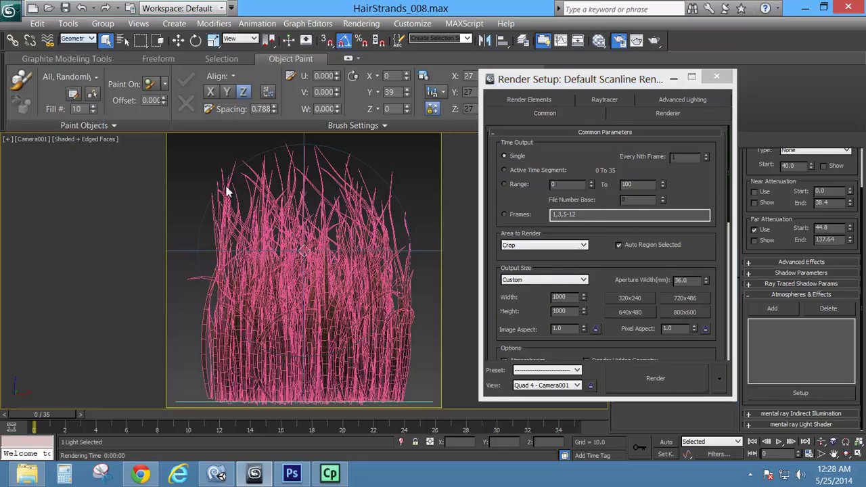
{"action": "mouse_move", "coordinate": [173, 176]}
{"action": "left_mouse_down"}
{"action": "mouse_move", "coordinate": [346, 291]}
{"action": "mouse_move", "coordinate": [428, 359]}
{"action": "mouse_move", "coordinate": [432, 374]}
{"action": "left_mouse_up"}
{"action": "left_click", "coordinate": [656, 377]}
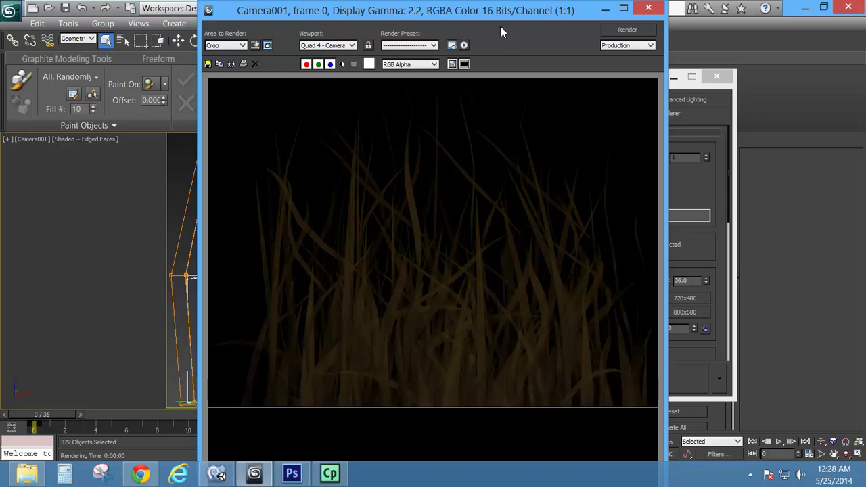
{"action": "left_click_drag", "start_coordinate": [481, 8], "coordinate": [459, 0]}
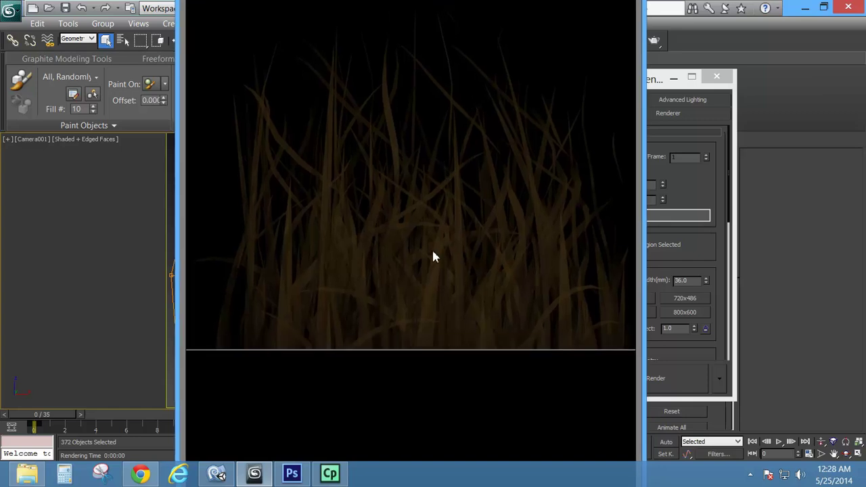
{"action": "scroll", "coordinate": [433, 255], "scroll_direction": "down", "scroll_amount": 1}
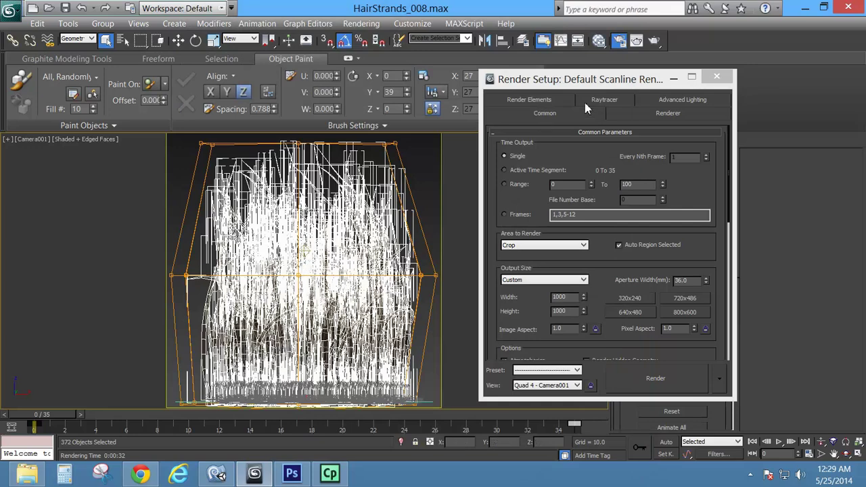
Close Render Setup and show the parameters of the Gradient map feeding the hair material's Diffuse Color in the Slate Material Editor.
{"action": "left_click", "coordinate": [627, 76]}
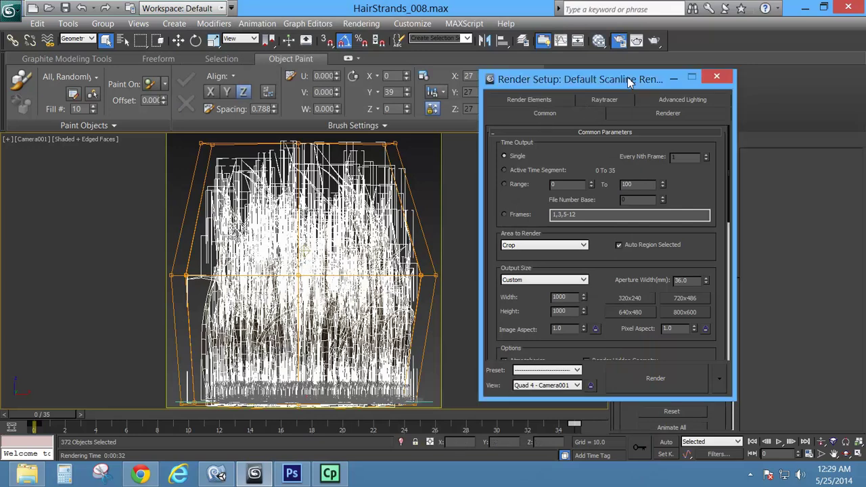
{"action": "left_click_drag", "start_coordinate": [627, 76], "coordinate": [683, 100]}
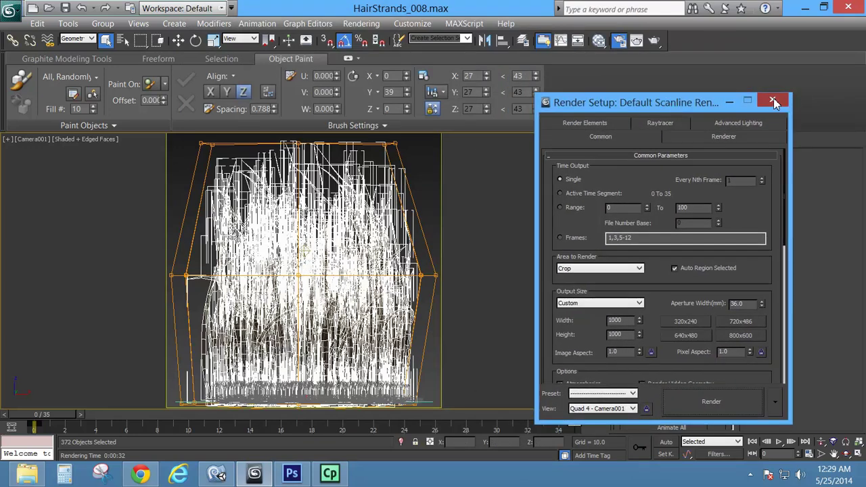
{"action": "left_click", "coordinate": [775, 101]}
{"action": "left_click", "coordinate": [599, 40]}
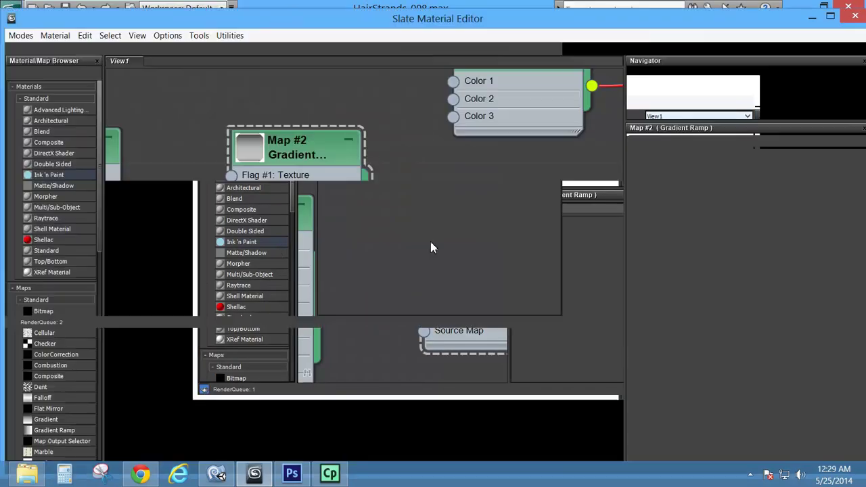
{"action": "middle_click_drag", "start_coordinate": [567, 161], "coordinate": [302, 267]}
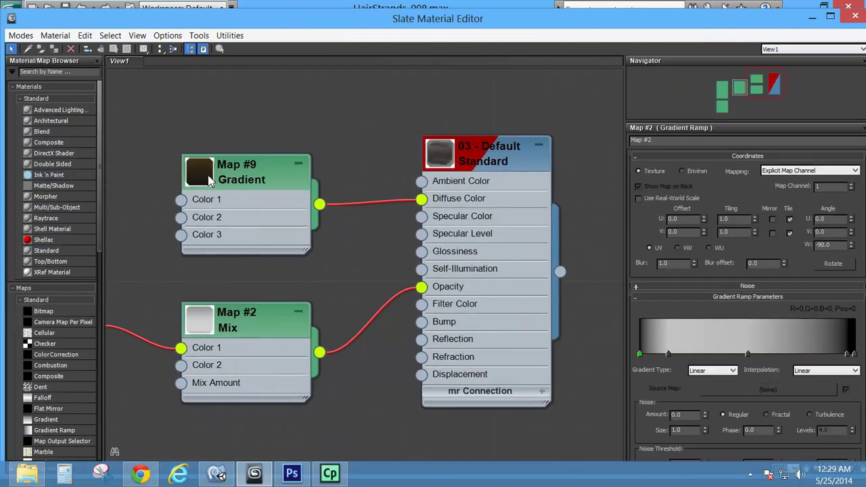
{"action": "double_click", "coordinate": [275, 180]}
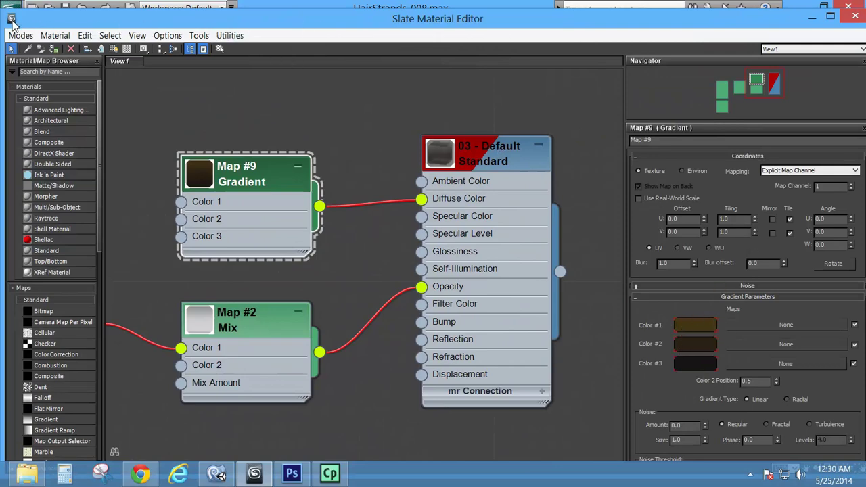
Scrub the timeline from frame 0 to 35 and back while watching the diffuse Gradient map's three animated colours.
{"action": "left_click_drag", "start_coordinate": [7, 19], "coordinate": [500, 30]}
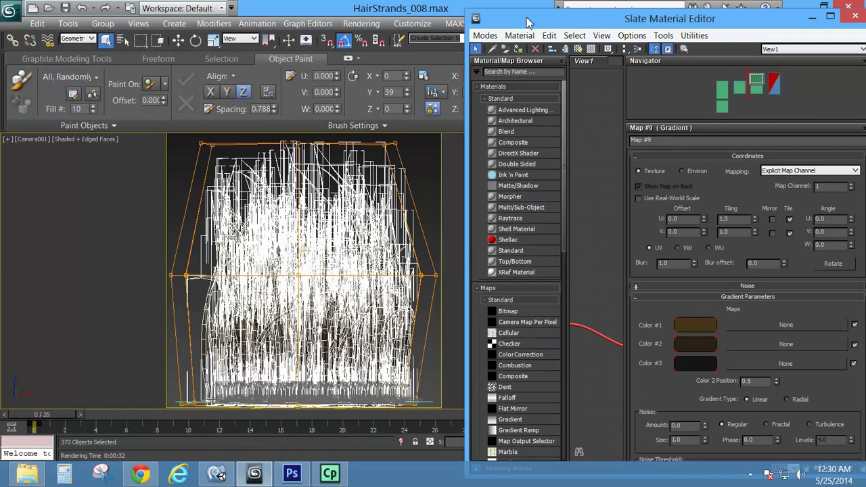
{"action": "left_click_drag", "start_coordinate": [527, 22], "coordinate": [687, 37]}
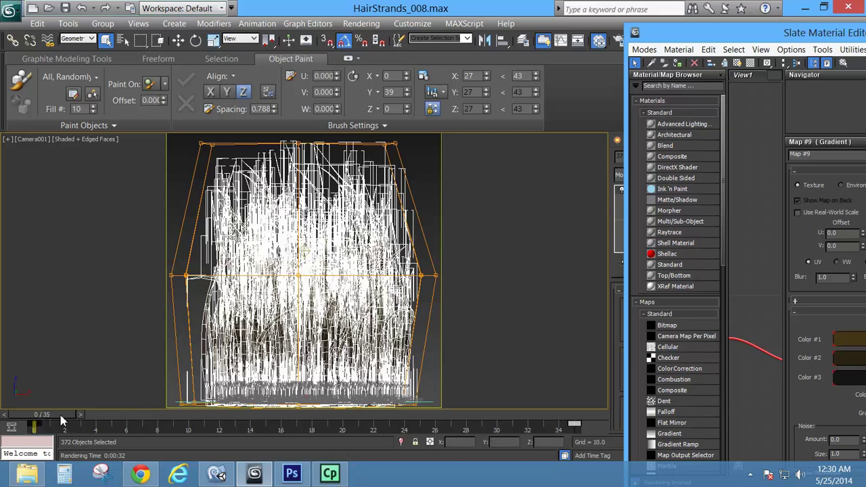
{"action": "left_click_drag", "start_coordinate": [61, 421], "coordinate": [587, 409]}
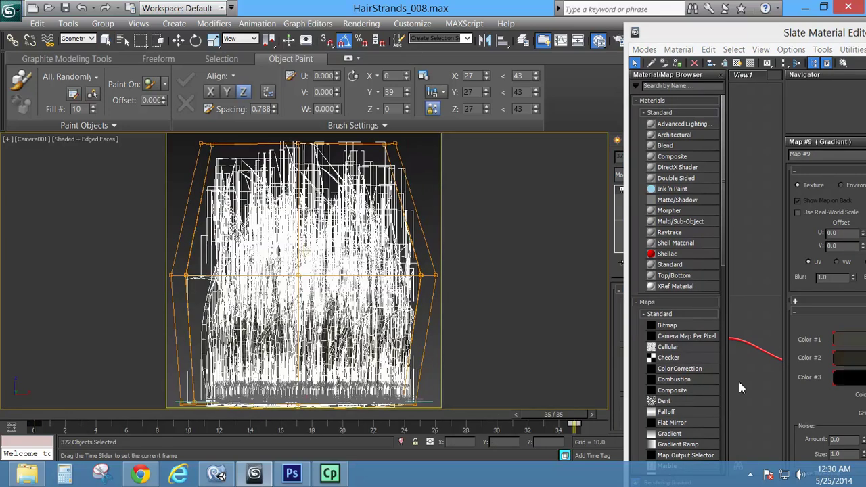
{"action": "key", "text": "q"}
{"action": "left_click_drag", "start_coordinate": [684, 42], "coordinate": [549, 18]}
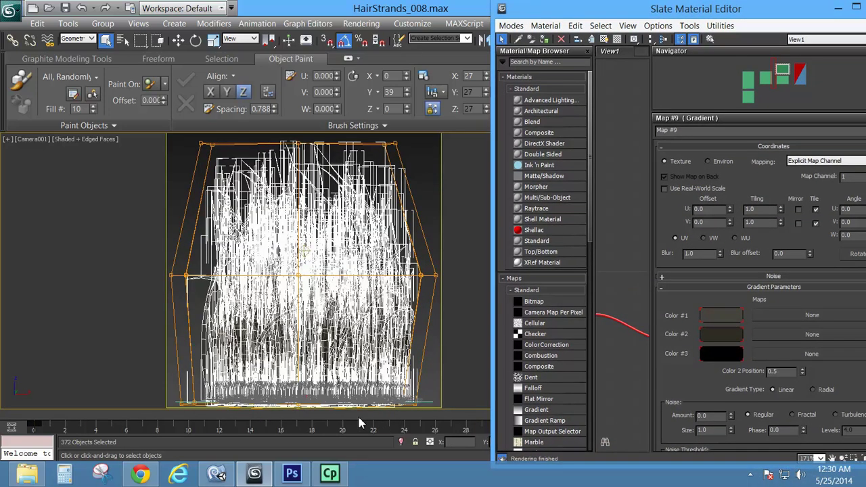
{"action": "left_click_drag", "start_coordinate": [359, 423], "coordinate": [518, 426]}
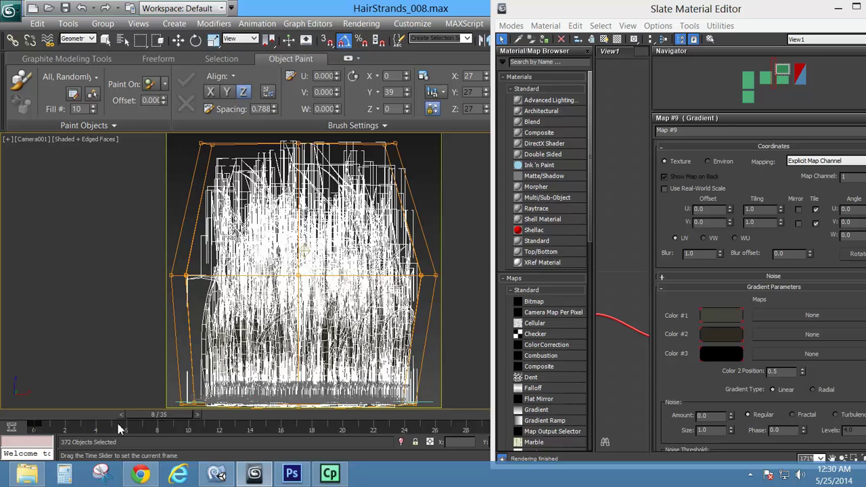
{"action": "key", "text": "q"}
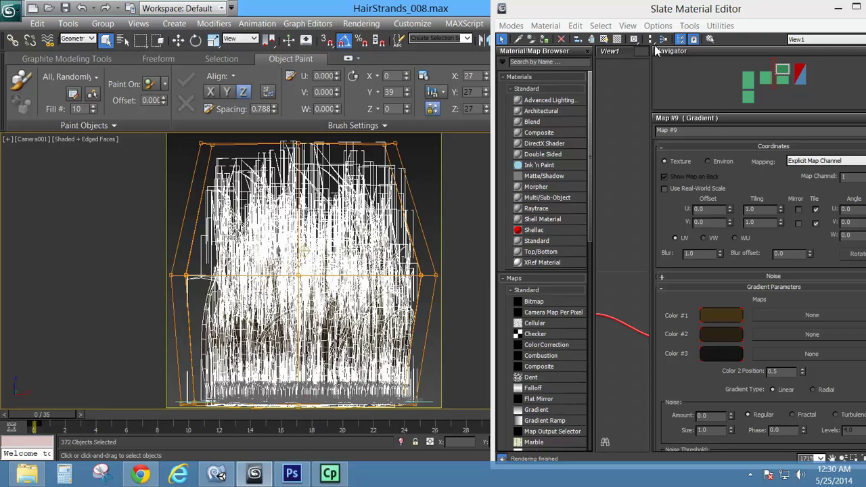
Put the material editor away, clear the selection in the Top view, and move the timeline to frame 35.
{"action": "key", "text": "super+Down"}
{"action": "left_click", "coordinate": [646, 79]}
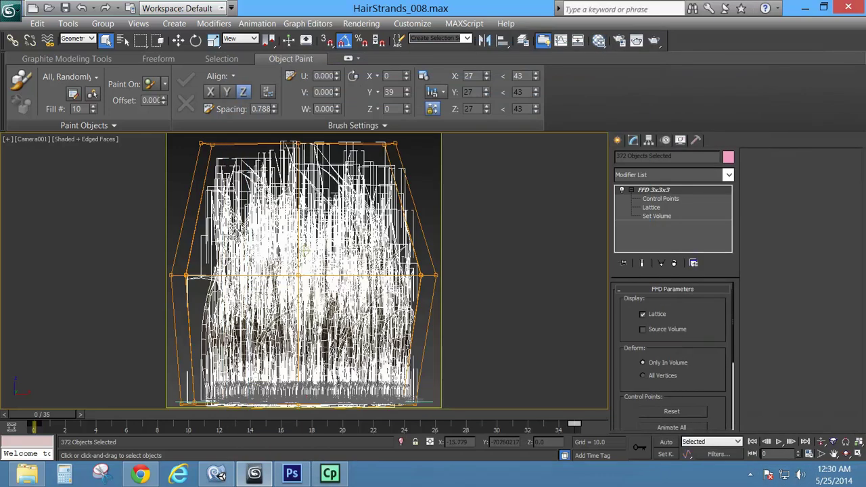
{"action": "key", "text": "t"}
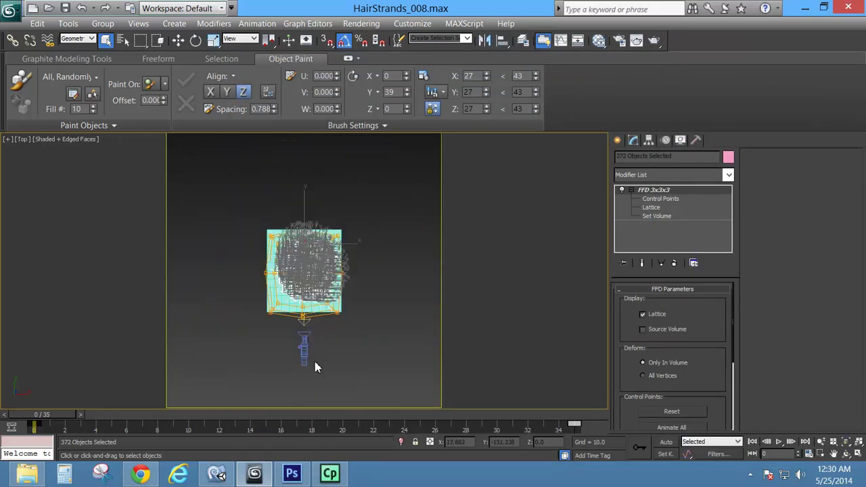
{"action": "left_click", "coordinate": [344, 376]}
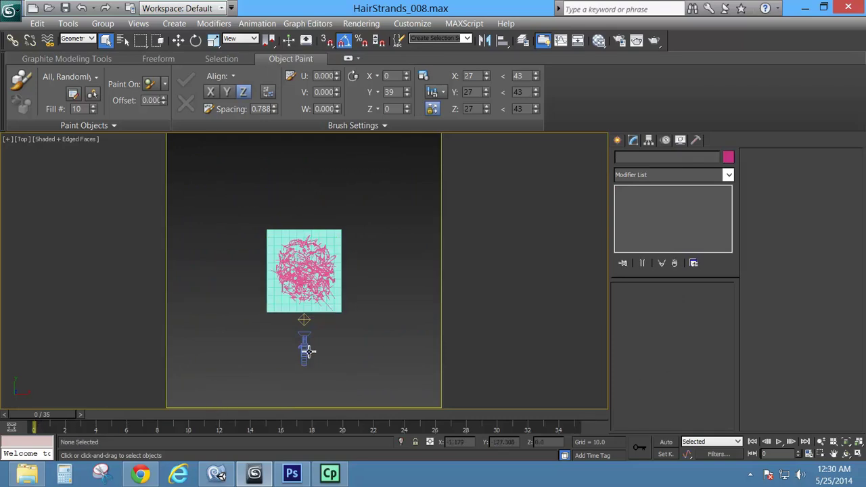
{"action": "left_click_drag", "start_coordinate": [68, 414], "coordinate": [679, 386]}
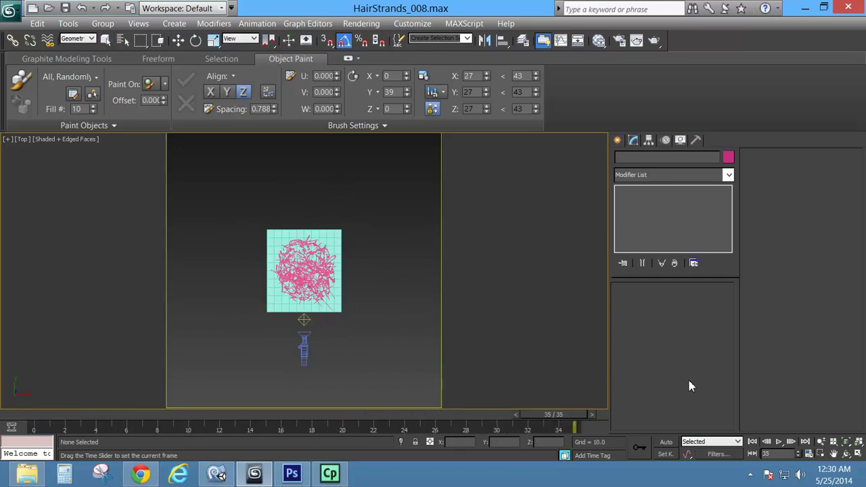
Switch the Top view to the Camera001 view and turn off edged faces so the strands display as plain shaded.
{"action": "key", "text": "q"}
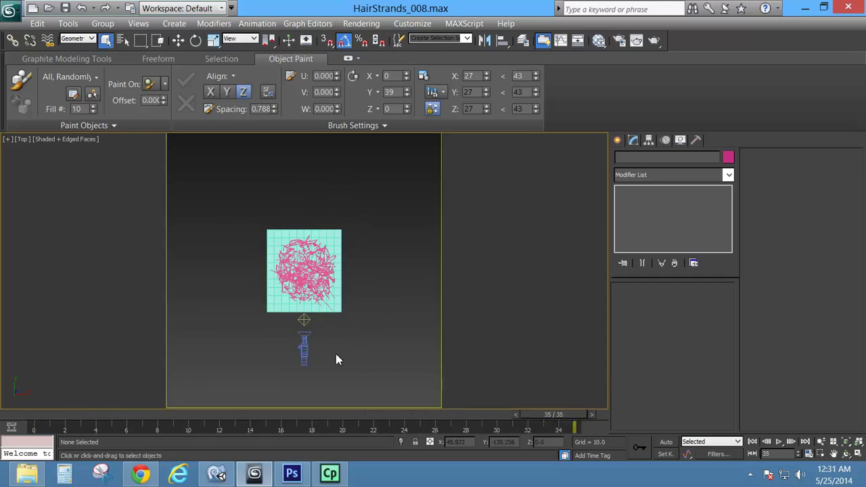
{"action": "key", "text": "c"}
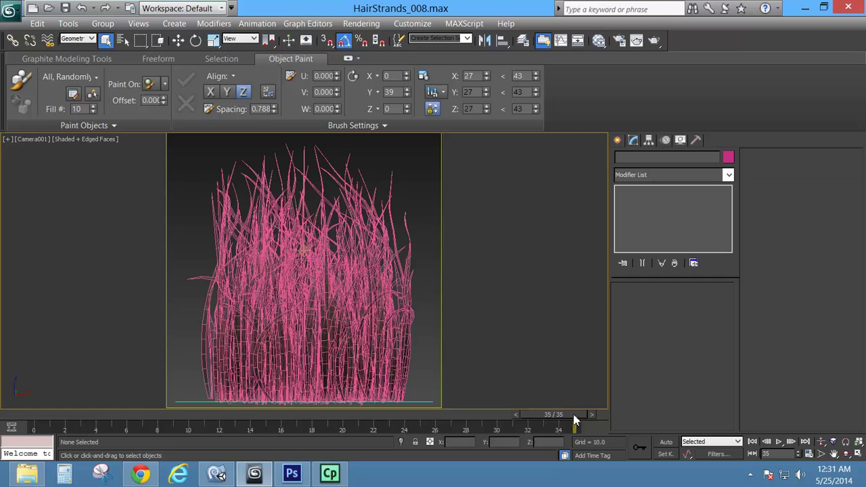
{"action": "key", "text": "F4"}
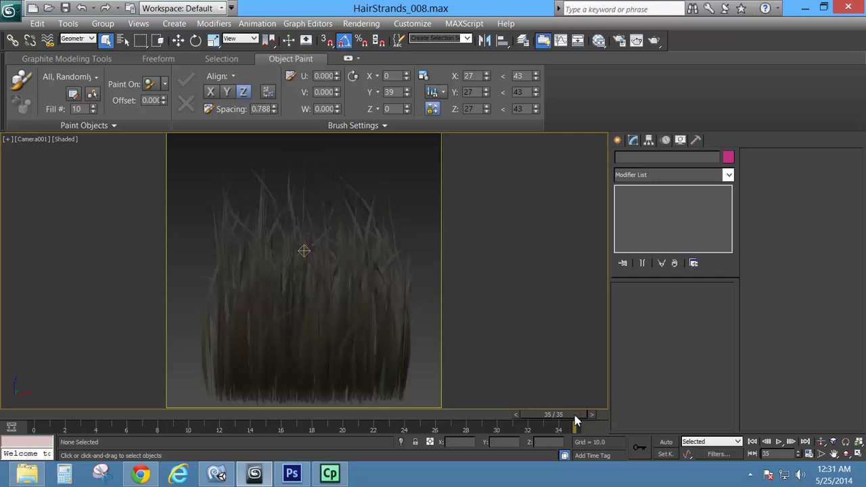
Scrub the timeline from frame 35 to 0, back to 35 and again to 0 while watching the strands' colours in the Camera001 view.
{"action": "left_click_drag", "start_coordinate": [575, 416], "coordinate": [3, 416]}
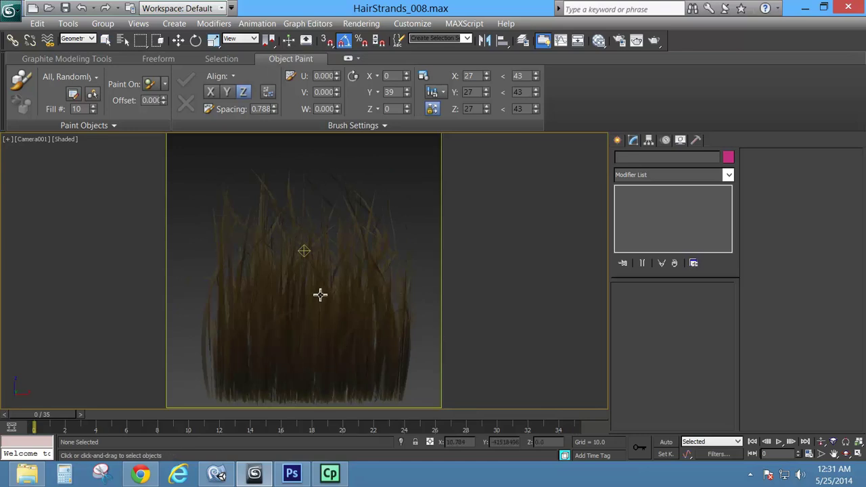
{"action": "key", "text": "q"}
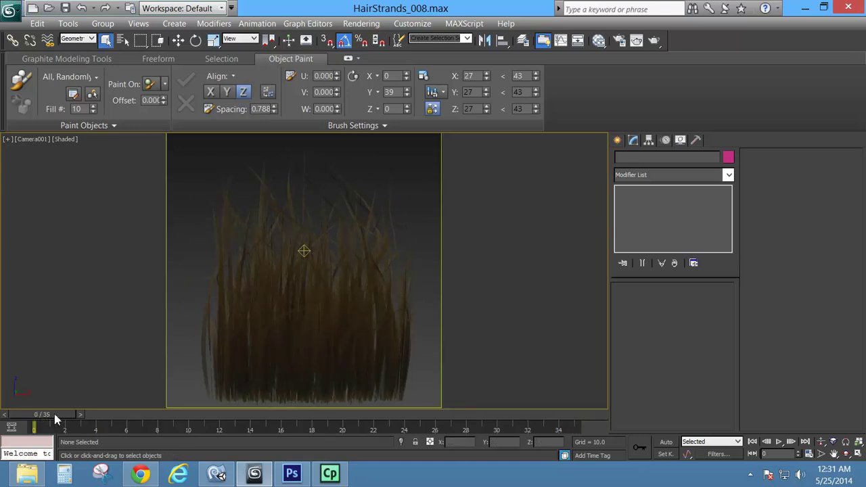
{"action": "left_click_drag", "start_coordinate": [56, 420], "coordinate": [619, 403]}
{"action": "key", "text": "q"}
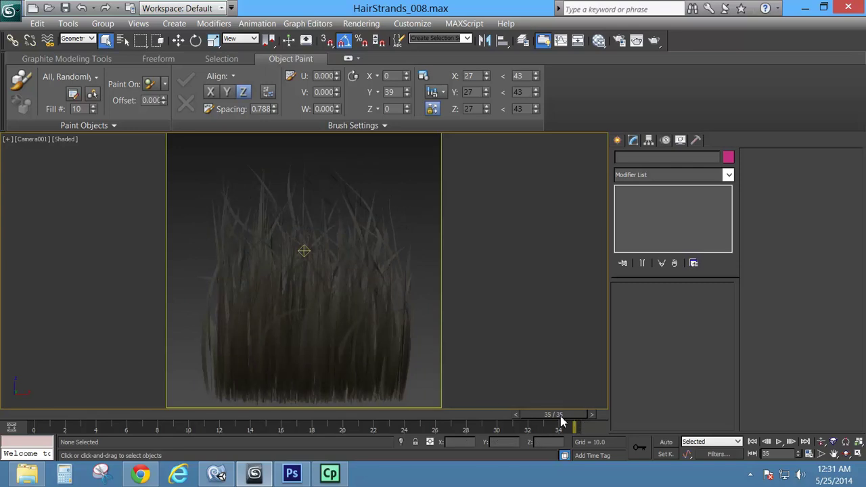
{"action": "left_click_drag", "start_coordinate": [562, 419], "coordinate": [6, 414]}
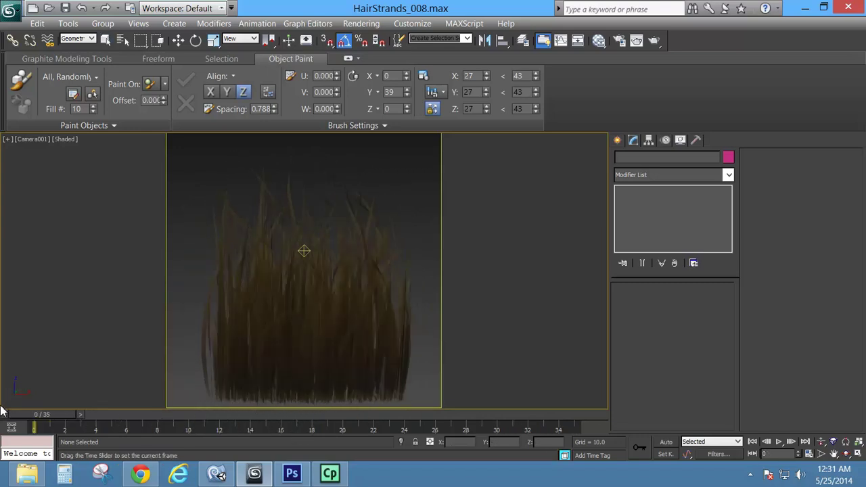
{"action": "key", "text": "q"}
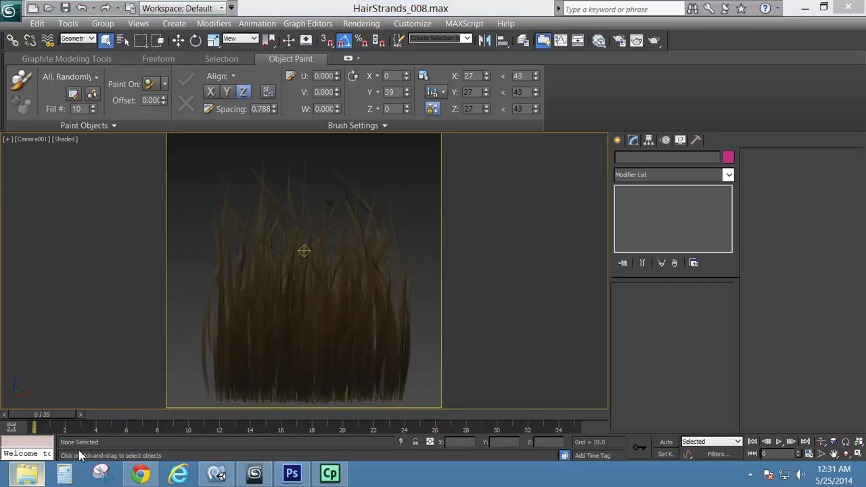
Switch to File Explorer and open the Unedited folder inside scenes > HairStrands.
{"action": "left_click_drag", "start_coordinate": [369, 0], "coordinate": [364, 78]}
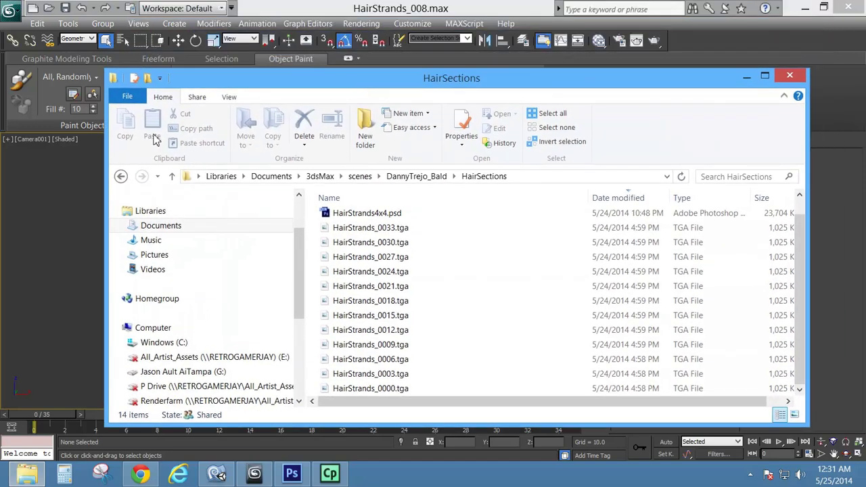
{"action": "left_click", "coordinate": [121, 177]}
{"action": "left_click", "coordinate": [121, 177]}
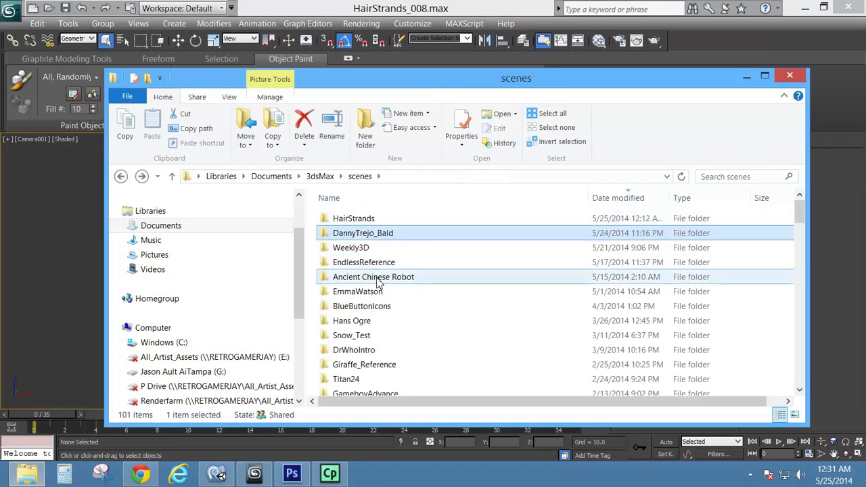
{"action": "double_click", "coordinate": [359, 222]}
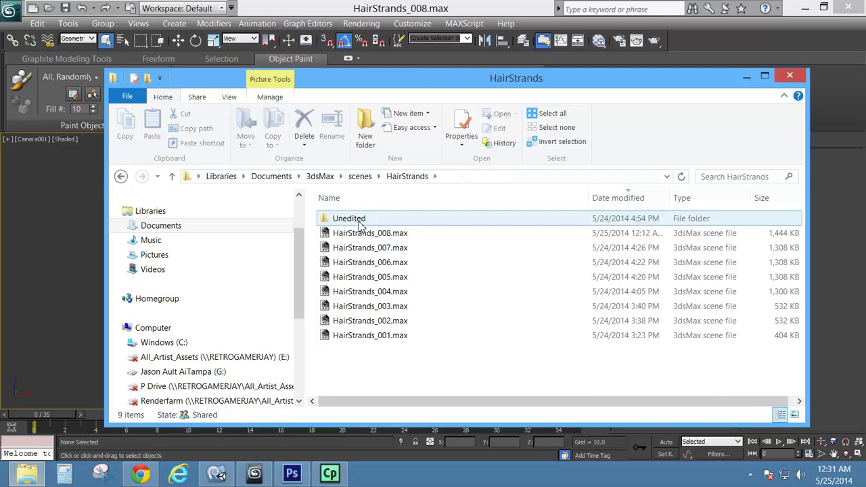
{"action": "double_click", "coordinate": [358, 222]}
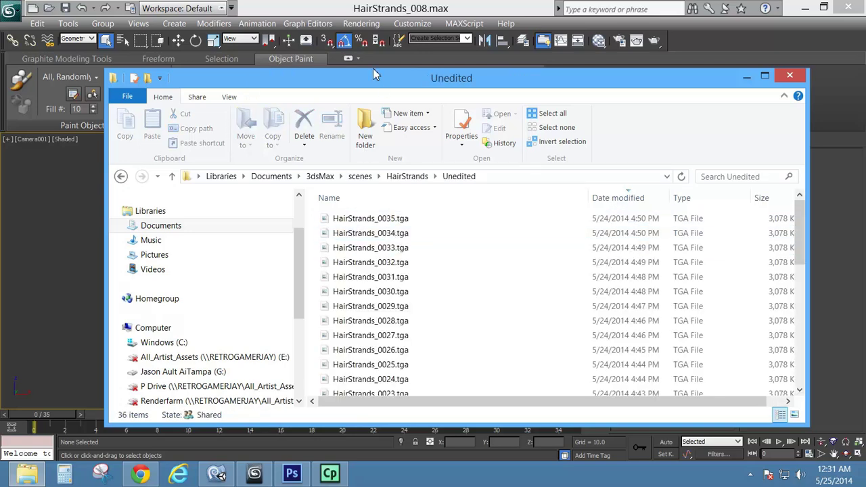
Look through the rendered HairStrands TGA sequence in the Unedited folder, and put File Explorer away.
{"action": "left_click_drag", "start_coordinate": [375, 75], "coordinate": [351, 29]}
{"action": "left_click_drag", "start_coordinate": [777, 203], "coordinate": [765, 323]}
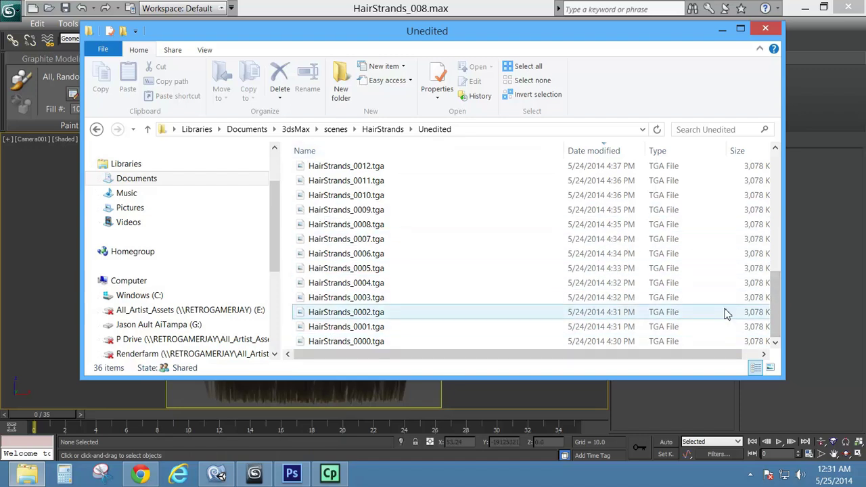
{"action": "scroll", "coordinate": [779, 251], "scroll_direction": "up", "scroll_amount": 2}
{"action": "left_click_drag", "start_coordinate": [778, 251], "coordinate": [783, 178]}
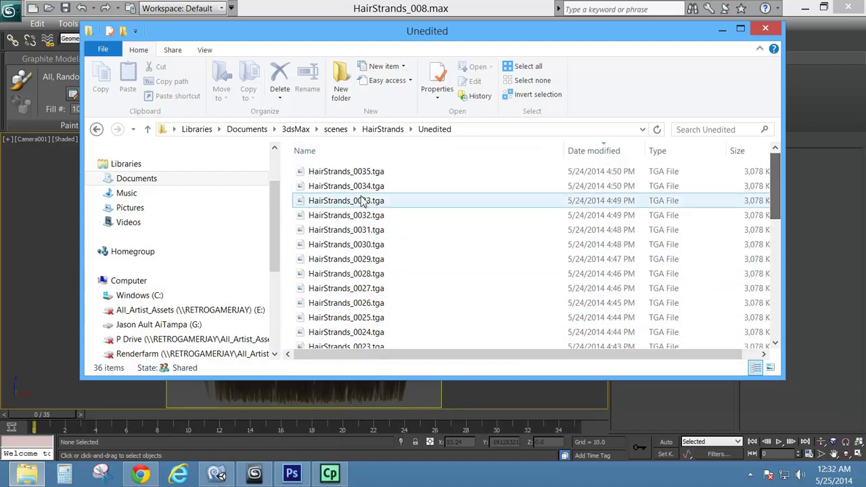
{"action": "scroll", "coordinate": [371, 288], "scroll_direction": "down", "scroll_amount": 7}
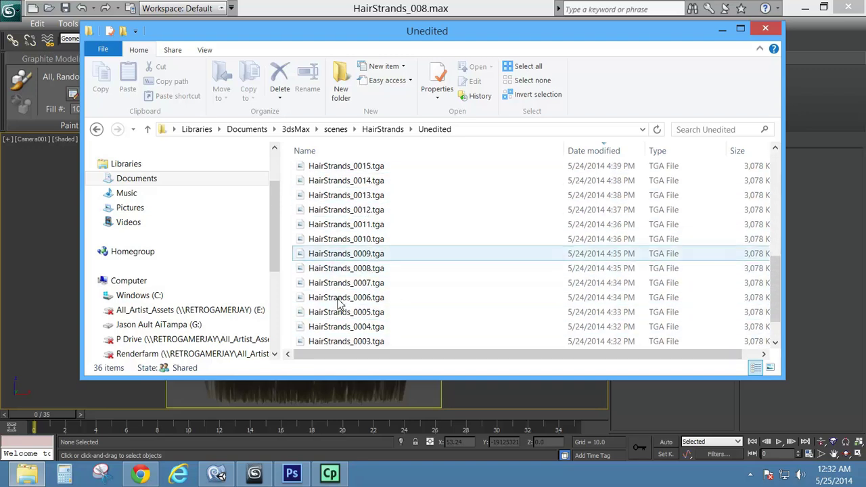
{"action": "left_click", "coordinate": [722, 30]}
Switch to Photoshop and open the first render, HairStrands_0000.tga, from the scenes > HairStrands > Unedited folder.
{"action": "left_click", "coordinate": [291, 474]}
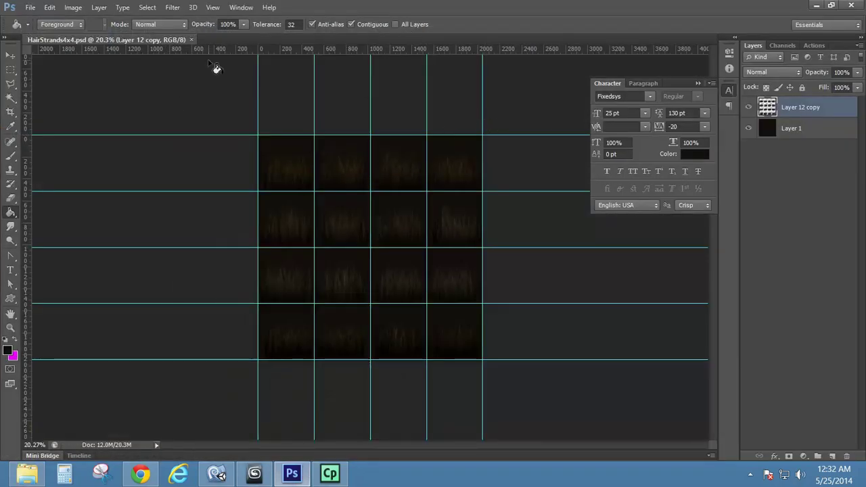
{"action": "left_click", "coordinate": [29, 7]}
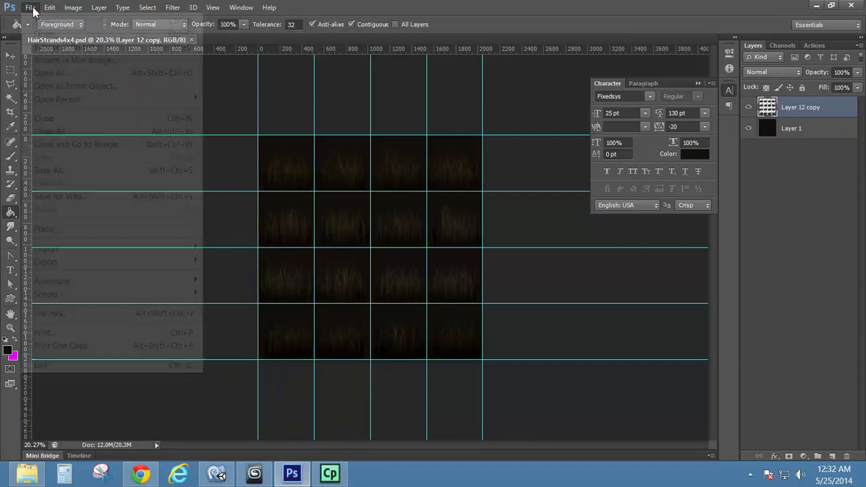
{"action": "left_click", "coordinate": [41, 35]}
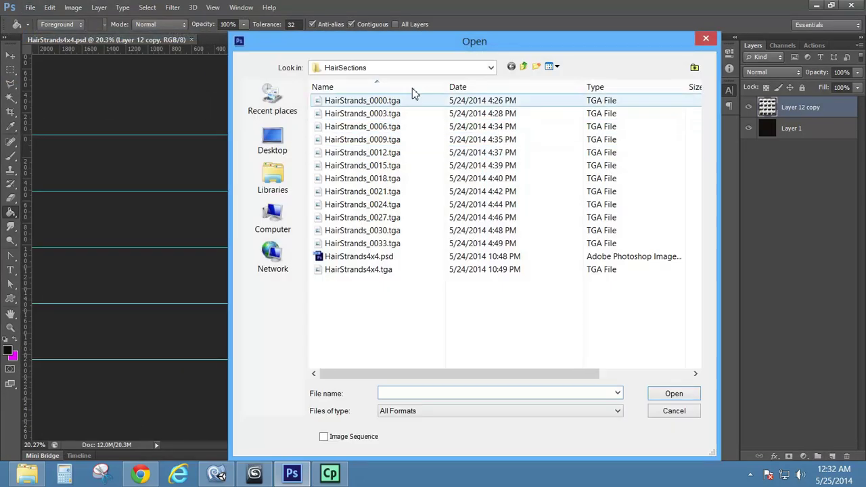
{"action": "left_click", "coordinate": [525, 67]}
{"action": "left_click", "coordinate": [525, 67]}
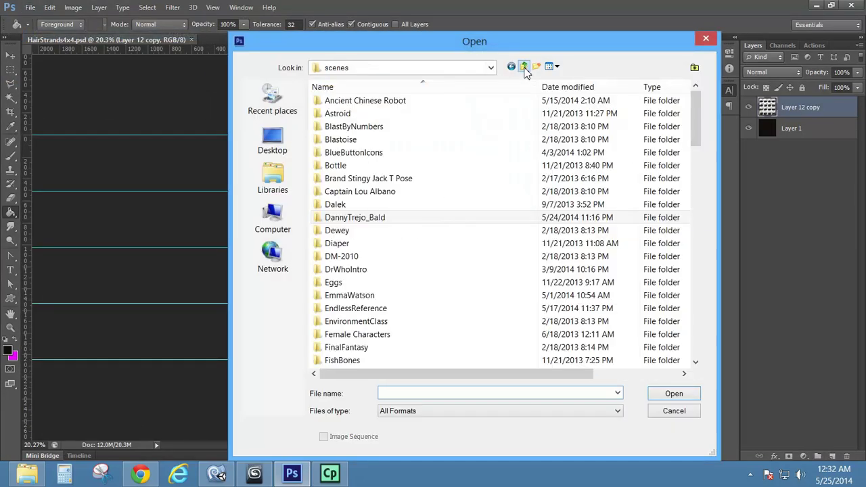
{"action": "left_click", "coordinate": [346, 298]}
{"action": "scroll", "coordinate": [345, 301], "scroll_direction": "down", "scroll_amount": 2}
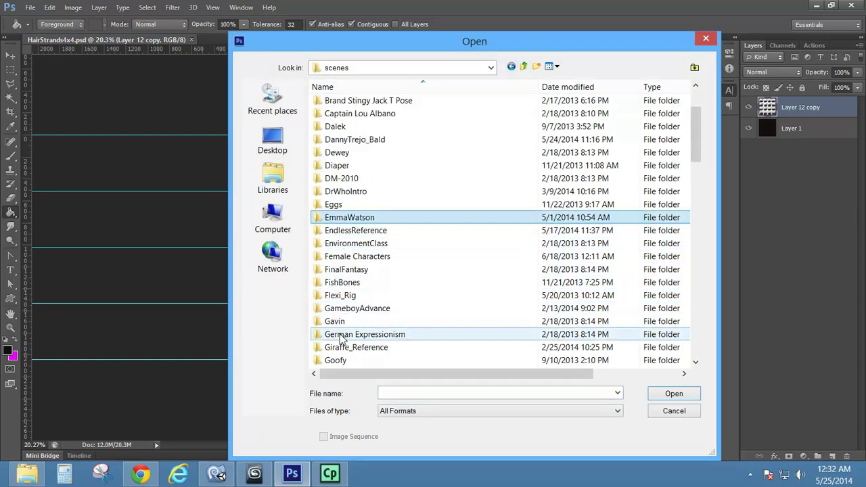
{"action": "scroll", "coordinate": [342, 337], "scroll_direction": "down", "scroll_amount": 2}
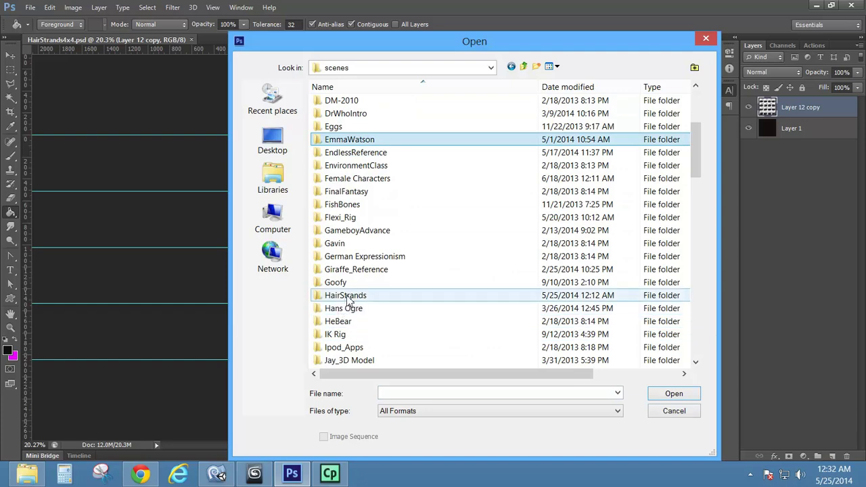
{"action": "double_click", "coordinate": [349, 295]}
{"action": "double_click", "coordinate": [348, 100]}
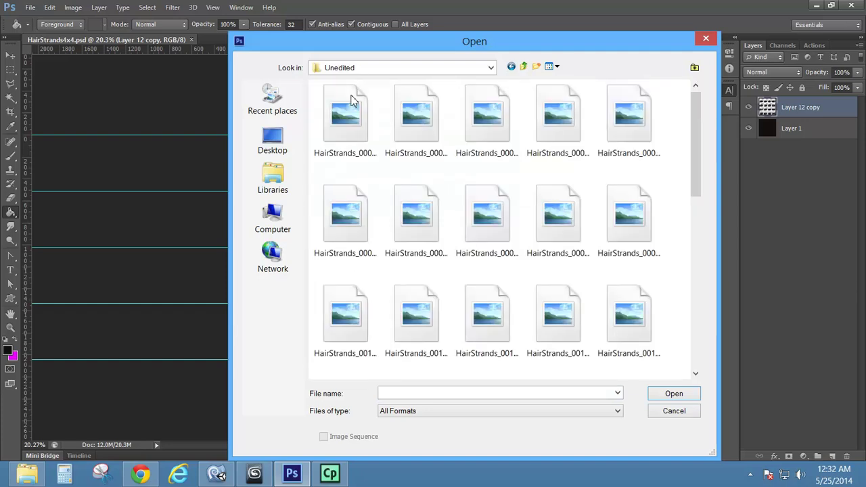
{"action": "left_click", "coordinate": [352, 123]}
{"action": "left_click", "coordinate": [679, 395]}
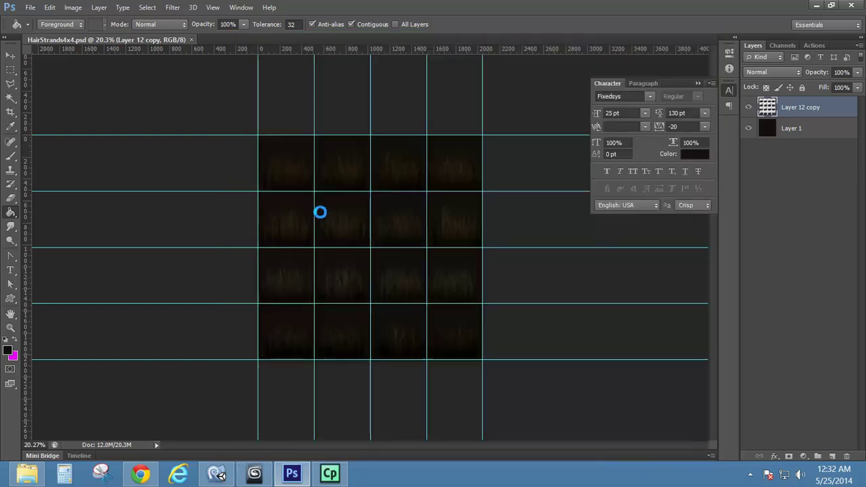
Check the pixel dimensions of HairStrands_0000.tga in Image Size without changing them.
{"action": "left_click", "coordinate": [72, 8]}
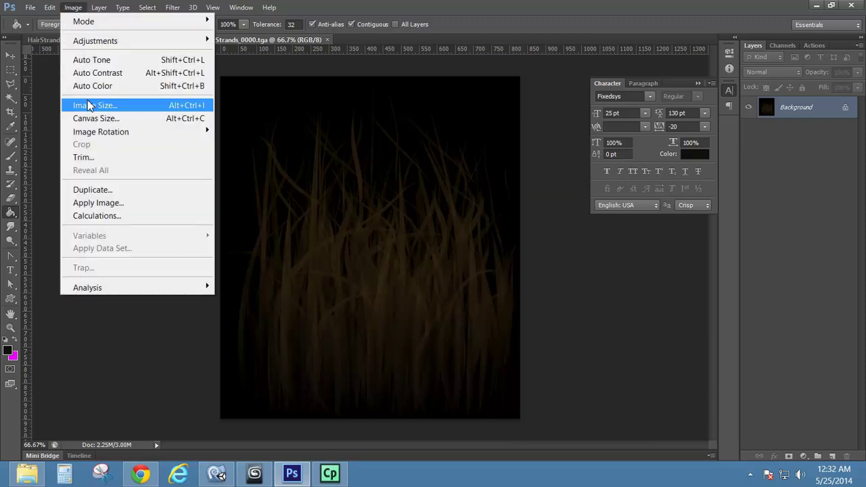
{"action": "left_click", "coordinate": [92, 105]}
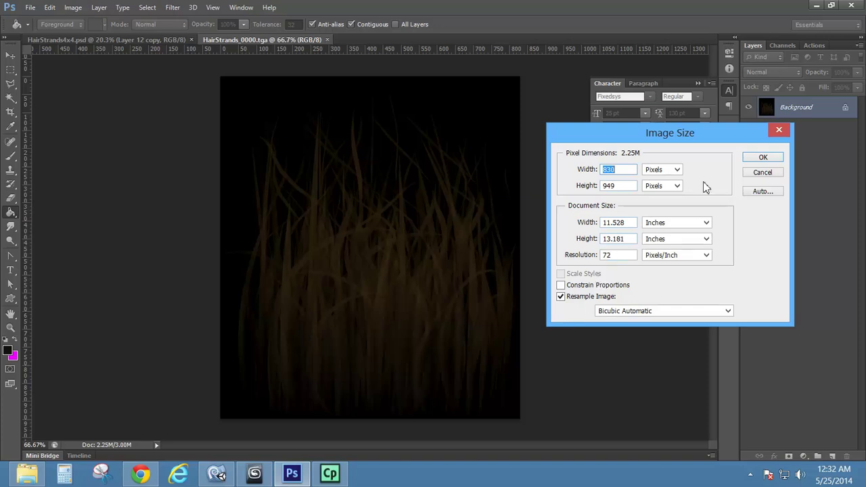
{"action": "left_click", "coordinate": [762, 172]}
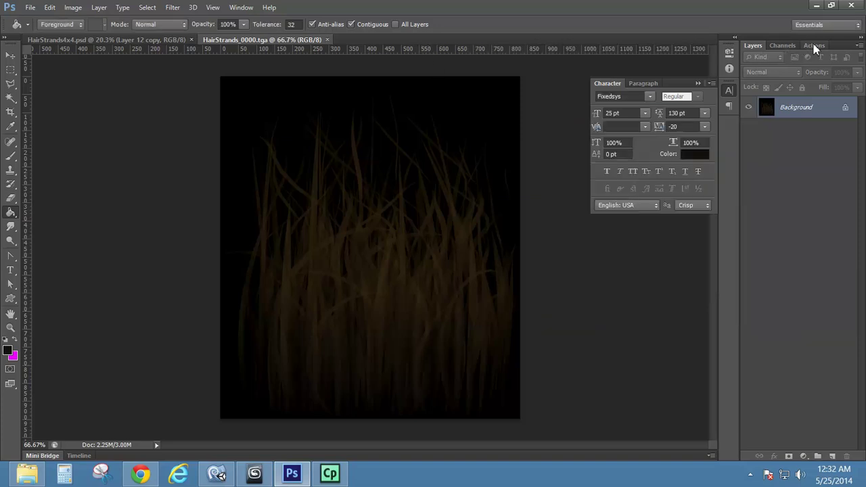
Show the recorded Image Size settings of the 512x512Resize action, and close HairStrands_0000.tga.
{"action": "left_click", "coordinate": [814, 45]}
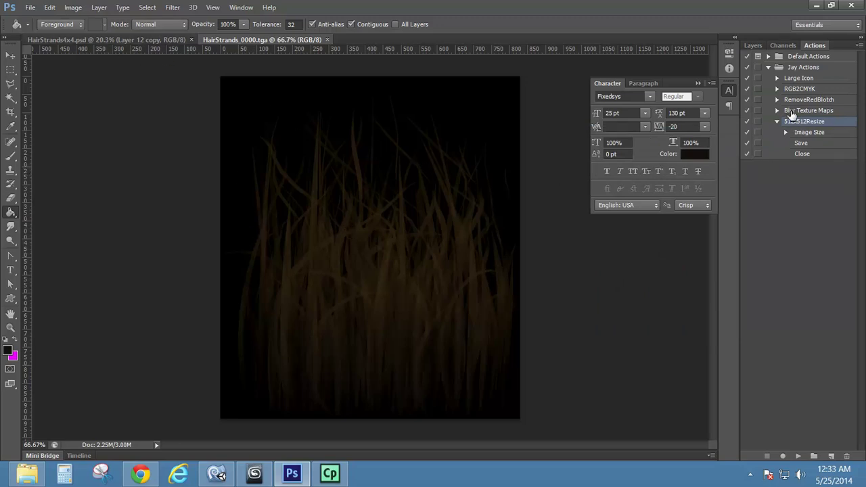
{"action": "left_click", "coordinate": [786, 133]}
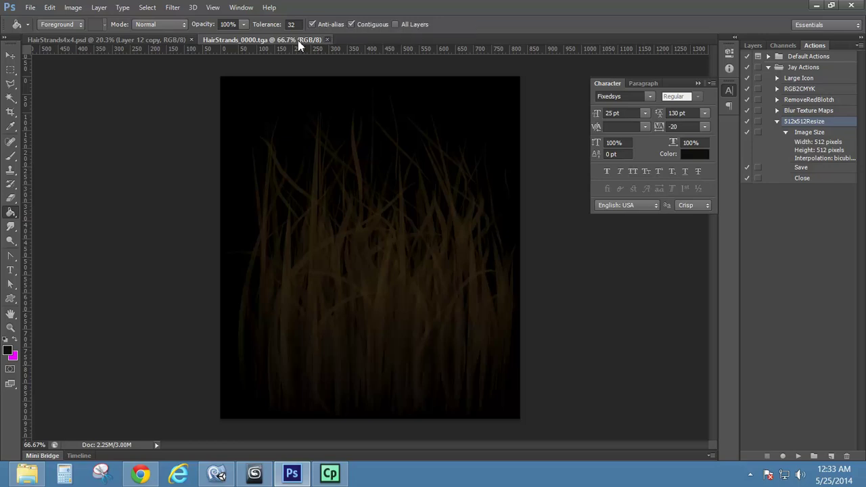
{"action": "left_click", "coordinate": [328, 40]}
Open Batch with the 512x512Resize action, set the source to Folder, browse for a batch folder, and cancel the batch.
{"action": "left_click", "coordinate": [30, 7]}
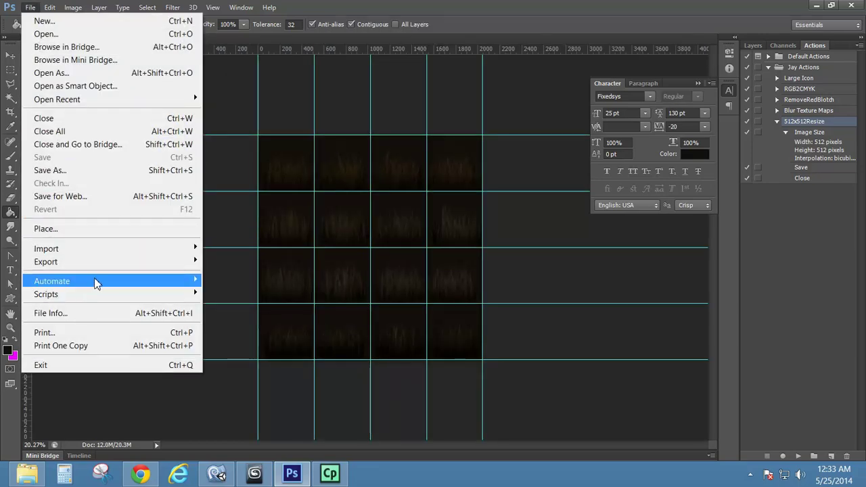
{"action": "mouse_move", "coordinate": [95, 282]}
{"action": "left_click", "coordinate": [218, 281]}
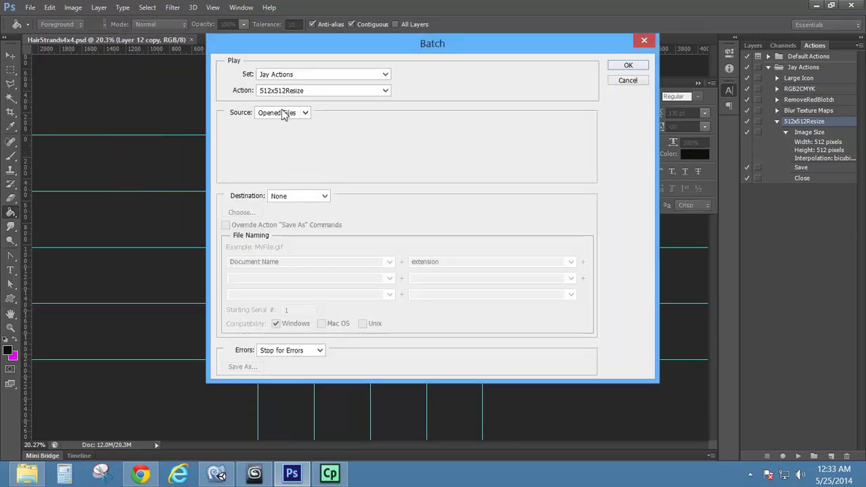
{"action": "left_click", "coordinate": [288, 114]}
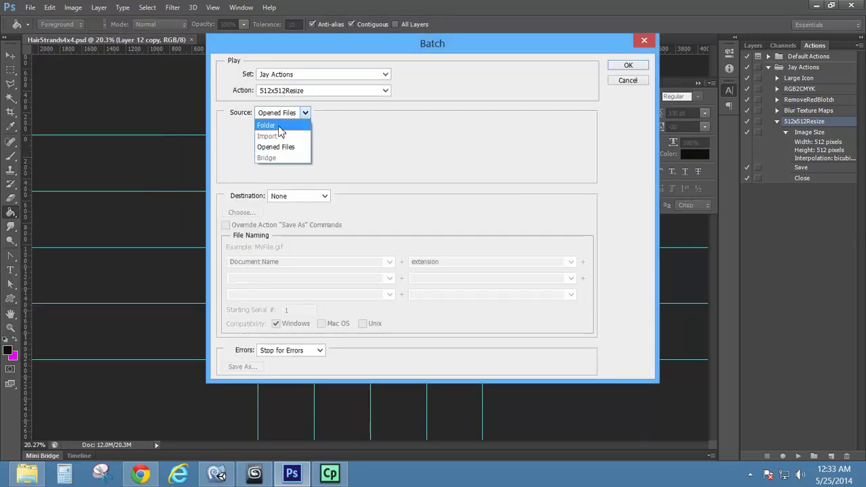
{"action": "left_click", "coordinate": [281, 125]}
{"action": "left_click", "coordinate": [241, 129]}
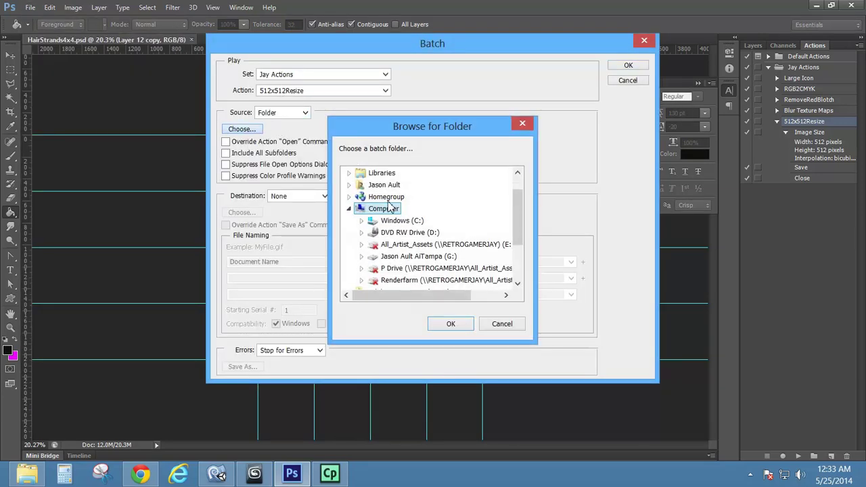
{"action": "key", "text": "Escape"}
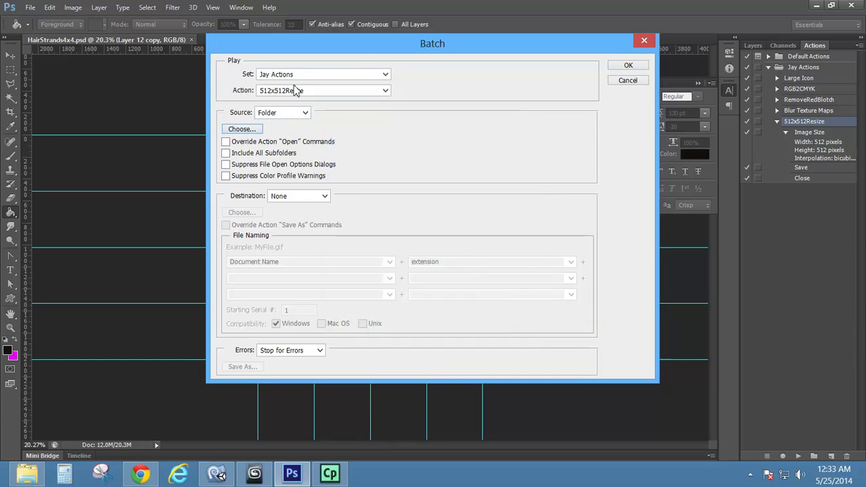
{"action": "left_click", "coordinate": [626, 82]}
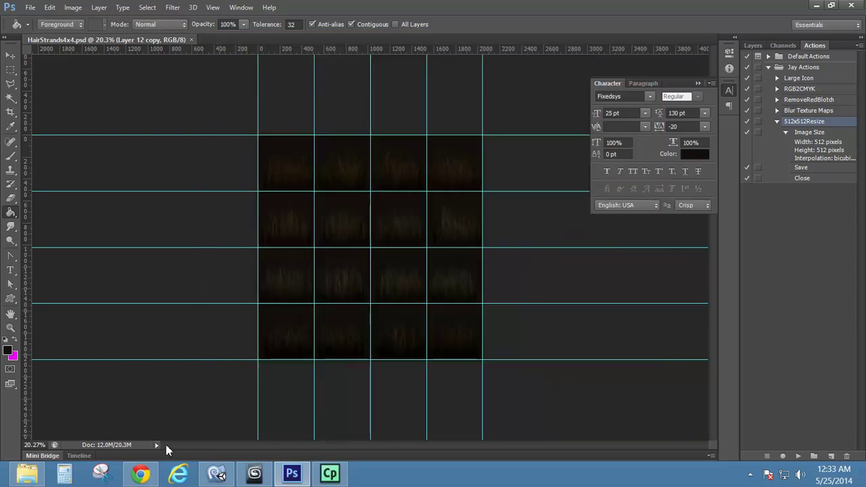
Switch to File Explorer and browse from the Unedited folder to scenes > DannyTrejo_Bald > HairSections.
{"action": "left_click", "coordinate": [27, 473]}
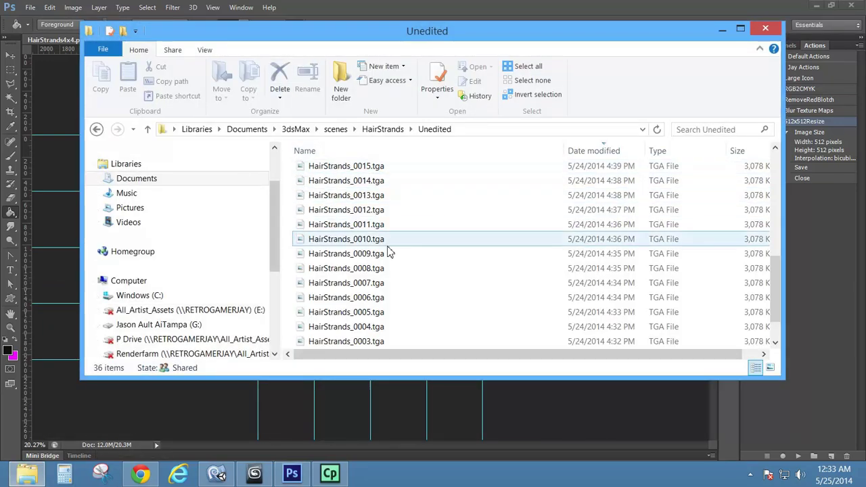
{"action": "scroll", "coordinate": [352, 243], "scroll_direction": "up", "scroll_amount": 7}
{"action": "scroll", "coordinate": [315, 219], "scroll_direction": "down", "scroll_amount": 6}
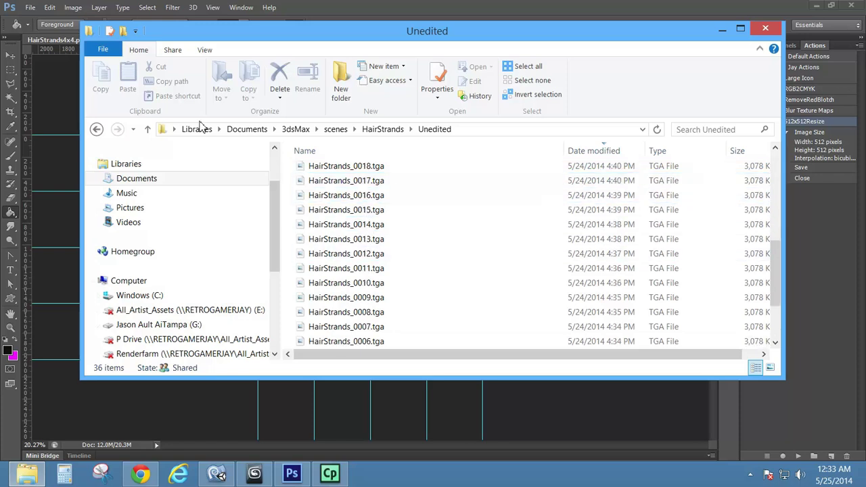
{"action": "left_click", "coordinate": [96, 129]}
{"action": "left_click", "coordinate": [96, 128]}
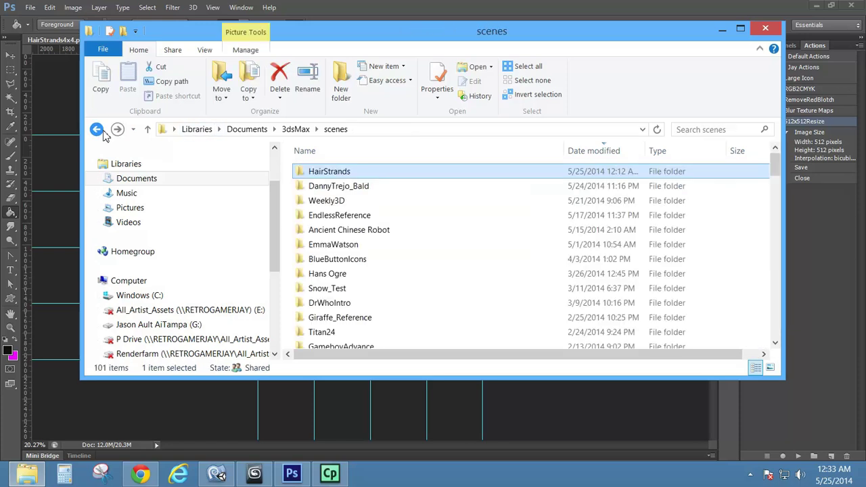
{"action": "left_click", "coordinate": [96, 129]}
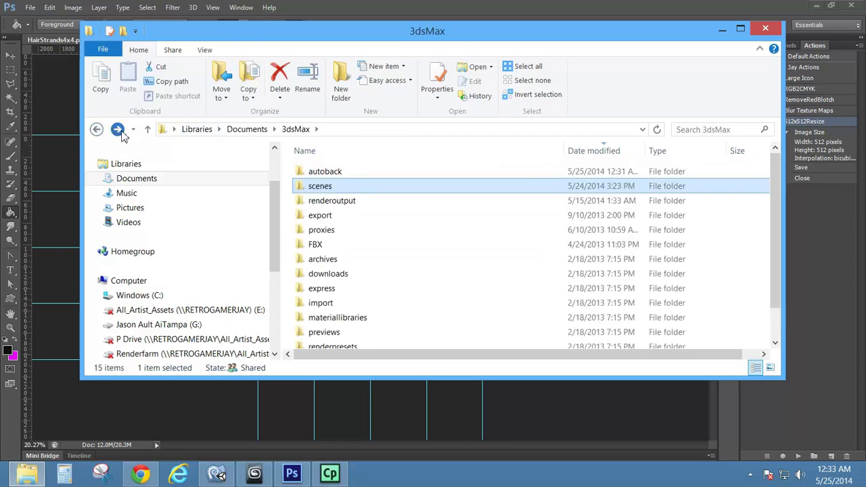
{"action": "left_click", "coordinate": [117, 129]}
{"action": "double_click", "coordinate": [329, 187]}
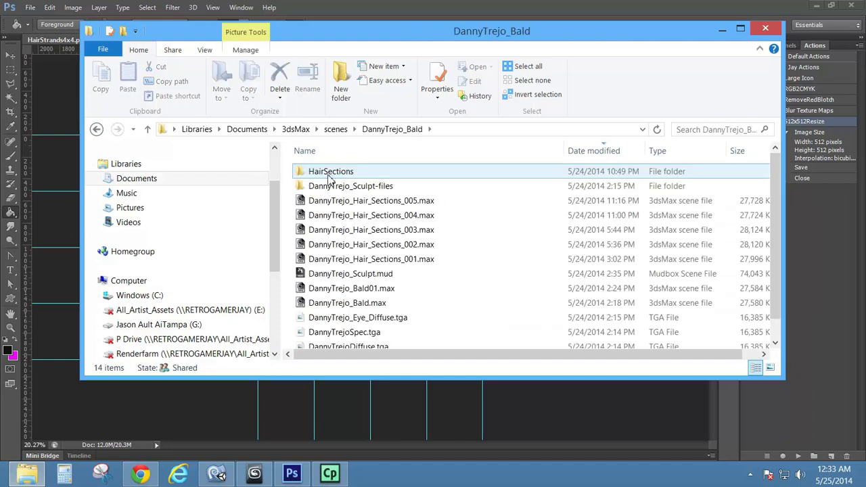
{"action": "double_click", "coordinate": [332, 171]}
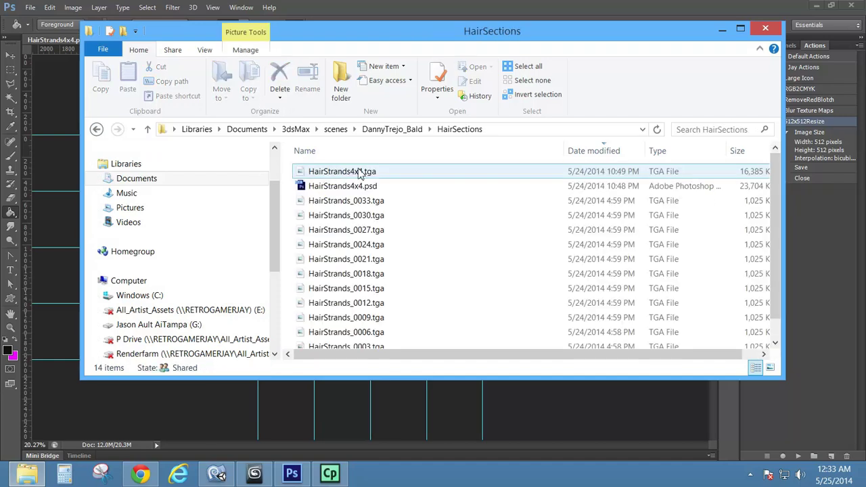
Select the resized renders from HairStrands_0033.tga through HairStrands_0000.tga to point them out, and return to the texture in Photoshop.
{"action": "left_click", "coordinate": [375, 201]}
{"action": "scroll", "coordinate": [389, 318], "scroll_direction": "down", "scroll_amount": 1}
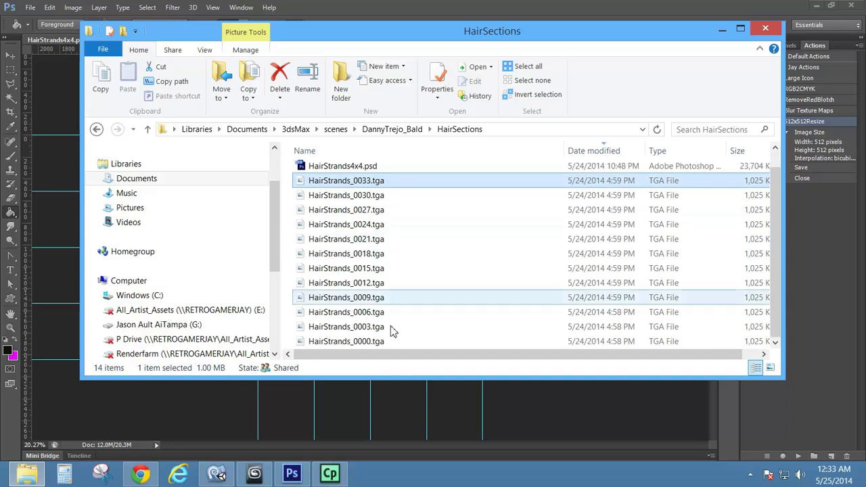
{"action": "left_click", "coordinate": [375, 341], "text": "shift"}
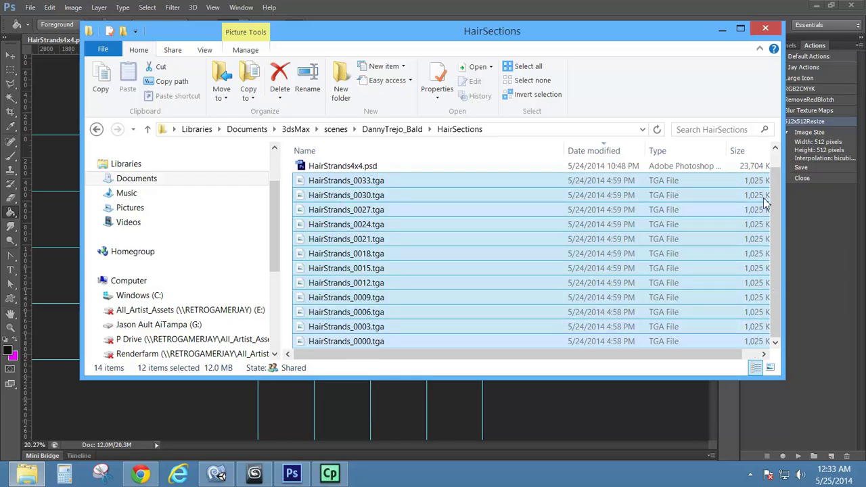
{"action": "left_click", "coordinate": [722, 29]}
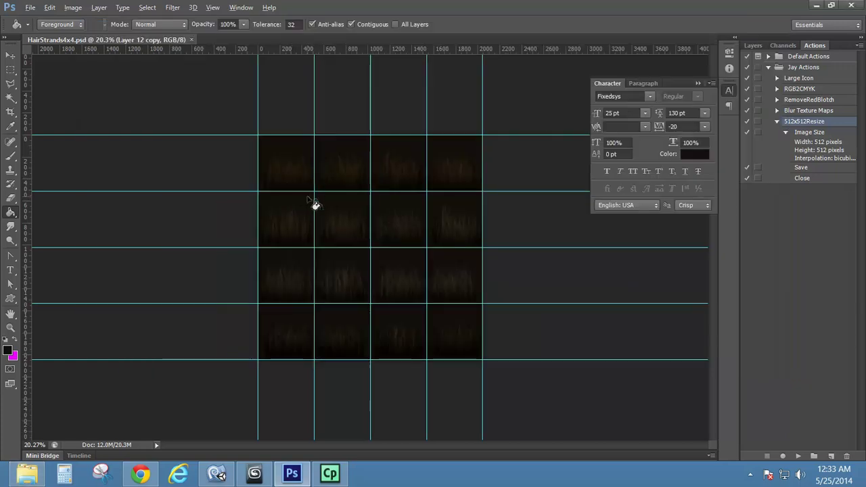
Hide the dark background Layer 1 in HairStrands4x4.psd to show the 4x4 hair strands on transparency.
{"action": "scroll", "coordinate": [315, 201], "scroll_direction": "up", "scroll_amount": 5, "text": "alt"}
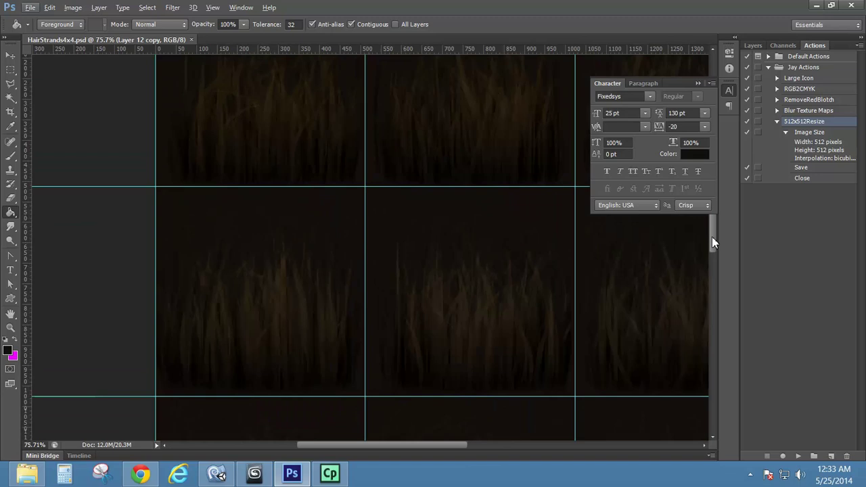
{"action": "left_click_drag", "start_coordinate": [712, 237], "coordinate": [692, 90]}
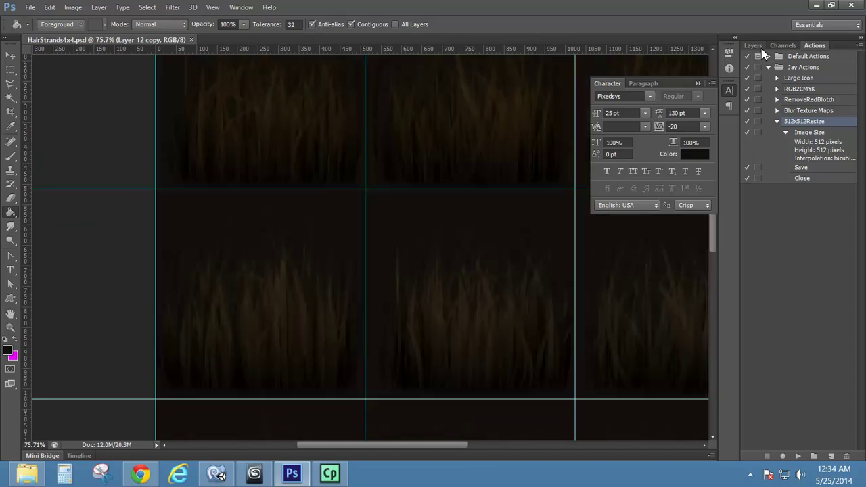
{"action": "left_click", "coordinate": [753, 45]}
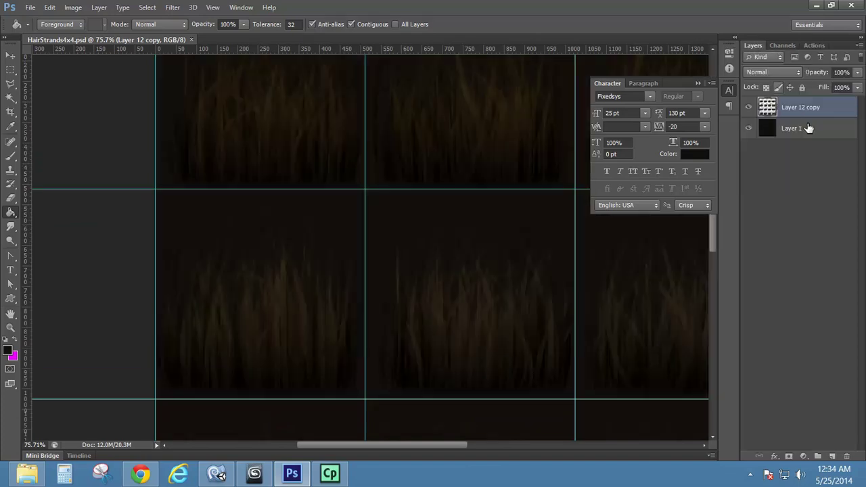
{"action": "left_click", "coordinate": [749, 129]}
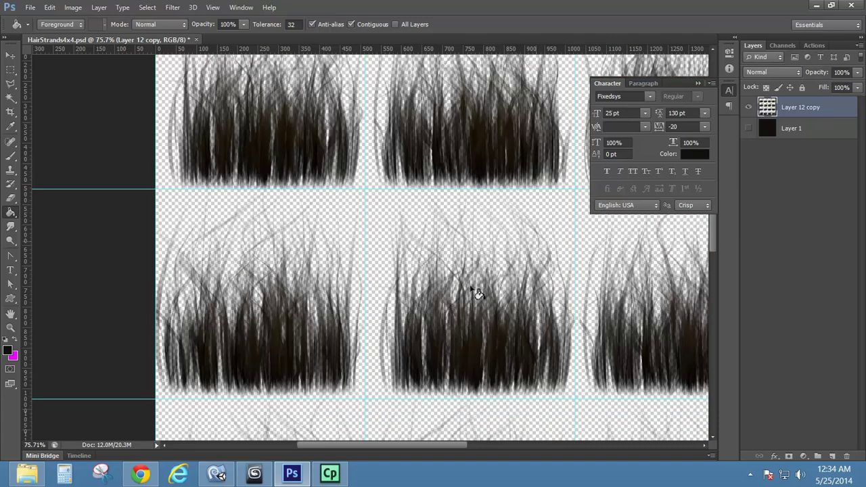
{"action": "scroll", "coordinate": [472, 288], "scroll_direction": "down", "scroll_amount": 5, "text": "alt"}
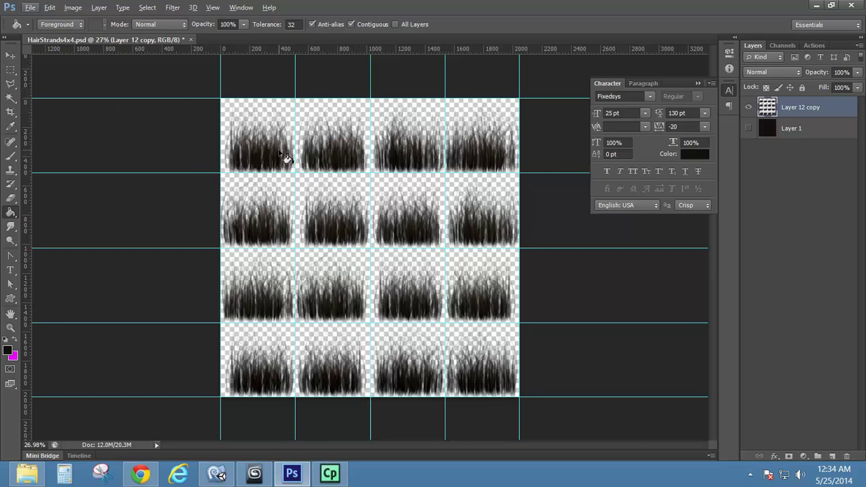
Open HairStrands_0000.tga from the Unedited folder and float it in its own window over the 4x4 document.
{"action": "left_click", "coordinate": [29, 8]}
{"action": "left_click", "coordinate": [32, 32]}
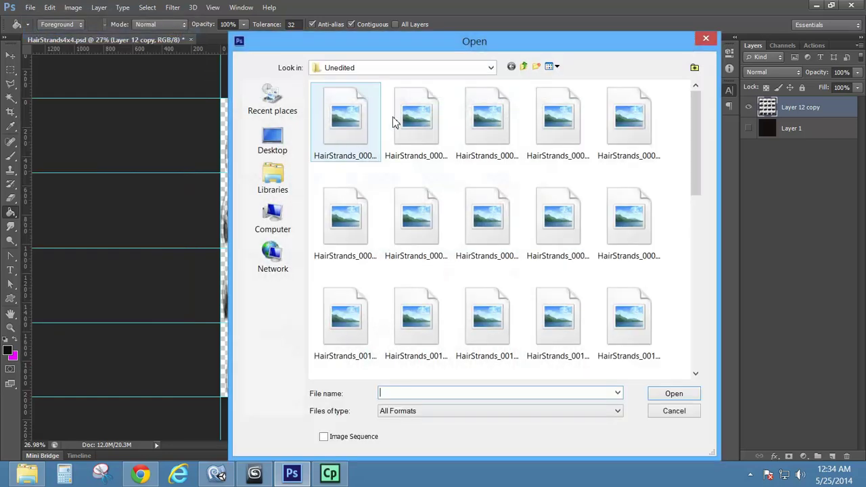
{"action": "left_click", "coordinate": [347, 130]}
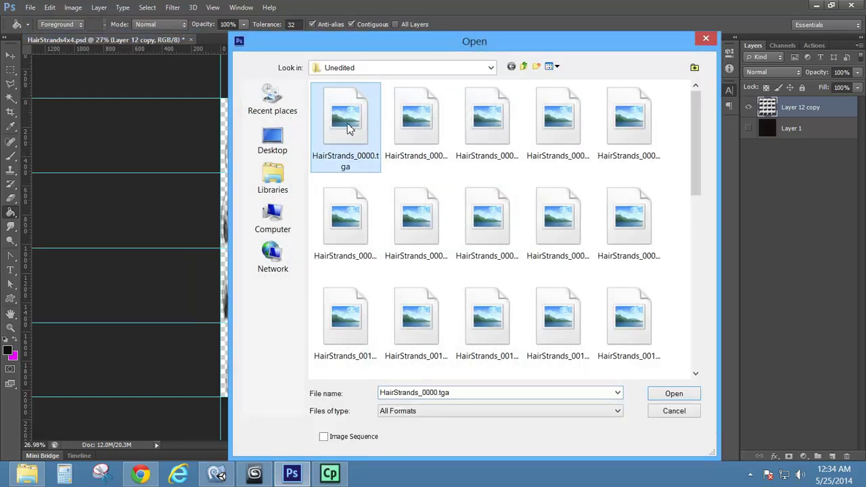
{"action": "left_click", "coordinate": [672, 395]}
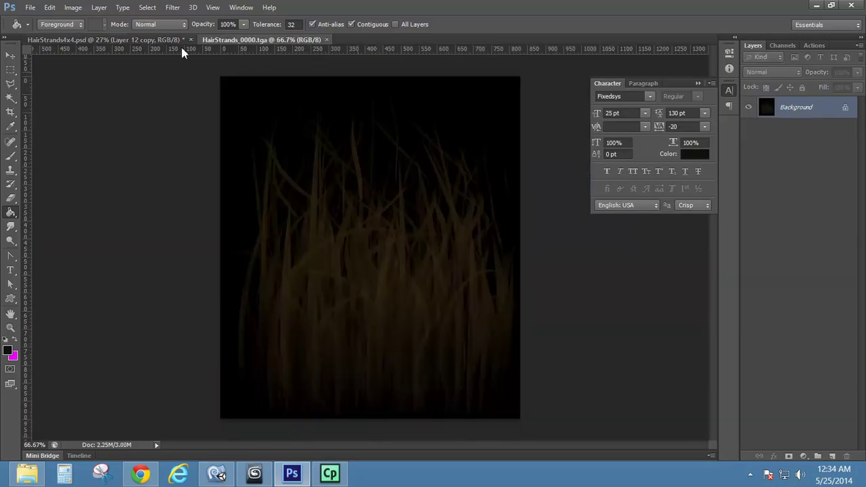
{"action": "left_click_drag", "start_coordinate": [260, 39], "coordinate": [332, 63]}
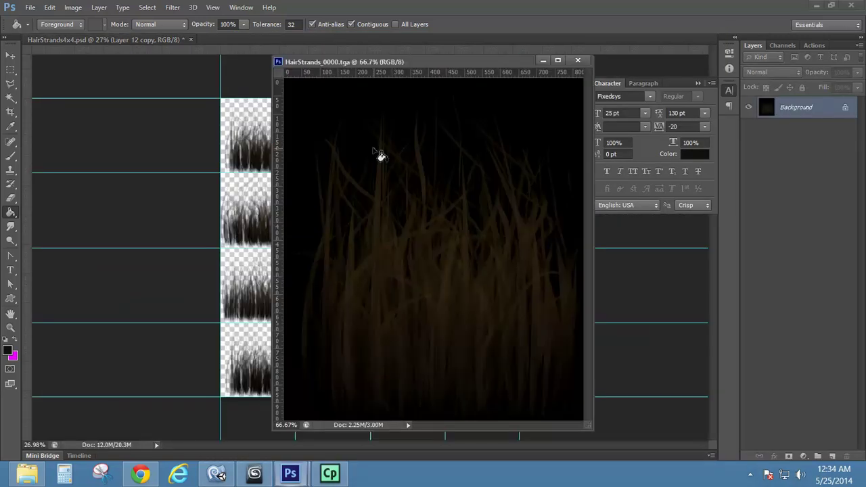
Load the Alpha 1 channel of HairStrands_0000.tga as a new selection.
{"action": "left_click", "coordinate": [147, 10]}
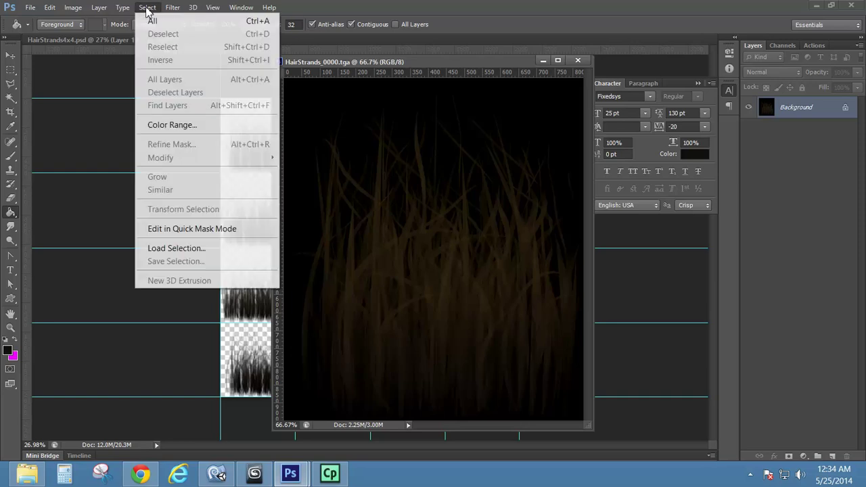
{"action": "left_click", "coordinate": [172, 249]}
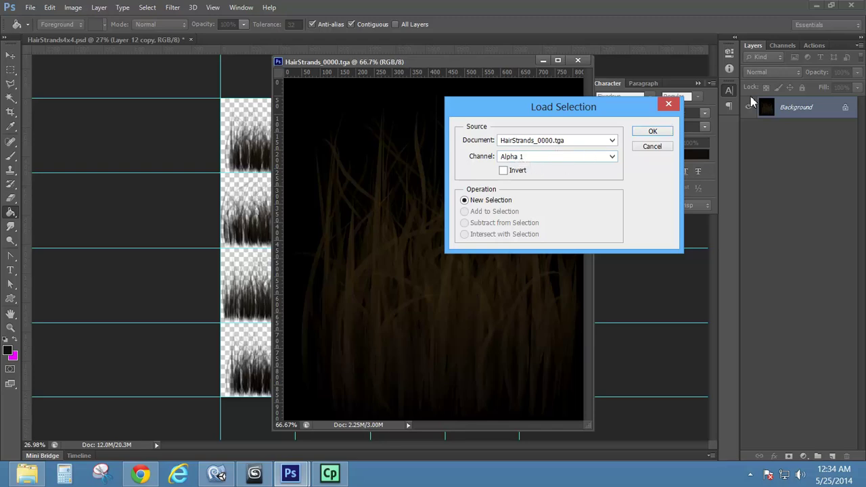
{"action": "left_click", "coordinate": [662, 136]}
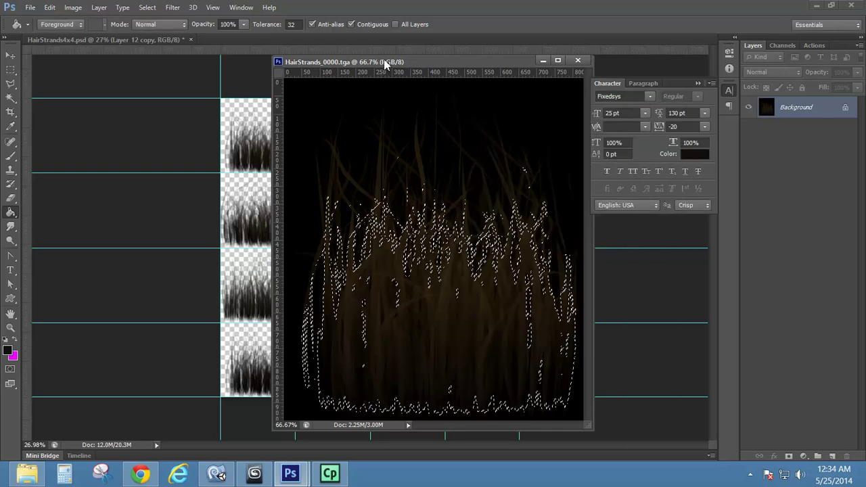
Copy the selected strands into HairStrands4x4.psd with the Move tool and close HairStrands_0000.tga.
{"action": "left_click_drag", "start_coordinate": [462, 66], "coordinate": [611, 51]}
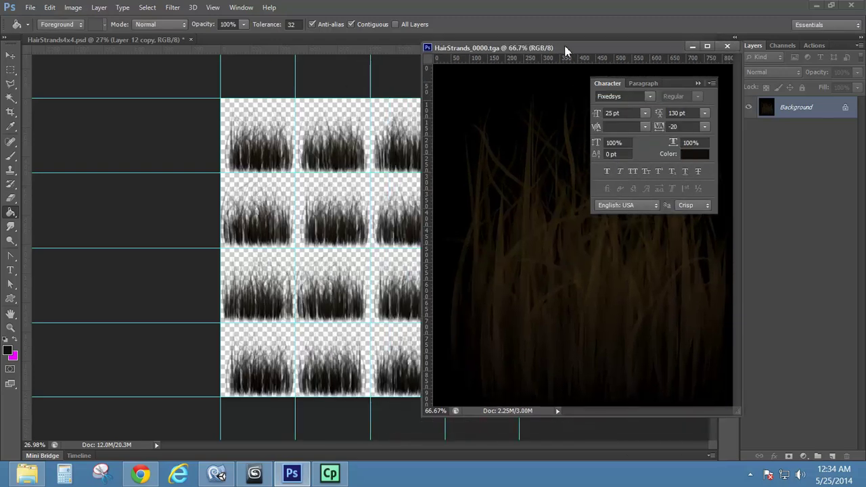
{"action": "left_click", "coordinate": [11, 54]}
{"action": "left_click_drag", "start_coordinate": [655, 295], "coordinate": [339, 270]}
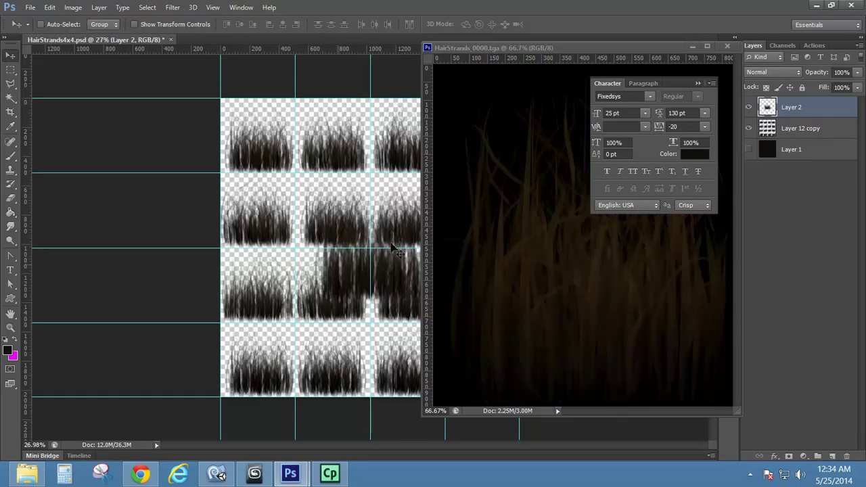
{"action": "left_click", "coordinate": [726, 45]}
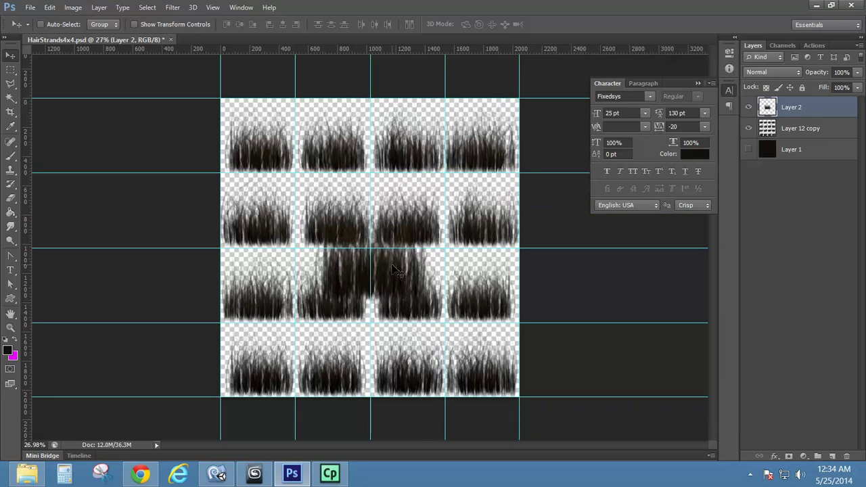
Hide Layer 12 copy and reposition the copied strands on Layer 2 within the guide grid.
{"action": "left_click_drag", "start_coordinate": [408, 284], "coordinate": [431, 330]}
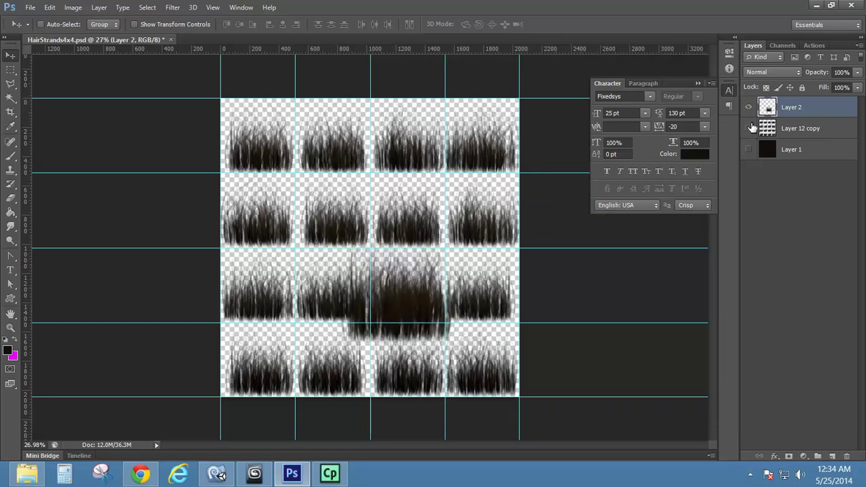
{"action": "left_click", "coordinate": [748, 128]}
{"action": "left_click_drag", "start_coordinate": [422, 270], "coordinate": [404, 191]}
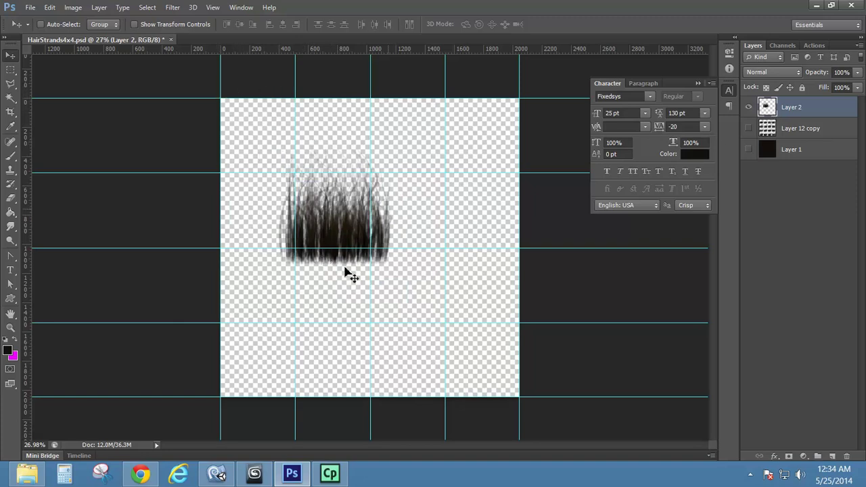
Delete Layer 2 with the copied strands and show Layer 12 copy again.
{"action": "left_click_drag", "start_coordinate": [824, 145], "coordinate": [846, 456]}
{"action": "left_click", "coordinate": [748, 107]}
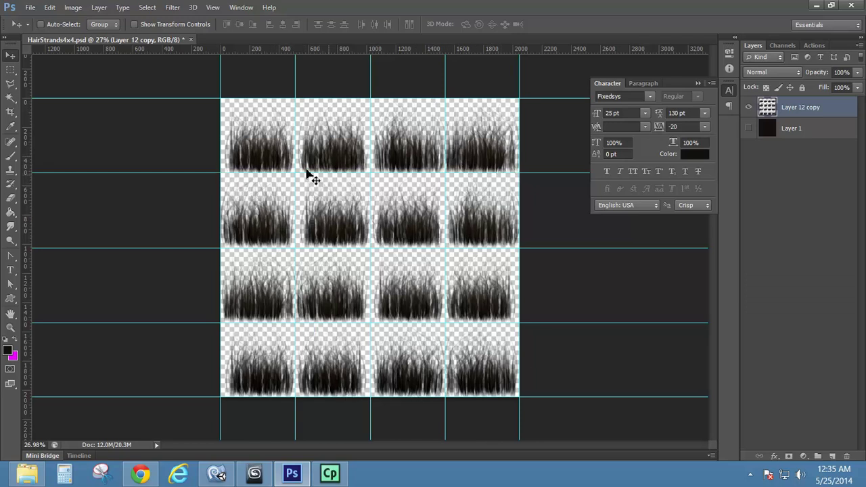
Switch to 3ds Max to view the source hair strands, return to Photoshop and check the document's channels.
{"action": "left_click", "coordinate": [254, 475]}
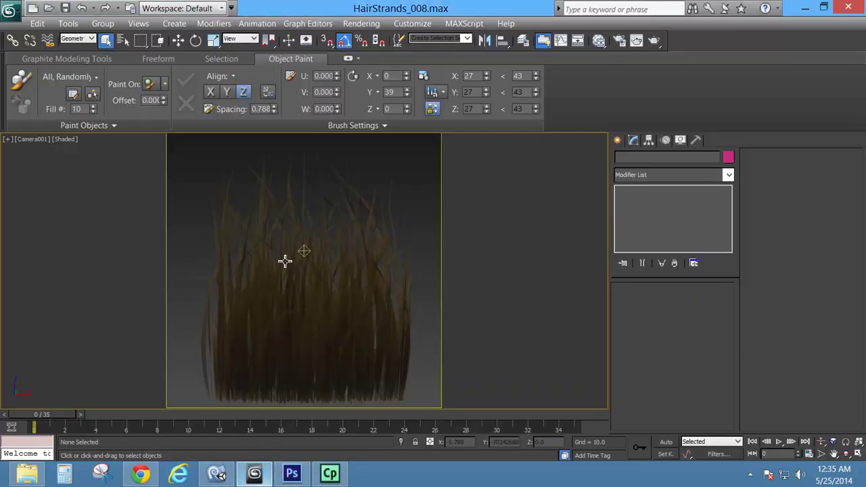
{"action": "left_click", "coordinate": [292, 475]}
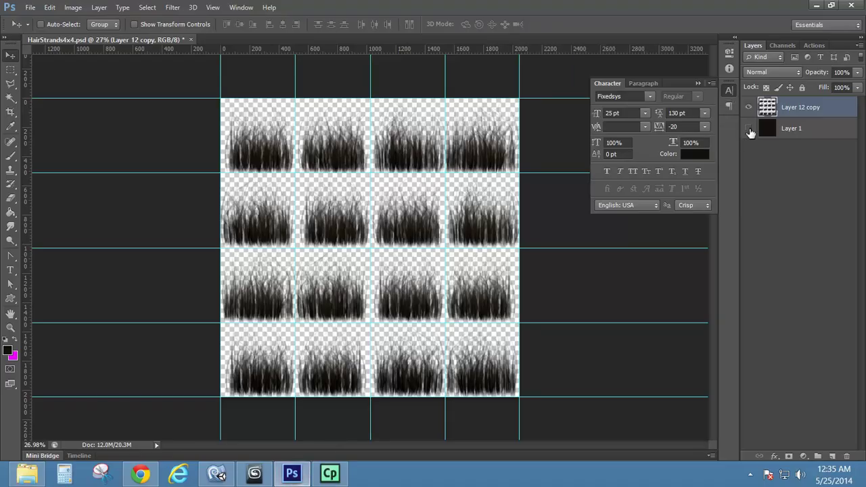
{"action": "left_click", "coordinate": [784, 45]}
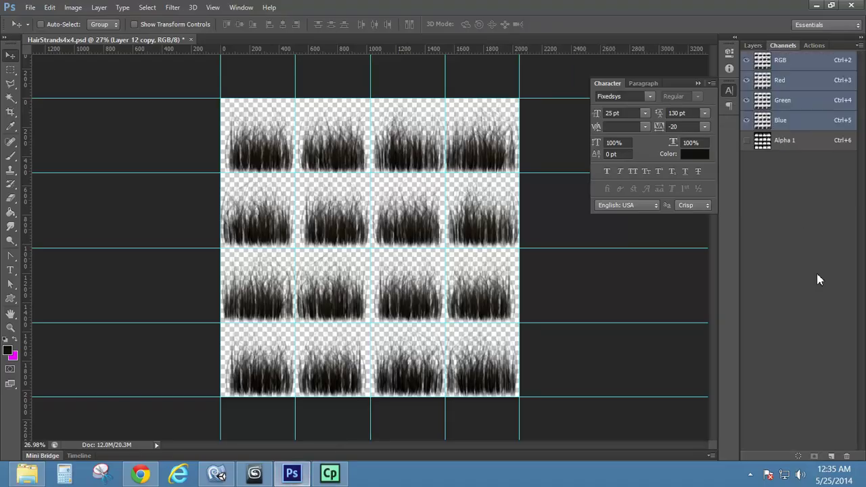
{"action": "left_click", "coordinate": [753, 46]}
Load the Layer 12 copy transparency as a new selection around all the strands.
{"action": "left_click", "coordinate": [148, 7]}
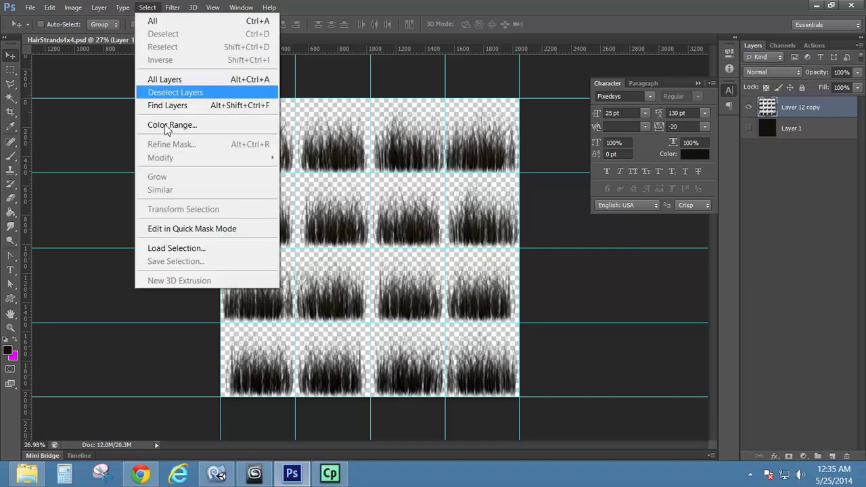
{"action": "left_click", "coordinate": [174, 250]}
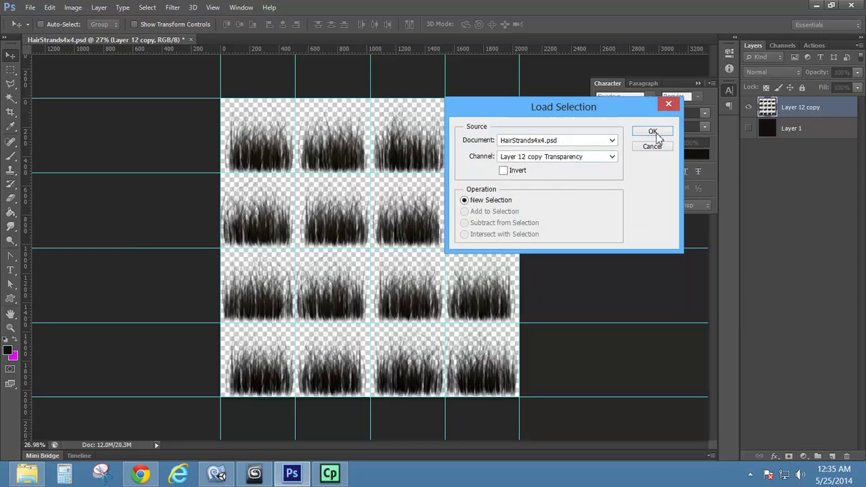
{"action": "left_click", "coordinate": [653, 132]}
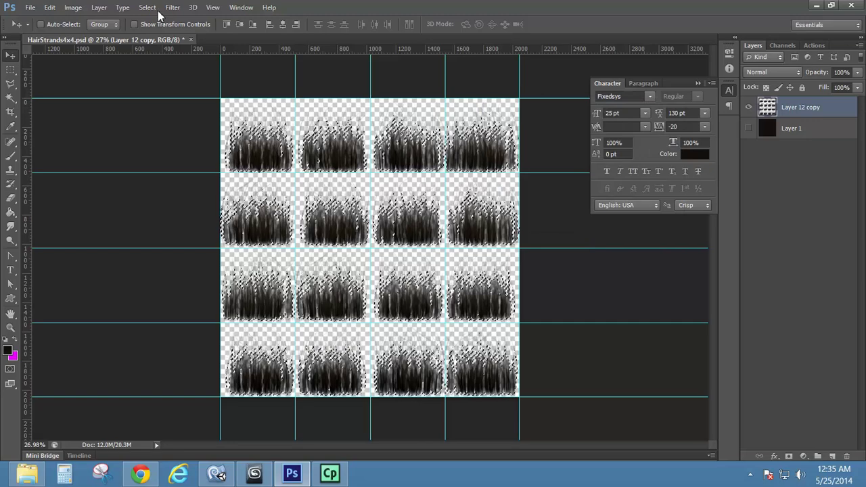
{"action": "left_click", "coordinate": [147, 7]}
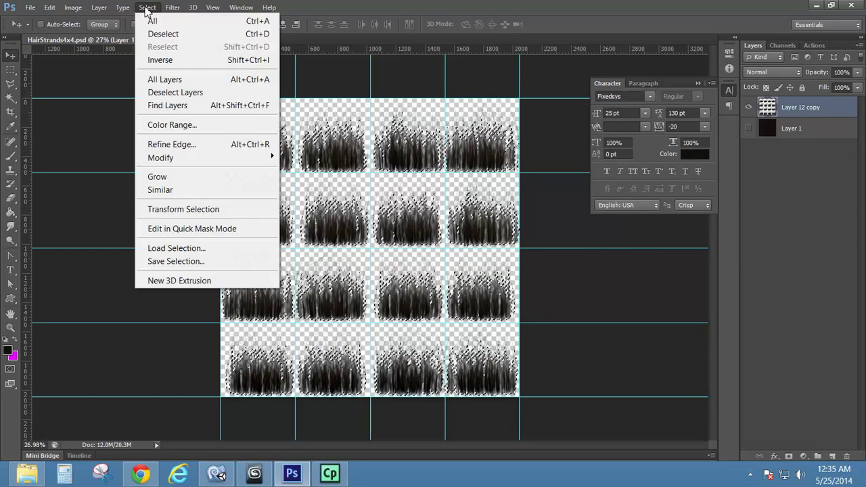
{"action": "left_click", "coordinate": [176, 261]}
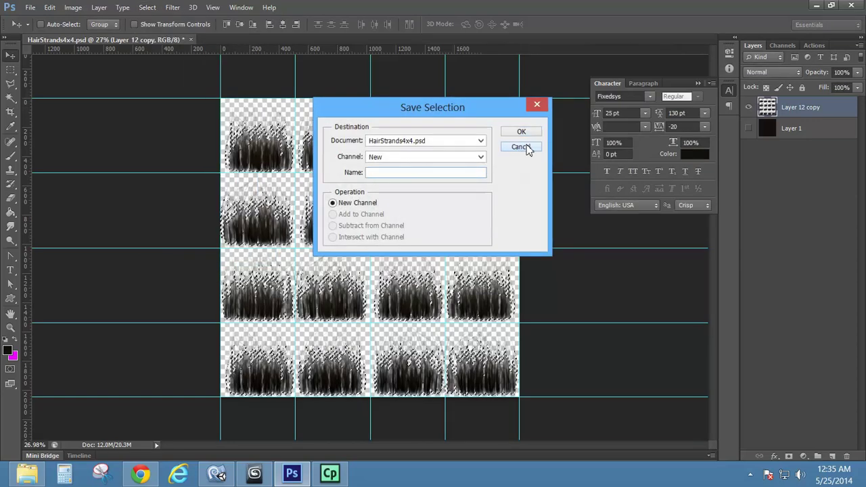
{"action": "left_click", "coordinate": [521, 147]}
Preview the Alpha 1 channel as an overlay on the strands, hide it again and return to the layers.
{"action": "left_click", "coordinate": [782, 45]}
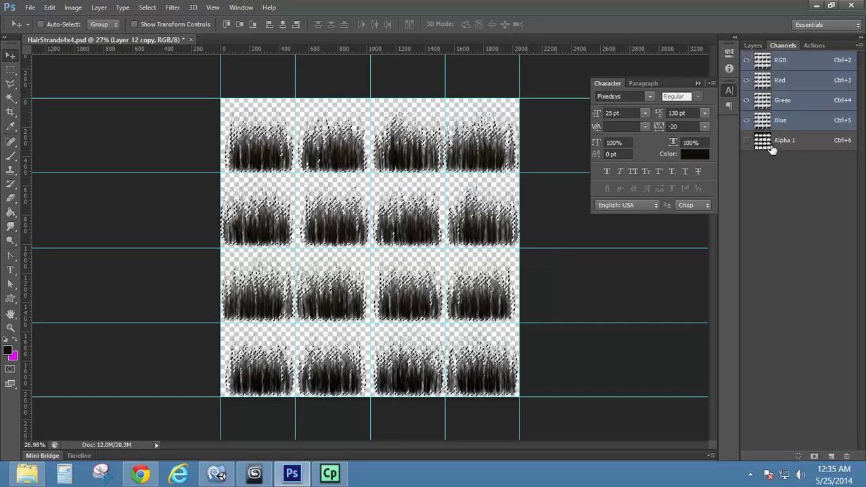
{"action": "left_click", "coordinate": [747, 141]}
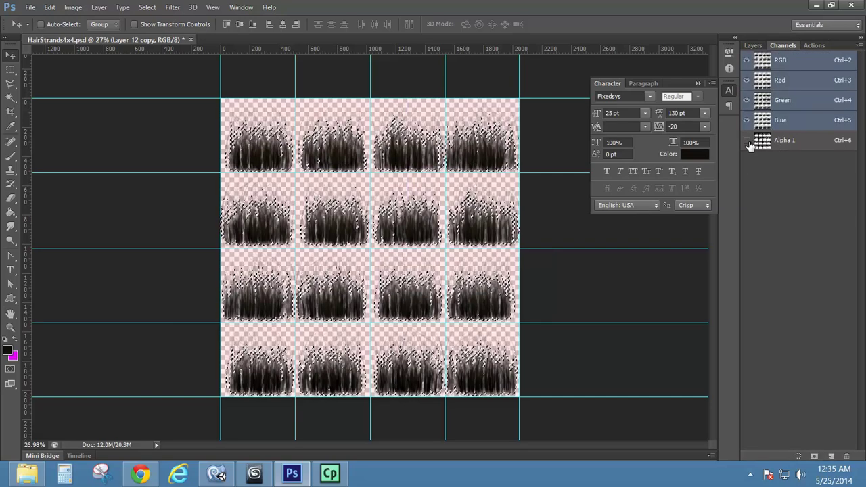
{"action": "left_click", "coordinate": [747, 141]}
{"action": "left_click", "coordinate": [753, 46]}
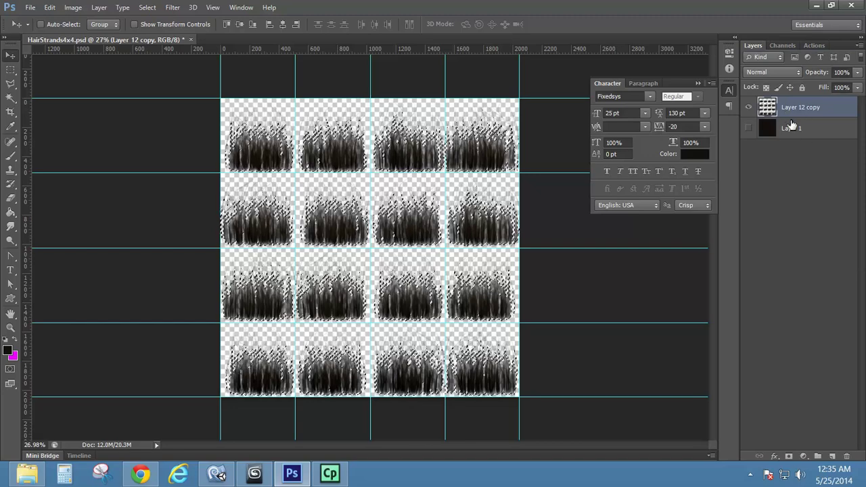
Examine the strand selection against Layer 1 alone, both layers together, and Layer 12 copy alone by switching layer visibility.
{"action": "left_click", "coordinate": [749, 109]}
{"action": "left_click", "coordinate": [748, 129]}
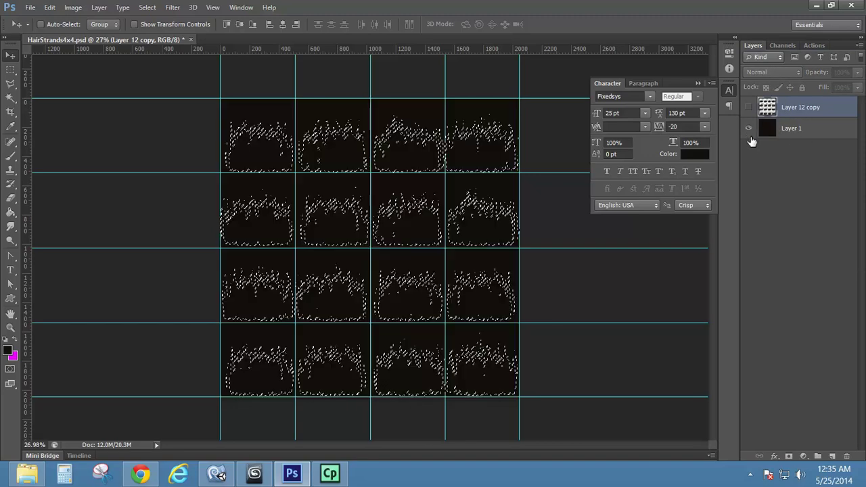
{"action": "scroll", "coordinate": [261, 328], "scroll_direction": "up", "scroll_amount": 6, "text": "alt"}
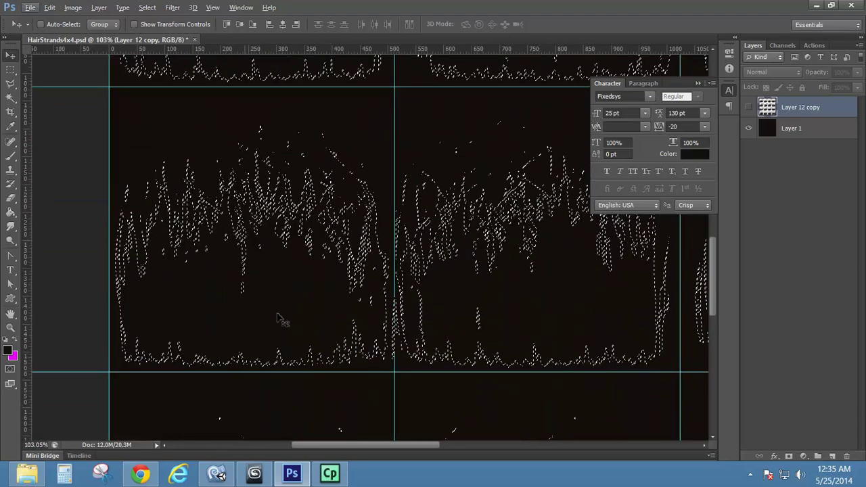
{"action": "scroll", "coordinate": [388, 274], "scroll_direction": "down", "scroll_amount": 3, "text": "alt"}
{"action": "scroll", "coordinate": [389, 274], "scroll_direction": "down", "scroll_amount": 1, "text": "alt"}
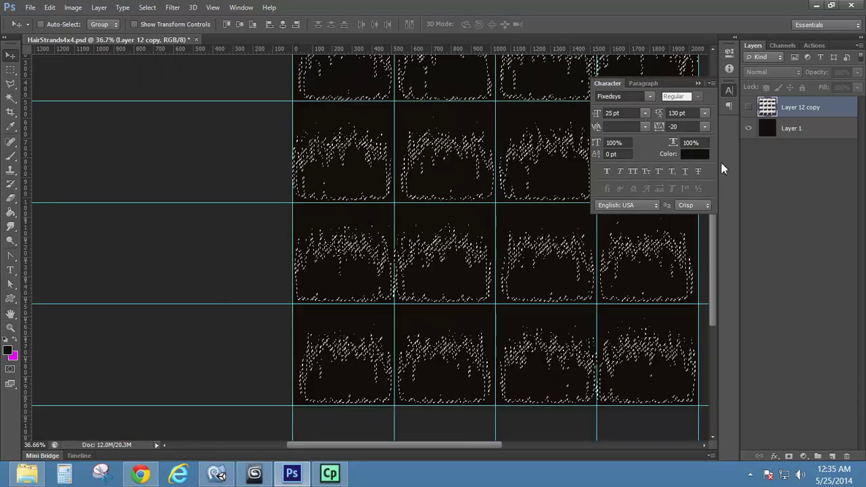
{"action": "left_click", "coordinate": [749, 107]}
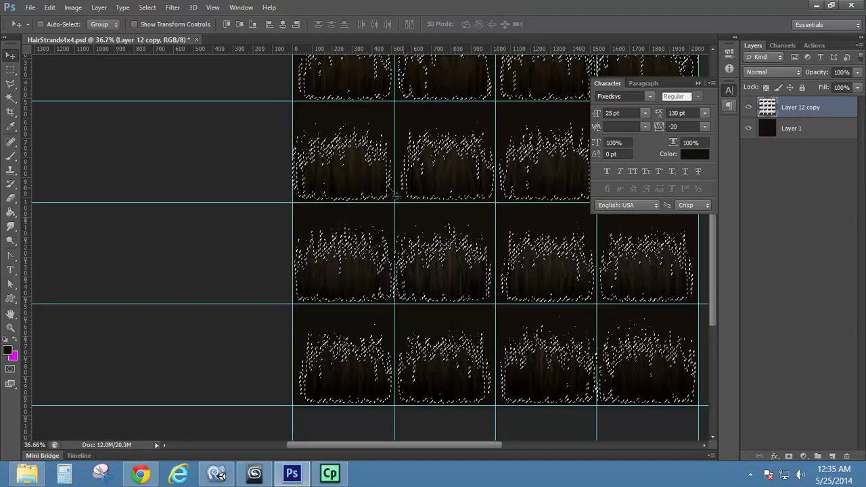
{"action": "left_click", "coordinate": [749, 128]}
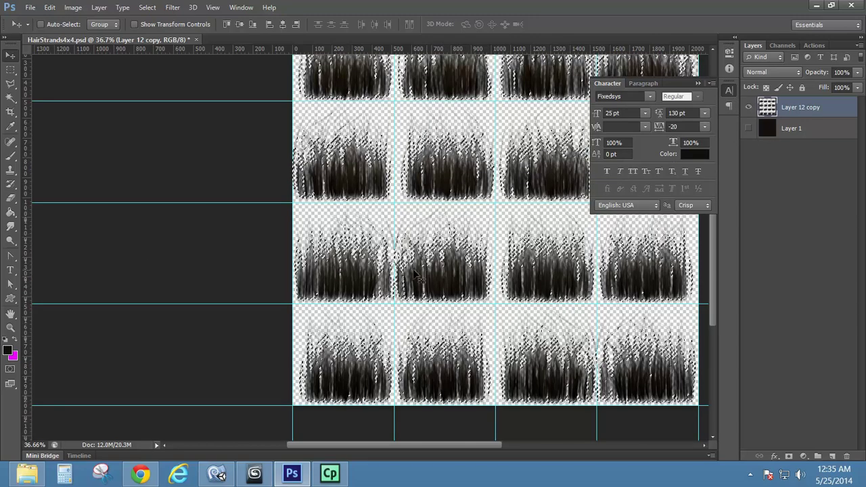
Fill the second column of strands with the dark foreground color using the Paint Bucket, and show Layer 1 behind them.
{"action": "key", "text": "shift+g"}
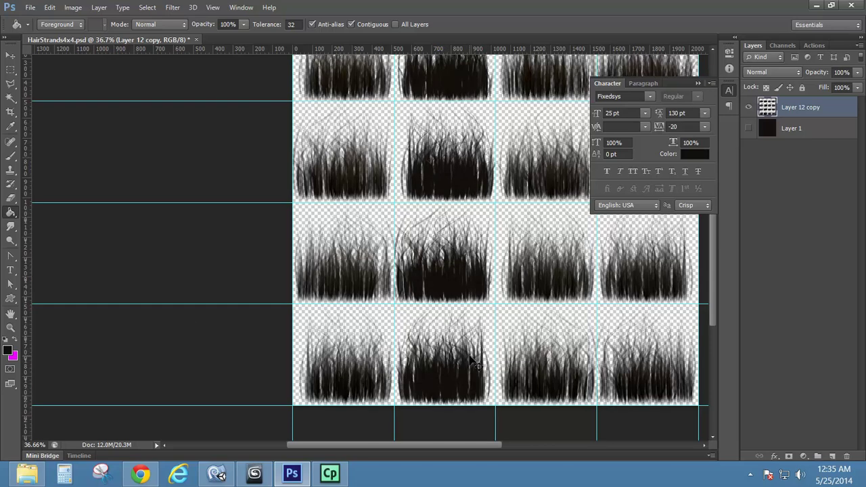
{"action": "left_click", "coordinate": [749, 130]}
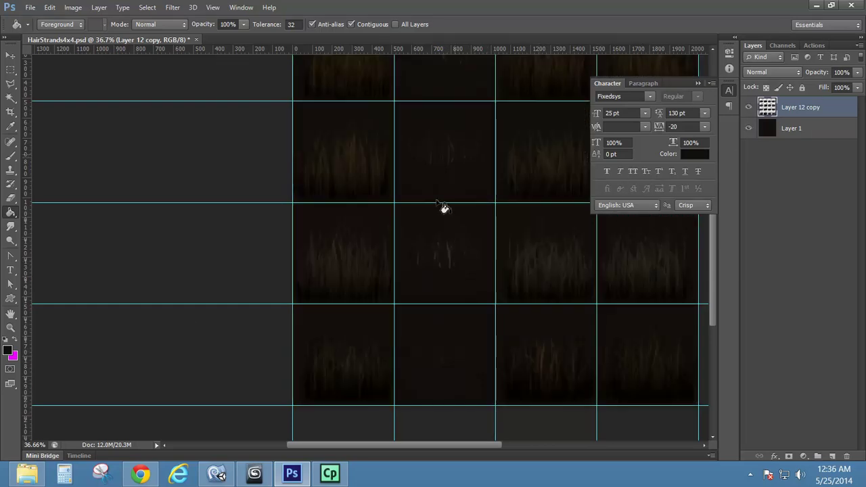
{"action": "scroll", "coordinate": [568, 295], "scroll_direction": "up", "scroll_amount": 1}
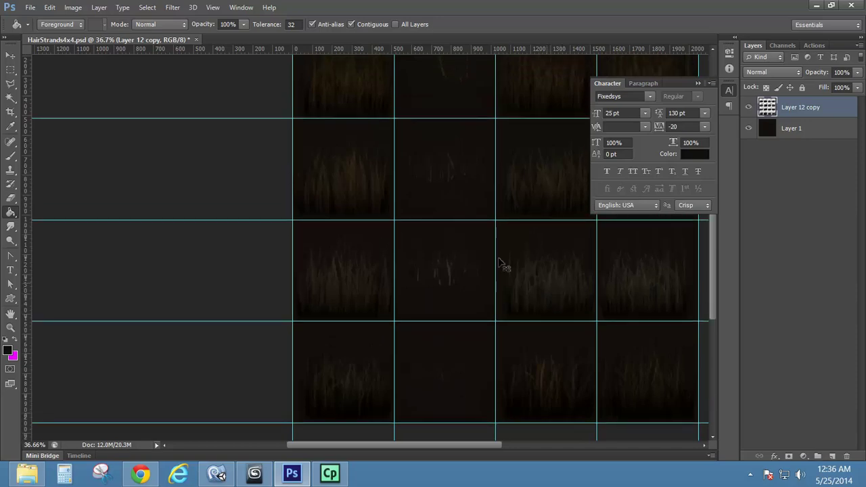
Undo the Paint Bucket fills on the strands, clear the selection and hide Layer 1.
{"action": "key", "text": "ctrl+alt+2"}
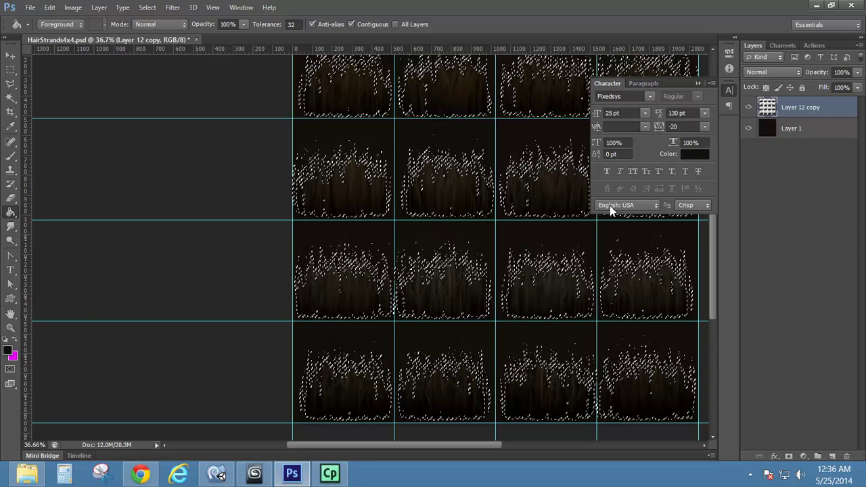
{"action": "key", "text": "ctrl+d"}
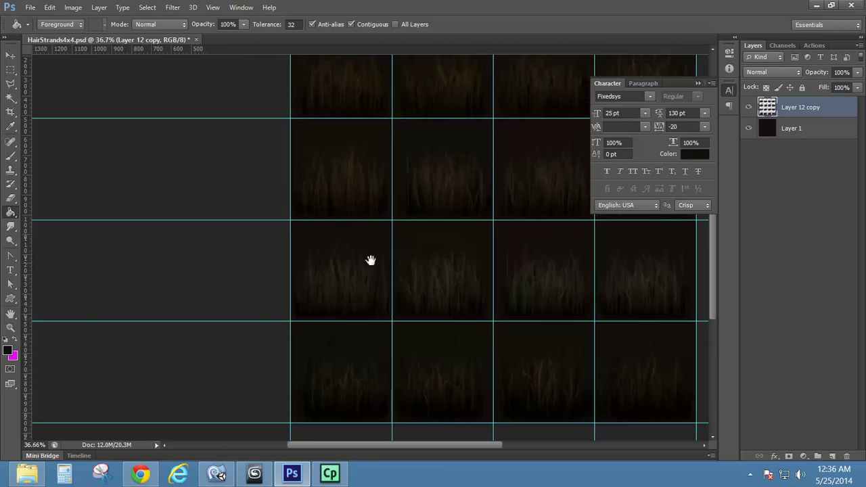
{"action": "left_click_drag", "start_coordinate": [369, 259], "coordinate": [338, 257]}
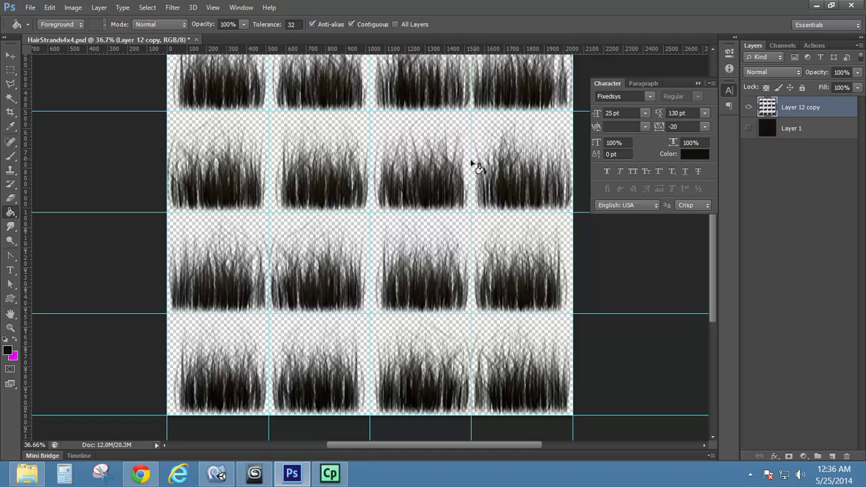
Select Layer 1 and show it behind the strands, examining the strand edges up close and zoomed out.
{"action": "scroll", "coordinate": [402, 170], "scroll_direction": "up", "scroll_amount": 5, "text": "alt"}
{"action": "scroll", "coordinate": [402, 154], "scroll_direction": "up", "scroll_amount": 2, "text": "alt"}
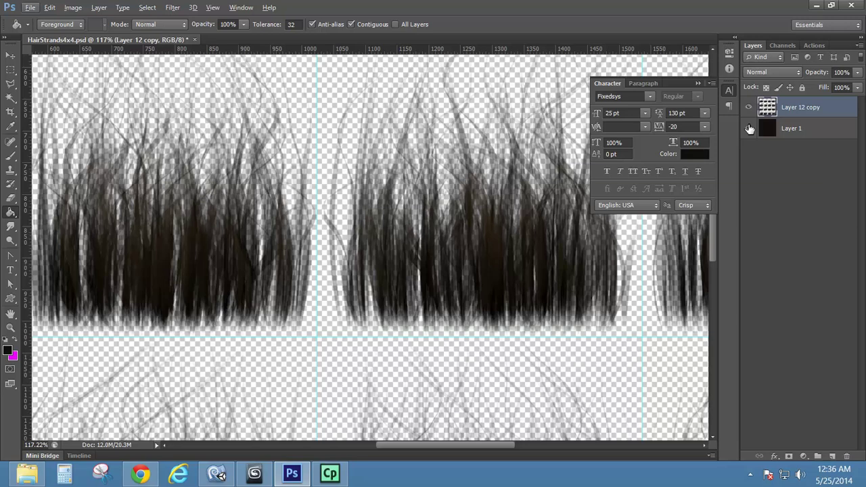
{"action": "left_click", "coordinate": [778, 128]}
{"action": "left_click", "coordinate": [748, 128]}
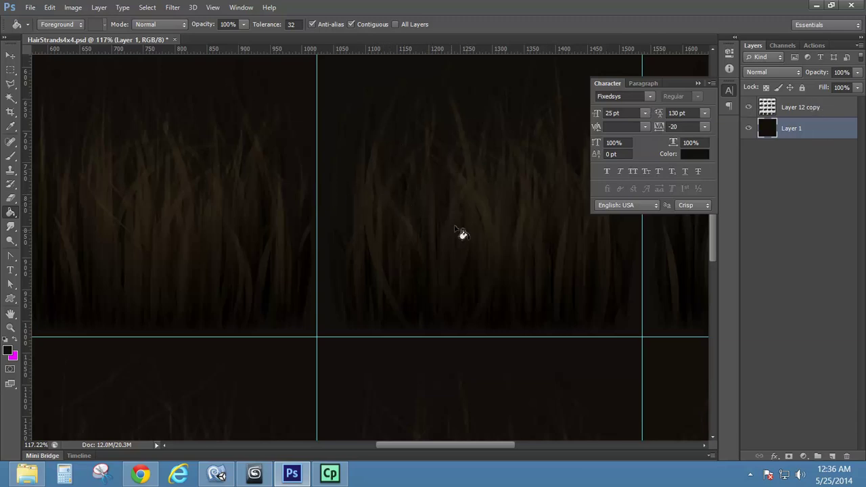
{"action": "scroll", "coordinate": [435, 240], "scroll_direction": "down", "scroll_amount": 3, "text": "alt"}
{"action": "scroll", "coordinate": [435, 236], "scroll_direction": "down", "scroll_amount": 2, "text": "alt"}
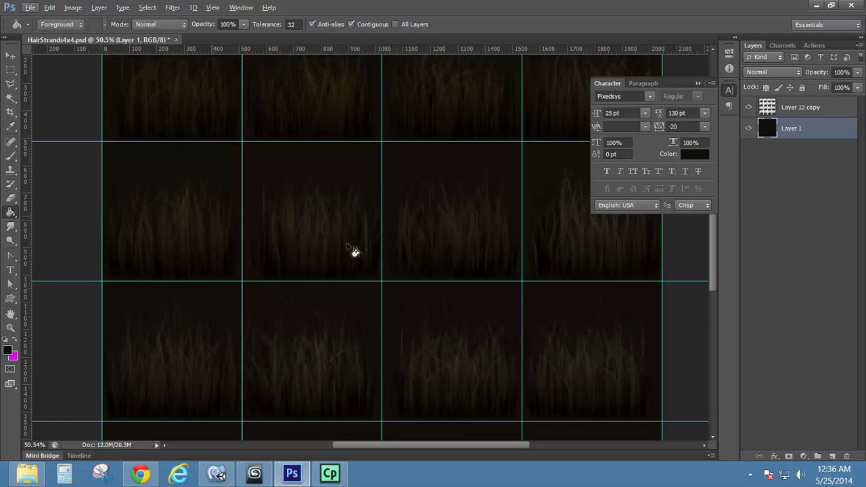
Switch to 3ds Max and open DannyTrejo_Hair_Sections_005.max without saving the changes to the current scene.
{"action": "left_click", "coordinate": [254, 473]}
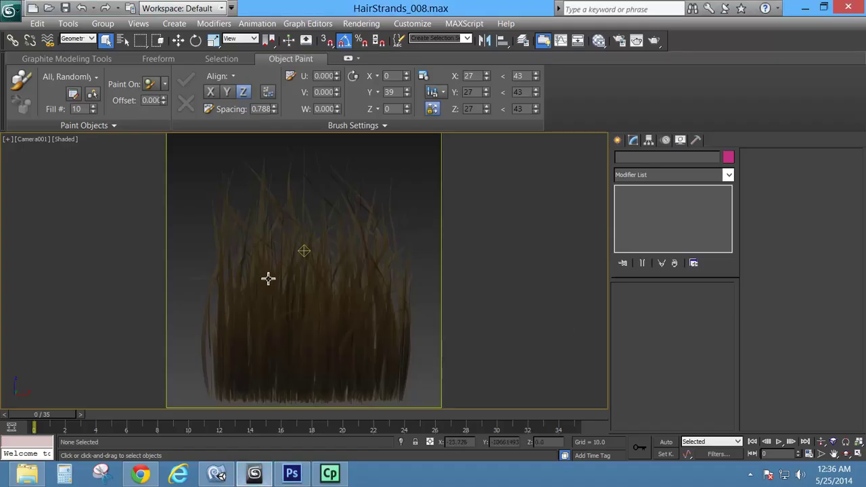
{"action": "left_click", "coordinate": [9, 9]}
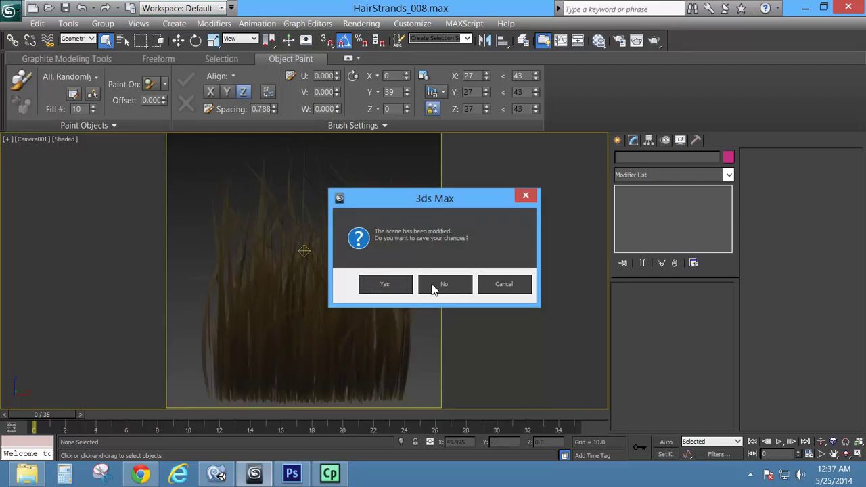
{"action": "left_click", "coordinate": [436, 286]}
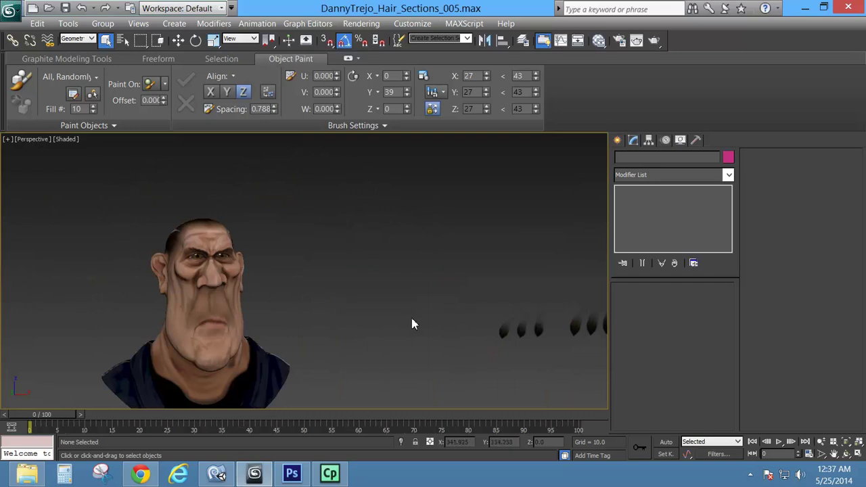
Examine the character's head and the row of hair sections standing beside it.
{"action": "middle_click_drag", "start_coordinate": [423, 327], "coordinate": [265, 309], "text": "alt"}
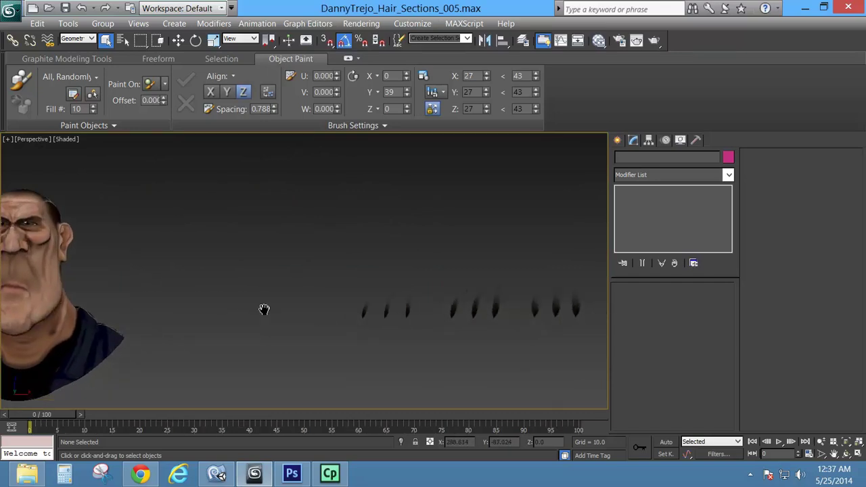
{"action": "scroll", "coordinate": [264, 311], "scroll_direction": "down", "scroll_amount": 3}
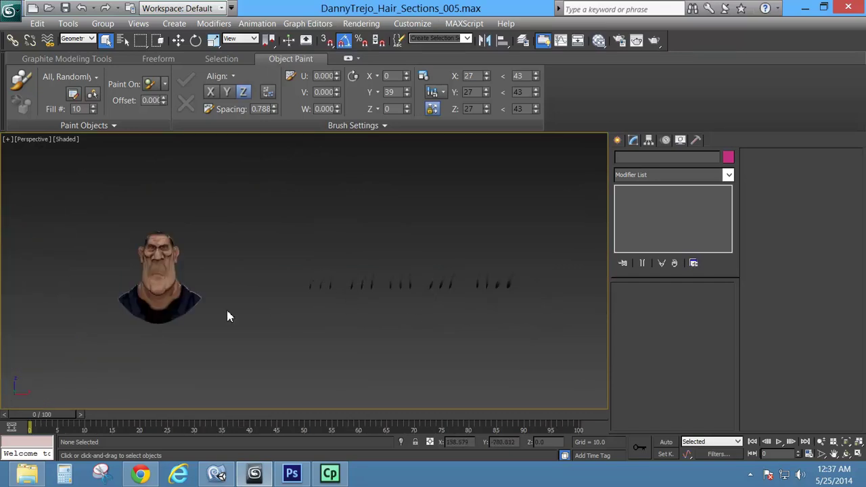
{"action": "scroll", "coordinate": [228, 311], "scroll_direction": "up", "scroll_amount": 4}
{"action": "middle_click_drag", "start_coordinate": [196, 284], "coordinate": [513, 293]}
{"action": "scroll", "coordinate": [323, 274], "scroll_direction": "up", "scroll_amount": 2}
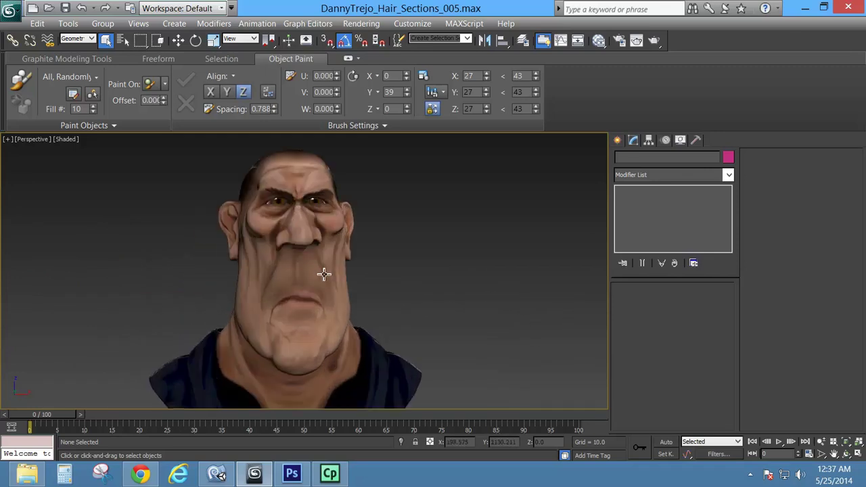
{"action": "scroll", "coordinate": [266, 270], "scroll_direction": "down", "scroll_amount": 3}
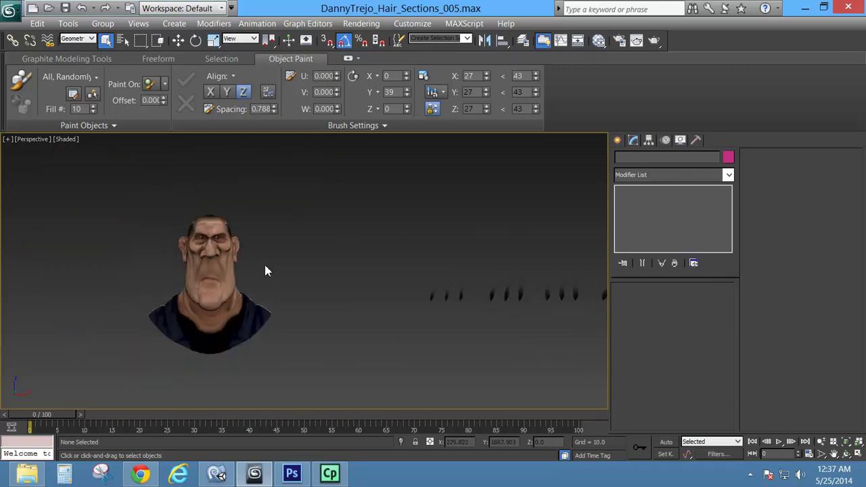
Select all 16 hair sections and rotate them about the vertical axis to face the front.
{"action": "middle_click_drag", "start_coordinate": [380, 268], "coordinate": [227, 273]}
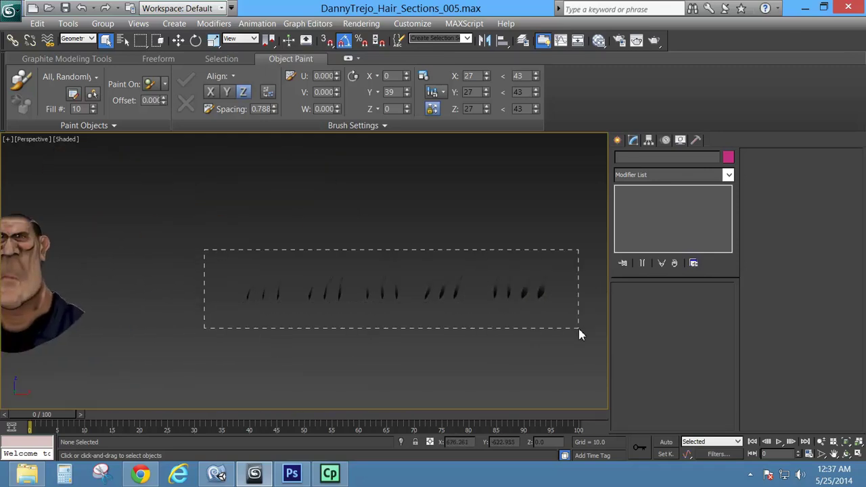
{"action": "left_click_drag", "start_coordinate": [580, 330], "coordinate": [579, 330]}
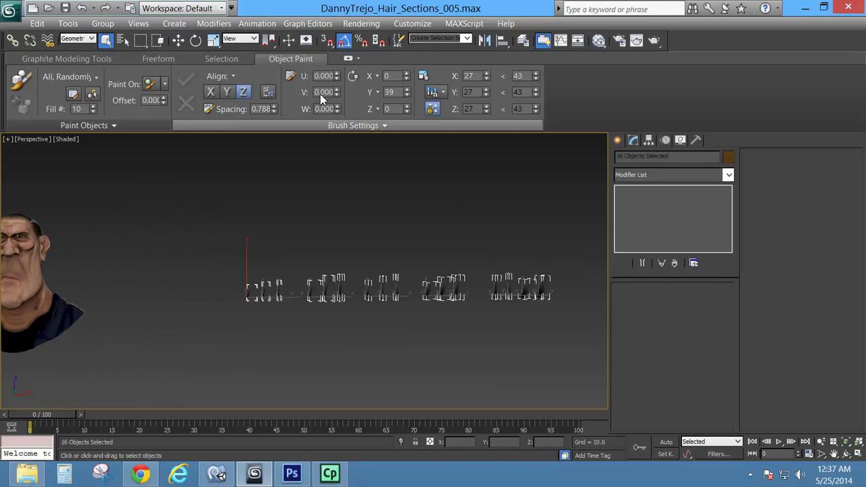
{"action": "left_click", "coordinate": [194, 41]}
{"action": "left_click_drag", "start_coordinate": [208, 298], "coordinate": [209, 338]}
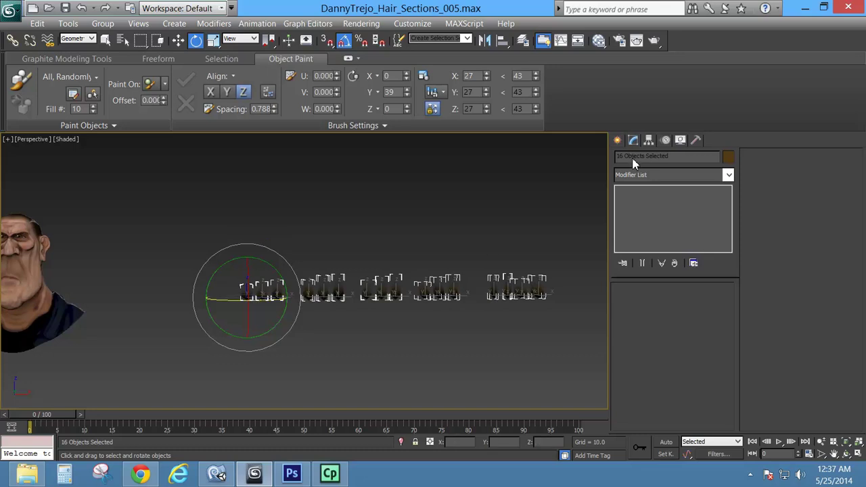
Align only the pivots of the selected hair sections to the world and return to their modifier settings.
{"action": "left_click", "coordinate": [649, 141]}
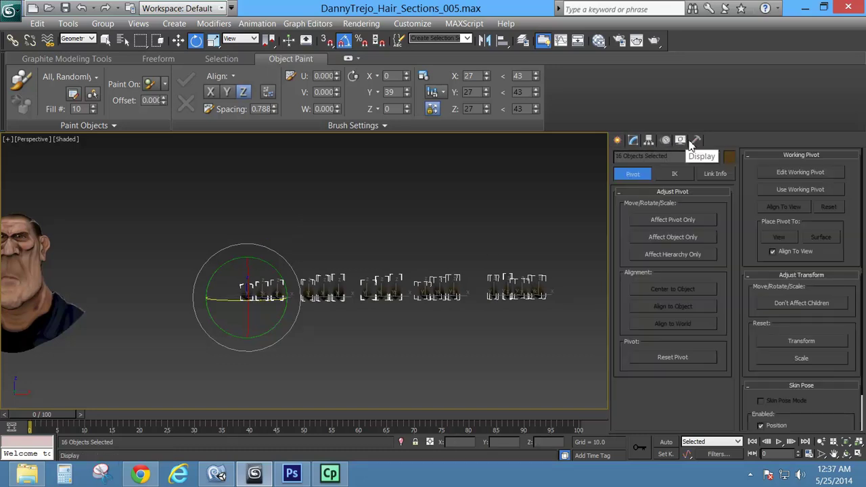
{"action": "left_click", "coordinate": [672, 224]}
{"action": "left_click", "coordinate": [687, 323]}
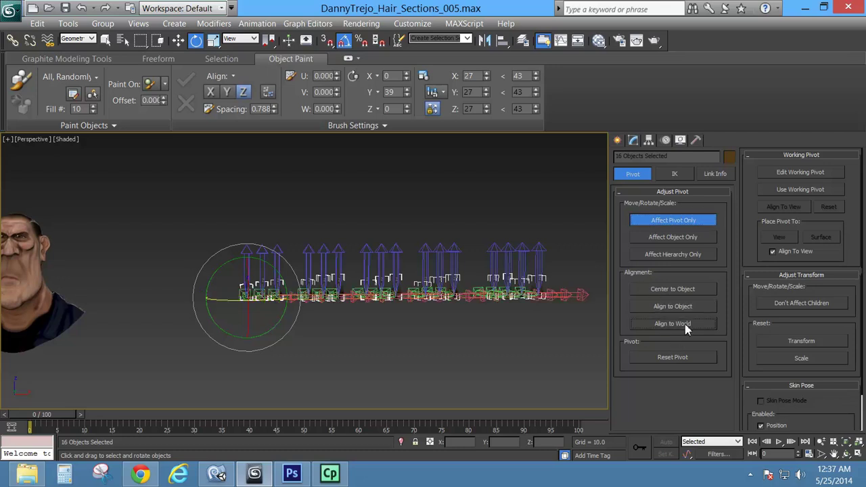
{"action": "left_click", "coordinate": [674, 222]}
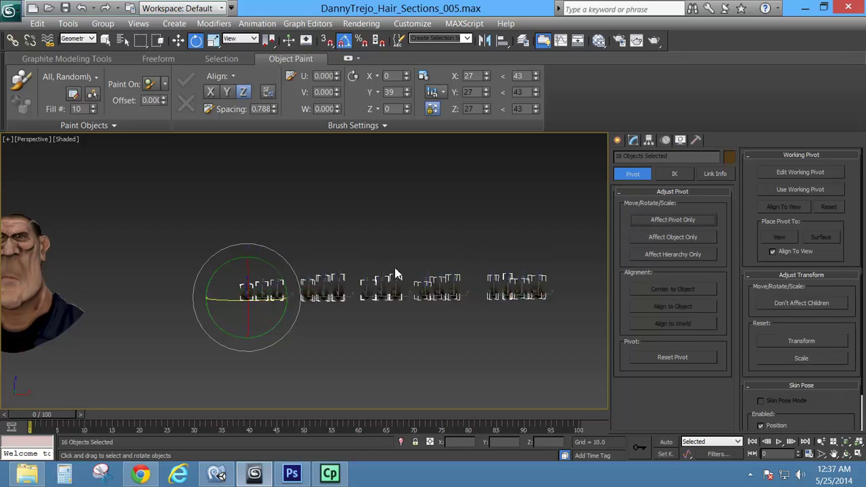
{"action": "left_click", "coordinate": [633, 140]}
Select the first hair section, pick its material into the Slate Material Editor and maximize the editor.
{"action": "scroll", "coordinate": [305, 287], "scroll_direction": "up", "scroll_amount": 8}
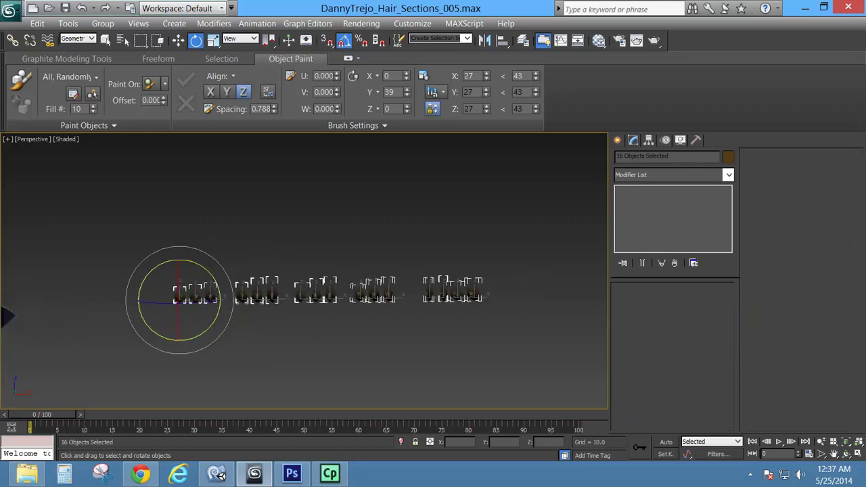
{"action": "middle_click_drag", "start_coordinate": [305, 271], "coordinate": [469, 257]}
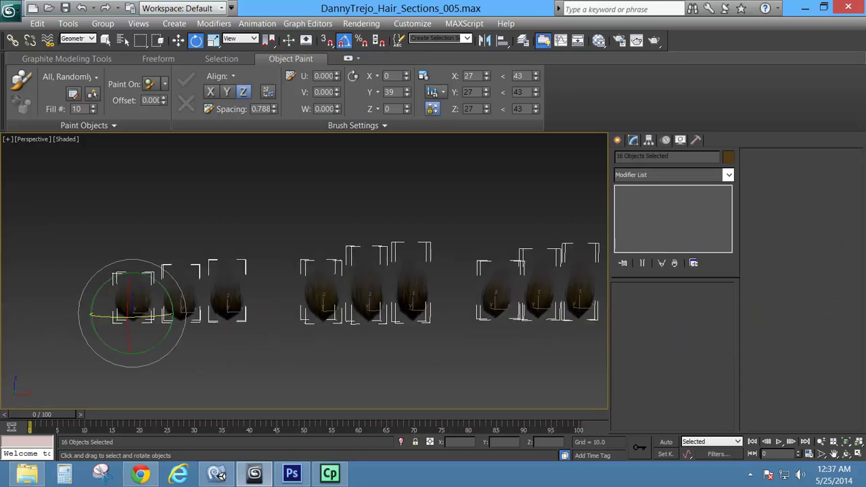
{"action": "scroll", "coordinate": [305, 271], "scroll_direction": "up", "scroll_amount": 3}
{"action": "middle_click_drag", "start_coordinate": [160, 316], "coordinate": [279, 296]}
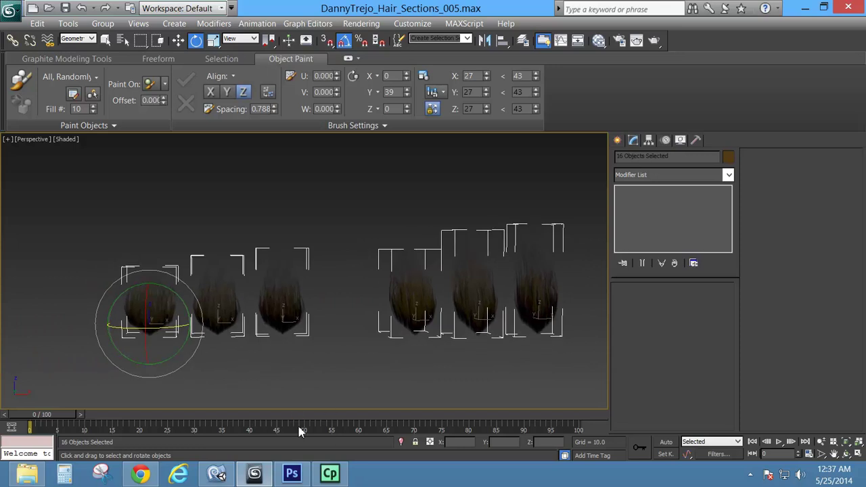
{"action": "left_click", "coordinate": [148, 318]}
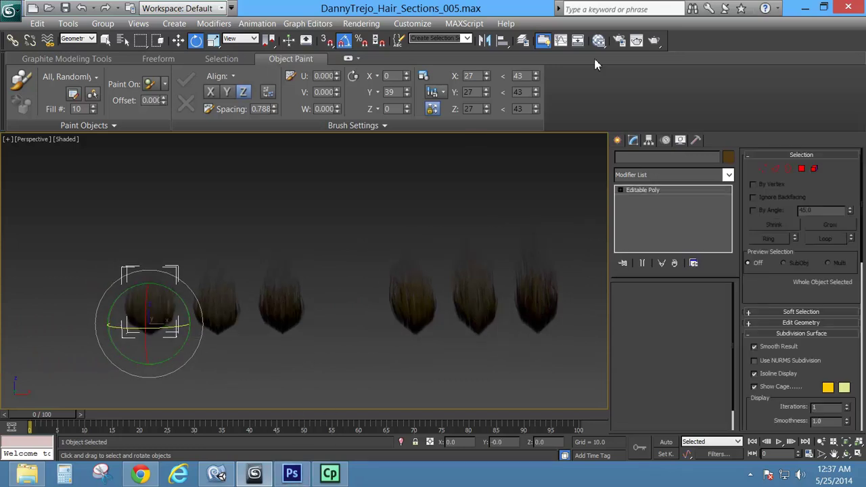
{"action": "left_click", "coordinate": [599, 40]}
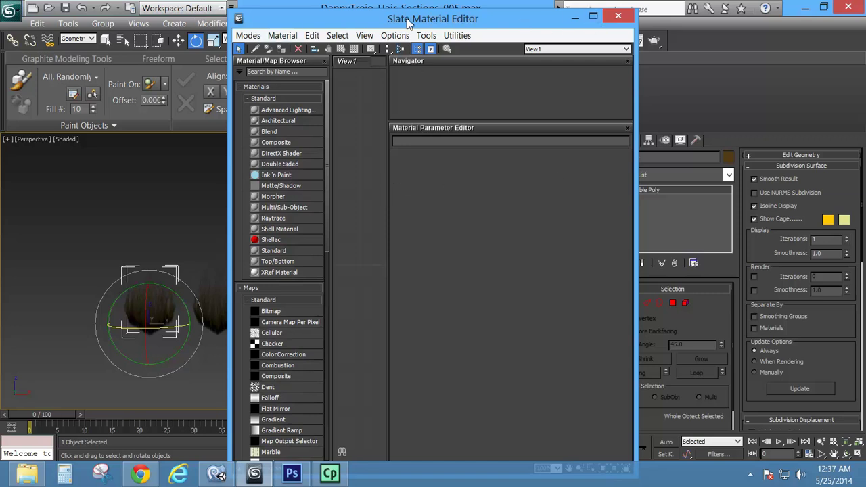
{"action": "left_click_drag", "start_coordinate": [408, 23], "coordinate": [493, 23]}
{"action": "key", "text": "q"}
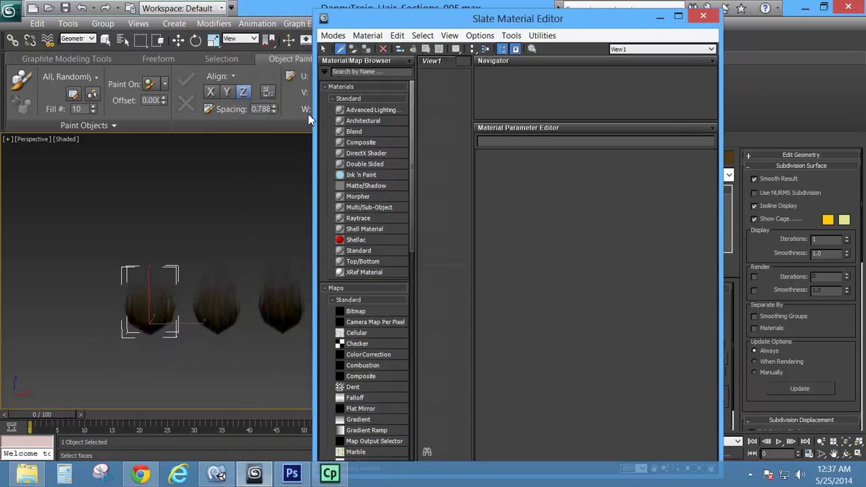
{"action": "left_click", "coordinate": [149, 302]}
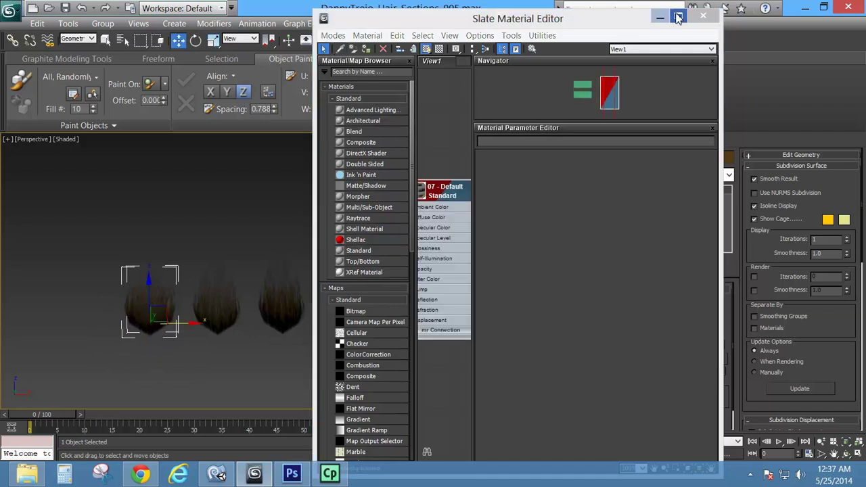
{"action": "left_click", "coordinate": [678, 16]}
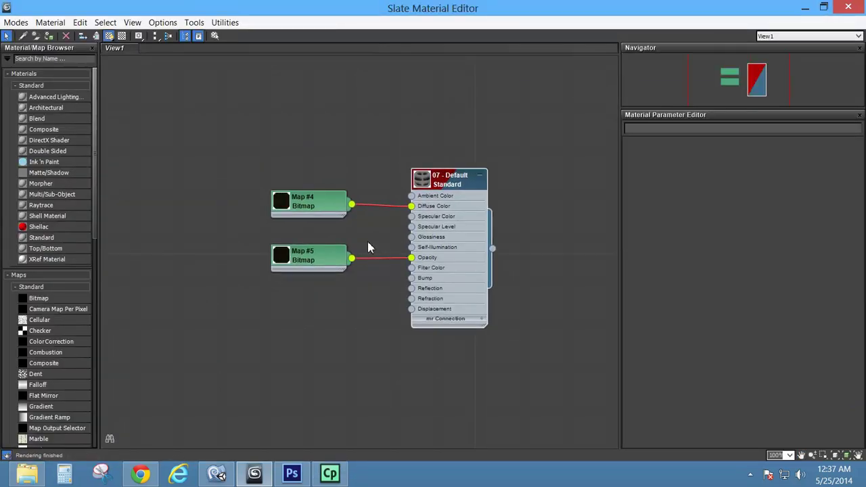
Examine the bitmap parameters of the Diffuse Color and Opacity maps, and close the material editor.
{"action": "scroll", "coordinate": [419, 243], "scroll_direction": "up", "scroll_amount": 2}
{"action": "left_click", "coordinate": [264, 185]}
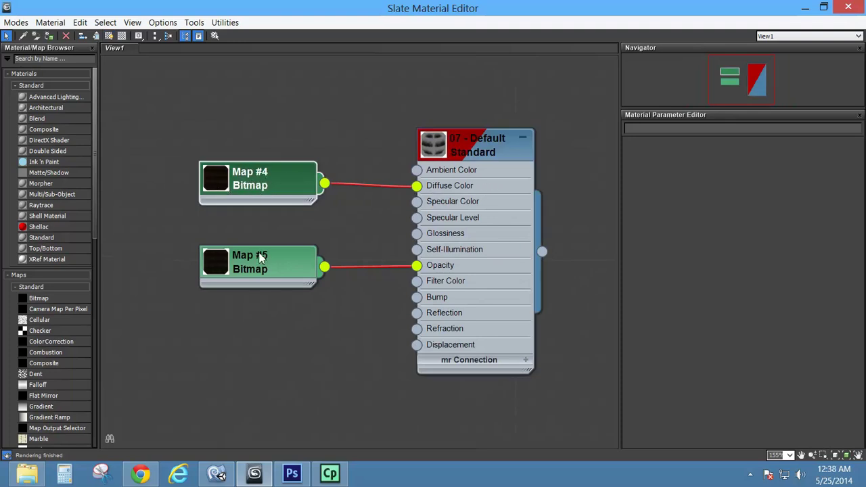
{"action": "double_click", "coordinate": [296, 188]}
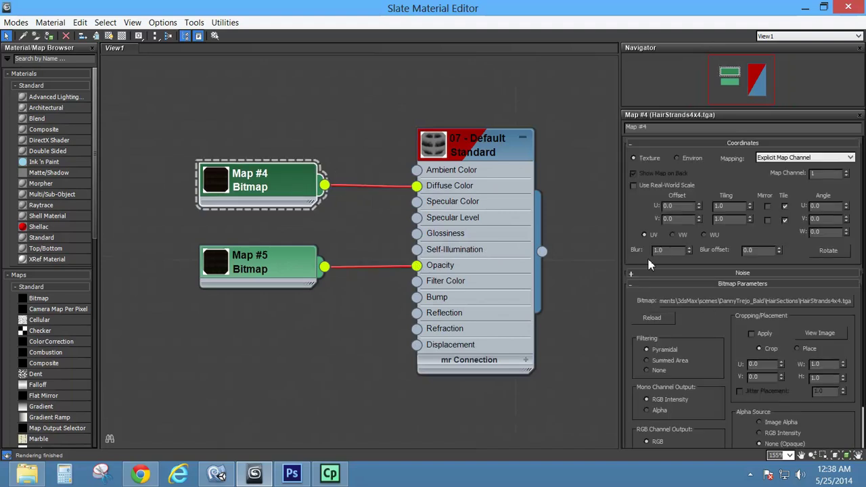
{"action": "scroll", "coordinate": [639, 223], "scroll_direction": "down", "scroll_amount": 2}
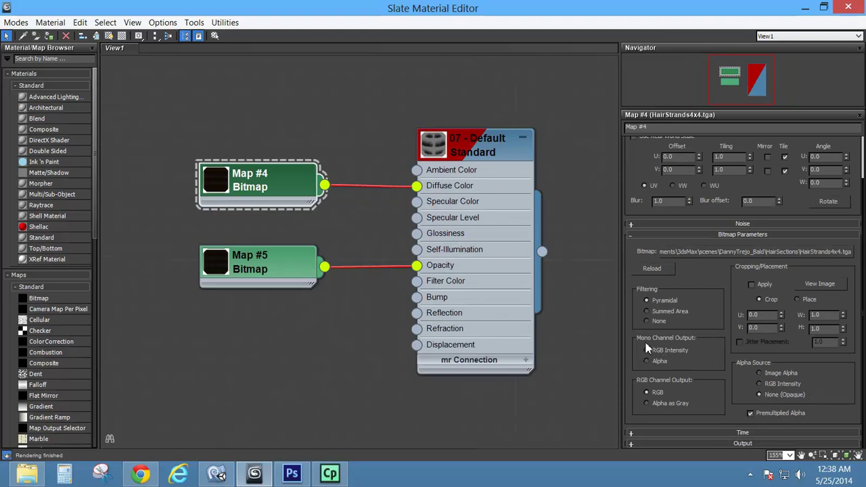
{"action": "double_click", "coordinate": [287, 270]}
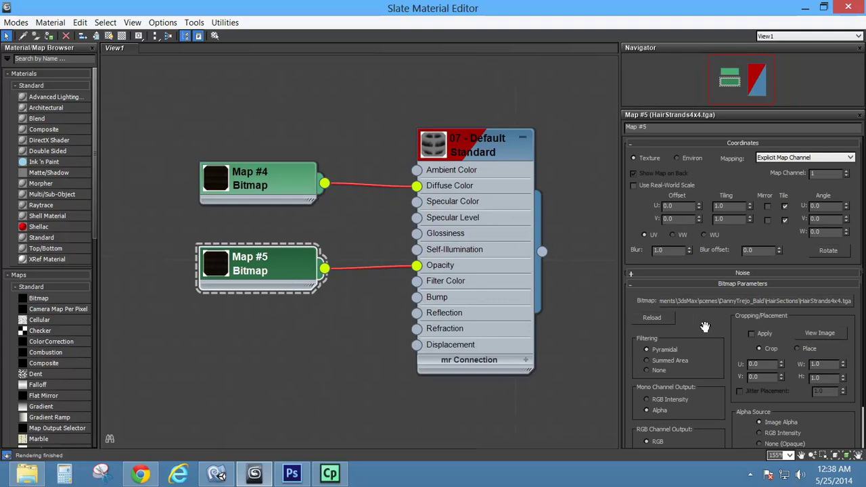
{"action": "scroll", "coordinate": [680, 172], "scroll_direction": "down", "scroll_amount": 2}
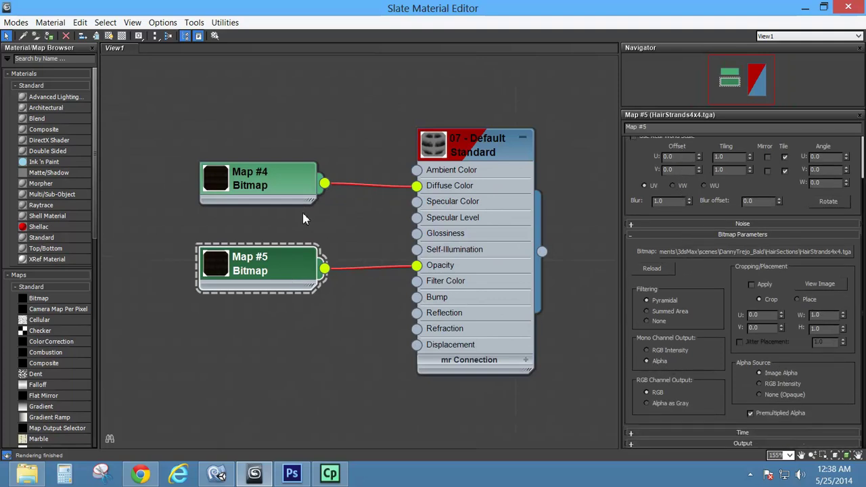
{"action": "left_click", "coordinate": [848, 8]}
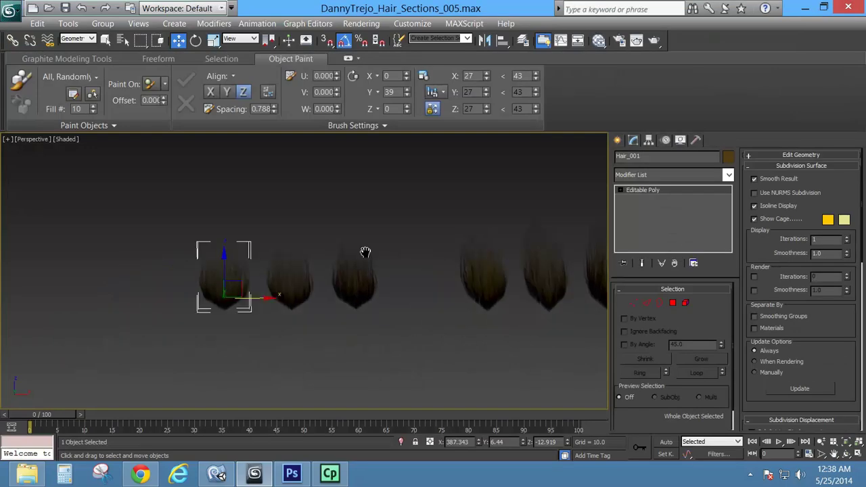
Open the Object Paint list of paint objects and close it without adding anything.
{"action": "scroll", "coordinate": [408, 244], "scroll_direction": "down", "scroll_amount": 5}
{"action": "middle_click_drag", "start_coordinate": [282, 255], "coordinate": [435, 269]}
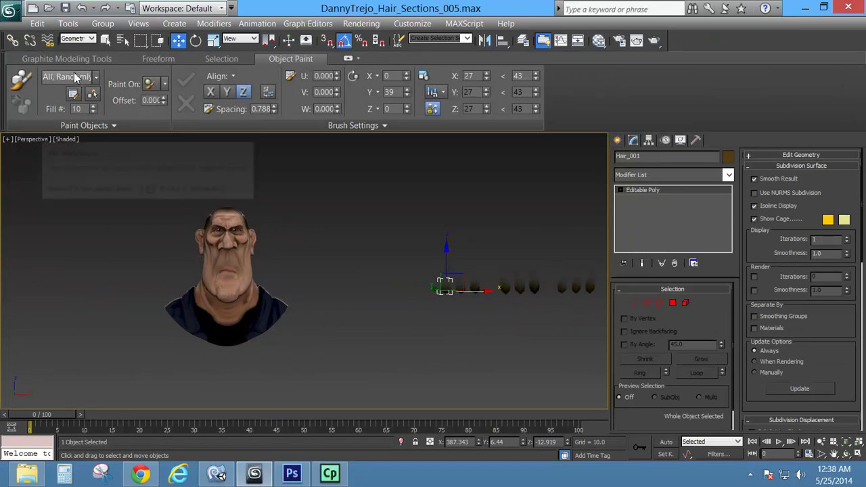
{"action": "left_click", "coordinate": [73, 95]}
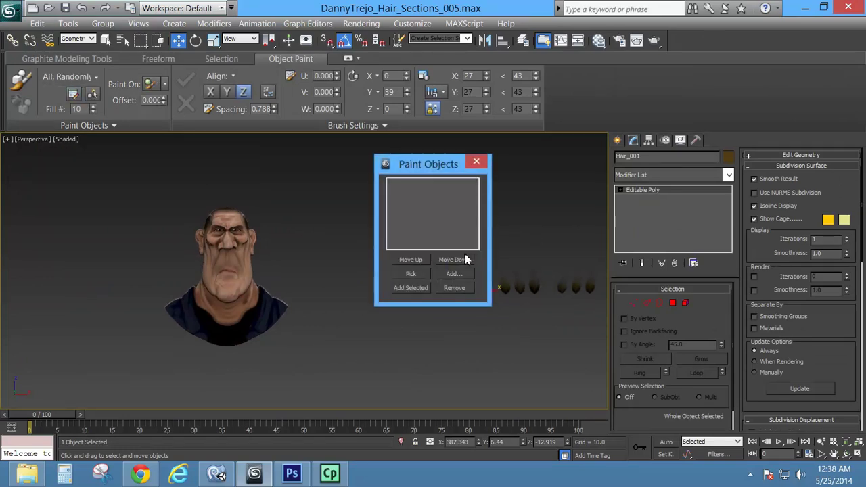
{"action": "left_click", "coordinate": [476, 163]}
Check the first hair section's name and select all 16 hair sections together.
{"action": "middle_click_drag", "start_coordinate": [489, 309], "coordinate": [210, 274]}
{"action": "left_click_drag", "start_coordinate": [193, 218], "coordinate": [548, 330]}
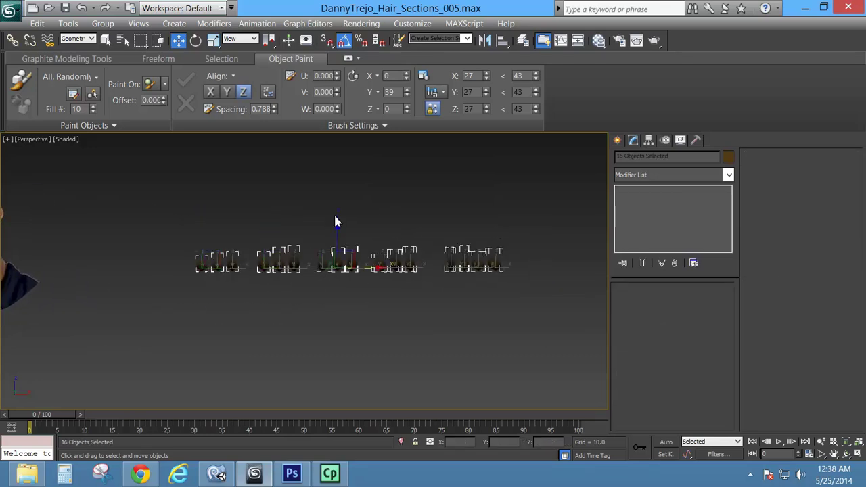
{"action": "left_click", "coordinate": [337, 222]}
{"action": "left_click", "coordinate": [203, 266]}
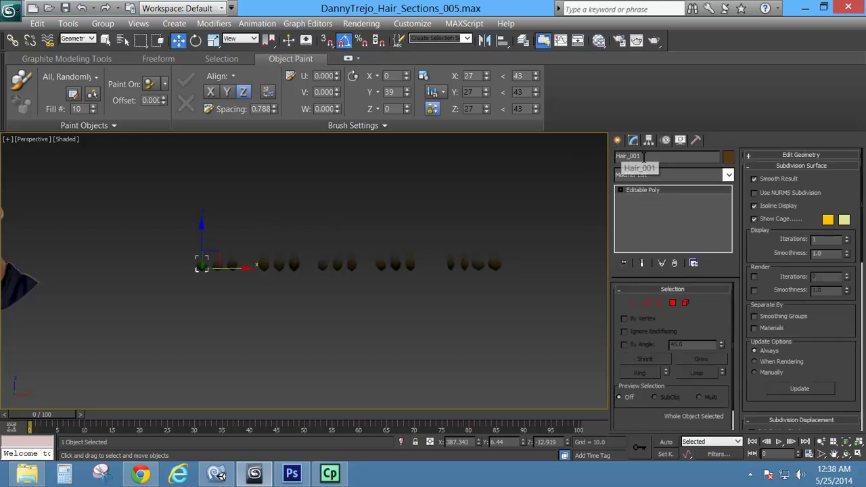
{"action": "left_click_drag", "start_coordinate": [197, 230], "coordinate": [535, 309]}
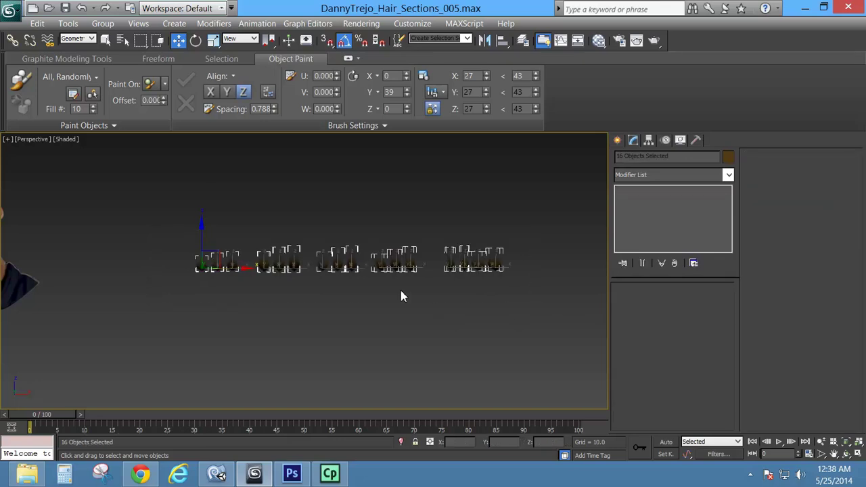
Add all 16 selected hair sections to the Paint Objects list and close the list.
{"action": "left_click", "coordinate": [74, 94]}
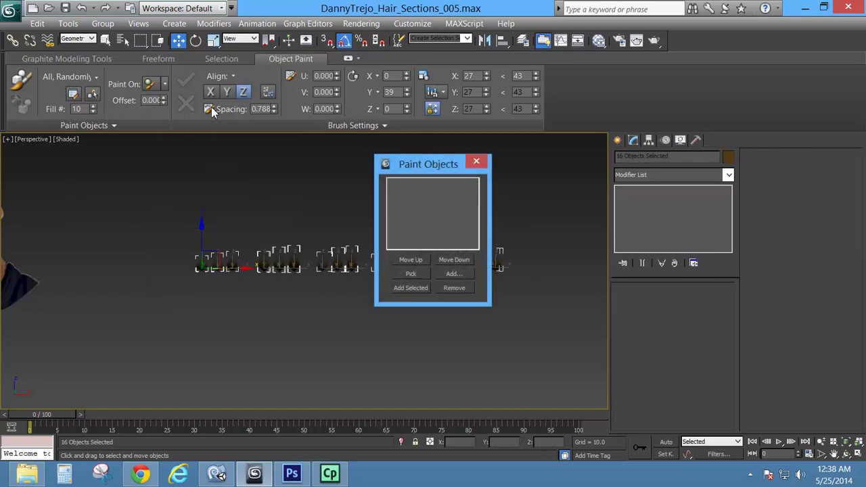
{"action": "left_click", "coordinate": [411, 287]}
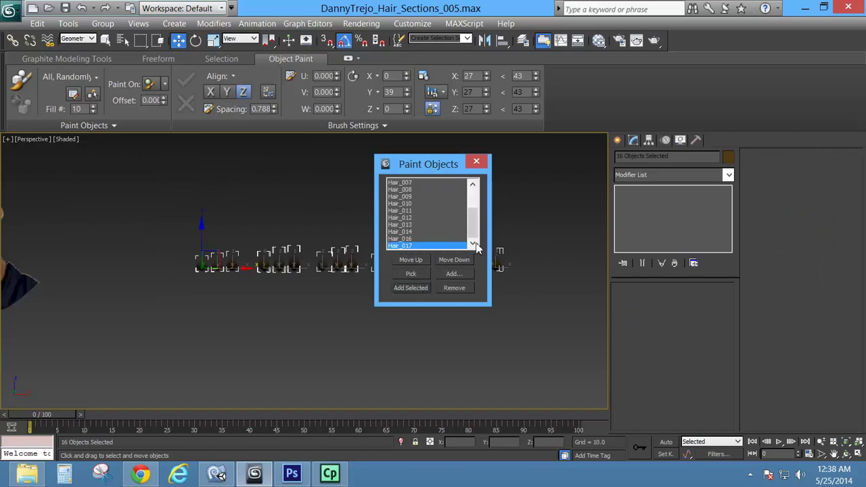
{"action": "left_click", "coordinate": [478, 163]}
Restrict Object Paint to selected objects, select the character's head, and choose to paint all listed objects randomly.
{"action": "middle_click_drag", "start_coordinate": [124, 210], "coordinate": [359, 233]}
{"action": "scroll", "coordinate": [208, 224], "scroll_direction": "up", "scroll_amount": 3}
{"action": "middle_click_drag", "start_coordinate": [208, 223], "coordinate": [400, 254]}
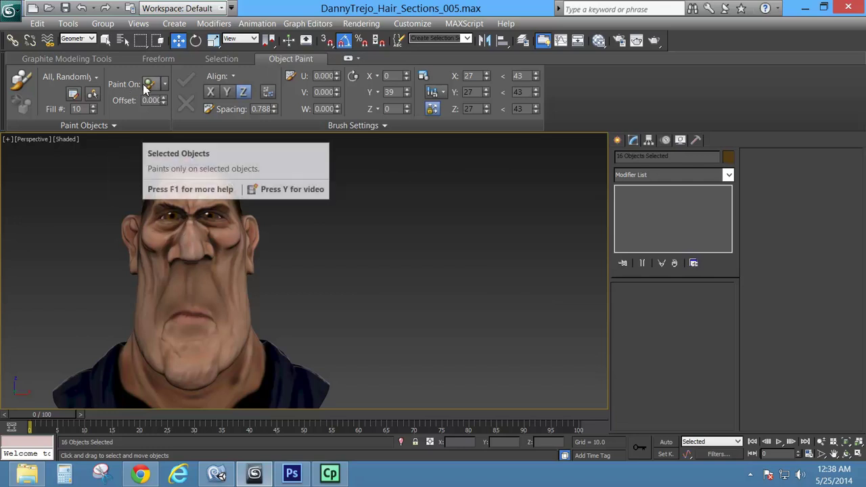
{"action": "left_click", "coordinate": [164, 84]}
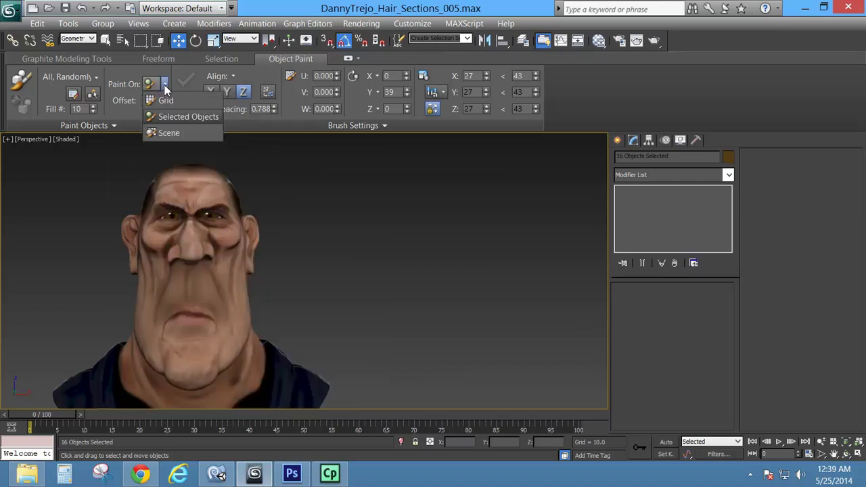
{"action": "left_click", "coordinate": [185, 119]}
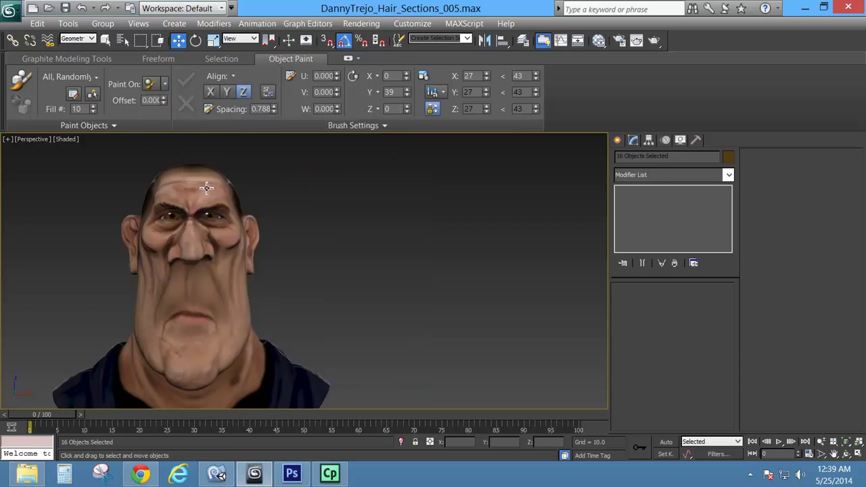
{"action": "left_click", "coordinate": [206, 188]}
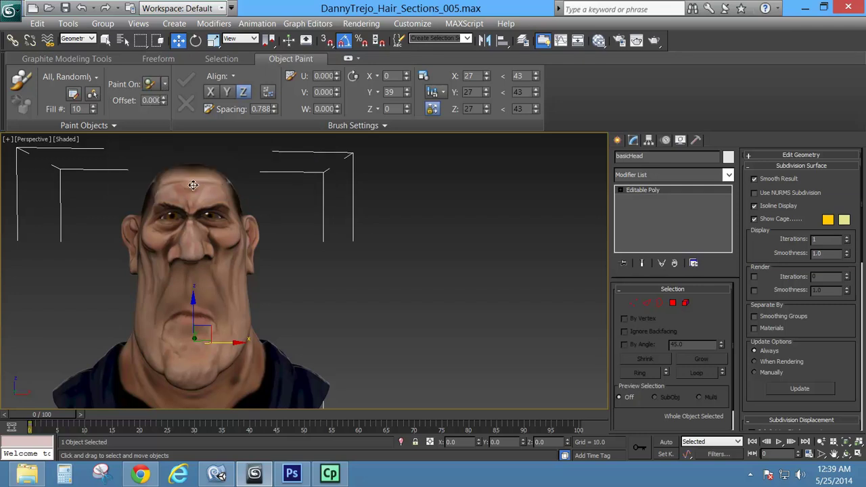
{"action": "left_click", "coordinate": [96, 78]}
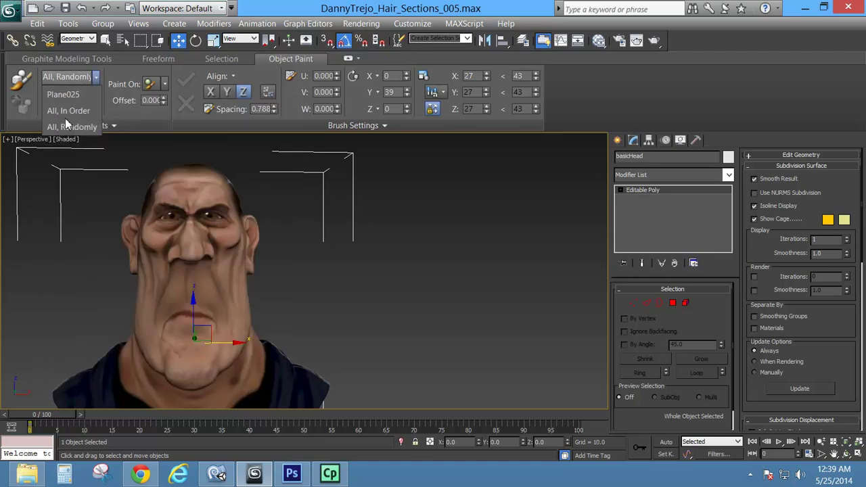
{"action": "left_click", "coordinate": [68, 127]}
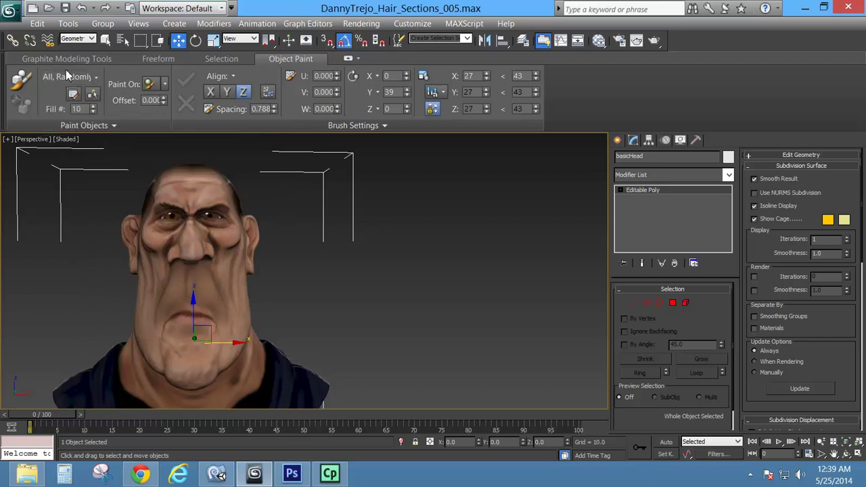
Set the brush's Y rotation to 0 and switch its scaling to a fixed 100 on X, Y and Z.
{"action": "scroll", "coordinate": [327, 236], "scroll_direction": "down", "scroll_amount": 5}
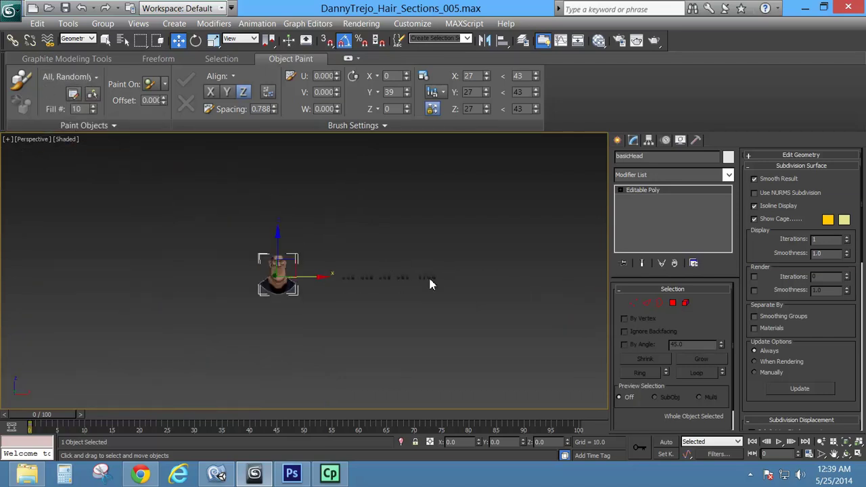
{"action": "scroll", "coordinate": [240, 291], "scroll_direction": "up", "scroll_amount": 8}
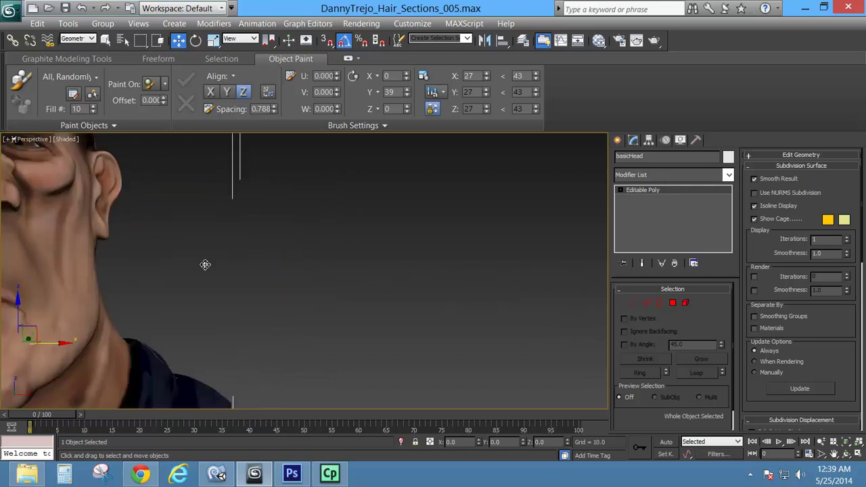
{"action": "middle_click_drag", "start_coordinate": [176, 271], "coordinate": [218, 197]}
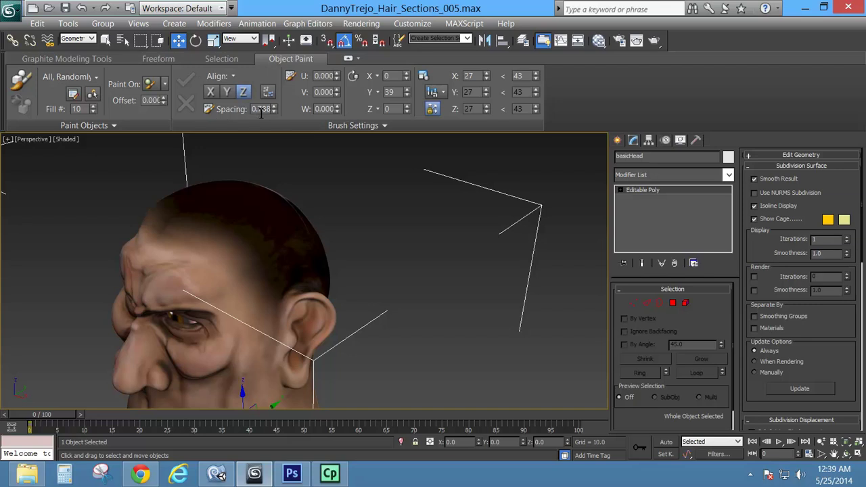
{"action": "left_click", "coordinate": [233, 76]}
{"action": "double_click", "coordinate": [391, 92]}
{"action": "type", "text": "0"}
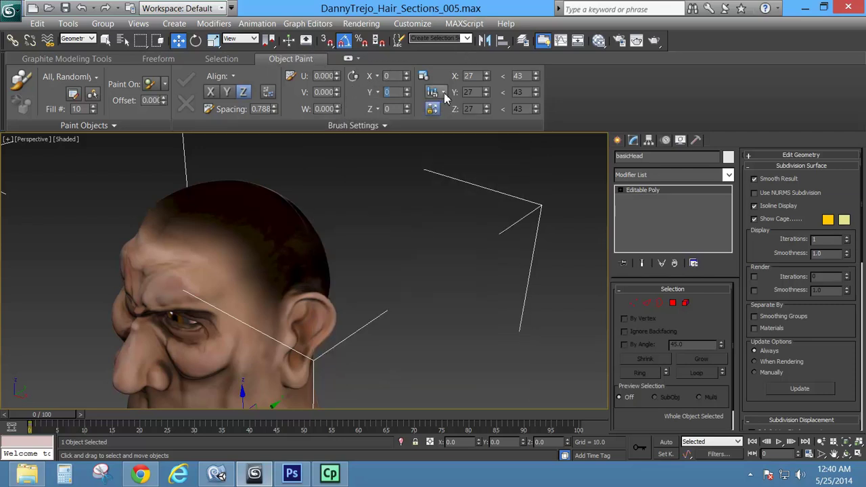
{"action": "left_click_drag", "start_coordinate": [434, 93], "coordinate": [446, 109]}
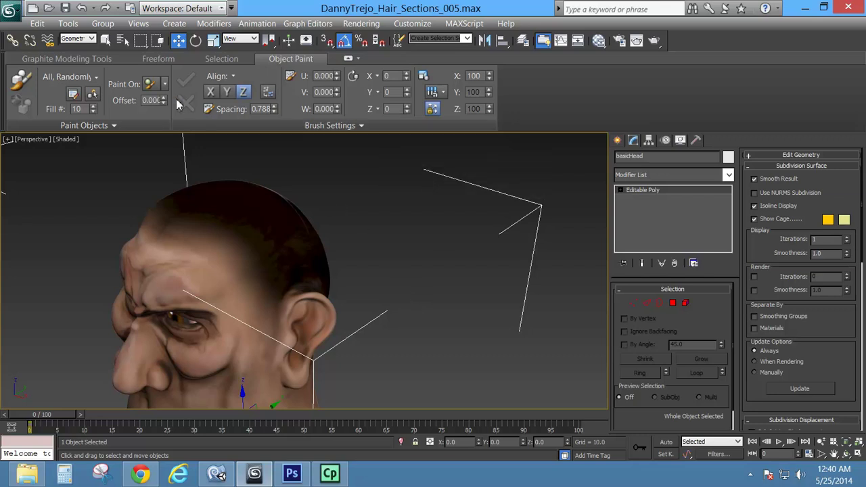
Paint a test stroke of hair sections across the head's forehead with Object Paint.
{"action": "middle_click_drag", "start_coordinate": [381, 275], "coordinate": [338, 266], "text": "alt"}
{"action": "scroll", "coordinate": [338, 266], "scroll_direction": "down", "scroll_amount": 3}
{"action": "scroll", "coordinate": [338, 266], "scroll_direction": "down", "scroll_amount": 1}
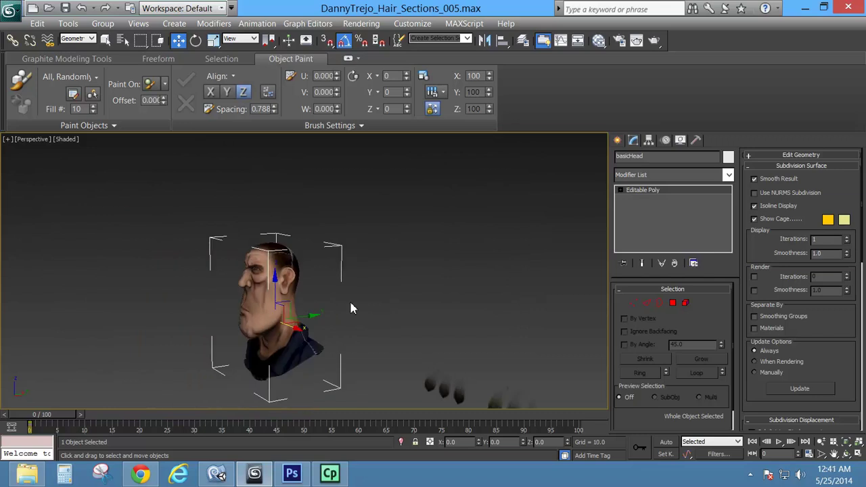
{"action": "scroll", "coordinate": [181, 280], "scroll_direction": "up", "scroll_amount": 4}
{"action": "middle_click_drag", "start_coordinate": [177, 277], "coordinate": [295, 294]}
{"action": "scroll", "coordinate": [296, 296], "scroll_direction": "up", "scroll_amount": 4}
{"action": "mouse_move", "coordinate": [323, 260]}
{"action": "middle_mouse_down", "text": "alt"}
{"action": "mouse_move", "coordinate": [336, 304]}
{"action": "mouse_move", "coordinate": [323, 303]}
{"action": "middle_mouse_up", "text": "alt"}
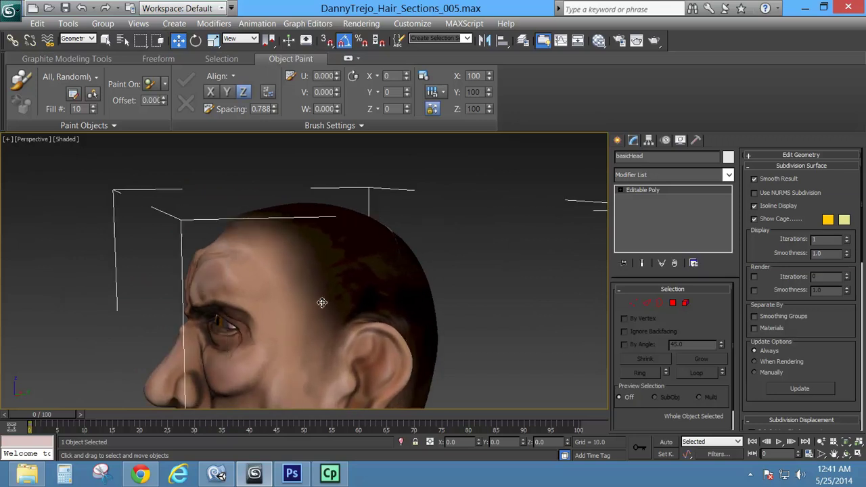
{"action": "left_click", "coordinate": [19, 82]}
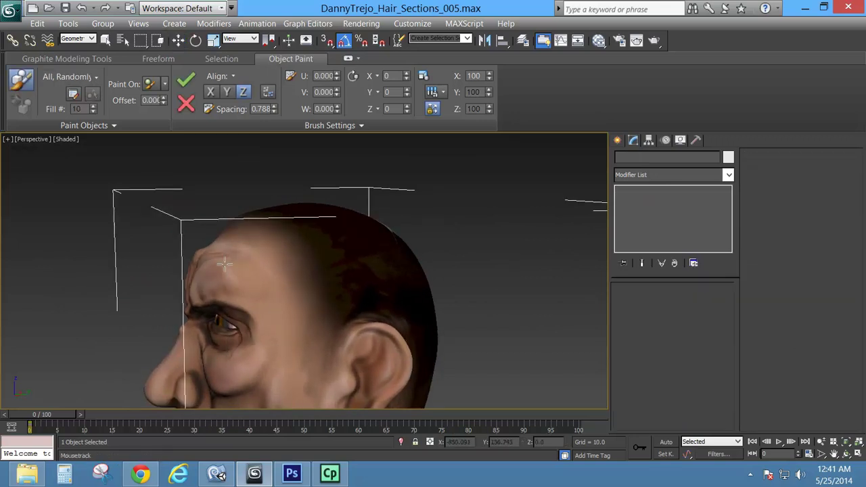
{"action": "middle_click_drag", "start_coordinate": [225, 264], "coordinate": [260, 268], "text": "alt"}
{"action": "mouse_move", "coordinate": [251, 268]}
{"action": "left_mouse_down"}
{"action": "mouse_move", "coordinate": [216, 267]}
{"action": "mouse_move", "coordinate": [318, 264]}
{"action": "mouse_move", "coordinate": [373, 271]}
{"action": "mouse_move", "coordinate": [383, 284]}
{"action": "left_mouse_up"}
{"action": "mouse_move", "coordinate": [383, 285]}
{"action": "middle_mouse_down", "text": "alt"}
{"action": "mouse_move", "coordinate": [433, 300]}
{"action": "mouse_move", "coordinate": [404, 336]}
{"action": "mouse_move", "coordinate": [381, 337]}
{"action": "mouse_move", "coordinate": [380, 285]}
{"action": "middle_mouse_up", "text": "alt"}
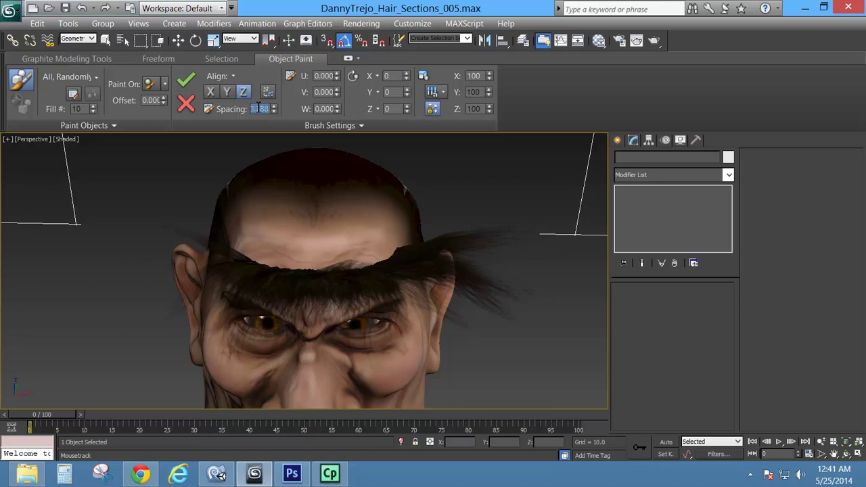
Set the brush spacing to 4 and discard the painted forehead stroke.
{"action": "type", "text": "4"}
{"action": "key", "text": "Return"}
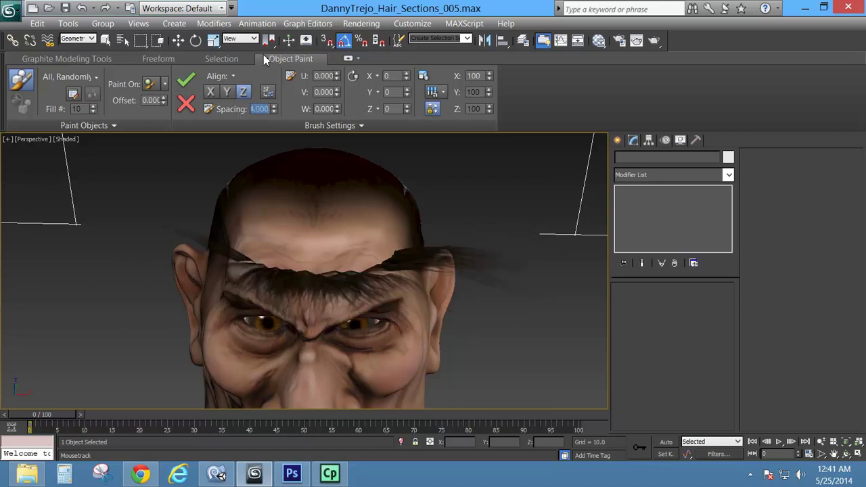
{"action": "middle_click_drag", "start_coordinate": [311, 274], "coordinate": [205, 291], "text": "alt"}
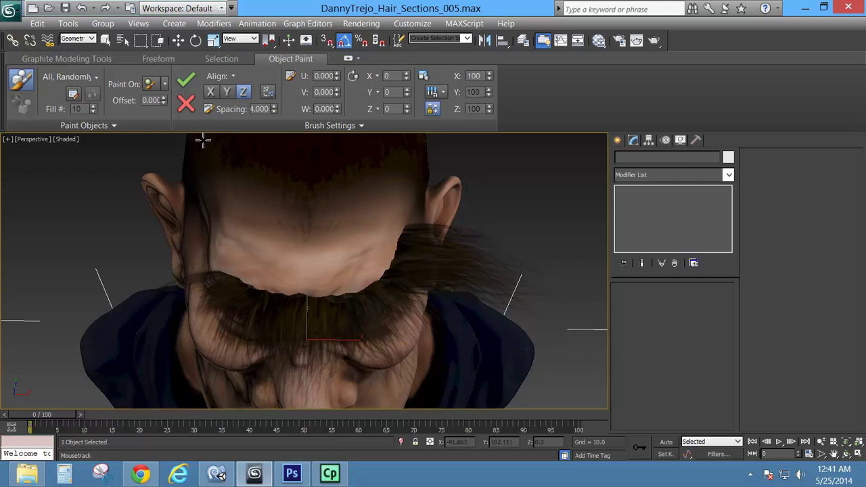
{"action": "left_click", "coordinate": [188, 102]}
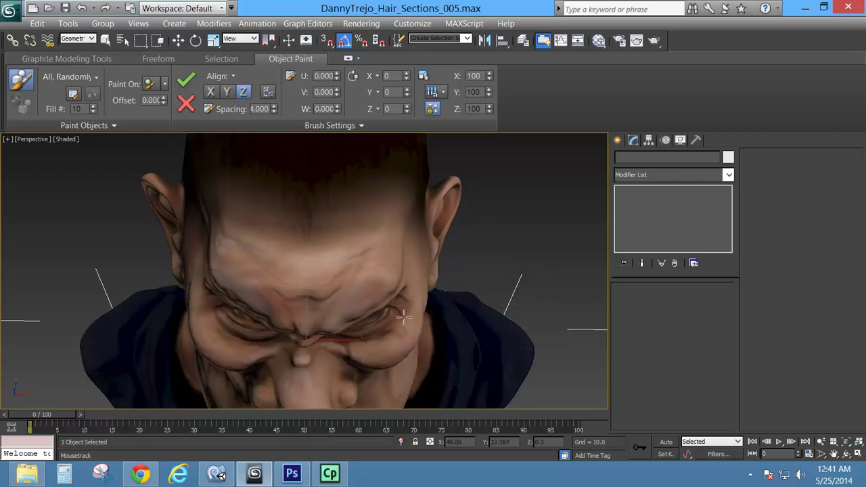
Leave paint mode, remove every hair section from the Paint Objects list, and close the list.
{"action": "middle_click_drag", "start_coordinate": [403, 316], "coordinate": [387, 287], "text": "alt"}
{"action": "scroll", "coordinate": [419, 291], "scroll_direction": "down", "scroll_amount": 6}
{"action": "scroll", "coordinate": [577, 255], "scroll_direction": "up", "scroll_amount": 2}
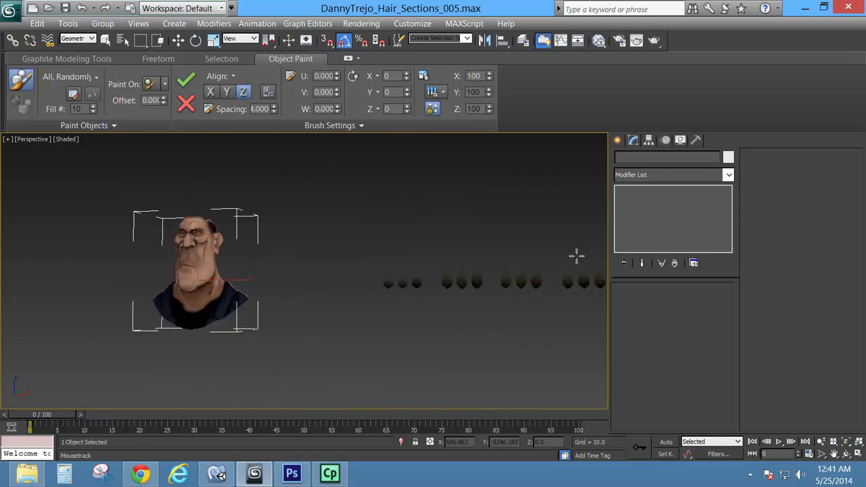
{"action": "mouse_move", "coordinate": [577, 255]}
{"action": "middle_mouse_down"}
{"action": "mouse_move", "coordinate": [408, 280]}
{"action": "mouse_move", "coordinate": [396, 247]}
{"action": "middle_mouse_up"}
{"action": "key", "text": "w"}
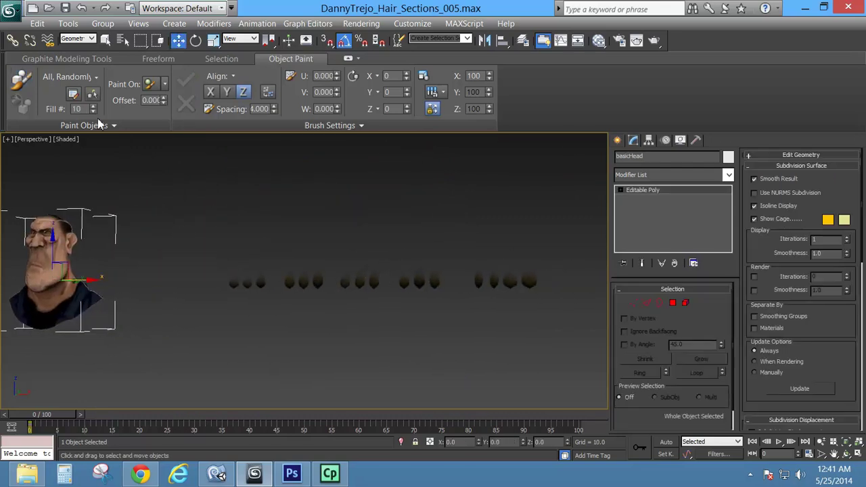
{"action": "left_click", "coordinate": [73, 93]}
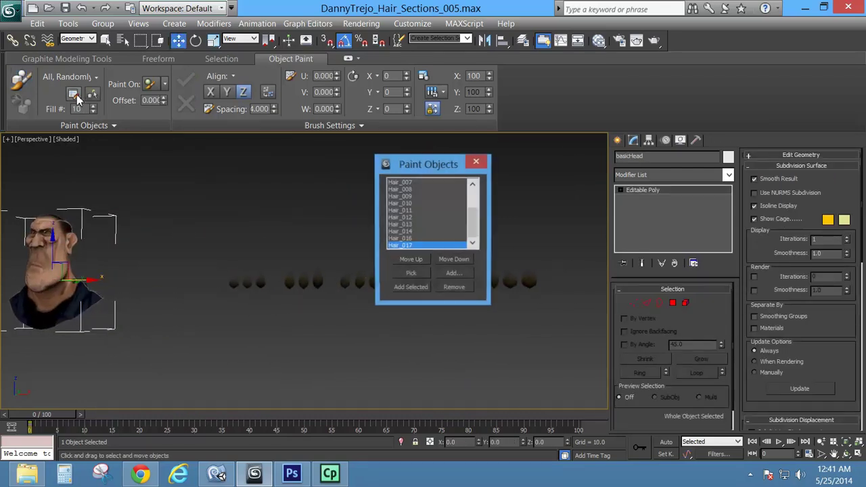
{"action": "left_click", "coordinate": [457, 288]}
{"action": "left_click", "coordinate": [457, 287]}
{"action": "left_click", "coordinate": [458, 288]}
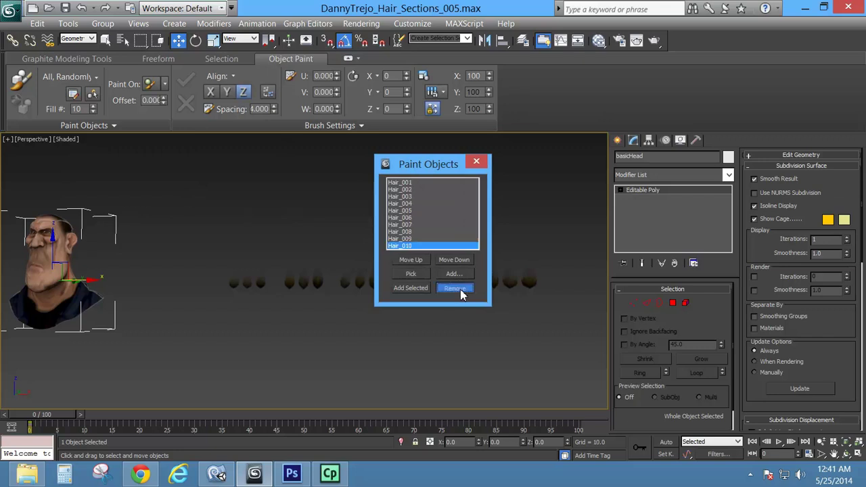
{"action": "left_click", "coordinate": [457, 288]}
{"action": "left_click", "coordinate": [460, 289]}
{"action": "left_click", "coordinate": [460, 289]}
{"action": "left_click", "coordinate": [460, 288]}
{"action": "left_click", "coordinate": [460, 289]}
{"action": "left_click", "coordinate": [460, 289]}
{"action": "left_click", "coordinate": [460, 289]}
{"action": "left_click", "coordinate": [460, 289]}
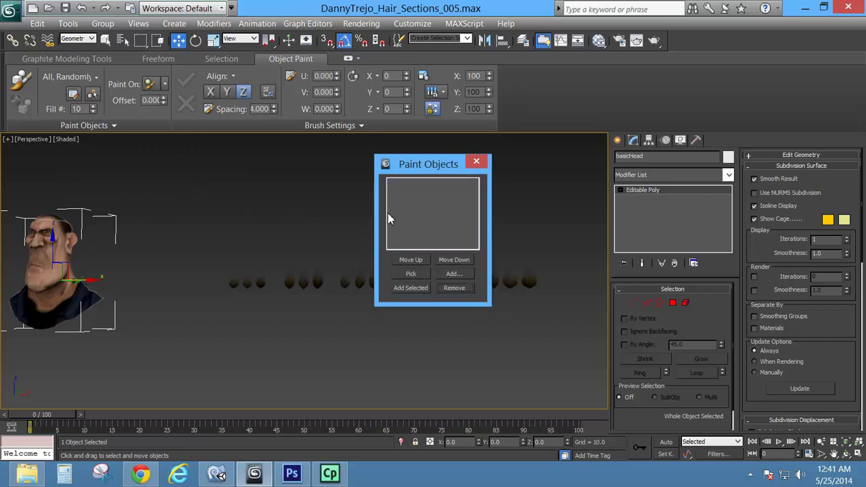
{"action": "left_click", "coordinate": [477, 164]}
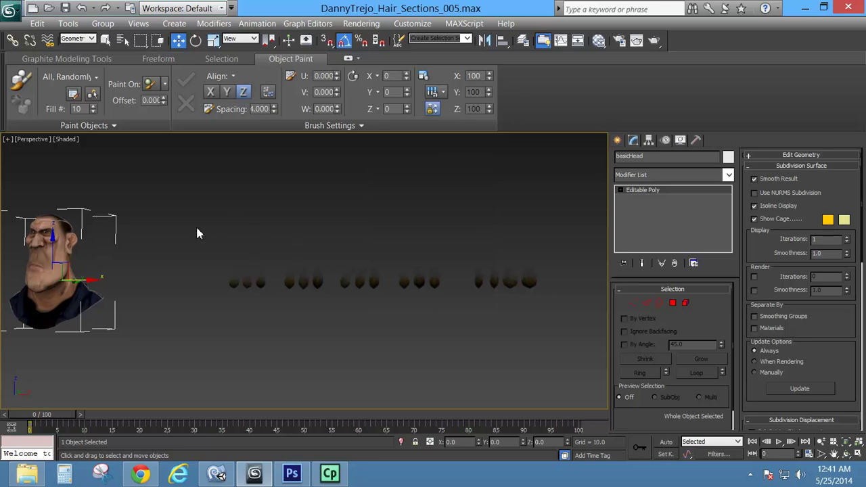
Select all 16 hair sections and rotate them a quarter turn about the Z axis.
{"action": "left_click_drag", "start_coordinate": [548, 321], "coordinate": [561, 323]}
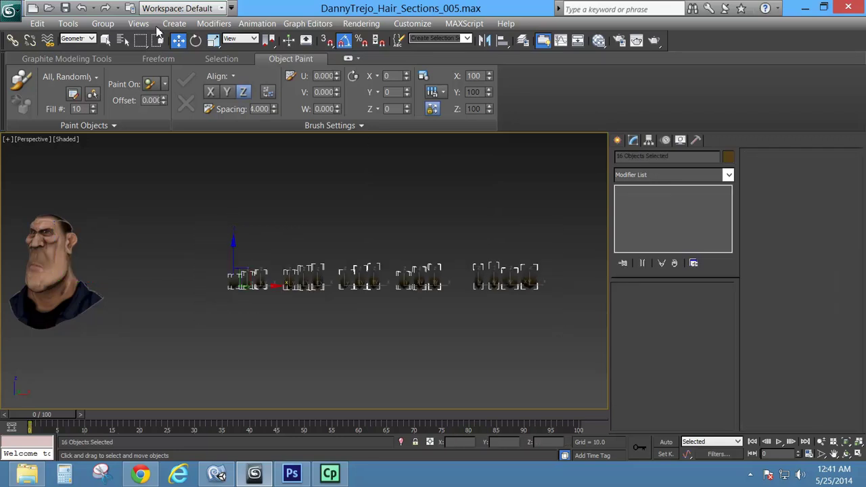
{"action": "left_click", "coordinate": [195, 40]}
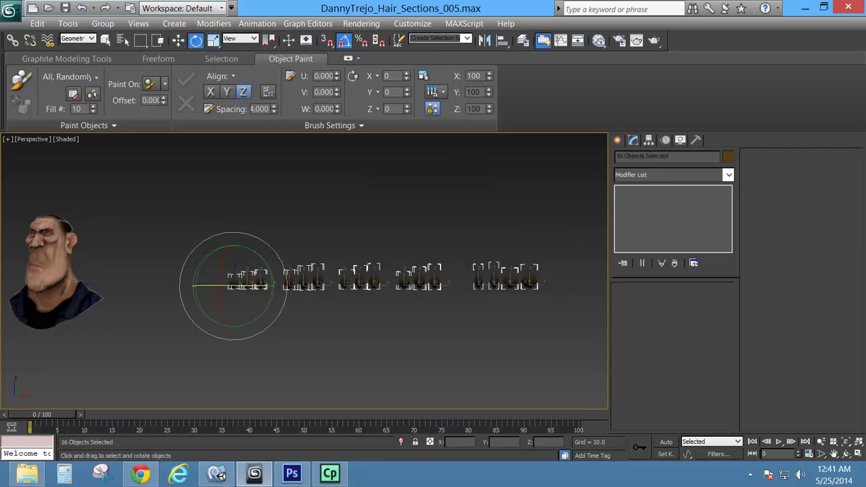
{"action": "left_click_drag", "start_coordinate": [203, 286], "coordinate": [203, 325]}
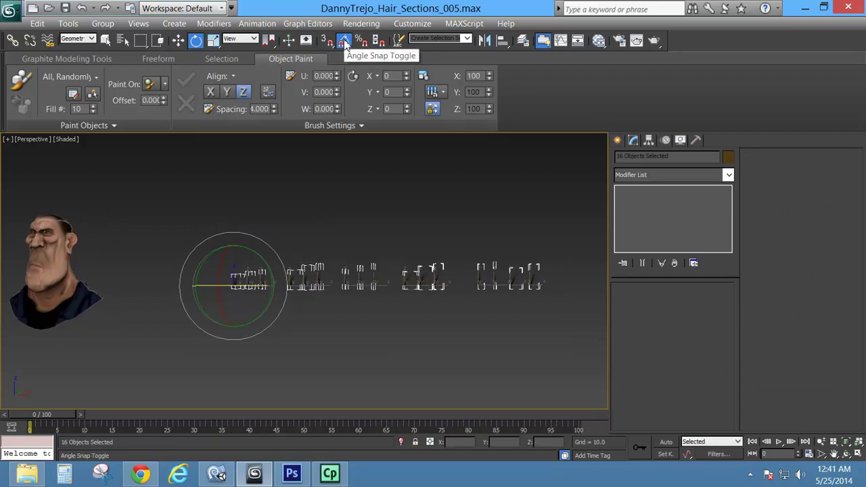
Align the pivots of the 16 hair sections to the world without affecting their geometry.
{"action": "left_click", "coordinate": [646, 142]}
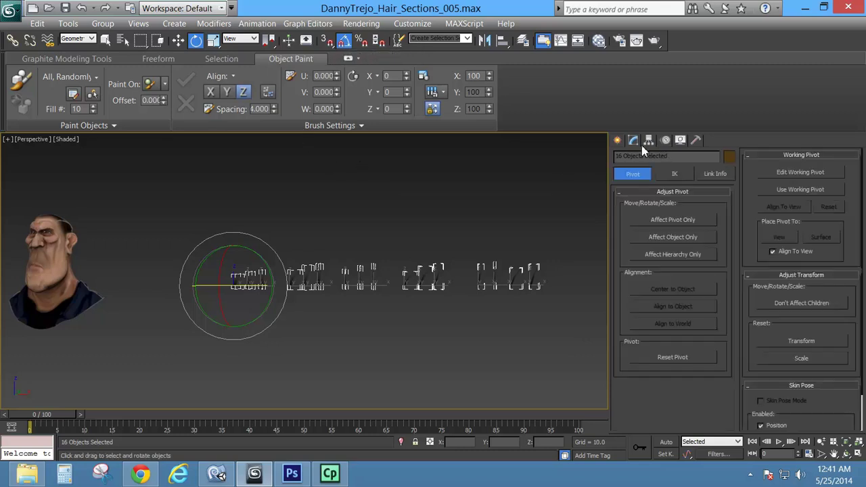
{"action": "left_click", "coordinate": [682, 222]}
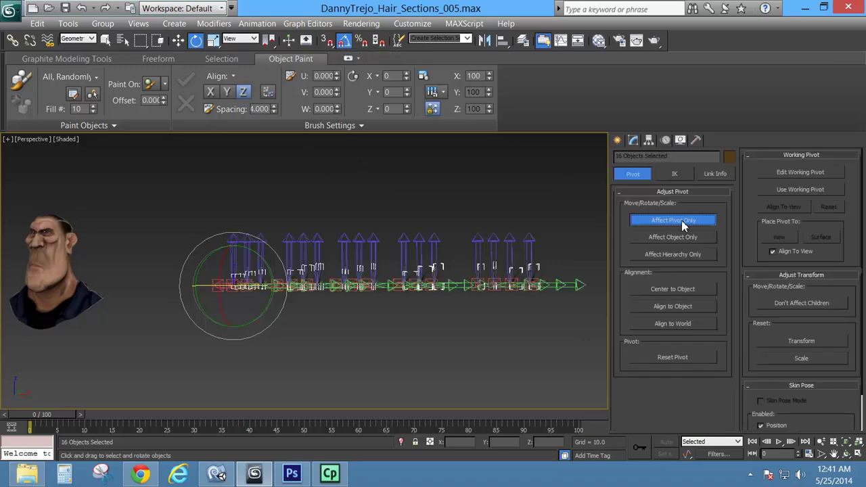
{"action": "left_click", "coordinate": [675, 326]}
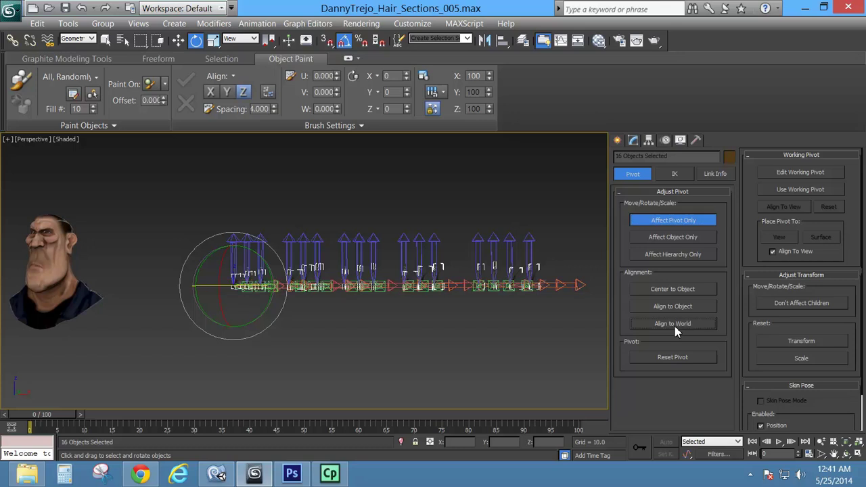
{"action": "left_click", "coordinate": [671, 221]}
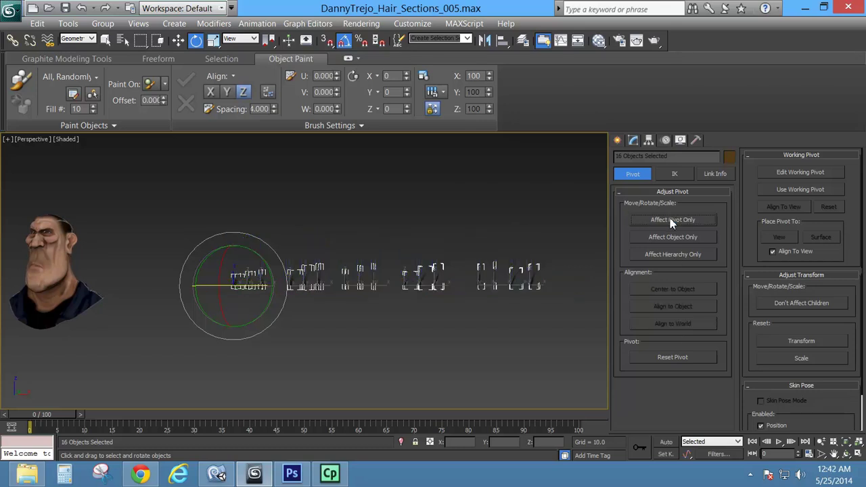
Add the 16 selected hair sections to the Paint Objects list and close the list.
{"action": "middle_click_drag", "start_coordinate": [178, 253], "coordinate": [273, 251]}
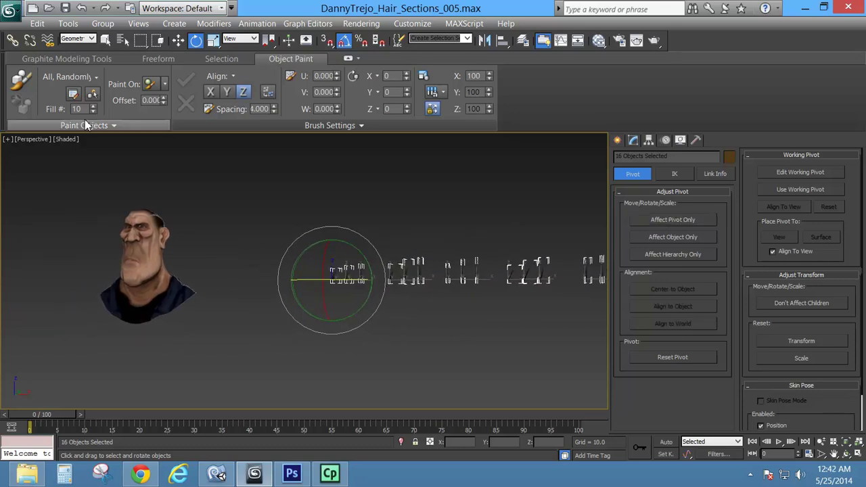
{"action": "left_click", "coordinate": [75, 94]}
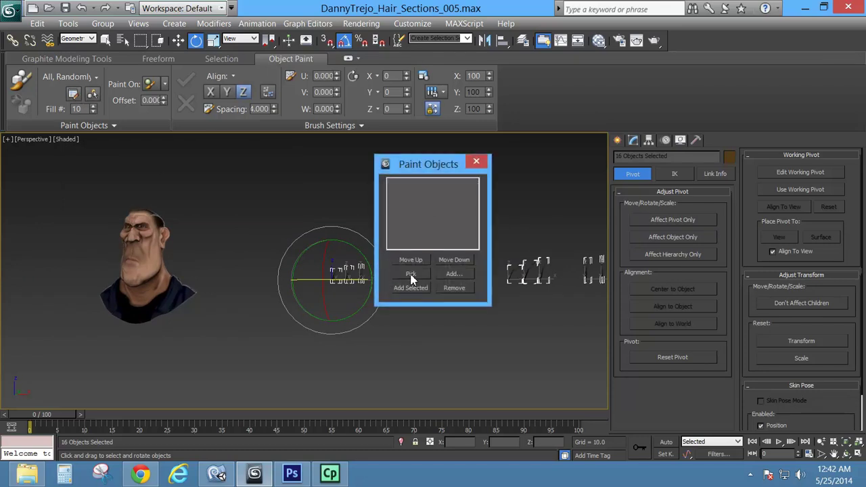
{"action": "left_click", "coordinate": [411, 287]}
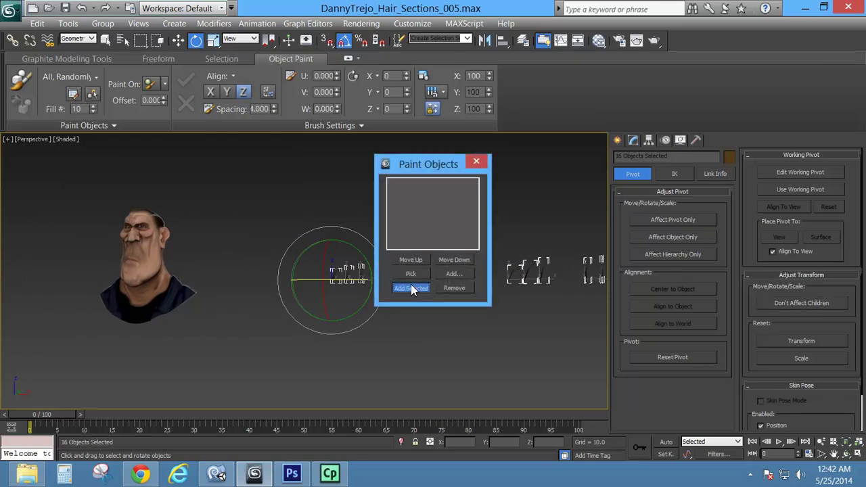
{"action": "left_click", "coordinate": [477, 162]}
Select the character's head, enable object painting, and paint a stroke of hair from the forehead along the hairline to above the ear.
{"action": "middle_click_drag", "start_coordinate": [227, 268], "coordinate": [315, 286], "text": "alt"}
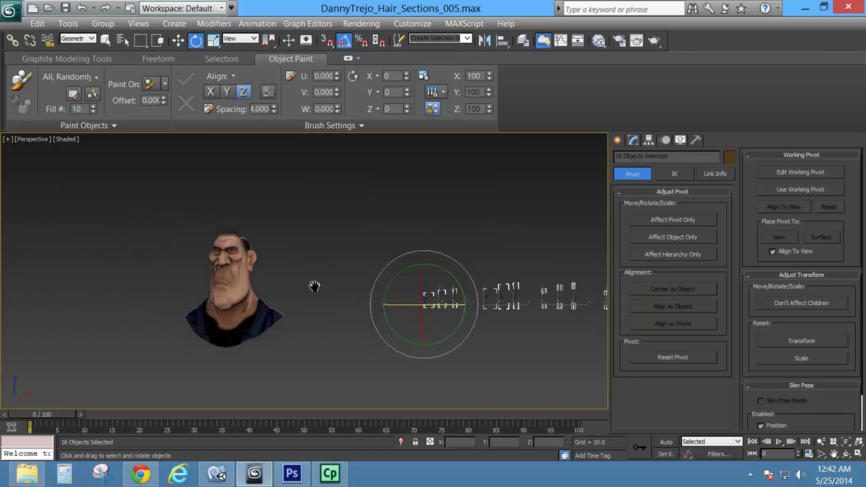
{"action": "left_click", "coordinate": [226, 238]}
{"action": "middle_click_drag", "start_coordinate": [227, 239], "coordinate": [265, 306], "text": "alt"}
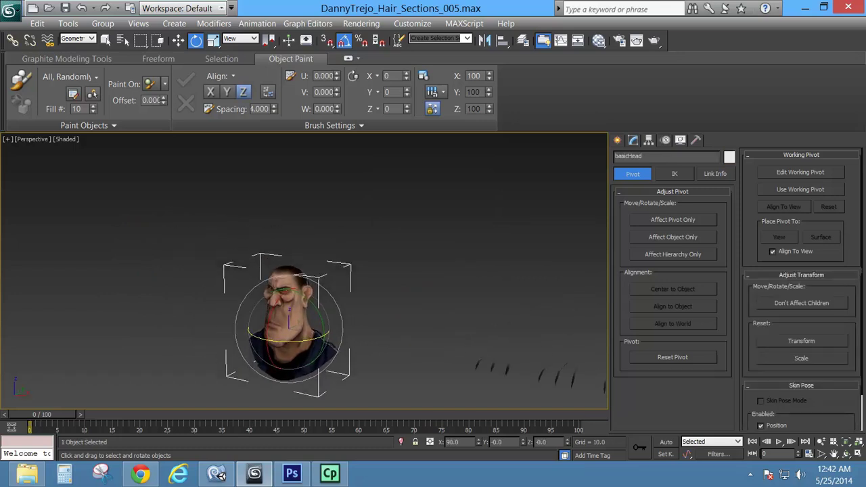
{"action": "scroll", "coordinate": [265, 306], "scroll_direction": "up", "scroll_amount": 5}
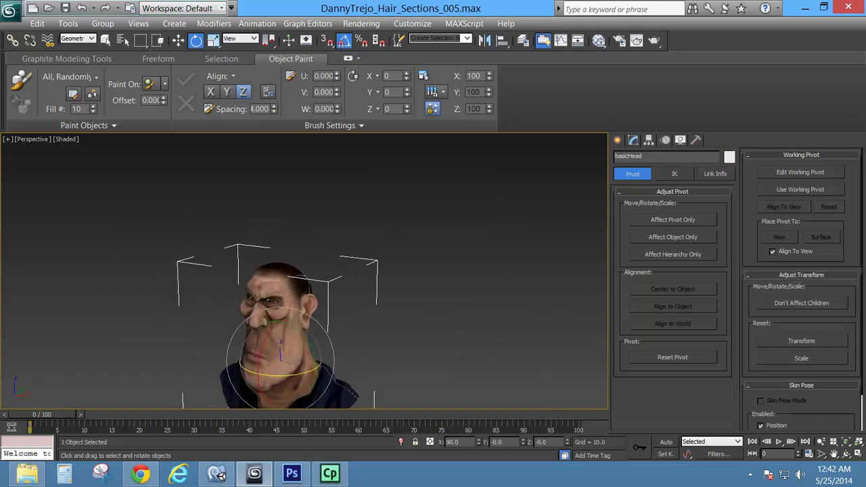
{"action": "scroll", "coordinate": [294, 310], "scroll_direction": "up", "scroll_amount": 6}
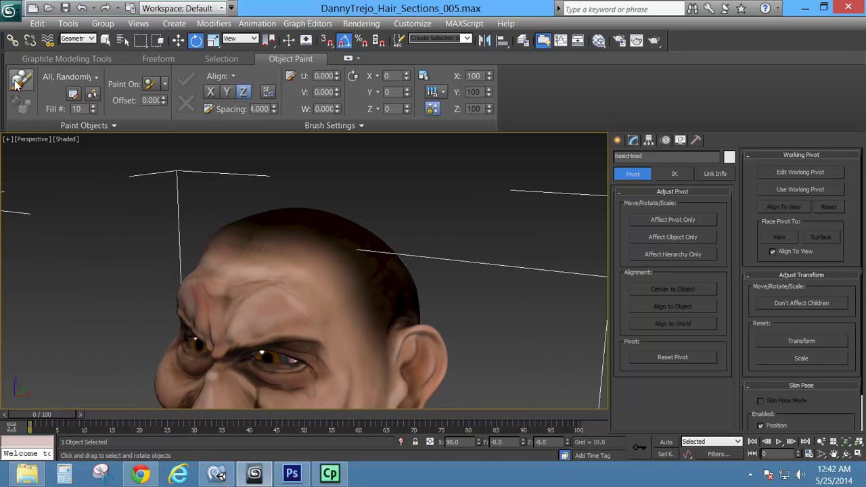
{"action": "scroll", "coordinate": [310, 287], "scroll_direction": "down", "scroll_amount": 6}
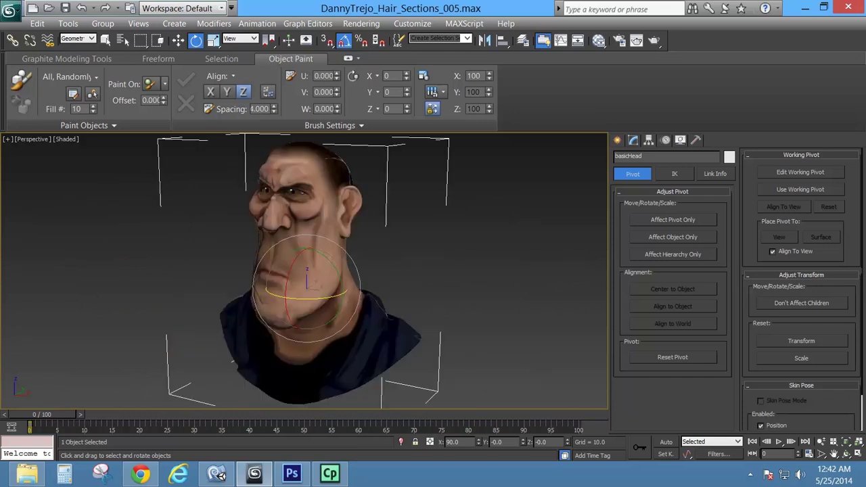
{"action": "scroll", "coordinate": [319, 170], "scroll_direction": "up", "scroll_amount": 5}
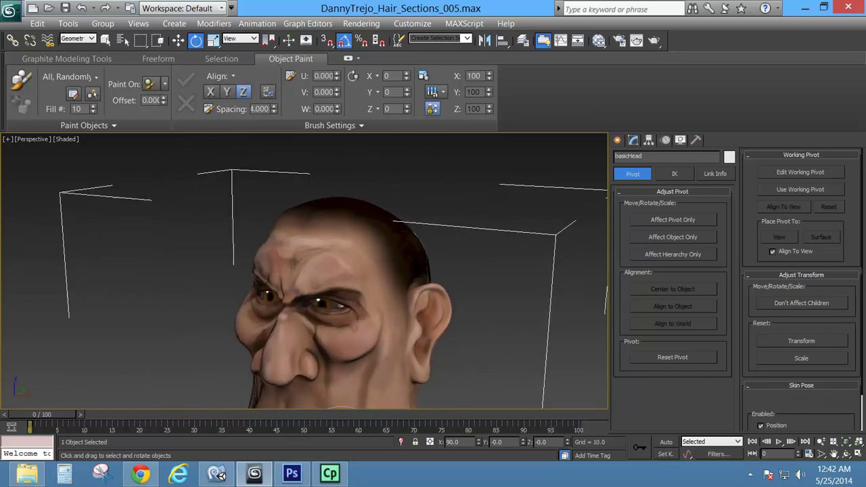
{"action": "mouse_move", "coordinate": [319, 170]}
{"action": "middle_mouse_down"}
{"action": "mouse_move", "coordinate": [313, 231]}
{"action": "mouse_move", "coordinate": [299, 233]}
{"action": "middle_mouse_up"}
{"action": "left_click", "coordinate": [21, 80]}
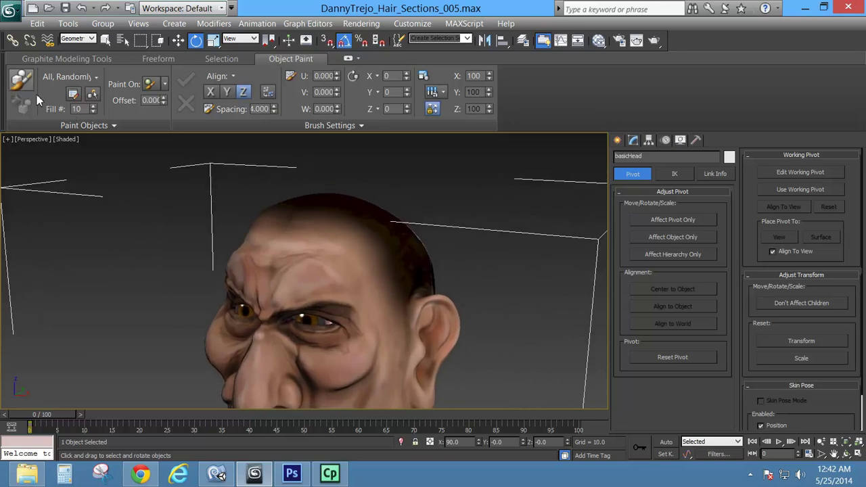
{"action": "mouse_move", "coordinate": [264, 250]}
{"action": "left_mouse_down"}
{"action": "mouse_move", "coordinate": [379, 264]}
{"action": "mouse_move", "coordinate": [398, 277]}
{"action": "left_mouse_up"}
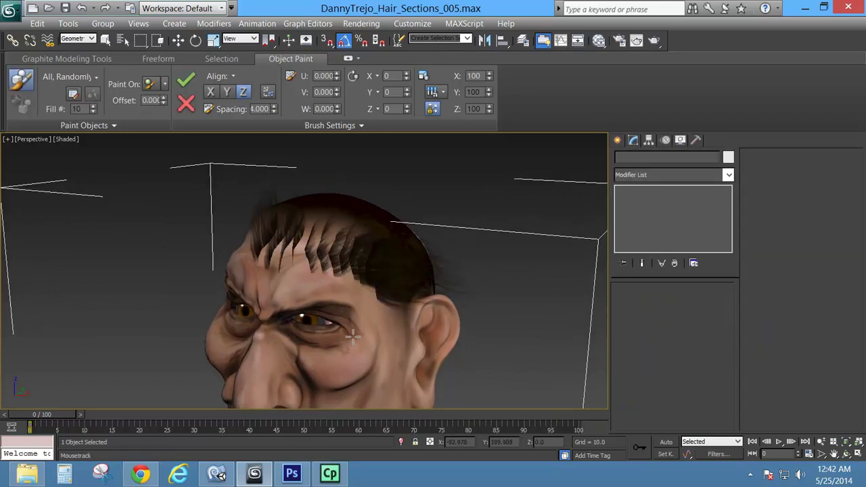
Reduce the brush spacing of the painted hair to 1.982.
{"action": "middle_click_drag", "start_coordinate": [352, 337], "coordinate": [312, 332], "text": "alt"}
{"action": "scroll", "coordinate": [311, 332], "scroll_direction": "up", "scroll_amount": 2}
{"action": "middle_click_drag", "start_coordinate": [252, 270], "coordinate": [217, 256], "text": "alt"}
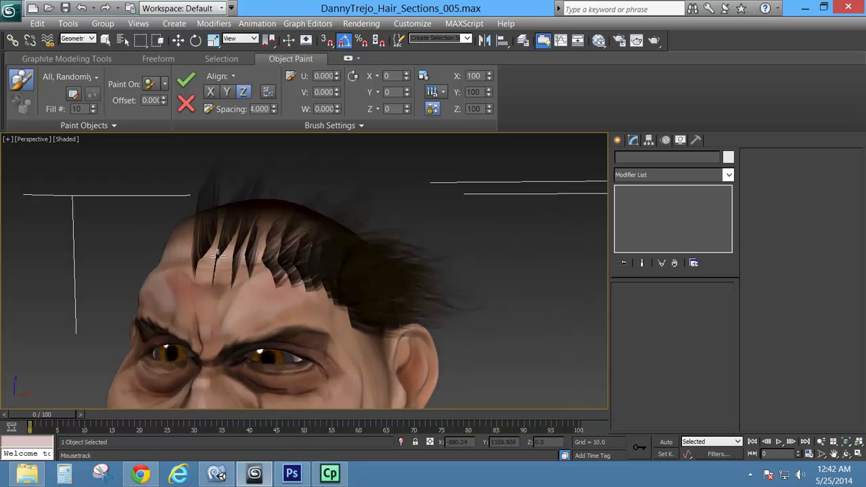
{"action": "middle_click_drag", "start_coordinate": [299, 274], "coordinate": [253, 278], "text": "alt"}
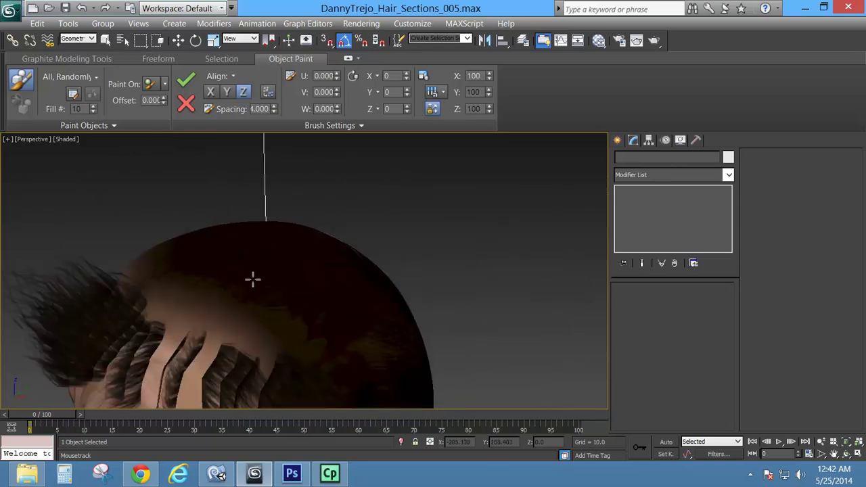
{"action": "middle_click_drag", "start_coordinate": [227, 321], "coordinate": [269, 295], "text": "alt"}
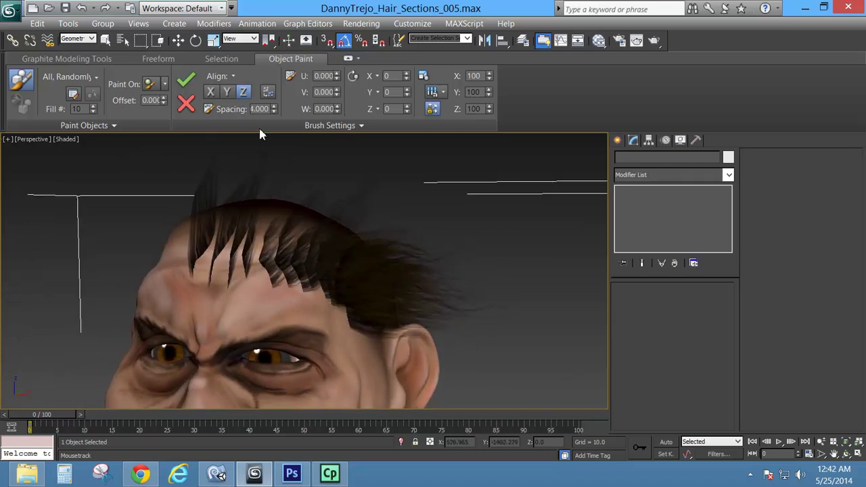
{"action": "left_click_drag", "start_coordinate": [274, 111], "coordinate": [267, 266]}
{"action": "mouse_move", "coordinate": [266, 267]}
{"action": "middle_mouse_down", "text": "alt"}
{"action": "mouse_move", "coordinate": [273, 258]}
{"action": "mouse_move", "coordinate": [233, 262]}
{"action": "mouse_move", "coordinate": [274, 264]}
{"action": "middle_mouse_up", "text": "alt"}
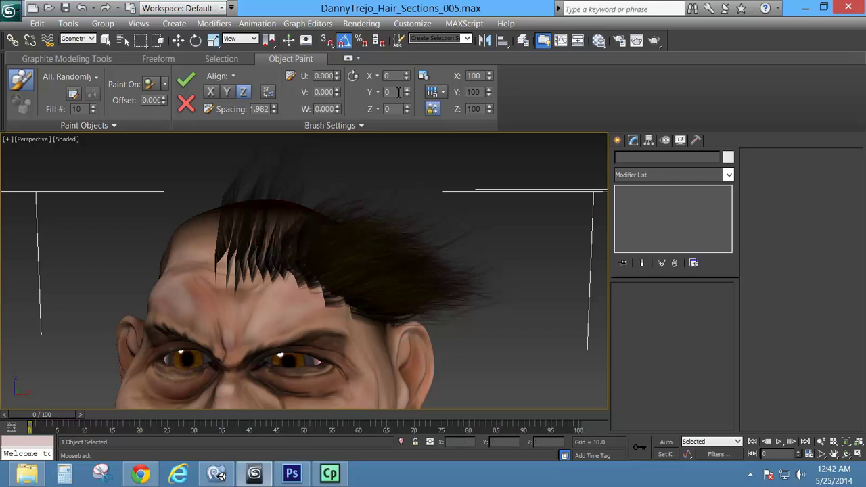
Rotate the painted hair about the Y axis, trying 58 and 50 before setting the rotation to 45.
{"action": "mouse_move", "coordinate": [406, 92]}
{"action": "left_mouse_down"}
{"action": "mouse_move", "coordinate": [391, 23]}
{"action": "mouse_move", "coordinate": [384, 54]}
{"action": "left_mouse_up"}
{"action": "middle_click_drag", "start_coordinate": [338, 236], "coordinate": [331, 257], "text": "alt"}
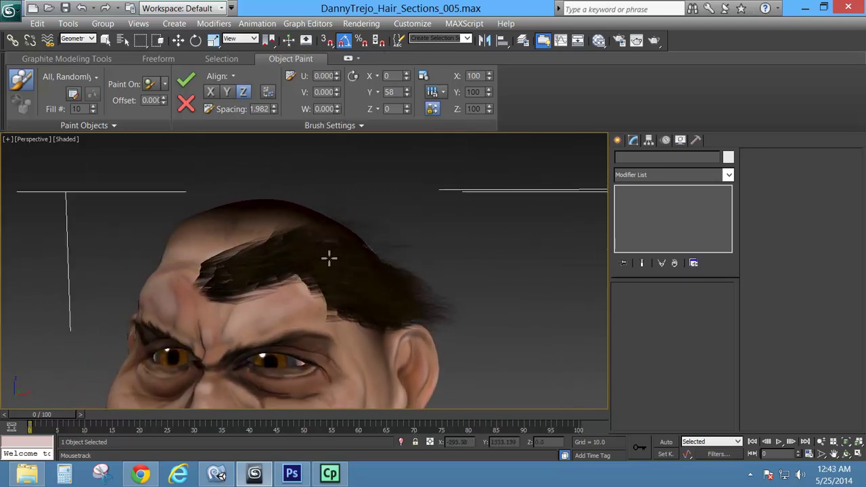
{"action": "double_click", "coordinate": [400, 91]}
{"action": "type", "text": "5"}
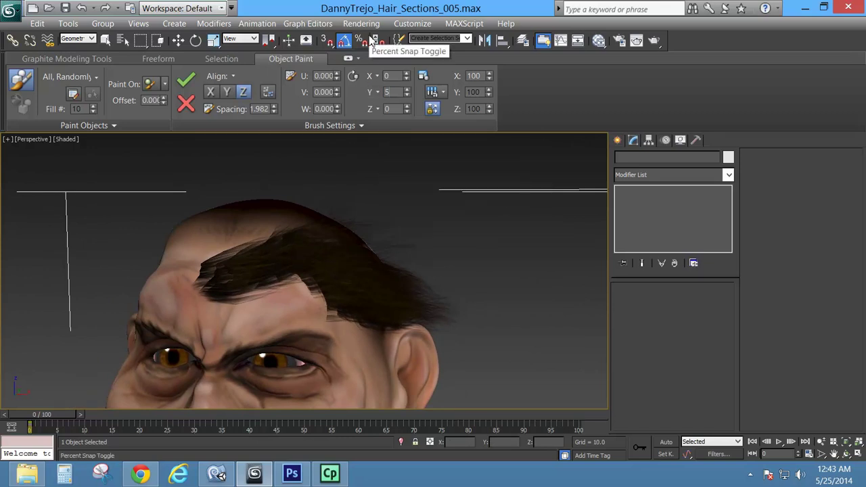
{"action": "type", "text": "0"}
{"action": "key", "text": "Return"}
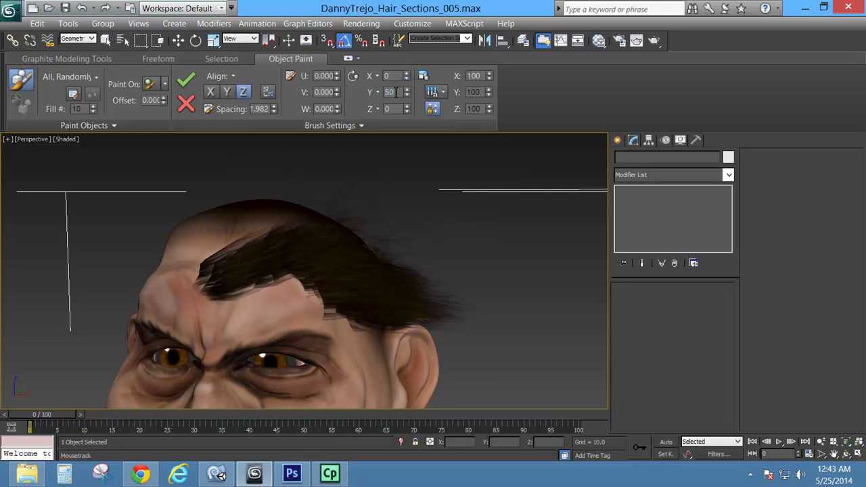
{"action": "type", "text": "45"}
{"action": "key", "text": "Return"}
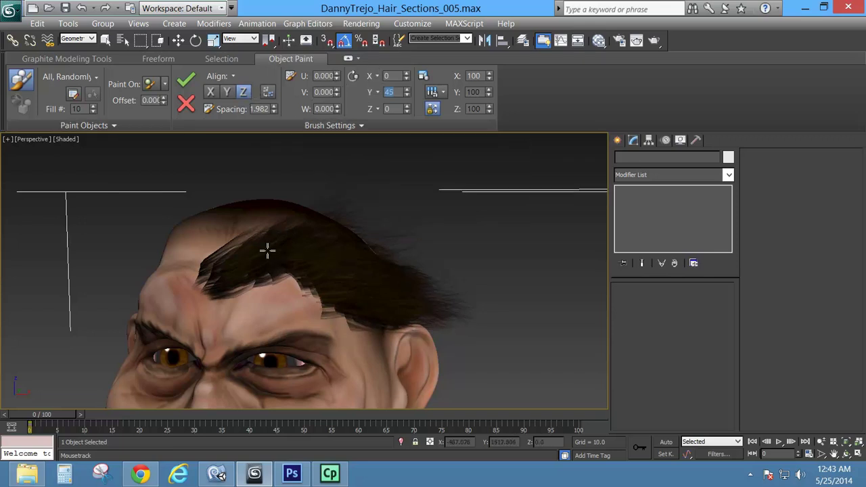
{"action": "middle_click_drag", "start_coordinate": [267, 251], "coordinate": [316, 304], "text": "alt"}
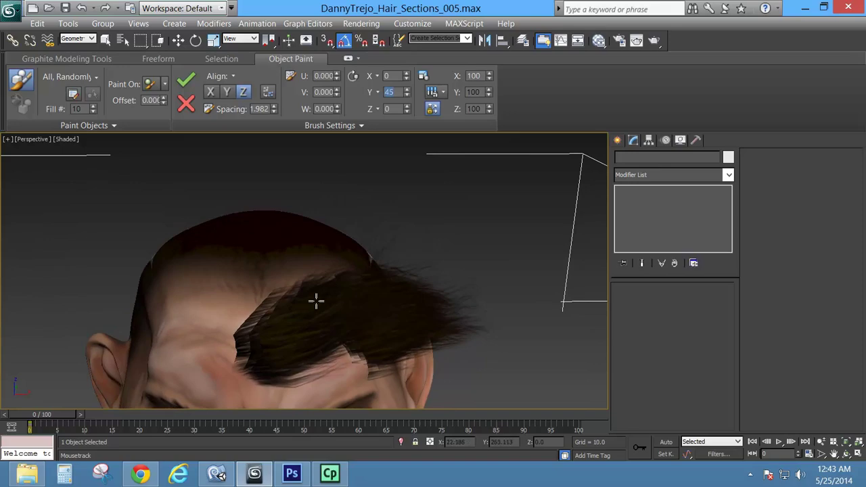
{"action": "middle_click_drag", "start_coordinate": [379, 305], "coordinate": [339, 296], "text": "alt"}
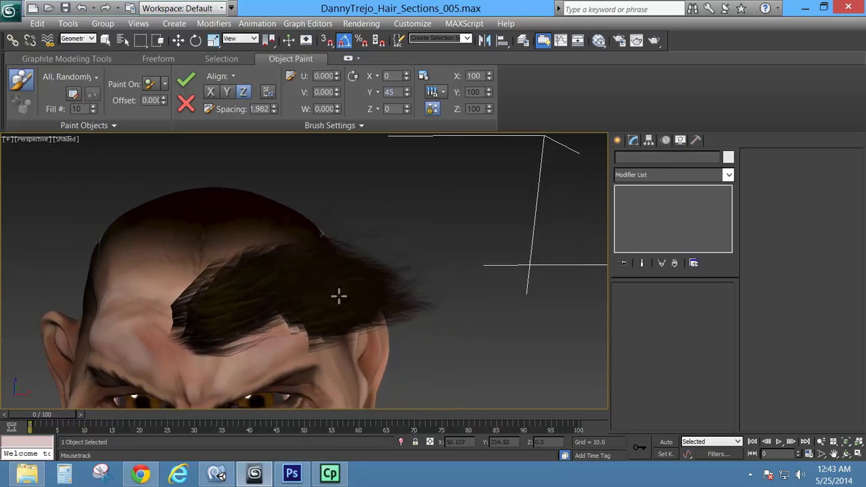
Display edged faces to inspect the hair against the head's mesh, and discard the painted forehead stroke.
{"action": "key", "text": "F4"}
{"action": "middle_click_drag", "start_coordinate": [307, 270], "coordinate": [318, 296], "text": "alt"}
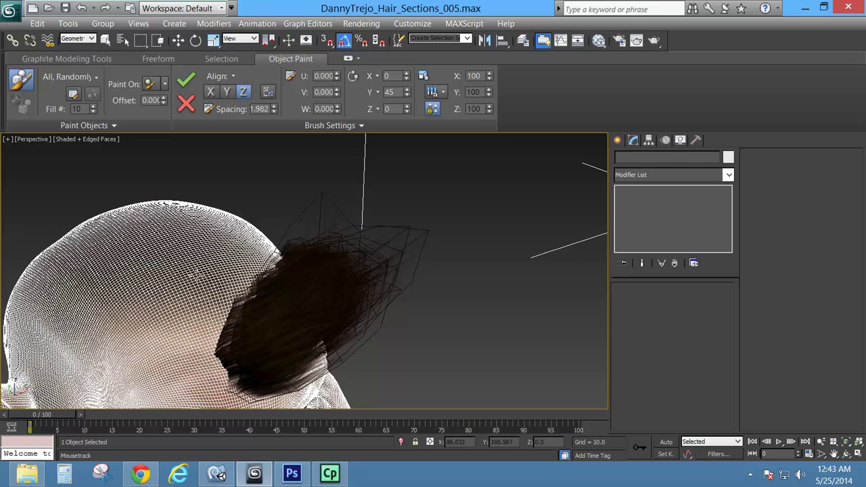
{"action": "middle_click_drag", "start_coordinate": [203, 274], "coordinate": [245, 265], "text": "alt"}
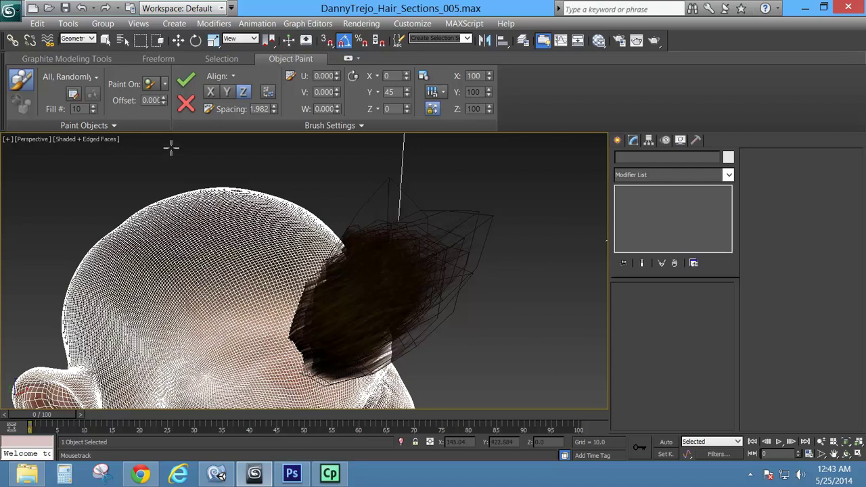
{"action": "left_click", "coordinate": [244, 92]}
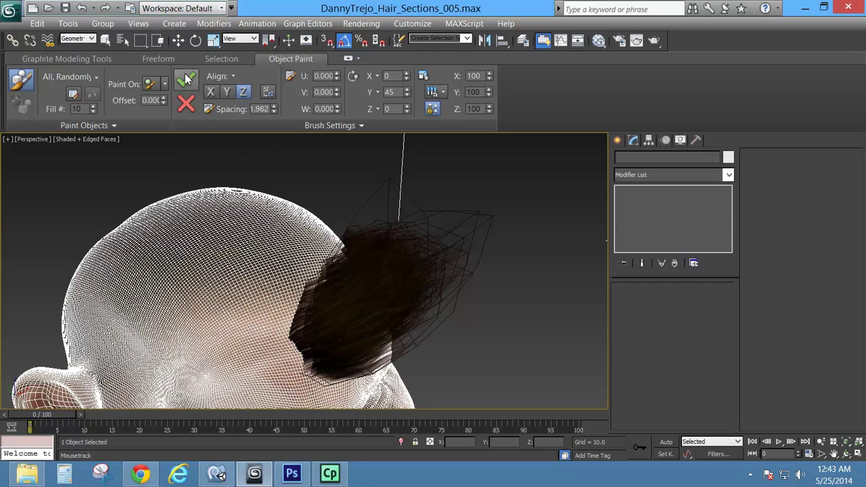
{"action": "left_click", "coordinate": [188, 105]}
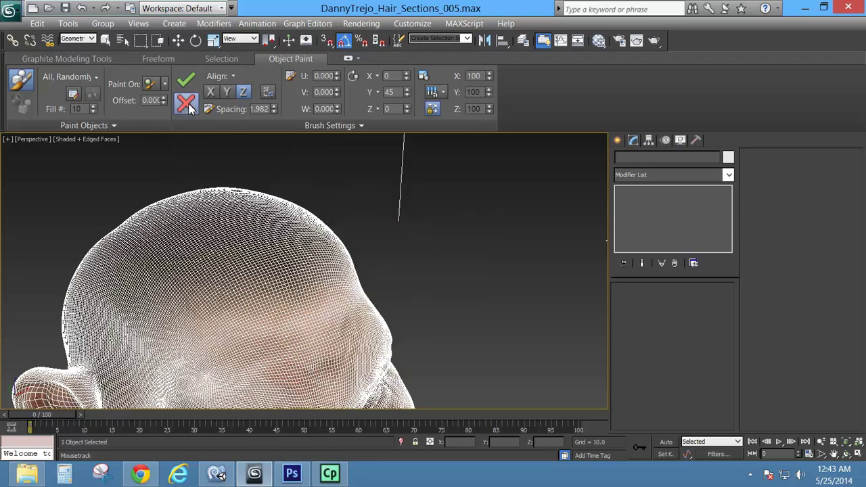
Hide the edged faces and paint hair on the side of the head, from above the ear down behind it to the neck.
{"action": "middle_click_drag", "start_coordinate": [271, 318], "coordinate": [95, 318], "text": "alt"}
{"action": "key", "text": "F4"}
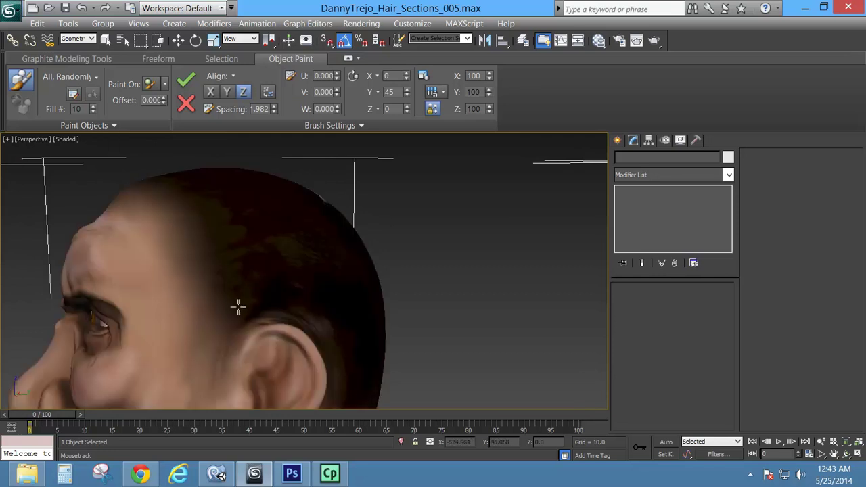
{"action": "mouse_move", "coordinate": [237, 305]}
{"action": "middle_mouse_down", "text": "alt"}
{"action": "mouse_move", "coordinate": [216, 299]}
{"action": "mouse_move", "coordinate": [223, 298]}
{"action": "middle_mouse_up", "text": "alt"}
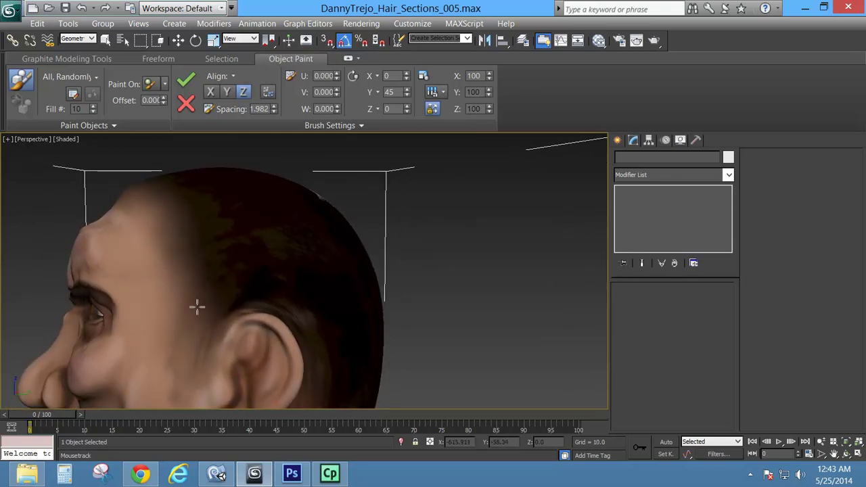
{"action": "mouse_move", "coordinate": [203, 303]}
{"action": "left_mouse_down"}
{"action": "mouse_move", "coordinate": [304, 291]}
{"action": "mouse_move", "coordinate": [344, 350]}
{"action": "mouse_move", "coordinate": [325, 416]}
{"action": "left_mouse_up"}
{"action": "middle_click_drag", "start_coordinate": [337, 338], "coordinate": [296, 336]}
{"action": "middle_click_drag", "start_coordinate": [236, 264], "coordinate": [181, 252], "text": "alt"}
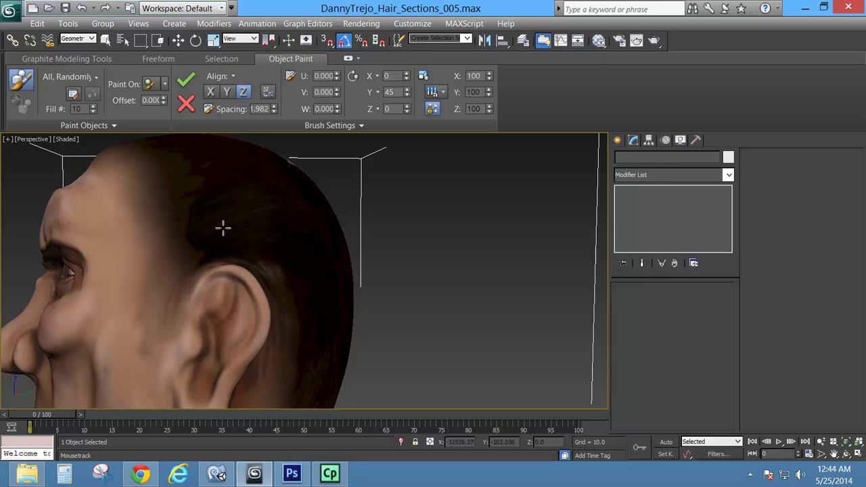
{"action": "mouse_move", "coordinate": [178, 235]}
{"action": "left_mouse_down"}
{"action": "mouse_move", "coordinate": [216, 228]}
{"action": "mouse_move", "coordinate": [270, 257]}
{"action": "mouse_move", "coordinate": [290, 345]}
{"action": "mouse_move", "coordinate": [283, 404]}
{"action": "left_mouse_up"}
Render a close-up perspective view of the painted hair around the ear, and close the rendered frame.
{"action": "scroll", "coordinate": [294, 253], "scroll_direction": "down", "scroll_amount": 5}
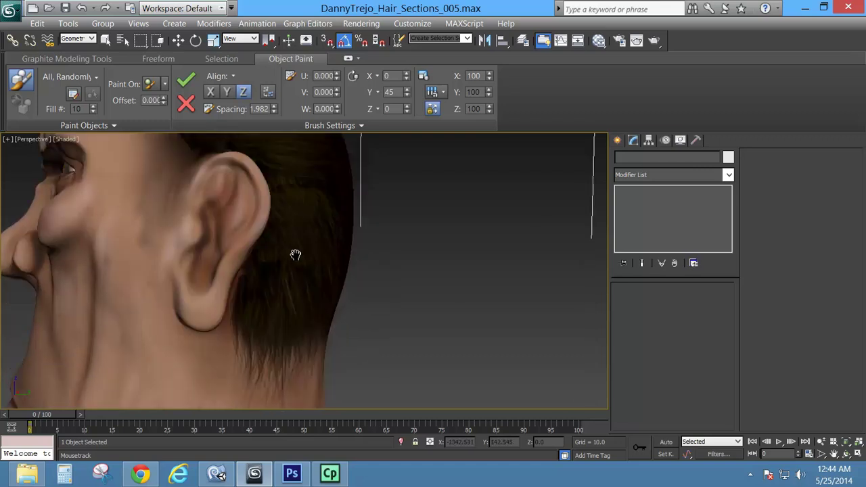
{"action": "middle_click_drag", "start_coordinate": [292, 257], "coordinate": [363, 266], "text": "alt"}
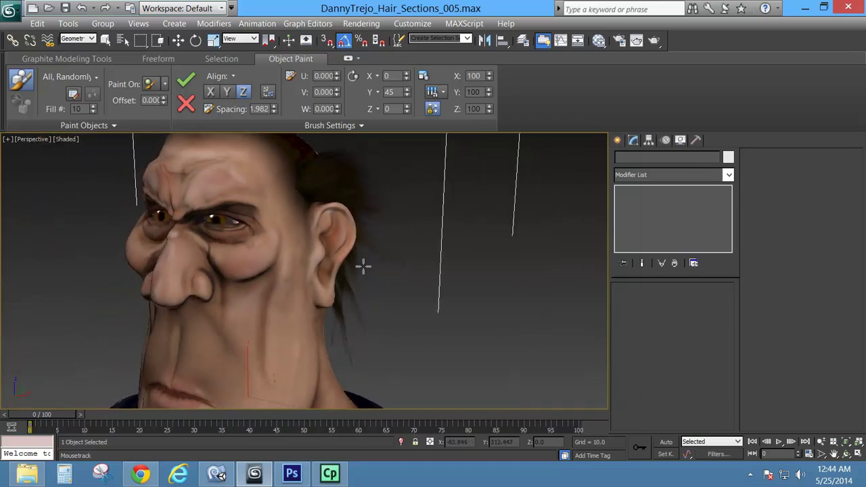
{"action": "middle_click_drag", "start_coordinate": [371, 235], "coordinate": [316, 328], "text": "alt"}
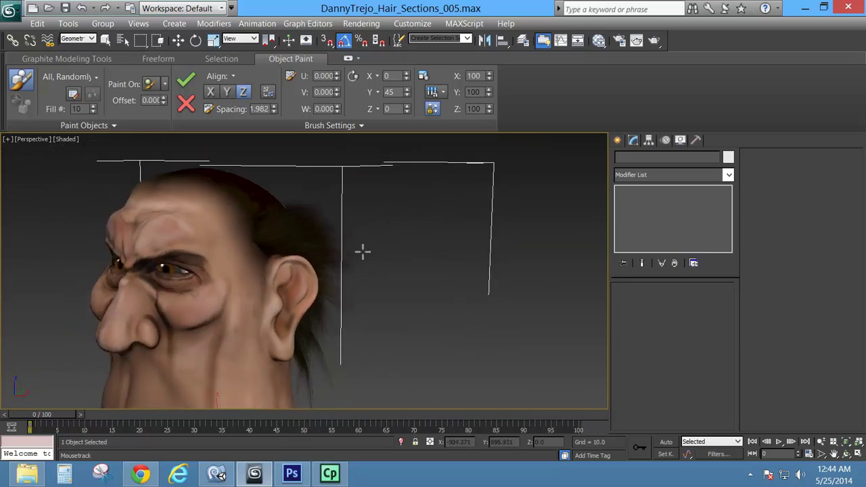
{"action": "middle_click_drag", "start_coordinate": [362, 251], "coordinate": [325, 283]}
{"action": "scroll", "coordinate": [325, 283], "scroll_direction": "up", "scroll_amount": 6}
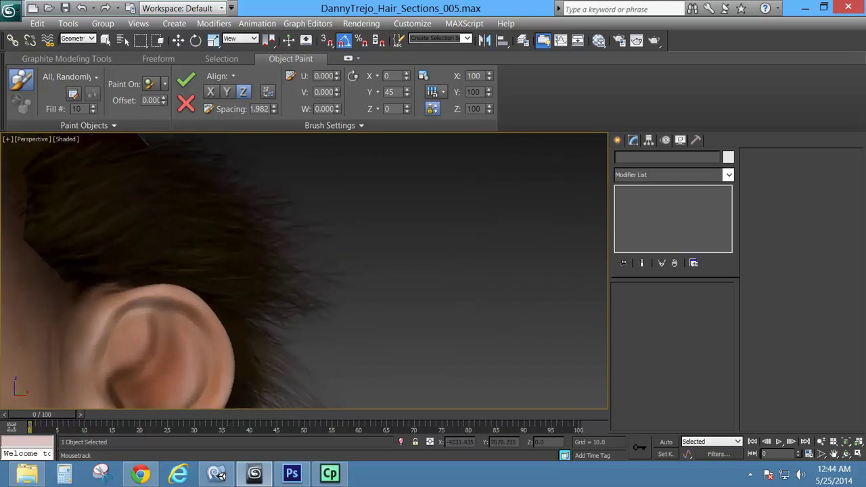
{"action": "middle_click_drag", "start_coordinate": [328, 199], "coordinate": [392, 270], "text": "alt"}
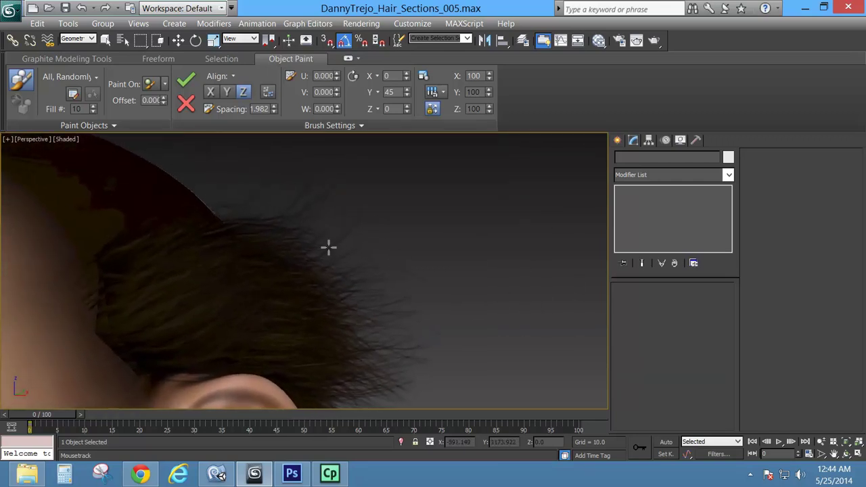
{"action": "left_click", "coordinate": [637, 40]}
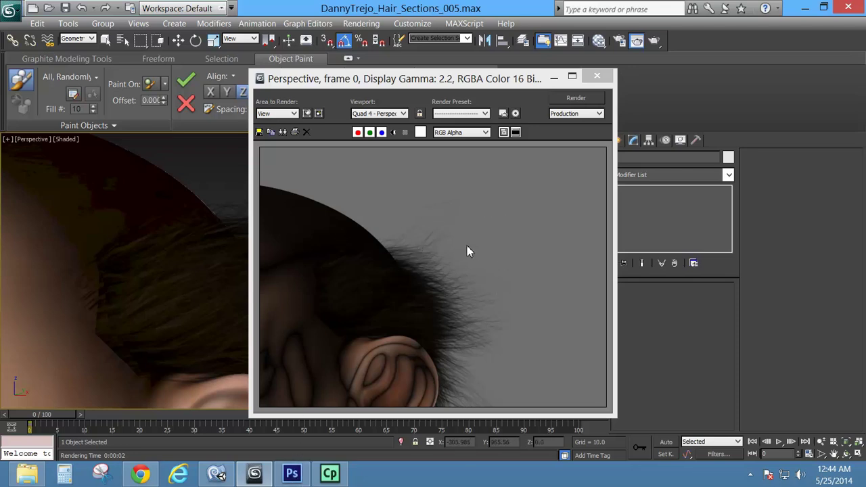
{"action": "left_click", "coordinate": [596, 77]}
{"action": "scroll", "coordinate": [374, 261], "scroll_direction": "down", "scroll_amount": 3}
{"action": "scroll", "coordinate": [155, 296], "scroll_direction": "down", "scroll_amount": 2}
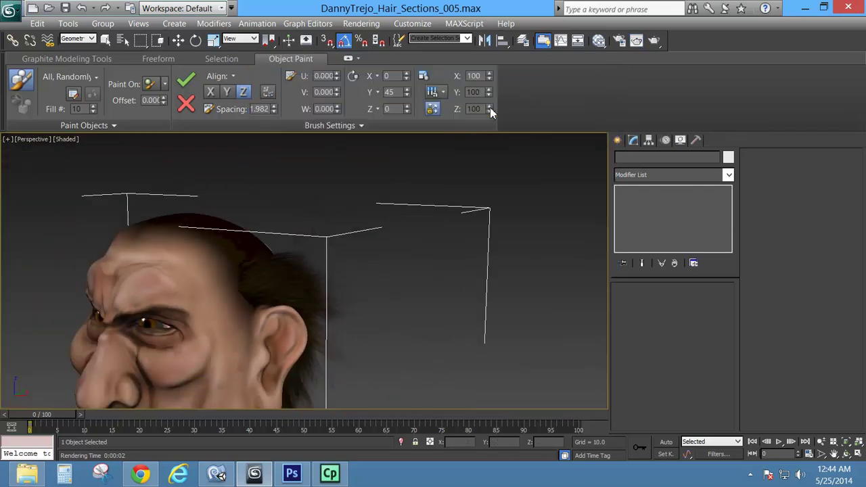
Check the maps assigned to the SkinTexture material.
{"action": "left_click", "coordinate": [599, 41]}
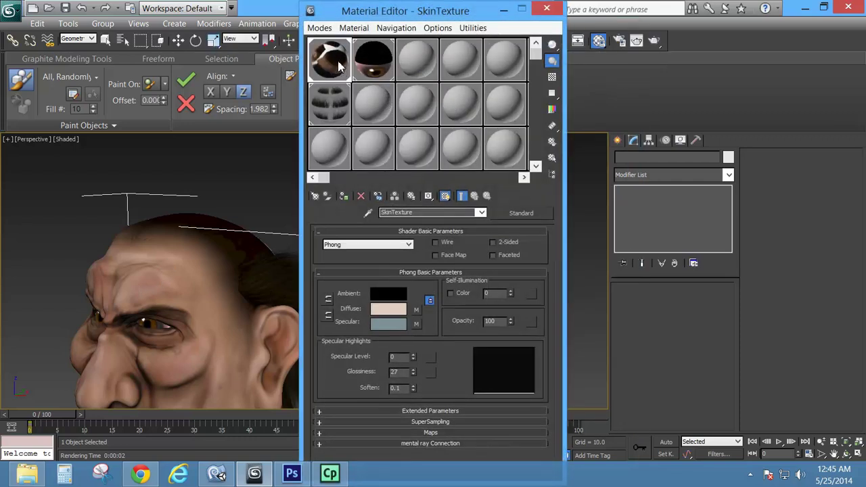
{"action": "left_click", "coordinate": [441, 433]}
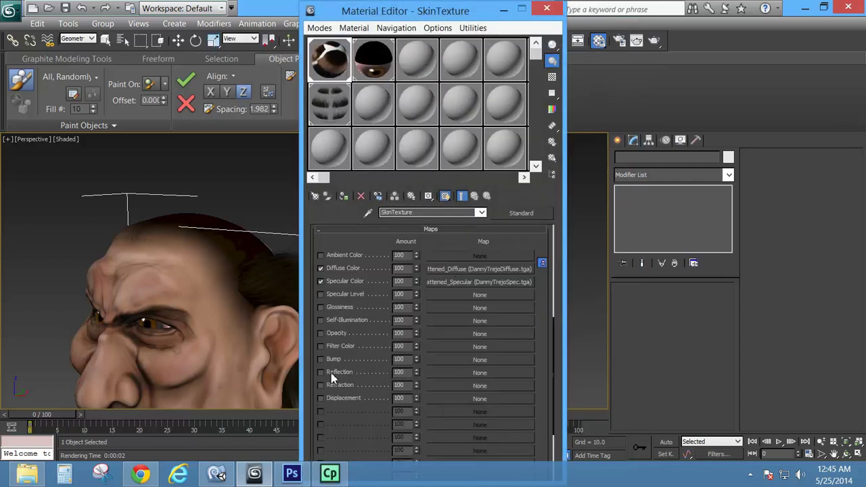
{"action": "left_click", "coordinate": [546, 10]}
Render a three-quarter view of the head, and examine the skin material's Phong parameters and maps sampled from the head.
{"action": "middle_click_drag", "start_coordinate": [269, 255], "coordinate": [343, 204], "text": "alt"}
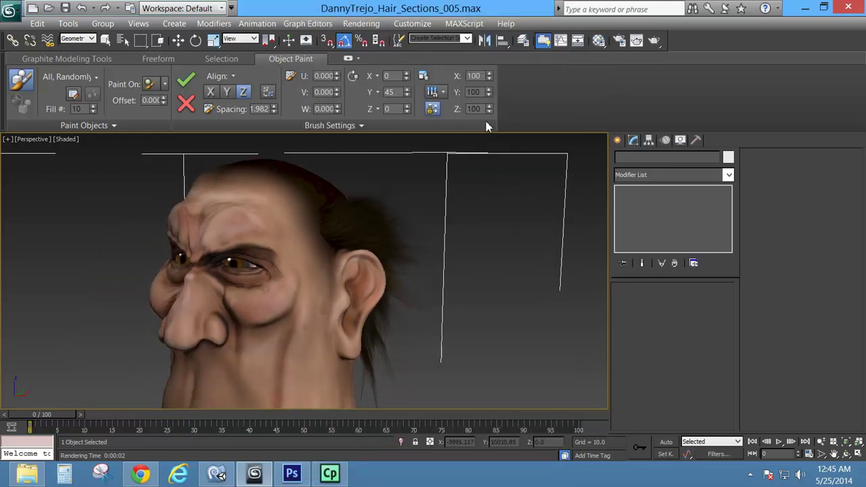
{"action": "left_click", "coordinate": [654, 42]}
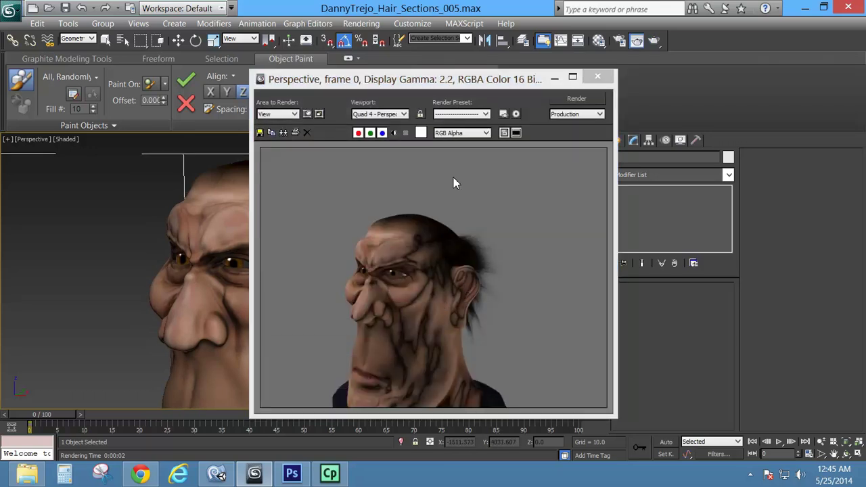
{"action": "left_click", "coordinate": [599, 40]}
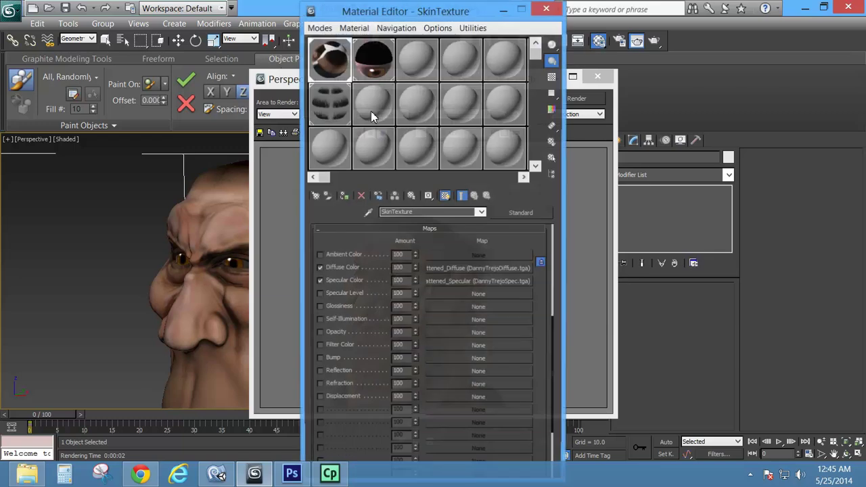
{"action": "left_click", "coordinate": [369, 213]}
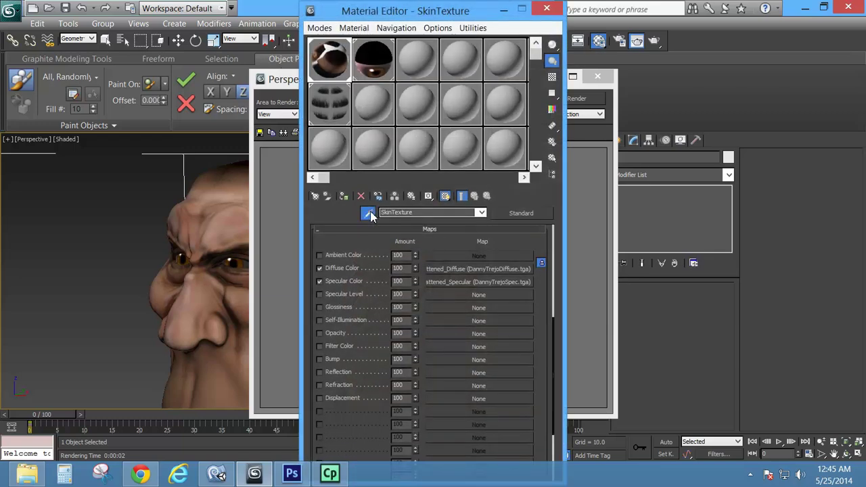
{"action": "left_click", "coordinate": [213, 206]}
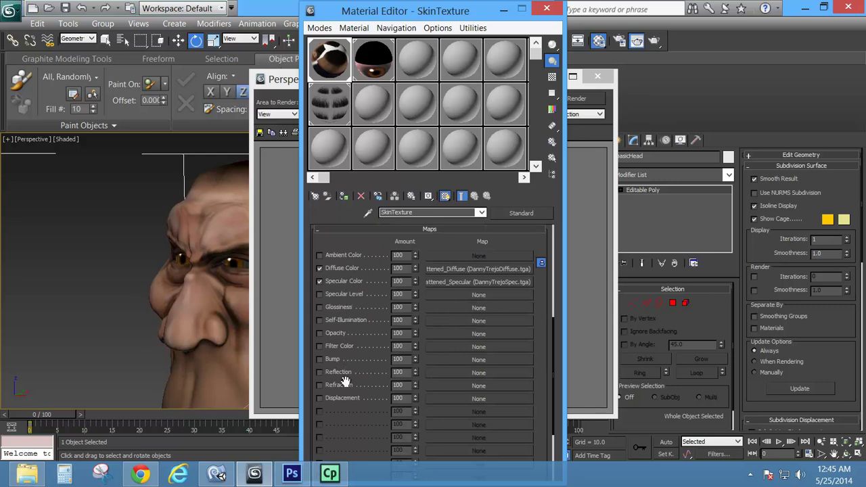
{"action": "left_click_drag", "start_coordinate": [449, 247], "coordinate": [445, 443]}
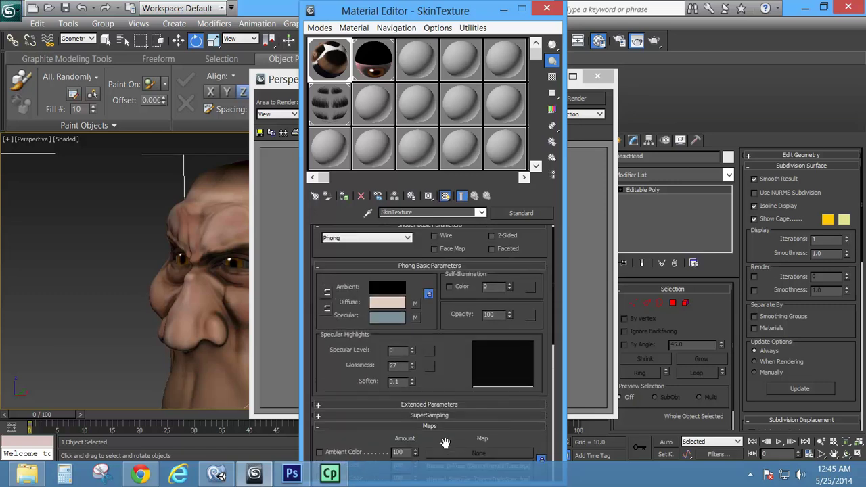
{"action": "scroll", "coordinate": [449, 411], "scroll_direction": "down", "scroll_amount": 5}
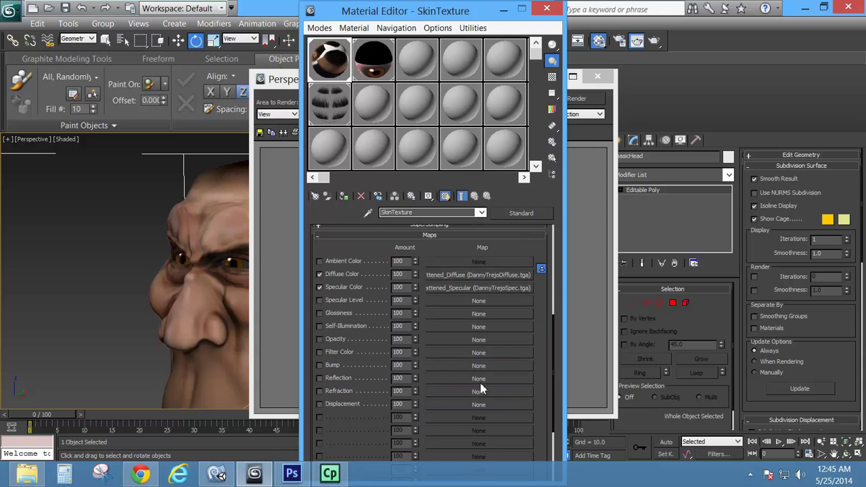
{"action": "left_click", "coordinate": [547, 8]}
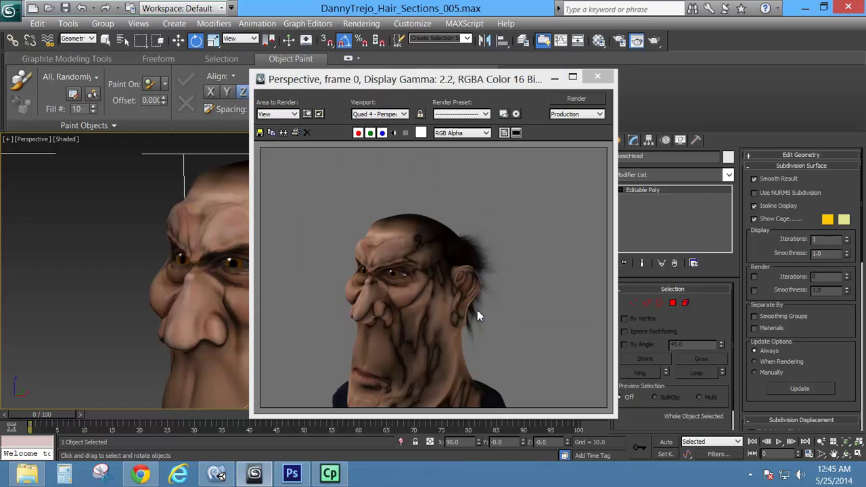
{"action": "left_click", "coordinate": [598, 78]}
Paint a trial hair stroke across the side of the head, from above the ear towards the back.
{"action": "middle_click_drag", "start_coordinate": [350, 267], "coordinate": [318, 276]}
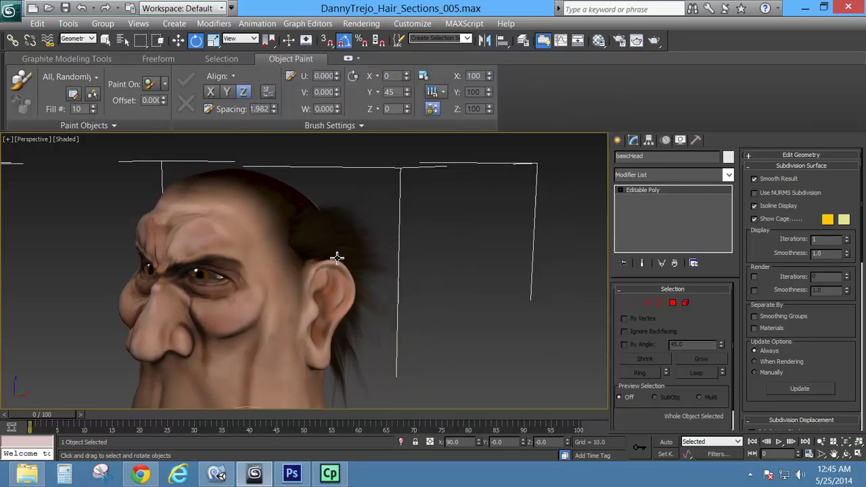
{"action": "middle_click_drag", "start_coordinate": [372, 239], "coordinate": [230, 261]}
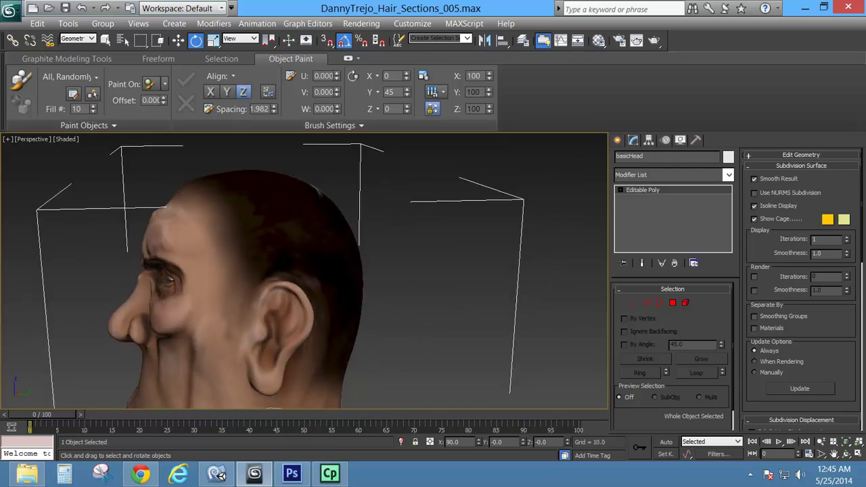
{"action": "middle_click_drag", "start_coordinate": [291, 224], "coordinate": [302, 234], "text": "alt"}
{"action": "scroll", "coordinate": [298, 209], "scroll_direction": "up", "scroll_amount": 8}
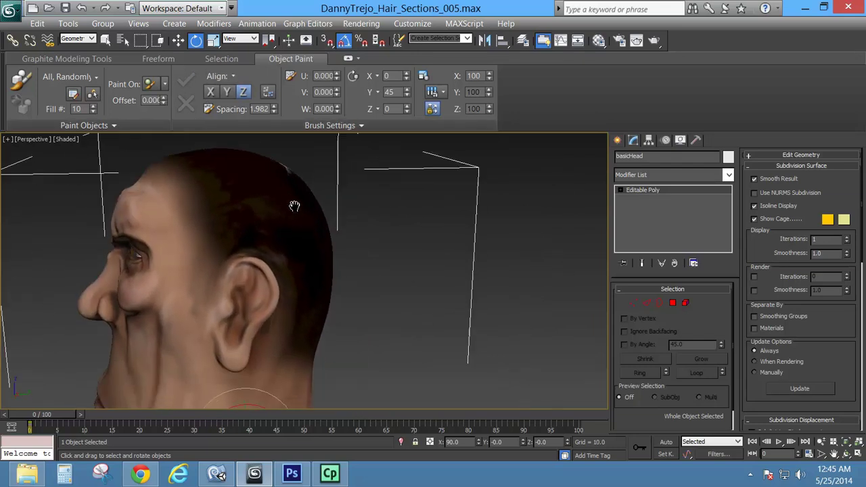
{"action": "scroll", "coordinate": [304, 226], "scroll_direction": "up", "scroll_amount": 2}
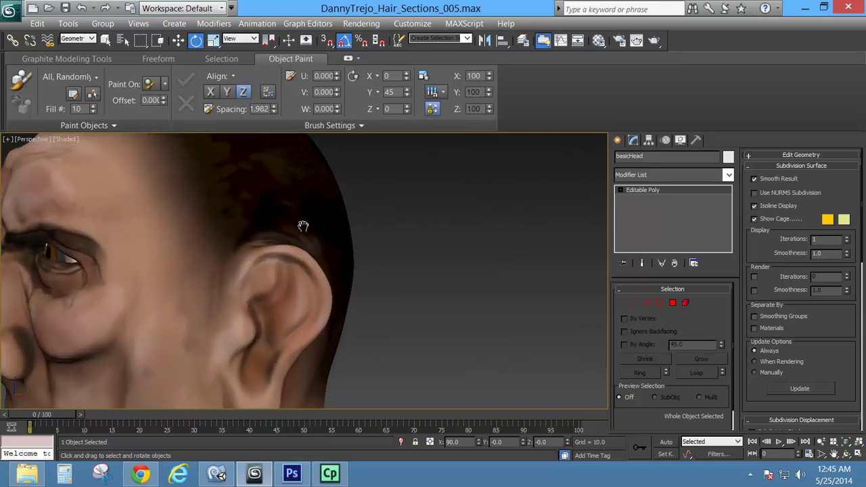
{"action": "middle_click_drag", "start_coordinate": [304, 226], "coordinate": [404, 169], "text": "alt"}
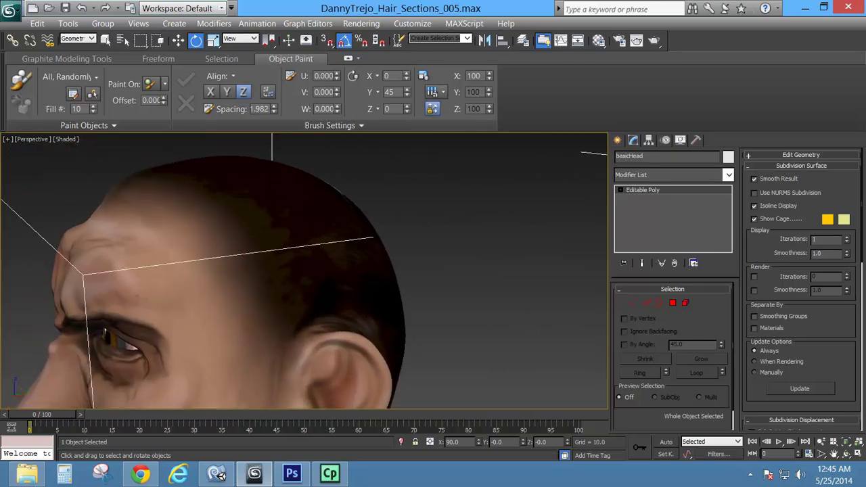
{"action": "left_click", "coordinate": [21, 79]}
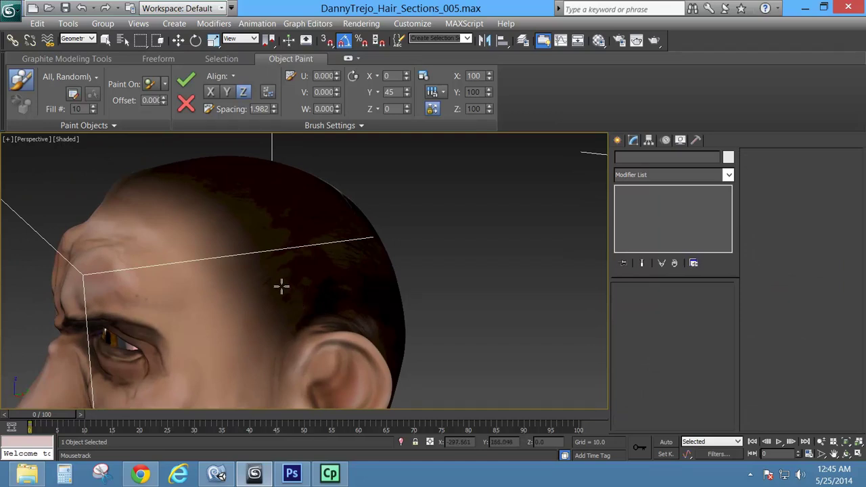
{"action": "mouse_move", "coordinate": [291, 282]}
{"action": "left_mouse_down"}
{"action": "mouse_move", "coordinate": [387, 262]}
{"action": "mouse_move", "coordinate": [425, 280]}
{"action": "left_mouse_up"}
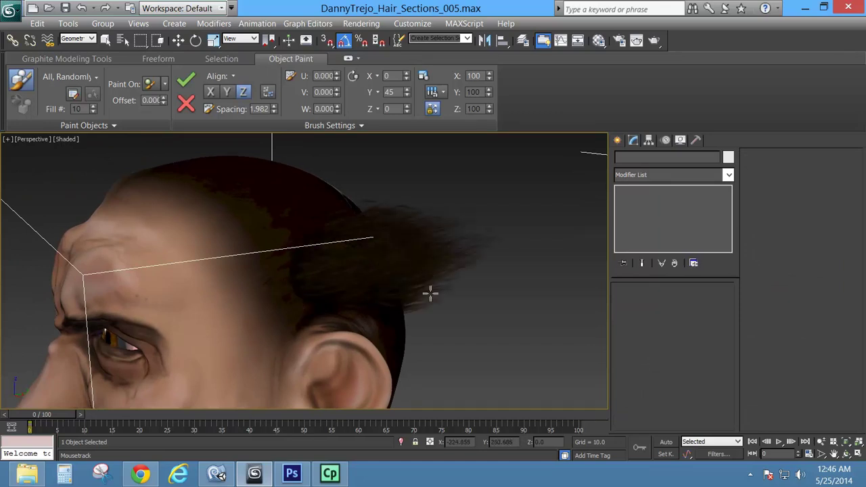
Set the brush scale to ramp from 20 to 100 on all axes, and discard the trial stroke.
{"action": "middle_click_drag", "start_coordinate": [393, 334], "coordinate": [410, 300], "text": "alt"}
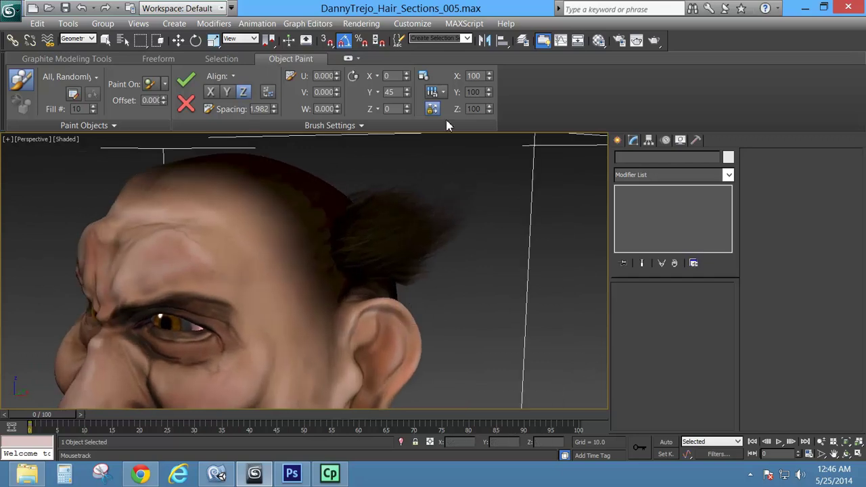
{"action": "left_click", "coordinate": [441, 90]}
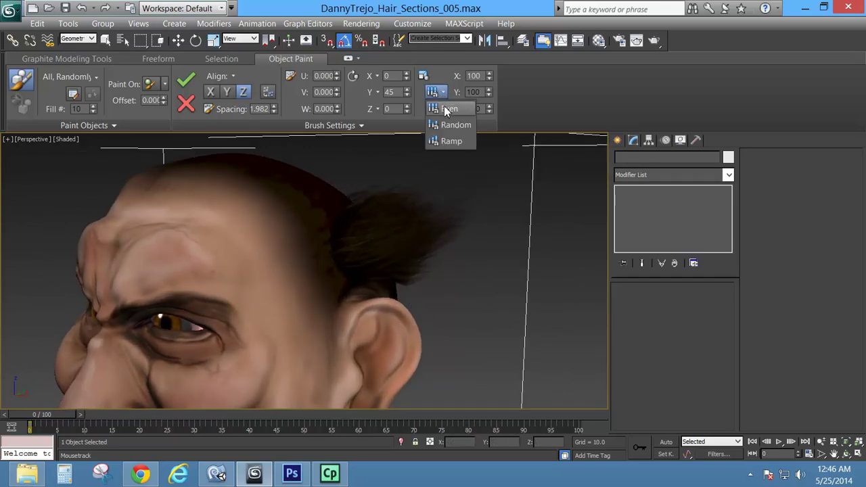
{"action": "left_click", "coordinate": [452, 140]}
{"action": "middle_click_drag", "start_coordinate": [414, 277], "coordinate": [286, 255], "text": "alt"}
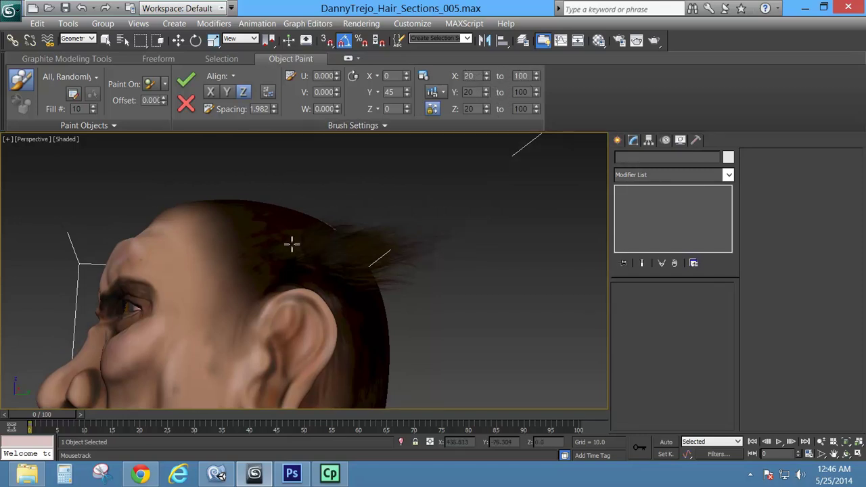
{"action": "mouse_move", "coordinate": [252, 236]}
{"action": "middle_mouse_down", "text": "alt"}
{"action": "mouse_move", "coordinate": [340, 288]}
{"action": "mouse_move", "coordinate": [280, 275]}
{"action": "mouse_move", "coordinate": [230, 234]}
{"action": "mouse_move", "coordinate": [261, 213]}
{"action": "mouse_move", "coordinate": [313, 226]}
{"action": "mouse_move", "coordinate": [287, 257]}
{"action": "mouse_move", "coordinate": [267, 264]}
{"action": "mouse_move", "coordinate": [252, 241]}
{"action": "middle_mouse_up", "text": "alt"}
{"action": "left_click", "coordinate": [186, 103]}
Paint ramped hair strokes from the temple over the ear and down behind it to test the scaling.
{"action": "mouse_move", "coordinate": [209, 337]}
{"action": "left_mouse_down"}
{"action": "mouse_move", "coordinate": [257, 309]}
{"action": "mouse_move", "coordinate": [303, 311]}
{"action": "mouse_move", "coordinate": [336, 346]}
{"action": "mouse_move", "coordinate": [348, 383]}
{"action": "mouse_move", "coordinate": [339, 427]}
{"action": "left_mouse_up"}
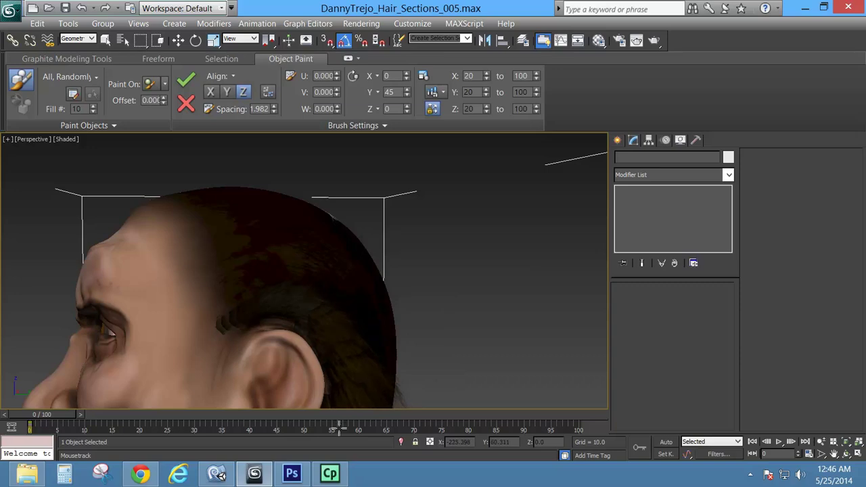
{"action": "middle_click_drag", "start_coordinate": [327, 338], "coordinate": [225, 230], "text": "alt"}
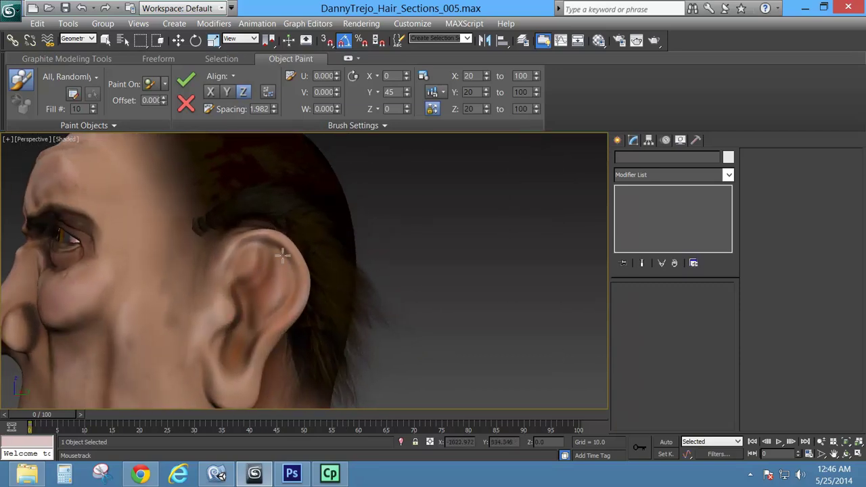
{"action": "middle_click_drag", "start_coordinate": [283, 255], "coordinate": [185, 242], "text": "alt"}
{"action": "mouse_move", "coordinate": [175, 316]}
{"action": "middle_mouse_down", "text": "alt"}
{"action": "mouse_move", "coordinate": [206, 309]}
{"action": "mouse_move", "coordinate": [182, 310]}
{"action": "middle_mouse_up", "text": "alt"}
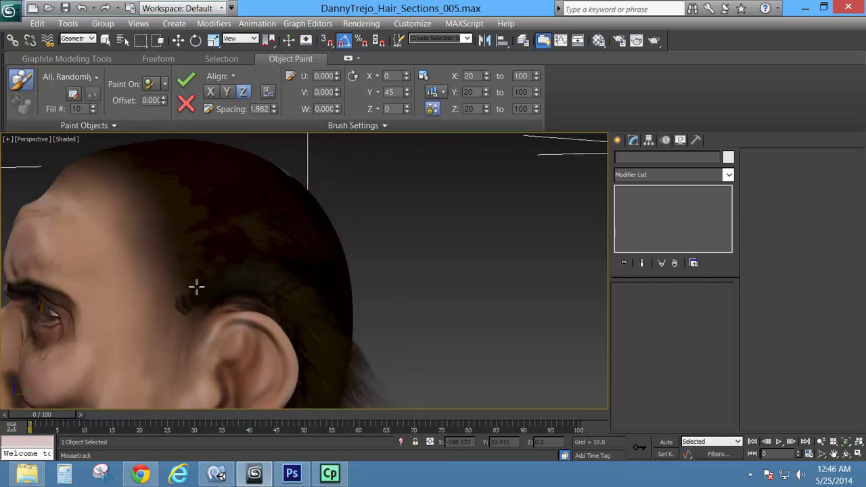
{"action": "mouse_move", "coordinate": [196, 287]}
{"action": "left_mouse_down"}
{"action": "mouse_move", "coordinate": [280, 261]}
{"action": "mouse_move", "coordinate": [325, 291]}
{"action": "mouse_move", "coordinate": [349, 381]}
{"action": "mouse_move", "coordinate": [260, 323]}
{"action": "left_mouse_up"}
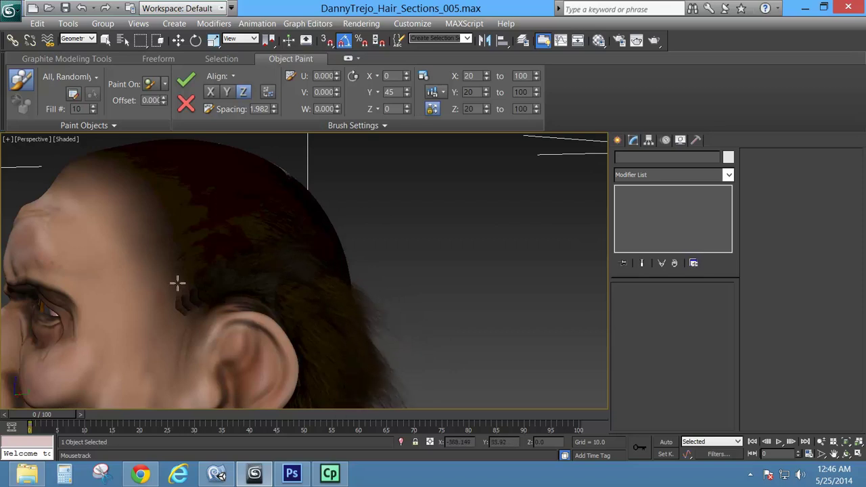
{"action": "mouse_move", "coordinate": [178, 283]}
{"action": "left_mouse_down"}
{"action": "mouse_move", "coordinate": [245, 251]}
{"action": "mouse_move", "coordinate": [318, 256]}
{"action": "mouse_move", "coordinate": [344, 283]}
{"action": "mouse_move", "coordinate": [331, 319]}
{"action": "left_mouse_up"}
Raise the ramp's starting scale to 50 on all axes, and paint hair from above the ear down to the neck.
{"action": "middle_click_drag", "start_coordinate": [204, 256], "coordinate": [231, 266], "text": "alt"}
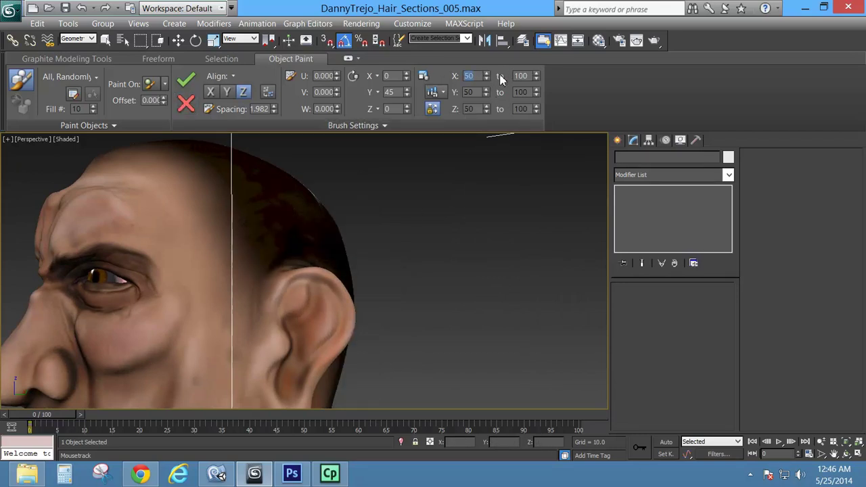
{"action": "middle_click_drag", "start_coordinate": [305, 214], "coordinate": [210, 261], "text": "alt"}
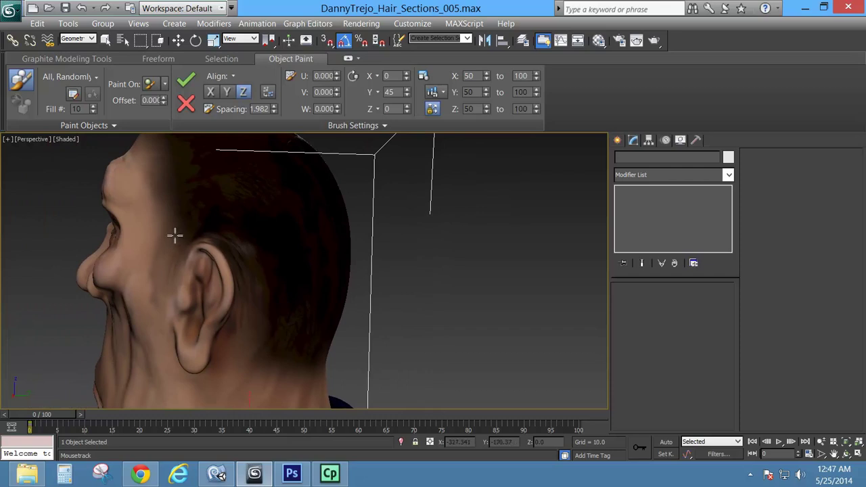
{"action": "mouse_move", "coordinate": [189, 234]}
{"action": "left_mouse_down"}
{"action": "mouse_move", "coordinate": [237, 244]}
{"action": "mouse_move", "coordinate": [281, 386]}
{"action": "left_mouse_up"}
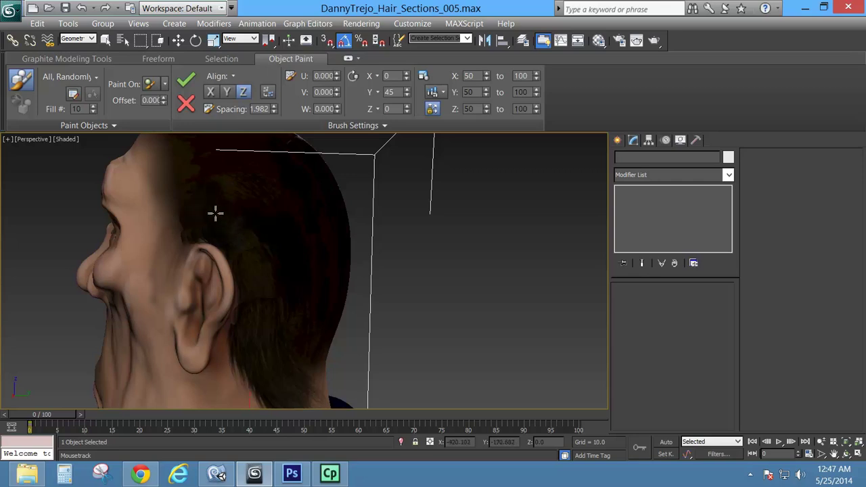
{"action": "mouse_move", "coordinate": [216, 213]}
{"action": "left_mouse_down"}
{"action": "mouse_move", "coordinate": [253, 220]}
{"action": "mouse_move", "coordinate": [282, 260]}
{"action": "mouse_move", "coordinate": [309, 377]}
{"action": "mouse_move", "coordinate": [305, 343]}
{"action": "left_mouse_up"}
{"action": "mouse_move", "coordinate": [305, 342]}
{"action": "middle_mouse_down", "text": "alt"}
{"action": "mouse_move", "coordinate": [263, 325]}
{"action": "mouse_move", "coordinate": [319, 297]}
{"action": "mouse_move", "coordinate": [370, 318]}
{"action": "mouse_move", "coordinate": [333, 325]}
{"action": "mouse_move", "coordinate": [296, 350]}
{"action": "middle_mouse_up", "text": "alt"}
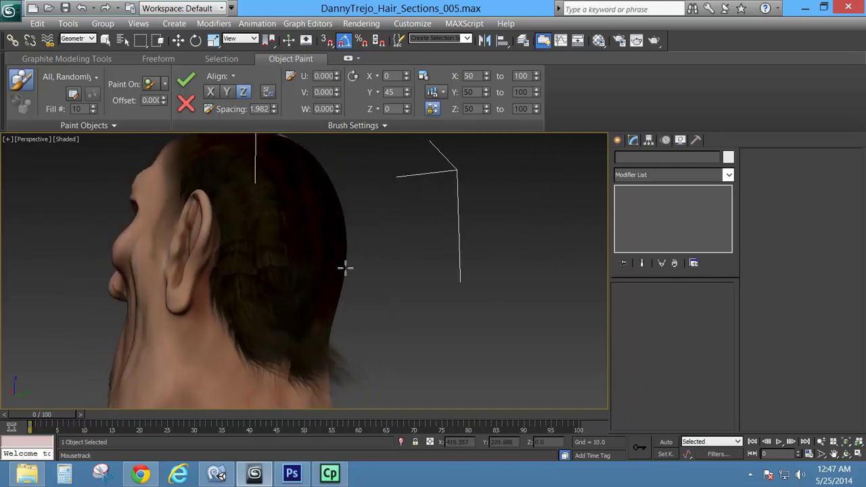
Add further hair strokes behind the ear, filling in the back of the head down to the nape.
{"action": "middle_click_drag", "start_coordinate": [355, 262], "coordinate": [175, 185], "text": "alt"}
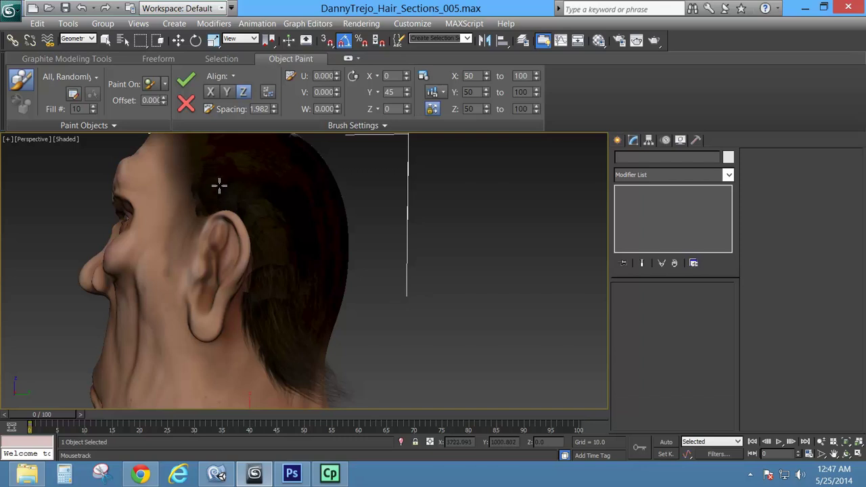
{"action": "mouse_move", "coordinate": [242, 184]}
{"action": "left_mouse_down"}
{"action": "mouse_move", "coordinate": [284, 212]}
{"action": "mouse_move", "coordinate": [302, 295]}
{"action": "left_mouse_up"}
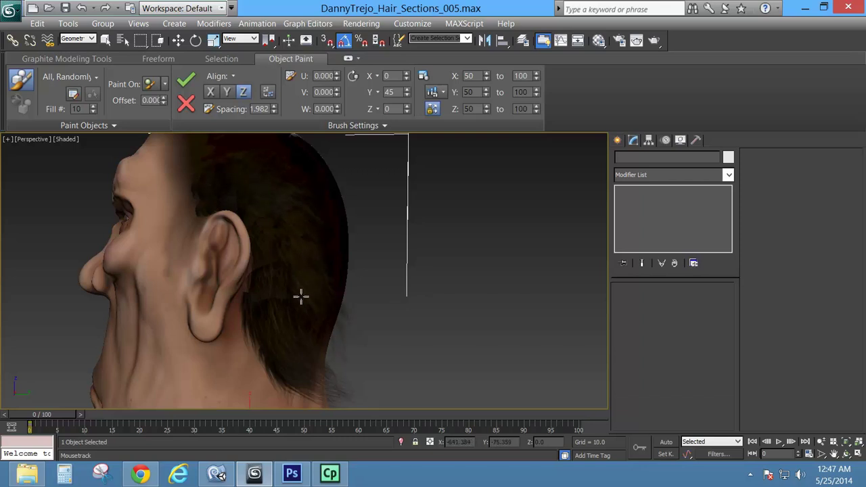
{"action": "left_click_drag", "start_coordinate": [304, 330], "coordinate": [307, 369]}
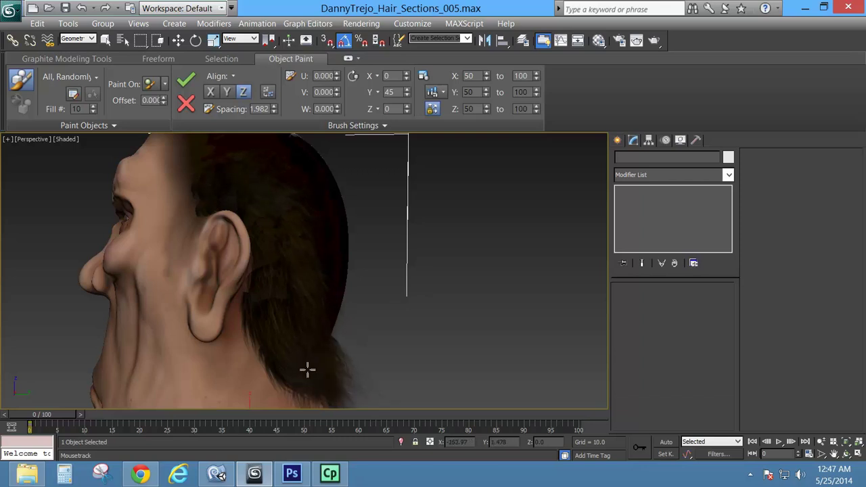
Paint a higher row of hair along the hairline, from the temple above the ear towards the back of the head.
{"action": "middle_click_drag", "start_coordinate": [204, 203], "coordinate": [291, 284], "text": "alt"}
{"action": "scroll", "coordinate": [244, 237], "scroll_direction": "up", "scroll_amount": 5}
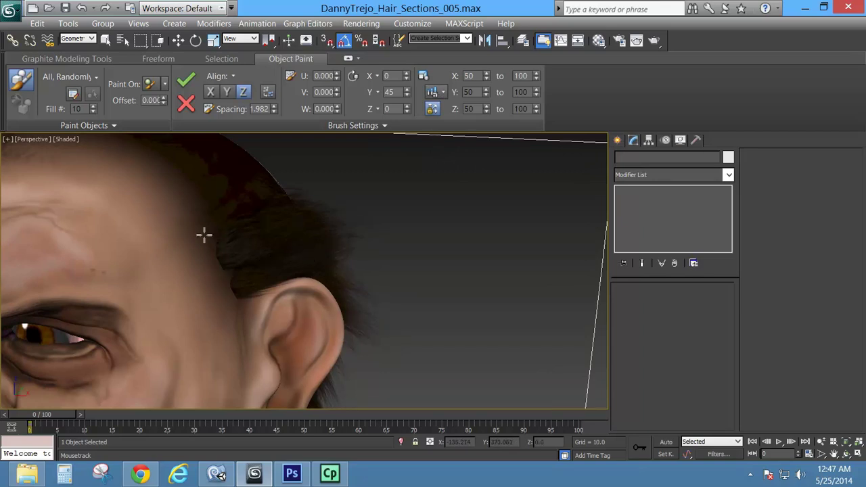
{"action": "middle_click_drag", "start_coordinate": [215, 244], "coordinate": [244, 279], "text": "alt"}
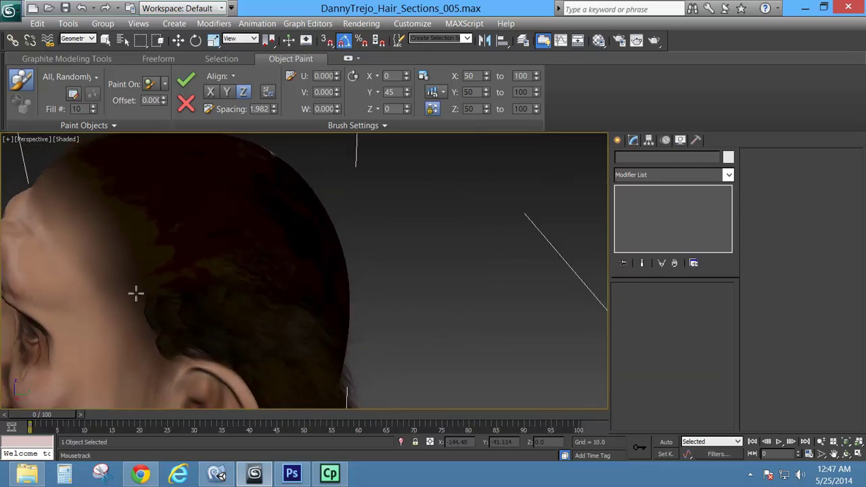
{"action": "mouse_move", "coordinate": [141, 290]}
{"action": "left_mouse_down"}
{"action": "mouse_move", "coordinate": [257, 280]}
{"action": "mouse_move", "coordinate": [315, 308]}
{"action": "mouse_move", "coordinate": [349, 372]}
{"action": "left_mouse_up"}
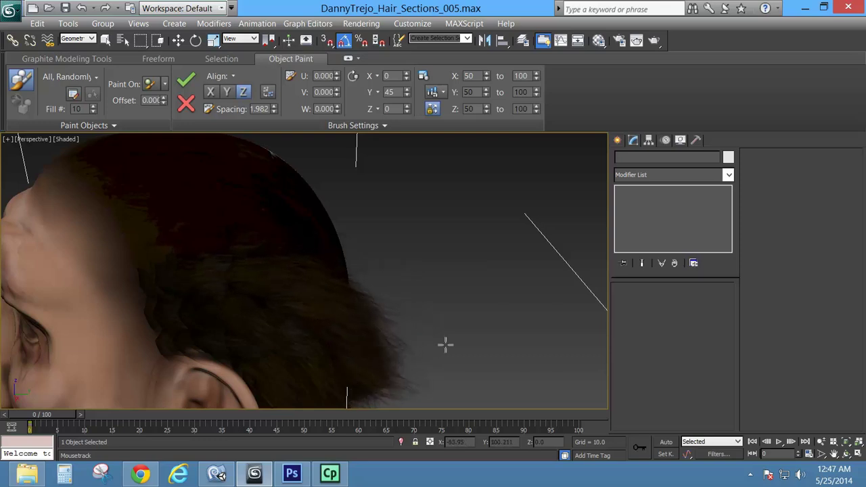
{"action": "middle_click_drag", "start_coordinate": [445, 345], "coordinate": [264, 235], "text": "alt"}
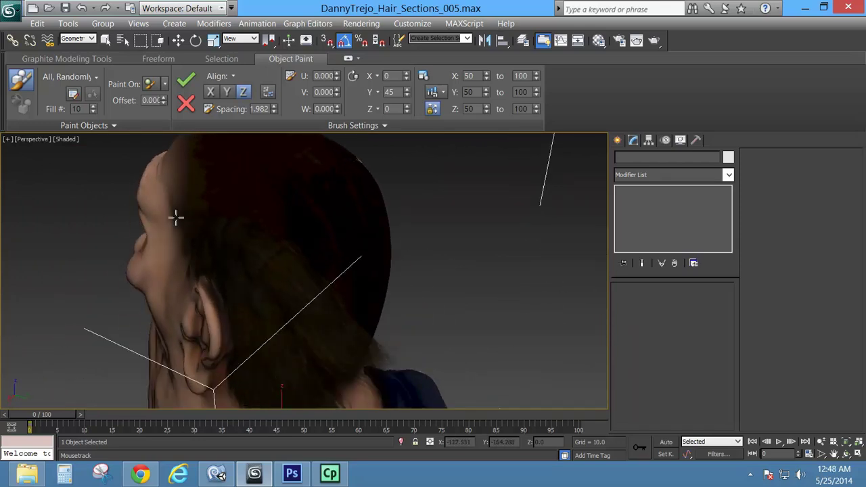
Paint another row of hair from the upper temple across the side and down the back of the head.
{"action": "mouse_move", "coordinate": [241, 213]}
{"action": "left_mouse_down"}
{"action": "mouse_move", "coordinate": [296, 237]}
{"action": "mouse_move", "coordinate": [344, 302]}
{"action": "mouse_move", "coordinate": [350, 333]}
{"action": "mouse_move", "coordinate": [338, 387]}
{"action": "left_mouse_up"}
{"action": "middle_click_drag", "start_coordinate": [327, 386], "coordinate": [293, 348], "text": "alt"}
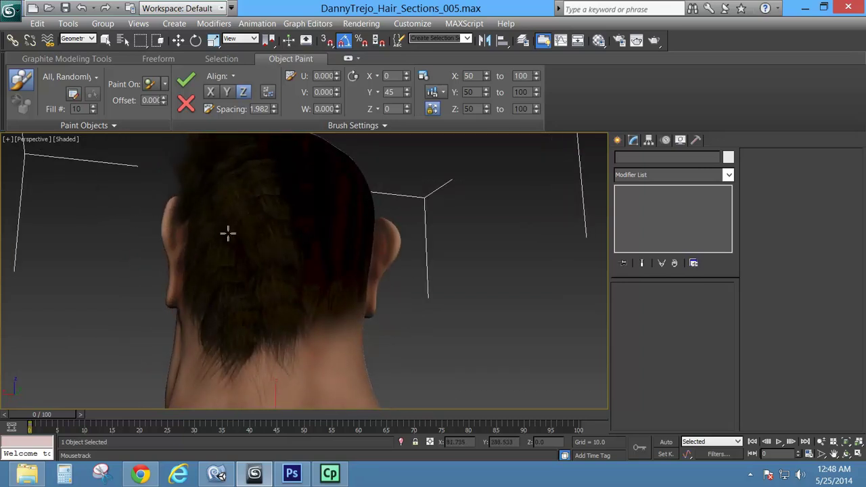
{"action": "middle_click_drag", "start_coordinate": [250, 238], "coordinate": [269, 273], "text": "alt"}
{"action": "scroll", "coordinate": [269, 273], "scroll_direction": "up", "scroll_amount": 6}
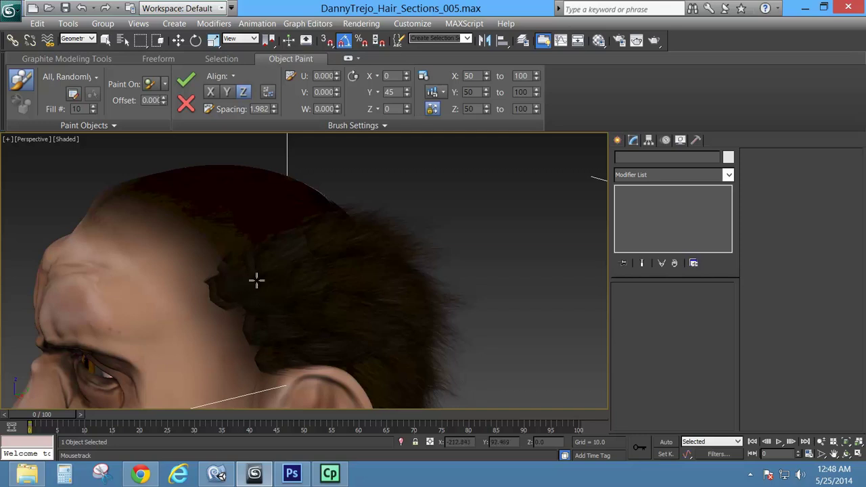
Paint hair strokes over the top of the head, from the upper hairline back over the crown.
{"action": "middle_click_drag", "start_coordinate": [251, 285], "coordinate": [231, 294], "text": "alt"}
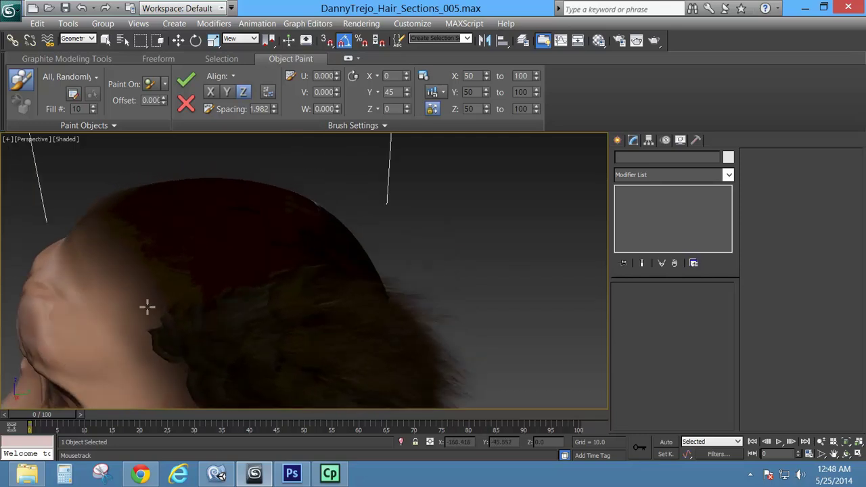
{"action": "mouse_move", "coordinate": [147, 307]}
{"action": "left_mouse_down"}
{"action": "mouse_move", "coordinate": [275, 277]}
{"action": "mouse_move", "coordinate": [352, 286]}
{"action": "mouse_move", "coordinate": [381, 298]}
{"action": "mouse_move", "coordinate": [397, 323]}
{"action": "mouse_move", "coordinate": [346, 346]}
{"action": "left_mouse_up"}
{"action": "mouse_move", "coordinate": [346, 346]}
{"action": "middle_mouse_down", "text": "alt"}
{"action": "mouse_move", "coordinate": [248, 334]}
{"action": "mouse_move", "coordinate": [231, 274]}
{"action": "mouse_move", "coordinate": [234, 354]}
{"action": "mouse_move", "coordinate": [232, 267]}
{"action": "mouse_move", "coordinate": [230, 289]}
{"action": "middle_mouse_up", "text": "alt"}
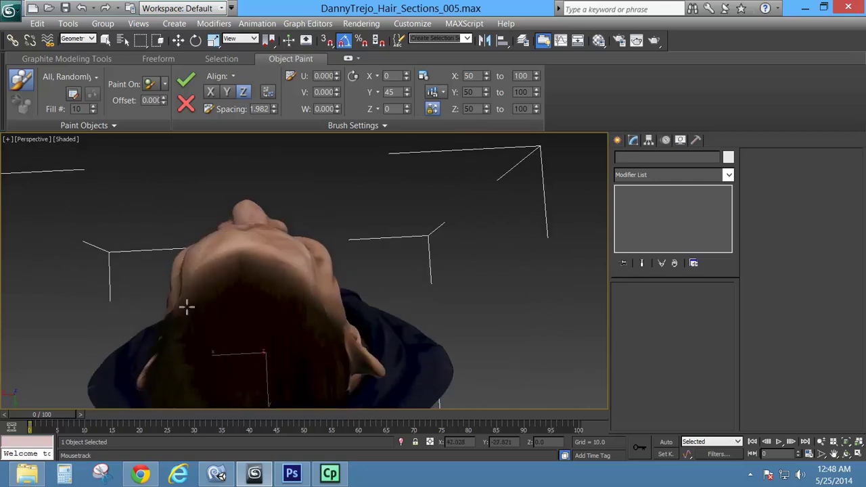
{"action": "middle_click_drag", "start_coordinate": [260, 362], "coordinate": [255, 313], "text": "alt"}
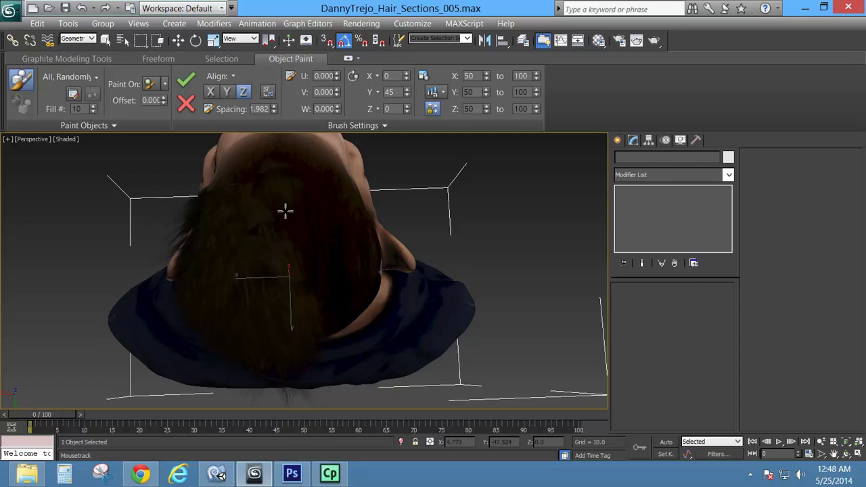
Paint hair on the opposite side of the head, from above the ear down behind it to the nape.
{"action": "middle_click_drag", "start_coordinate": [322, 311], "coordinate": [203, 291], "text": "alt"}
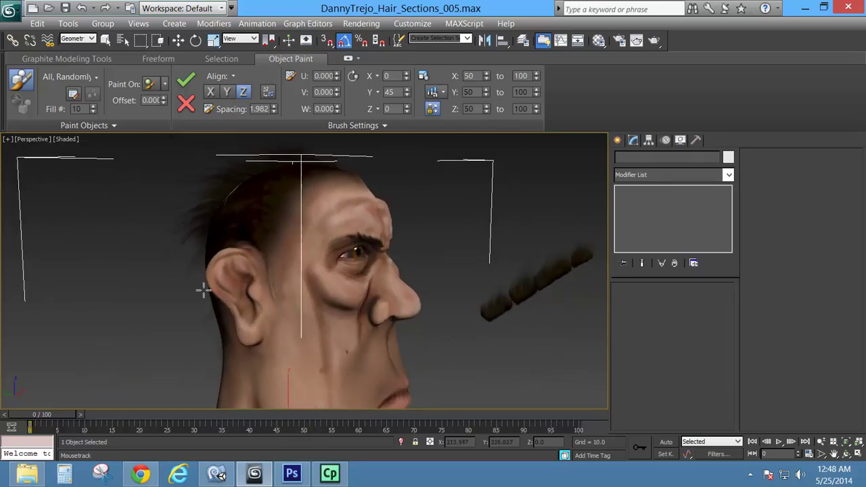
{"action": "middle_click_drag", "start_coordinate": [316, 253], "coordinate": [333, 258], "text": "alt"}
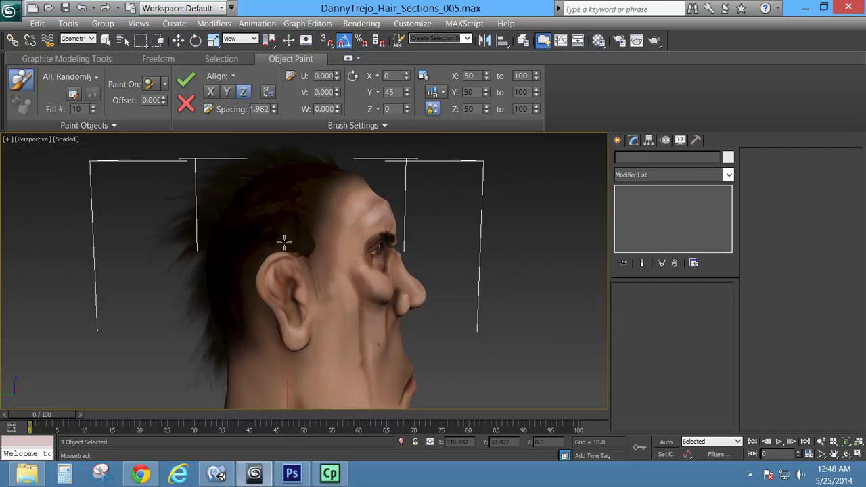
{"action": "left_click_drag", "start_coordinate": [236, 339], "coordinate": [242, 366]}
{"action": "middle_click_drag", "start_coordinate": [248, 304], "coordinate": [264, 311], "text": "alt"}
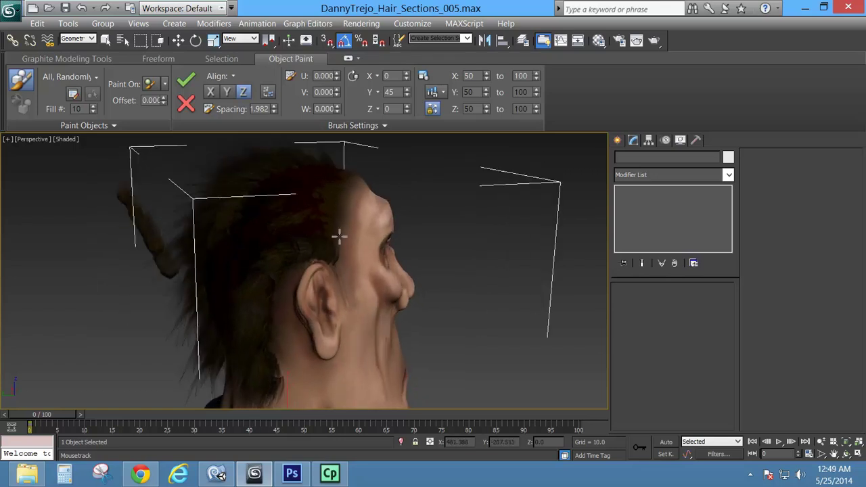
{"action": "mouse_move", "coordinate": [293, 231]}
{"action": "left_mouse_down"}
{"action": "mouse_move", "coordinate": [253, 261]}
{"action": "mouse_move", "coordinate": [237, 315]}
{"action": "mouse_move", "coordinate": [244, 387]}
{"action": "left_mouse_up"}
{"action": "middle_click_drag", "start_coordinate": [243, 388], "coordinate": [331, 273], "text": "alt"}
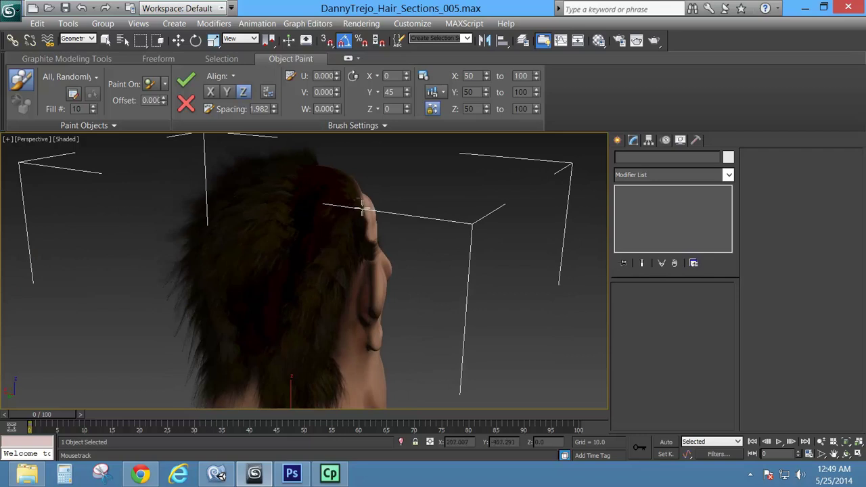
Fill the remaining bare areas on the back of the head with hair strokes running down to the nape.
{"action": "mouse_move", "coordinate": [341, 214]}
{"action": "left_mouse_down"}
{"action": "mouse_move", "coordinate": [319, 239]}
{"action": "mouse_move", "coordinate": [259, 404]}
{"action": "left_mouse_up"}
{"action": "middle_click_drag", "start_coordinate": [291, 320], "coordinate": [333, 207], "text": "alt"}
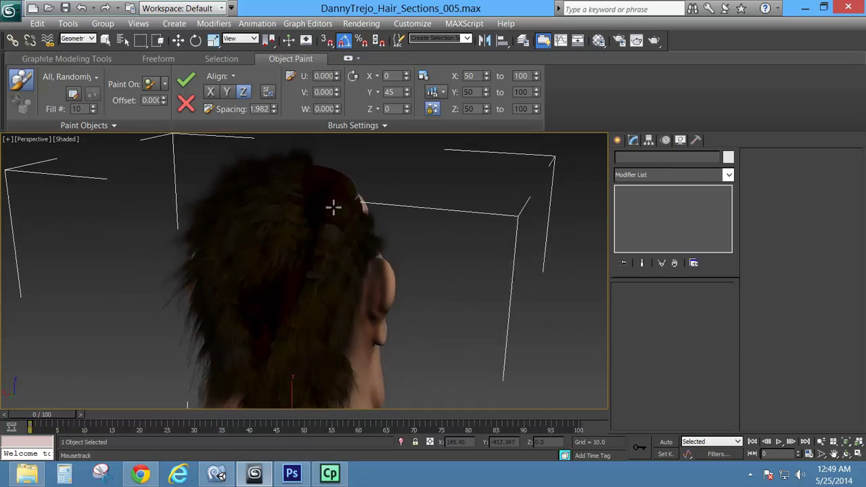
{"action": "left_click_drag", "start_coordinate": [308, 261], "coordinate": [252, 390]}
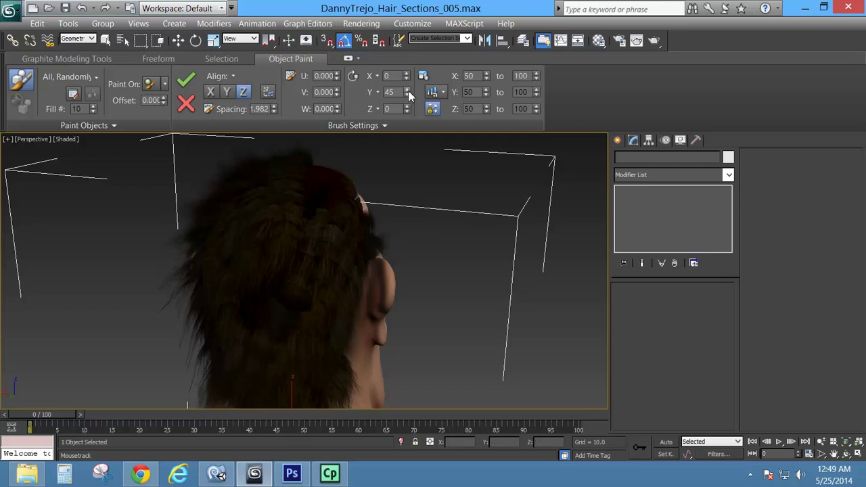
{"action": "mouse_move", "coordinate": [407, 92]}
{"action": "left_mouse_down"}
{"action": "mouse_move", "coordinate": [404, 188]}
{"action": "mouse_move", "coordinate": [395, 90]}
{"action": "left_mouse_up"}
{"action": "middle_click_drag", "start_coordinate": [350, 231], "coordinate": [350, 225], "text": "alt"}
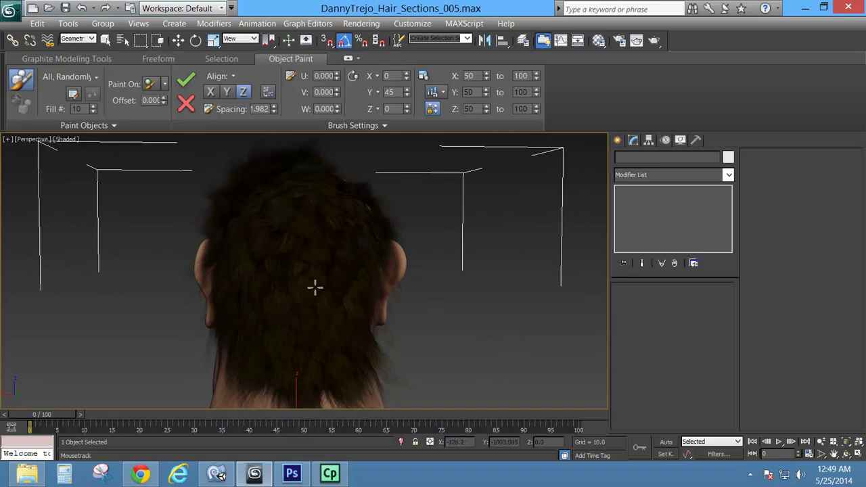
Paint hair over the bare patch on top of the head, stroking from the forehead hairline back over the crown.
{"action": "middle_click_drag", "start_coordinate": [396, 239], "coordinate": [331, 281], "text": "alt"}
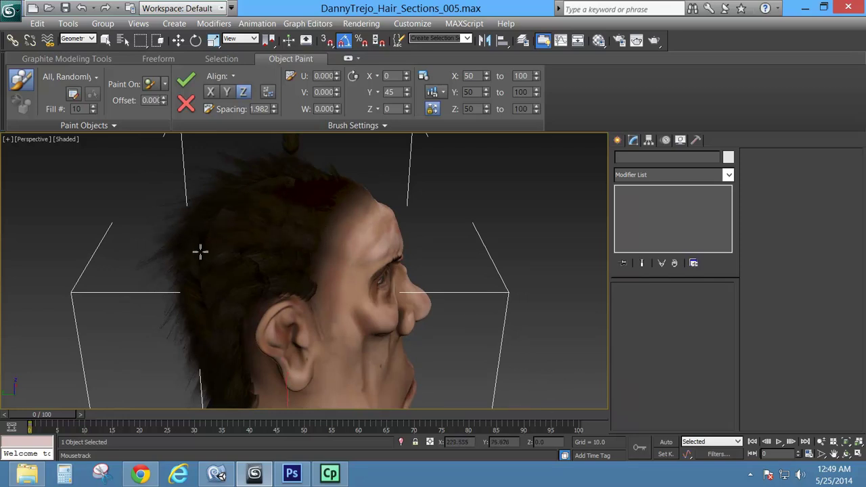
{"action": "middle_click_drag", "start_coordinate": [318, 236], "coordinate": [299, 262], "text": "alt"}
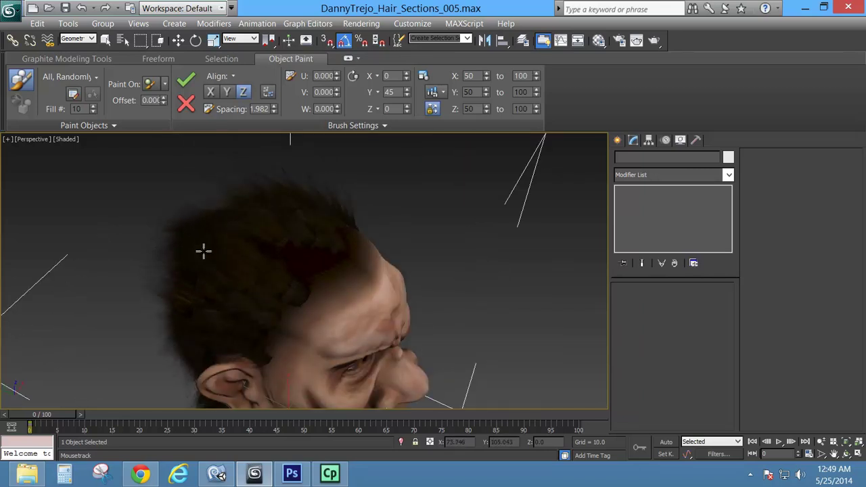
{"action": "left_click_drag", "start_coordinate": [337, 291], "coordinate": [241, 248]}
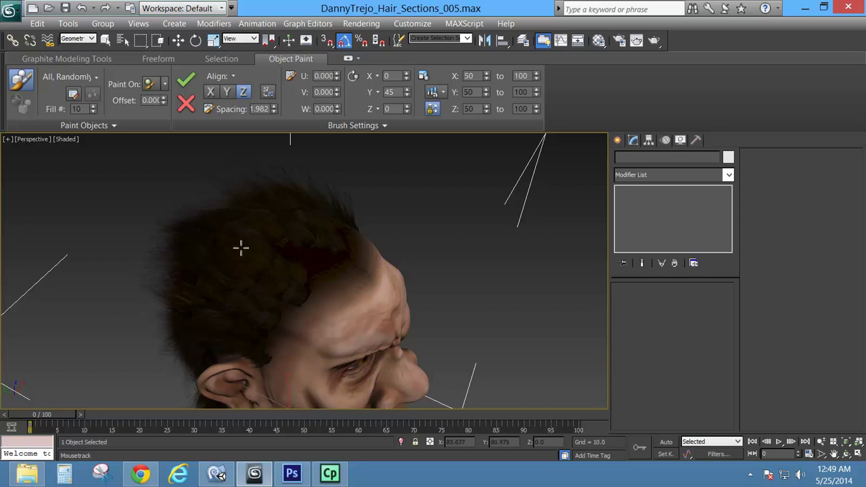
{"action": "left_click_drag", "start_coordinate": [336, 280], "coordinate": [289, 259]}
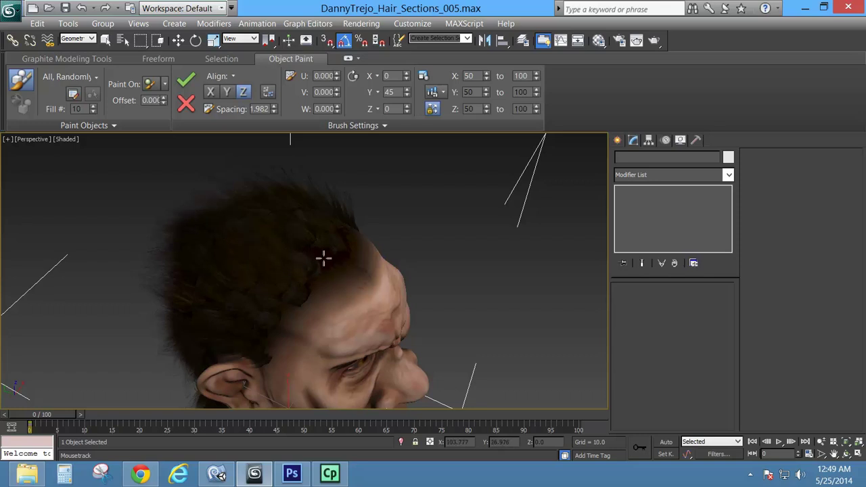
{"action": "middle_click_drag", "start_coordinate": [329, 272], "coordinate": [390, 283], "text": "alt"}
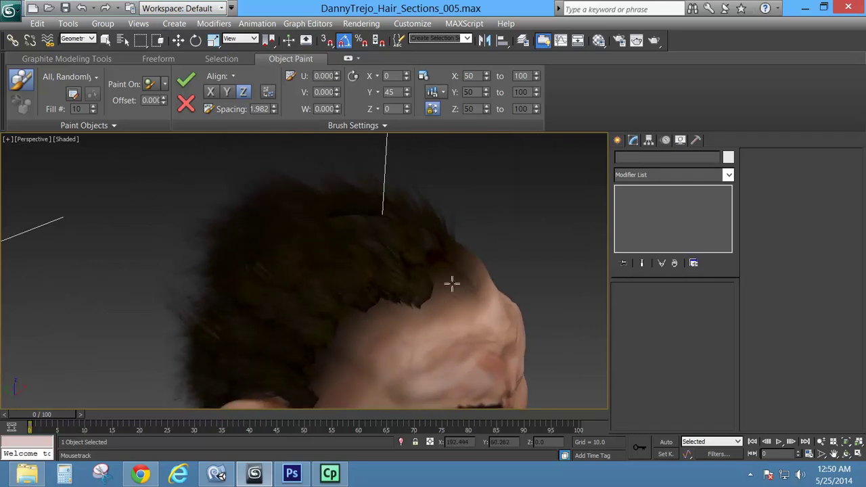
Close the gap in the front hairline above the forehead with hair strokes, and end object painting.
{"action": "middle_click_drag", "start_coordinate": [441, 286], "coordinate": [347, 268], "text": "alt"}
{"action": "middle_click_drag", "start_coordinate": [353, 304], "coordinate": [318, 282], "text": "alt"}
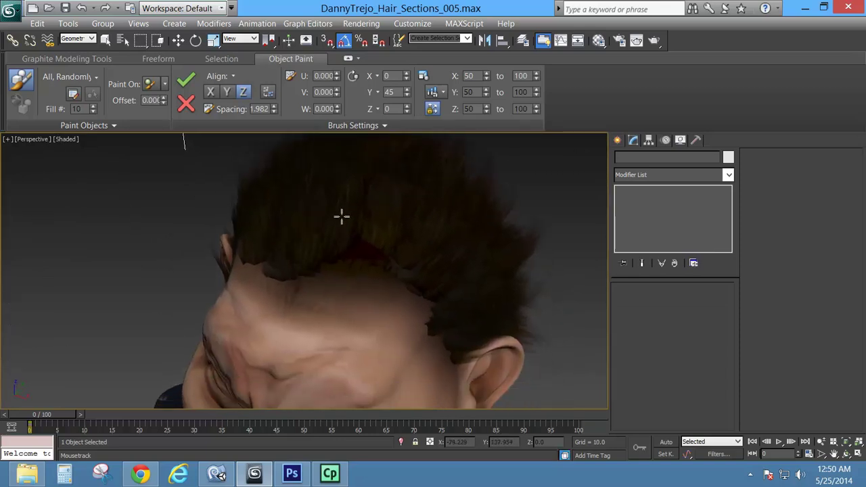
{"action": "left_click_drag", "start_coordinate": [322, 278], "coordinate": [422, 223]}
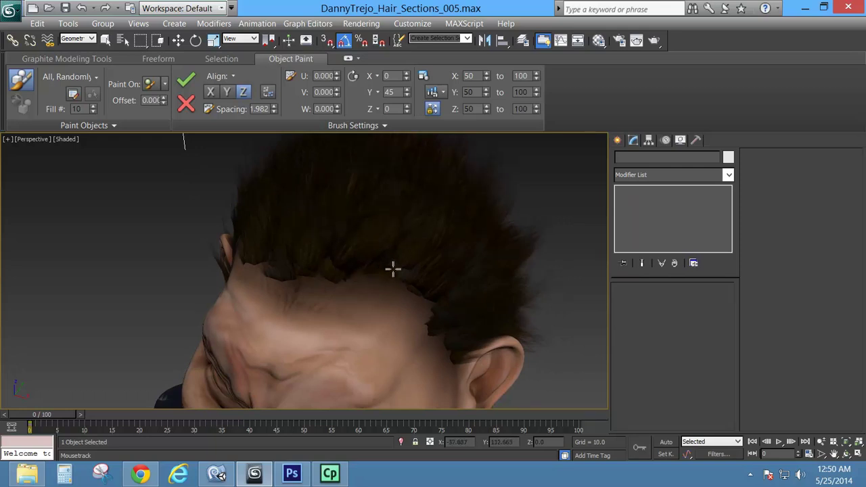
{"action": "middle_click_drag", "start_coordinate": [437, 261], "coordinate": [284, 199], "text": "alt"}
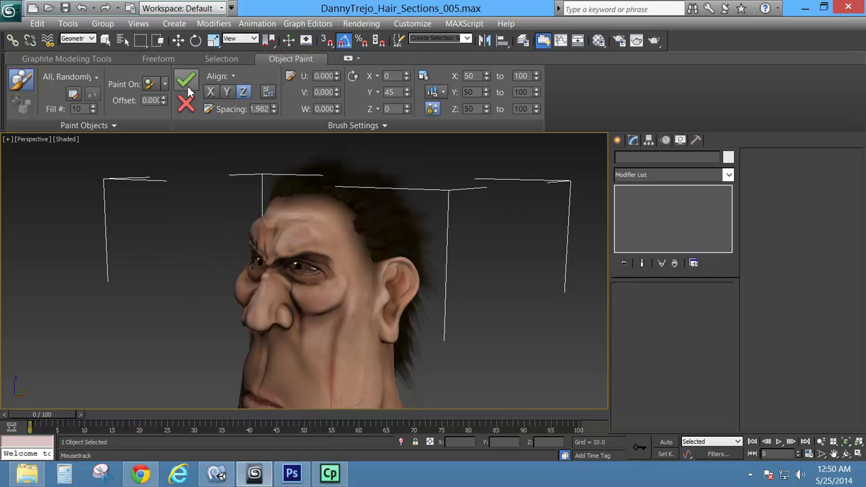
{"action": "left_click", "coordinate": [23, 81]}
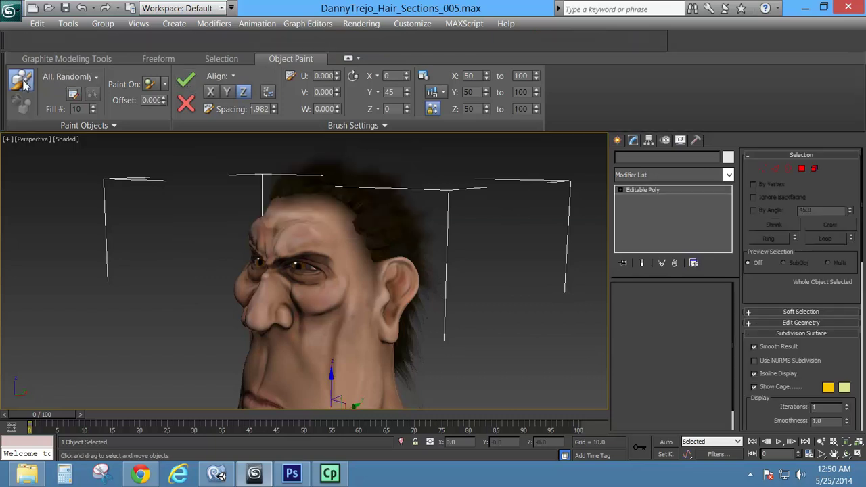
Display edged faces to locate and delete the long stray hair strand above the forehead, and return to plain shading.
{"action": "mouse_move", "coordinate": [321, 248]}
{"action": "middle_mouse_down"}
{"action": "mouse_move", "coordinate": [301, 223]}
{"action": "mouse_move", "coordinate": [324, 255]}
{"action": "mouse_move", "coordinate": [323, 248]}
{"action": "mouse_move", "coordinate": [318, 315]}
{"action": "mouse_move", "coordinate": [348, 257]}
{"action": "mouse_move", "coordinate": [316, 386]}
{"action": "middle_mouse_up"}
{"action": "scroll", "coordinate": [311, 257], "scroll_direction": "up", "scroll_amount": 5}
{"action": "scroll", "coordinate": [334, 345], "scroll_direction": "down", "scroll_amount": 3}
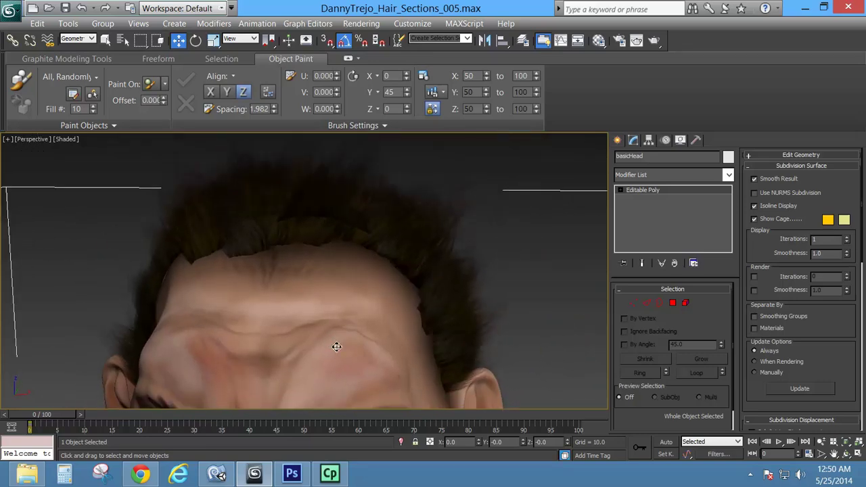
{"action": "left_click", "coordinate": [353, 165]}
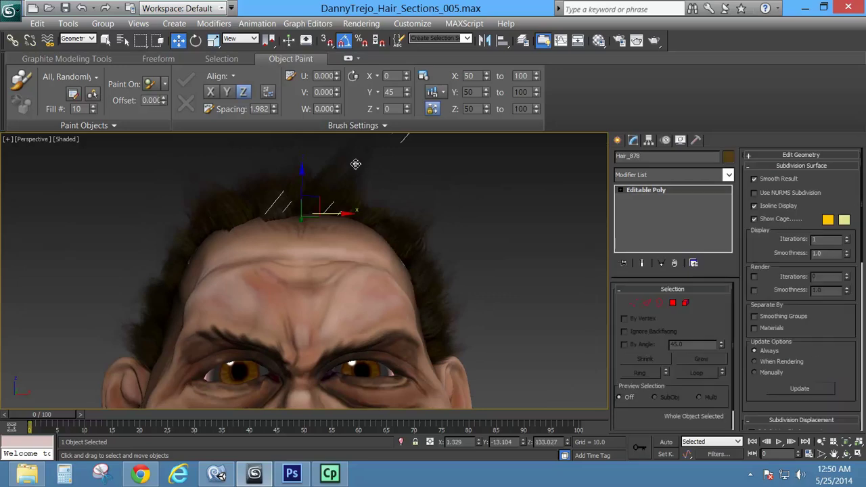
{"action": "key", "text": "F4"}
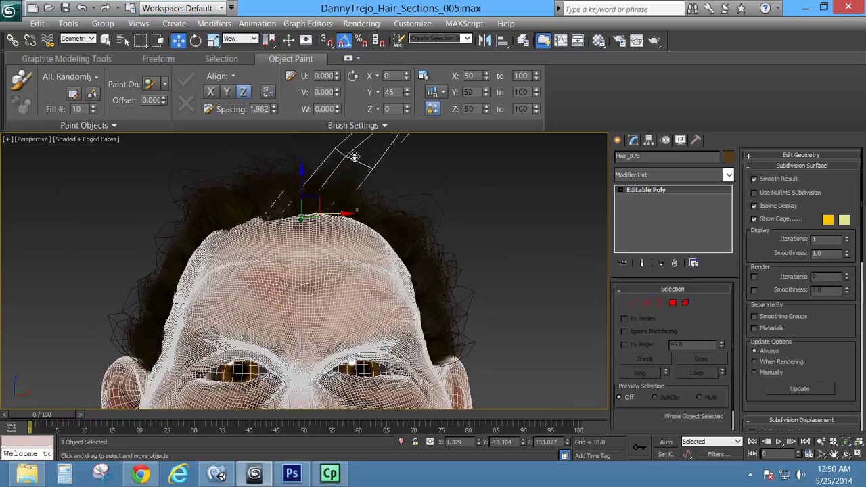
{"action": "left_click", "coordinate": [376, 172]}
{"action": "middle_click_drag", "start_coordinate": [289, 227], "coordinate": [302, 320], "text": "alt"}
{"action": "scroll", "coordinate": [322, 257], "scroll_direction": "down", "scroll_amount": 3}
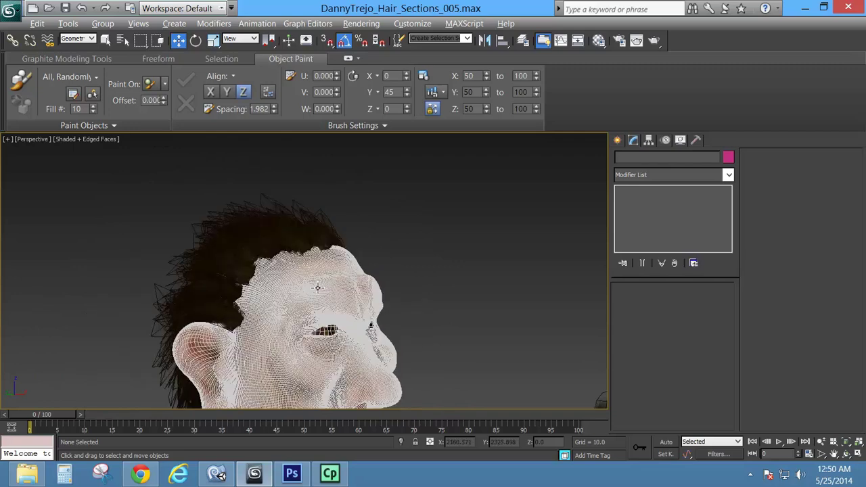
{"action": "middle_click_drag", "start_coordinate": [318, 288], "coordinate": [224, 352], "text": "alt"}
{"action": "scroll", "coordinate": [275, 238], "scroll_direction": "down", "scroll_amount": 5}
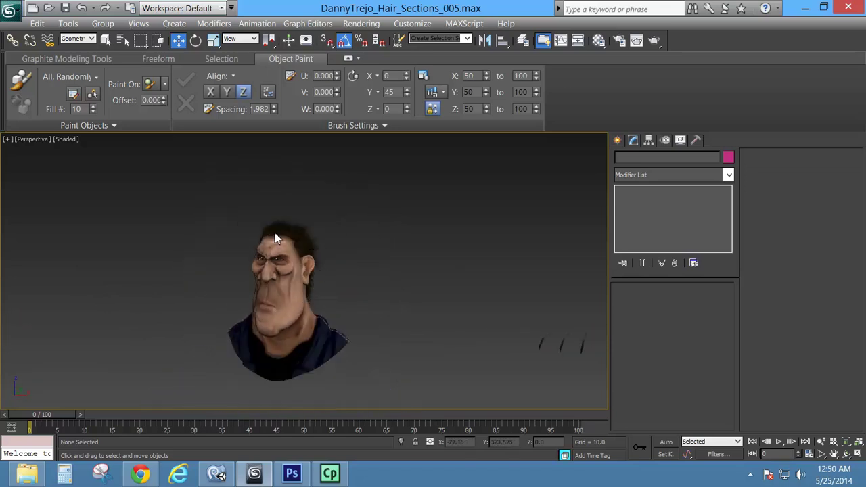
Select all 16 source hair sections beside the head, apply an Edit Poly modifier to them and enter vertex editing.
{"action": "middle_click_drag", "start_coordinate": [431, 299], "coordinate": [542, 381], "text": "alt"}
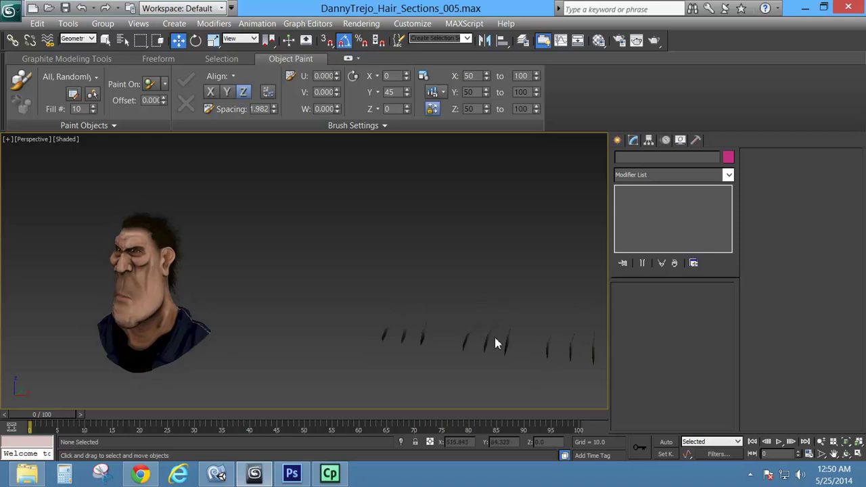
{"action": "middle_click_drag", "start_coordinate": [497, 344], "coordinate": [429, 336], "text": "alt"}
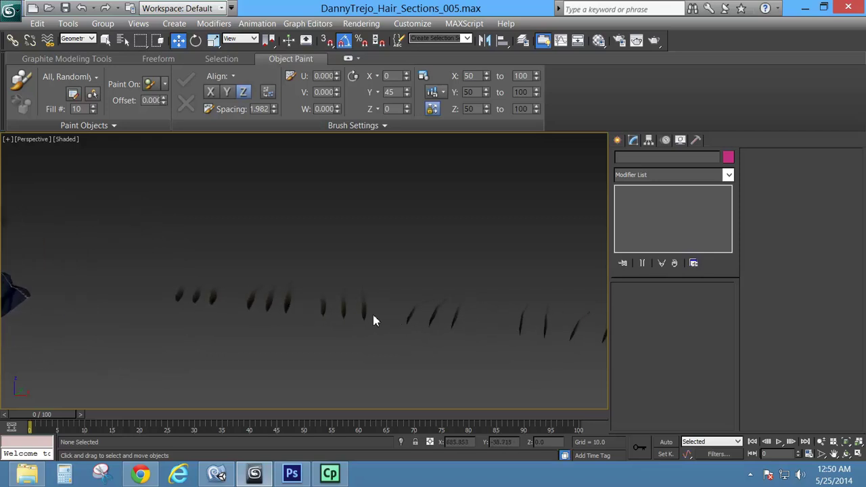
{"action": "middle_click_drag", "start_coordinate": [374, 316], "coordinate": [405, 320], "text": "alt"}
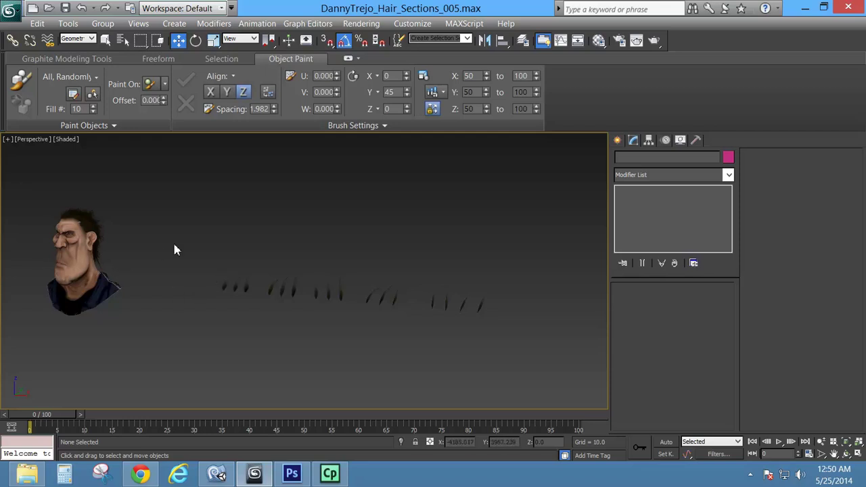
{"action": "middle_click_drag", "start_coordinate": [230, 295], "coordinate": [265, 290], "text": "alt"}
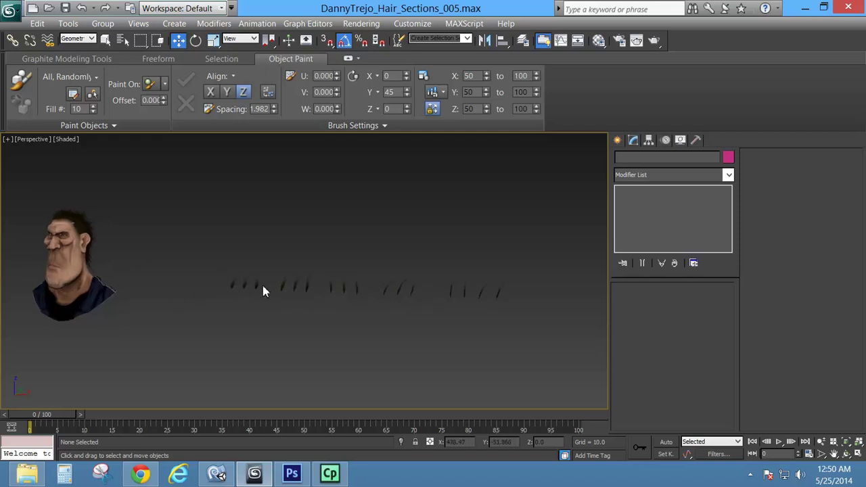
{"action": "left_click_drag", "start_coordinate": [514, 322], "coordinate": [542, 333]}
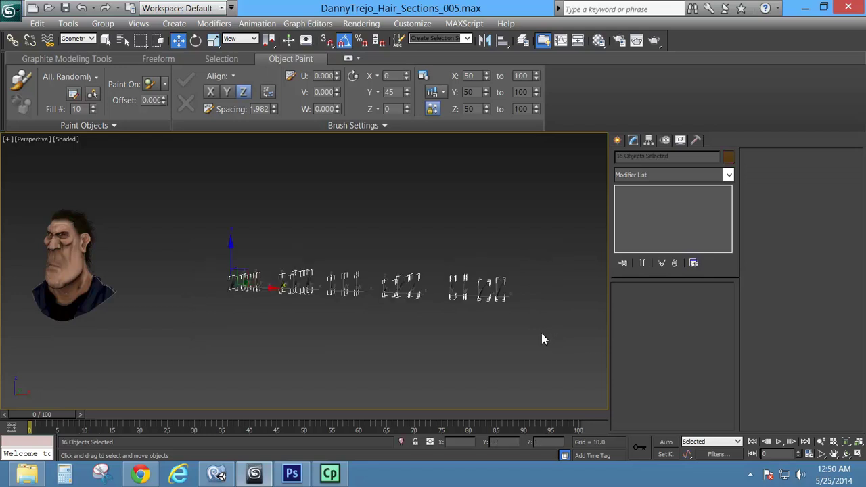
{"action": "left_click", "coordinate": [728, 175]}
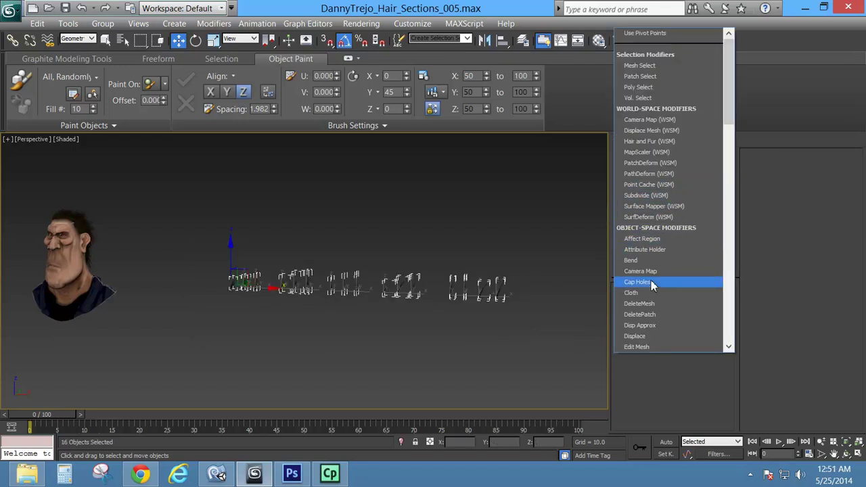
{"action": "scroll", "coordinate": [650, 312], "scroll_direction": "down", "scroll_amount": 2}
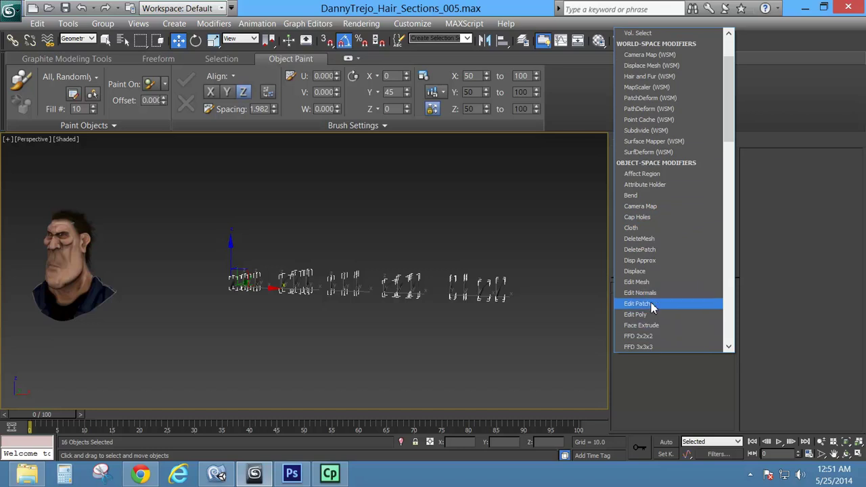
{"action": "left_click", "coordinate": [649, 315]}
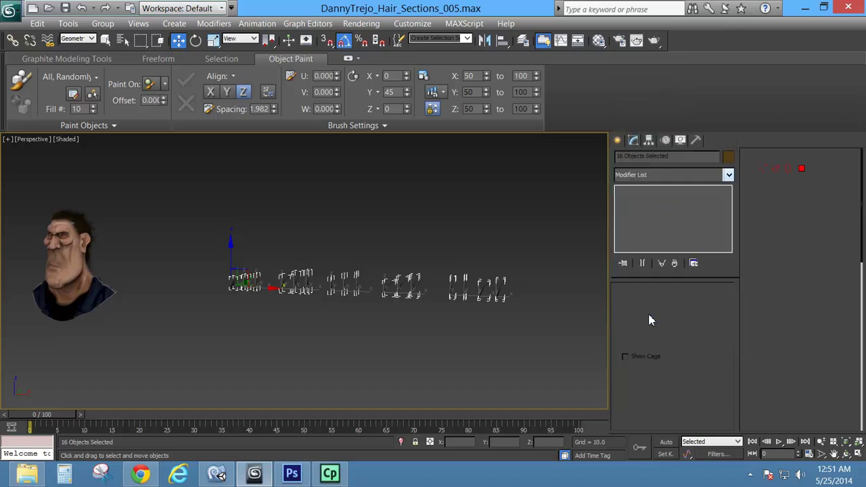
{"action": "left_click", "coordinate": [762, 167]}
{"action": "middle_click_drag", "start_coordinate": [408, 300], "coordinate": [311, 311], "text": "alt"}
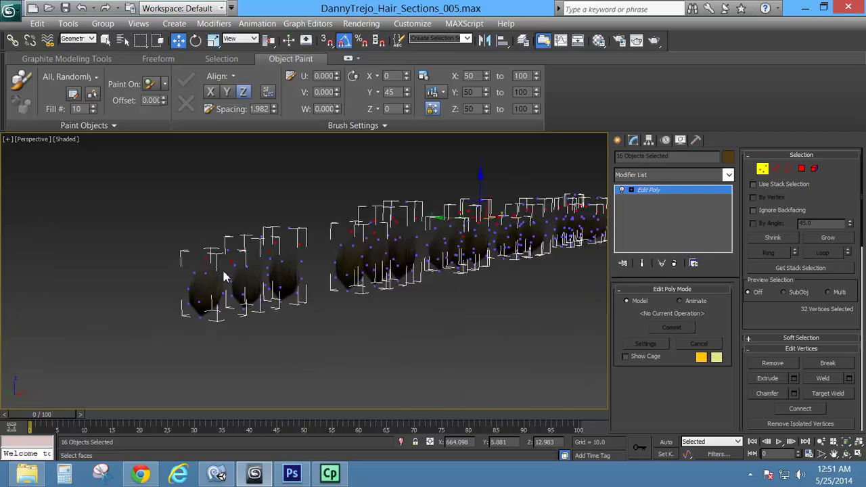
Add the topmost tip vertices of the first three groups of hair sections to the selection, with edged faces displayed.
{"action": "middle_click_drag", "start_coordinate": [226, 278], "coordinate": [233, 283], "text": "alt"}
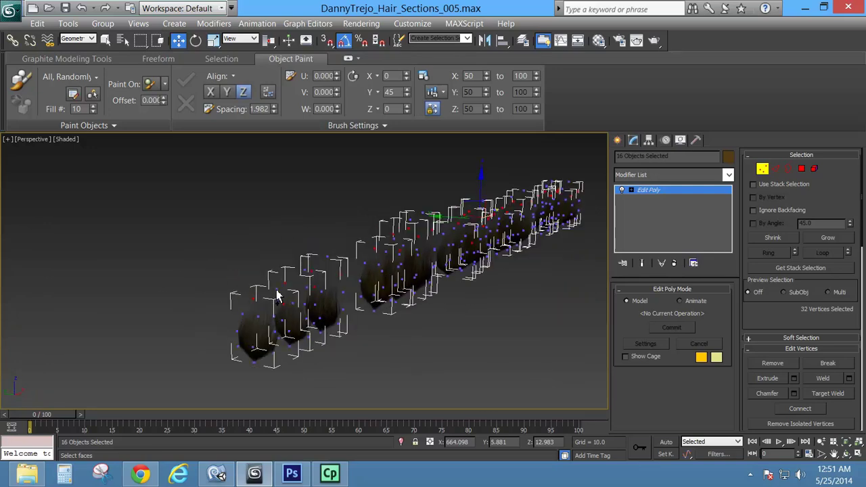
{"action": "scroll", "coordinate": [274, 288], "scroll_direction": "up", "scroll_amount": 5}
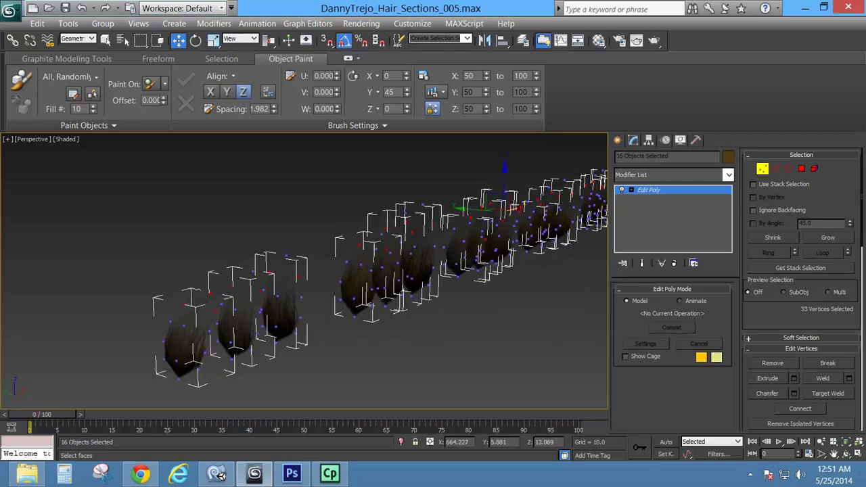
{"action": "left_click", "coordinate": [280, 250], "text": "ctrl"}
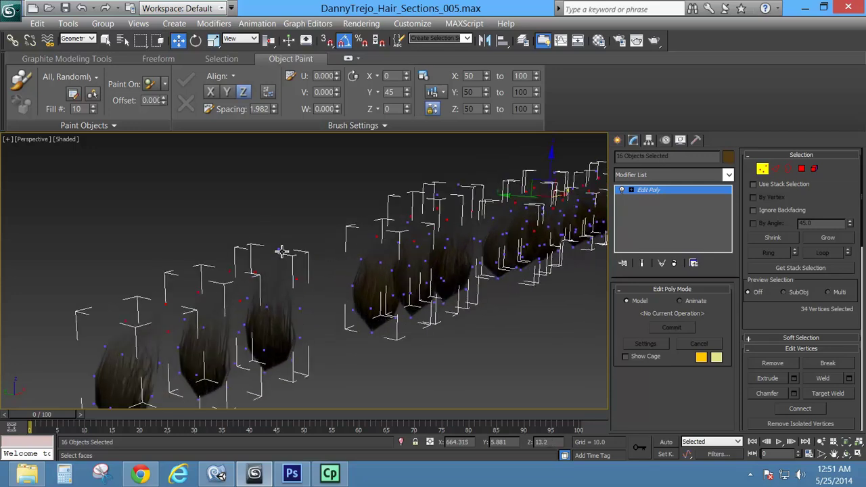
{"action": "key", "text": "F4"}
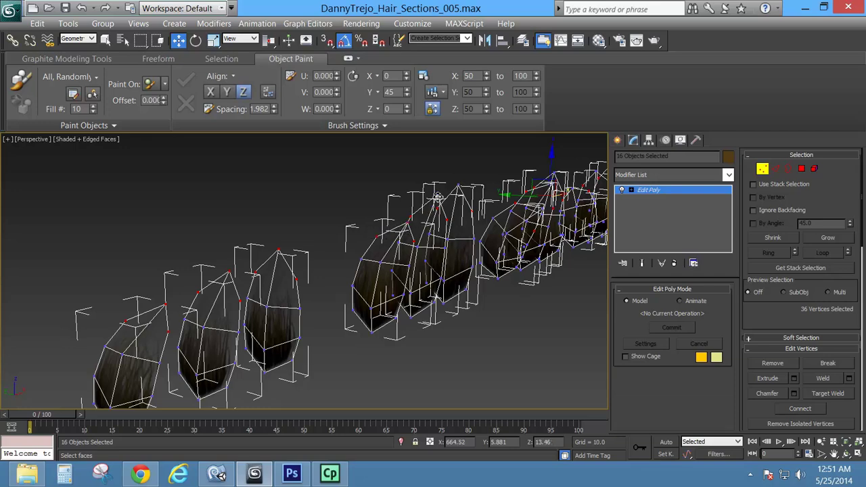
{"action": "left_click", "coordinate": [459, 187], "text": "ctrl"}
{"action": "middle_click_drag", "start_coordinate": [528, 248], "coordinate": [378, 240], "text": "alt"}
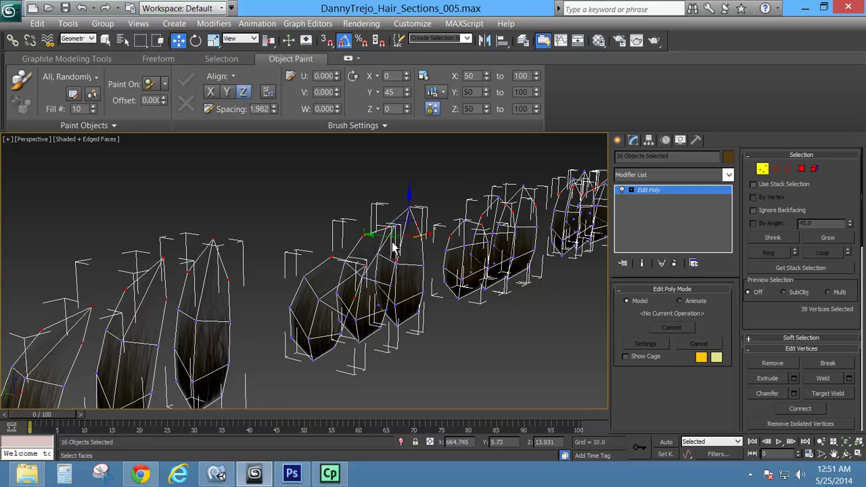
{"action": "left_click", "coordinate": [409, 215], "text": "ctrl"}
Add the topmost tip vertices of the last two groups of hair sections to the vertex selection.
{"action": "middle_click_drag", "start_coordinate": [479, 259], "coordinate": [366, 271], "text": "alt"}
{"action": "left_click", "coordinate": [360, 258], "text": "ctrl"}
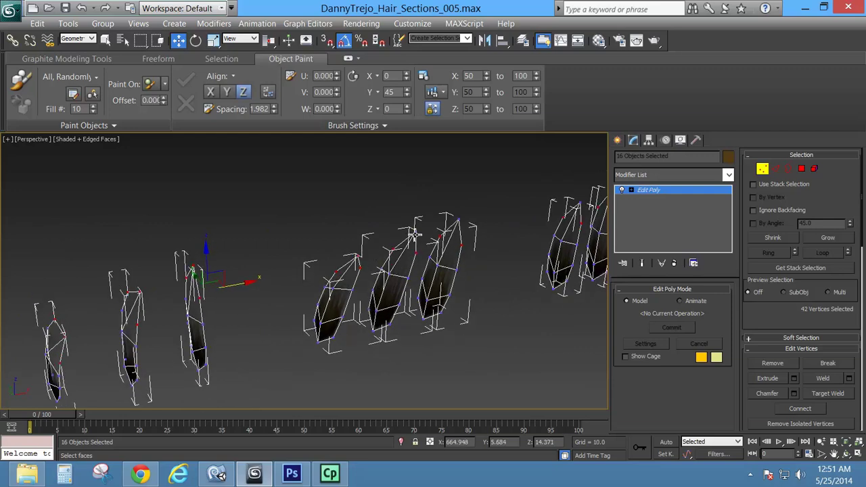
{"action": "left_click", "coordinate": [414, 235], "text": "ctrl"}
{"action": "left_click", "coordinate": [458, 226], "text": "ctrl"}
{"action": "middle_click_drag", "start_coordinate": [483, 247], "coordinate": [291, 296], "text": "alt"}
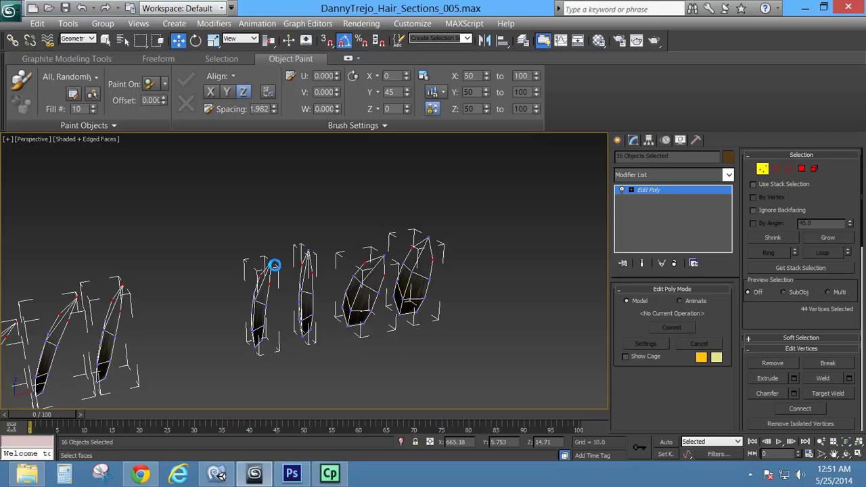
{"action": "left_click", "coordinate": [309, 252], "text": "ctrl"}
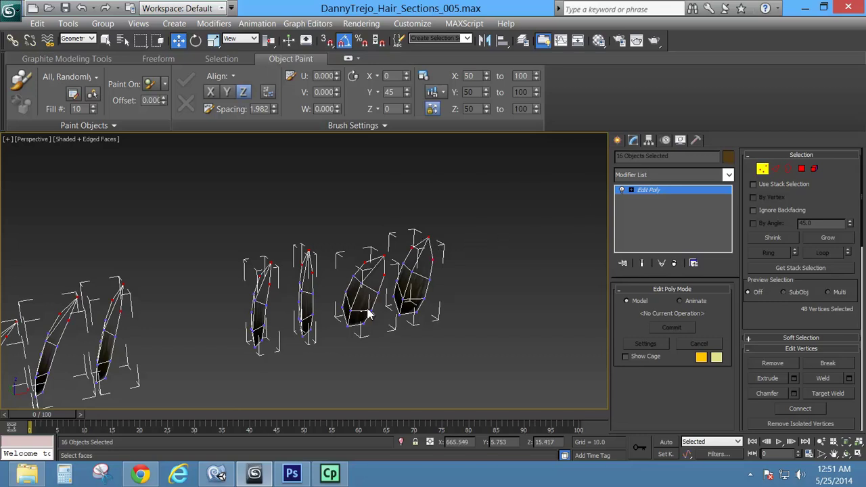
{"action": "middle_click_drag", "start_coordinate": [369, 315], "coordinate": [488, 281], "text": "alt"}
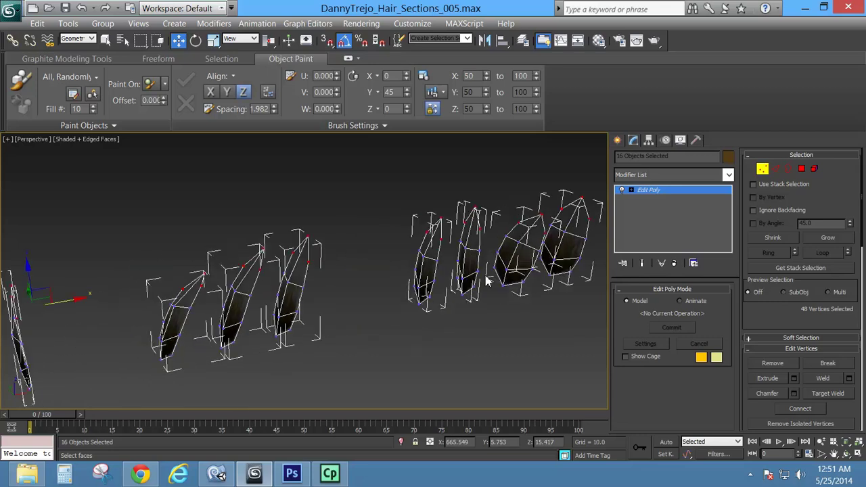
Enable soft selection for the selected tip vertices and set its falloff to 25.
{"action": "left_click", "coordinate": [792, 339]}
{"action": "left_click", "coordinate": [779, 166]}
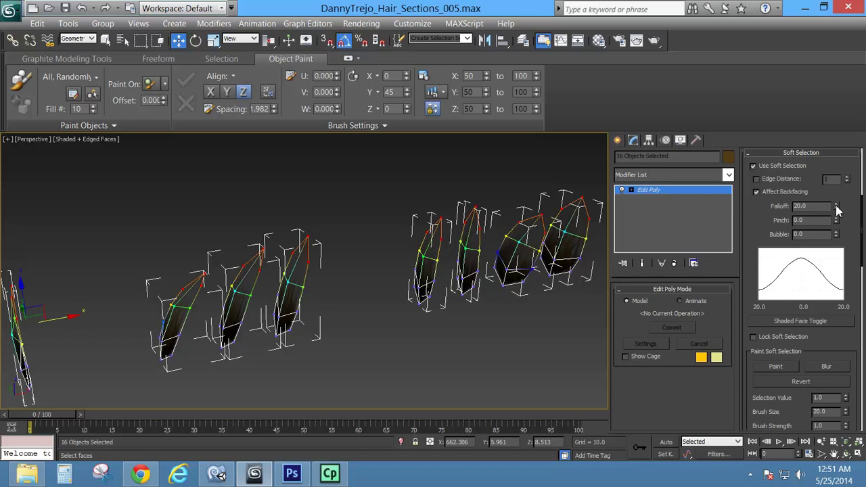
{"action": "left_click_drag", "start_coordinate": [837, 209], "coordinate": [833, 194]}
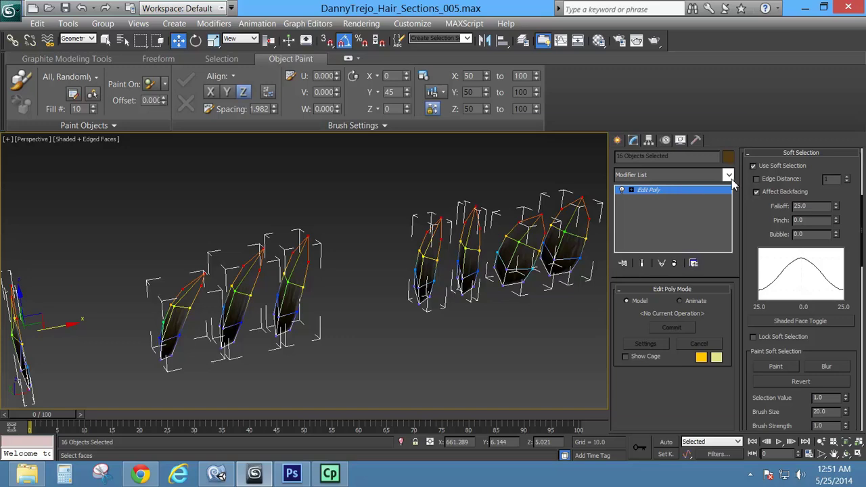
Apply a Noise modifier on top of Edit Poly to the soft-selected hair sections.
{"action": "left_click", "coordinate": [728, 175]}
{"action": "left_click_drag", "start_coordinate": [728, 132], "coordinate": [726, 208]}
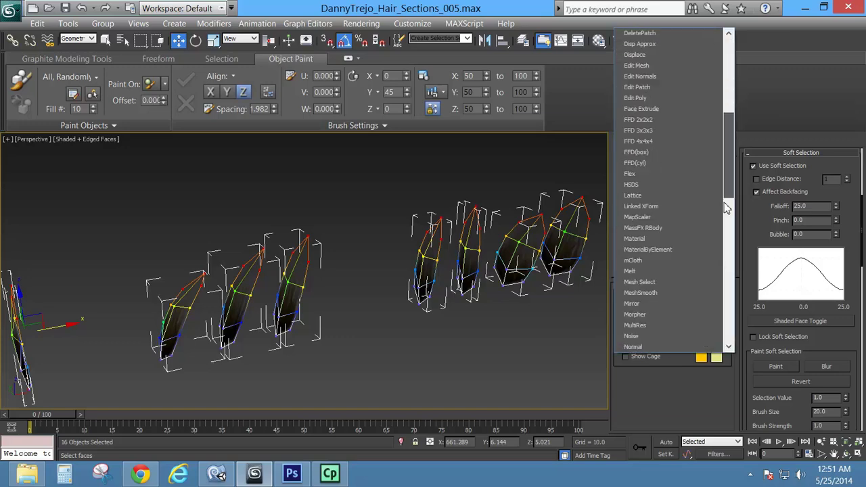
{"action": "scroll", "coordinate": [670, 257], "scroll_direction": "down", "scroll_amount": 2}
{"action": "left_click", "coordinate": [647, 262]}
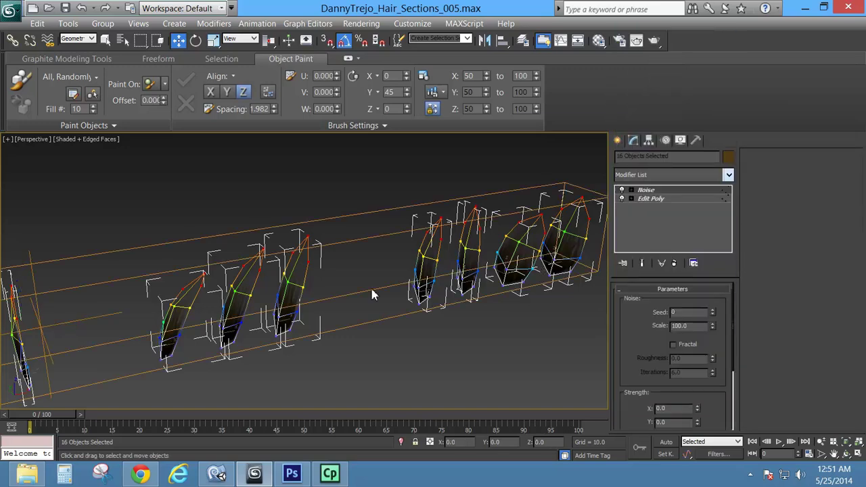
Examine the painted hair around the head's hairline and ear, and return to the row of source hair sections.
{"action": "scroll", "coordinate": [347, 275], "scroll_direction": "down", "scroll_amount": 6}
{"action": "middle_click_drag", "start_coordinate": [186, 314], "coordinate": [427, 283]}
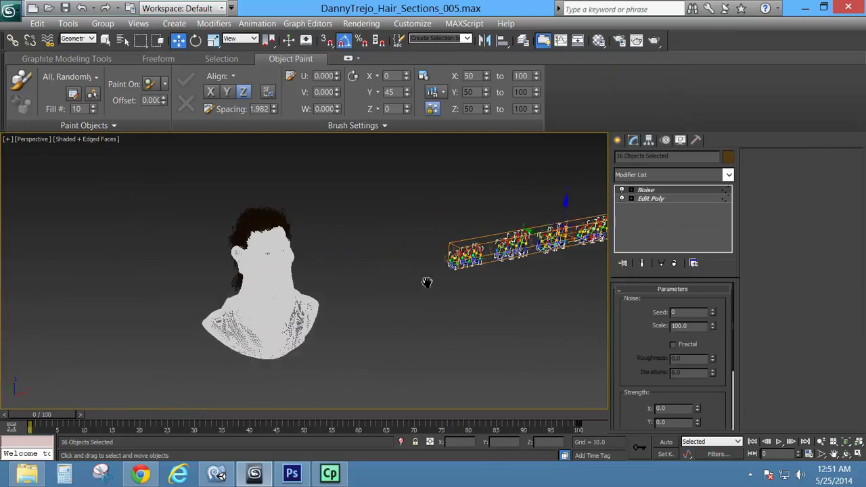
{"action": "scroll", "coordinate": [315, 258], "scroll_direction": "up", "scroll_amount": 10}
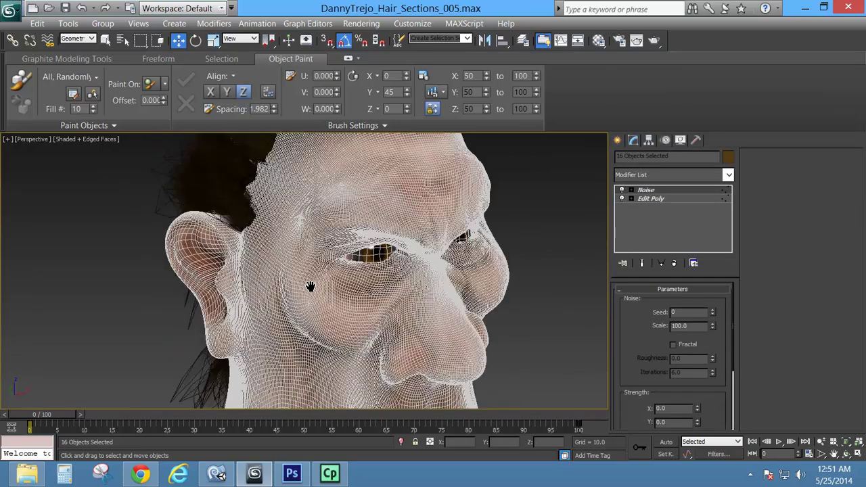
{"action": "middle_click_drag", "start_coordinate": [310, 286], "coordinate": [309, 315]}
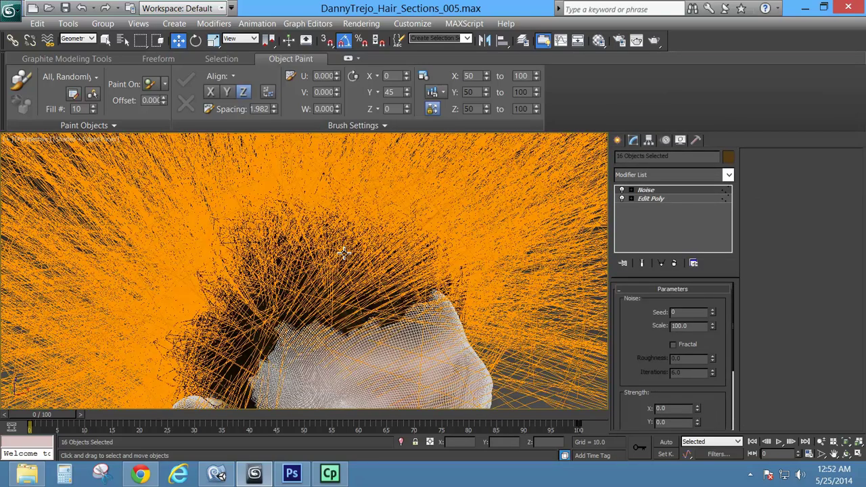
{"action": "scroll", "coordinate": [295, 341], "scroll_direction": "up", "scroll_amount": 3}
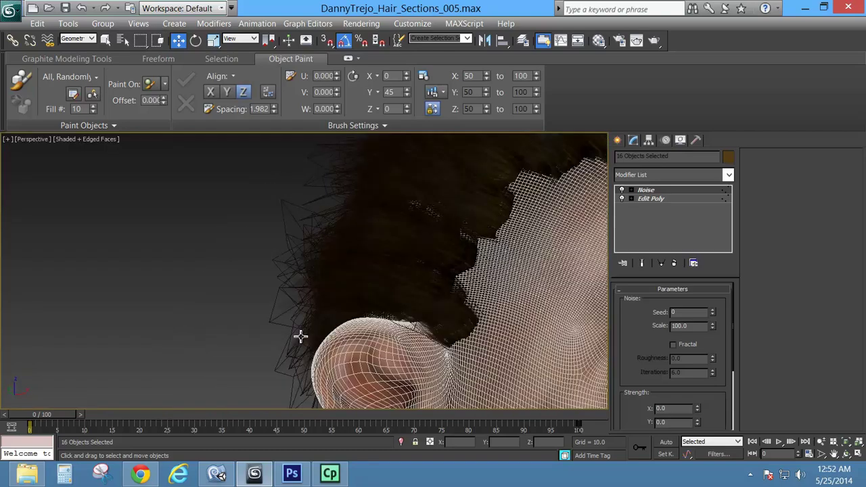
{"action": "middle_click_drag", "start_coordinate": [429, 318], "coordinate": [250, 343]}
{"action": "scroll", "coordinate": [348, 343], "scroll_direction": "down", "scroll_amount": 4}
{"action": "middle_click_drag", "start_coordinate": [439, 347], "coordinate": [140, 310]}
{"action": "scroll", "coordinate": [293, 306], "scroll_direction": "up", "scroll_amount": 5}
{"action": "middle_click_drag", "start_coordinate": [286, 344], "coordinate": [338, 318], "text": "alt"}
{"action": "scroll", "coordinate": [356, 317], "scroll_direction": "down", "scroll_amount": 3}
{"action": "middle_click_drag", "start_coordinate": [416, 320], "coordinate": [496, 283], "text": "alt"}
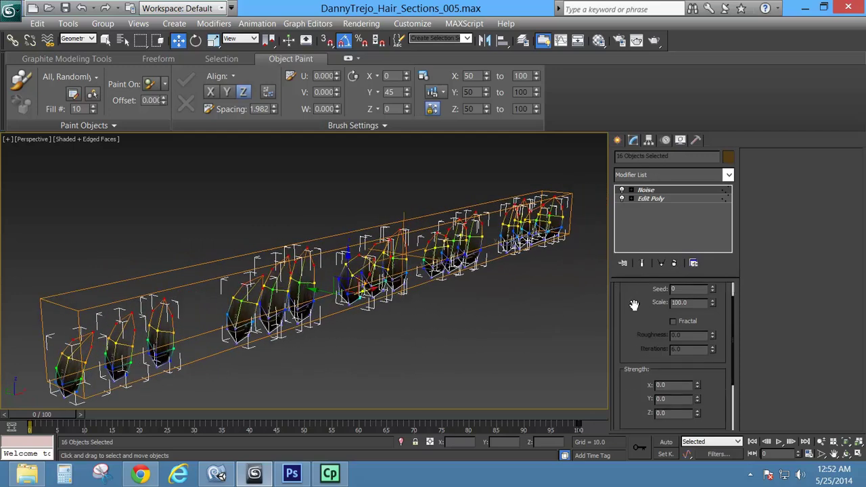
Turn on Fractal in the Noise modifier and set its X, Y and Z strength to 20 for the hair sections.
{"action": "scroll", "coordinate": [639, 334], "scroll_direction": "down", "scroll_amount": 2}
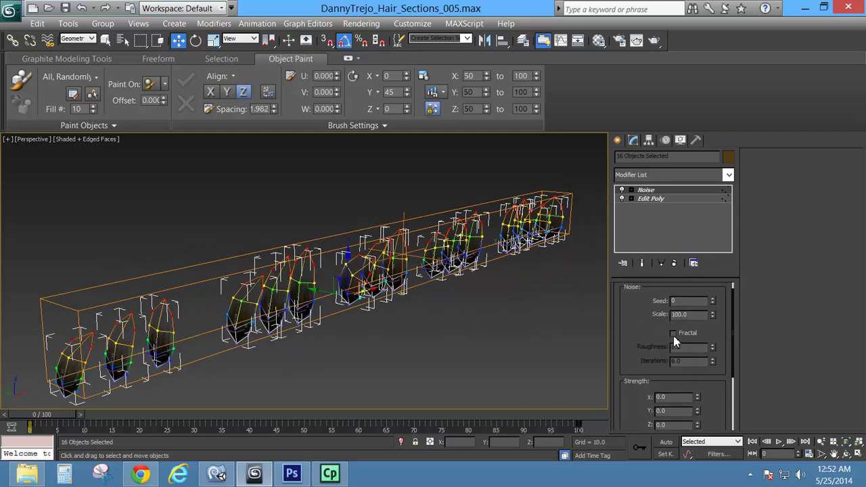
{"action": "left_click", "coordinate": [673, 334]}
{"action": "scroll", "coordinate": [629, 316], "scroll_direction": "down", "scroll_amount": 4}
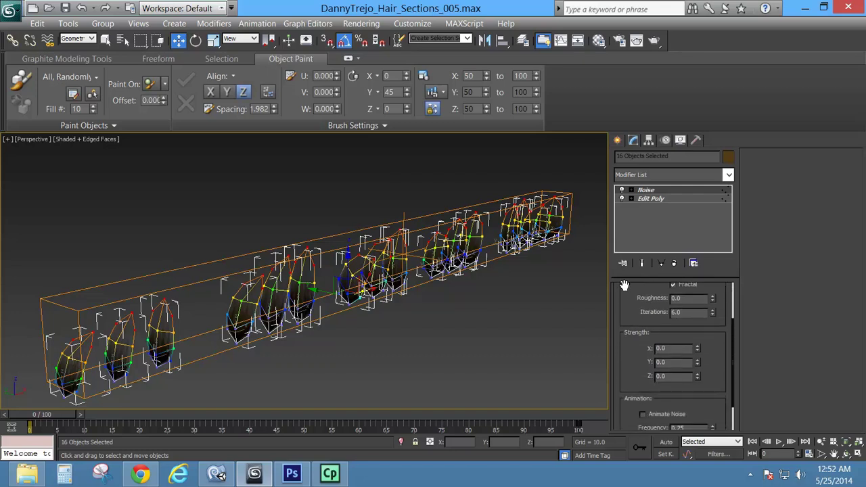
{"action": "left_click_drag", "start_coordinate": [624, 285], "coordinate": [624, 276]}
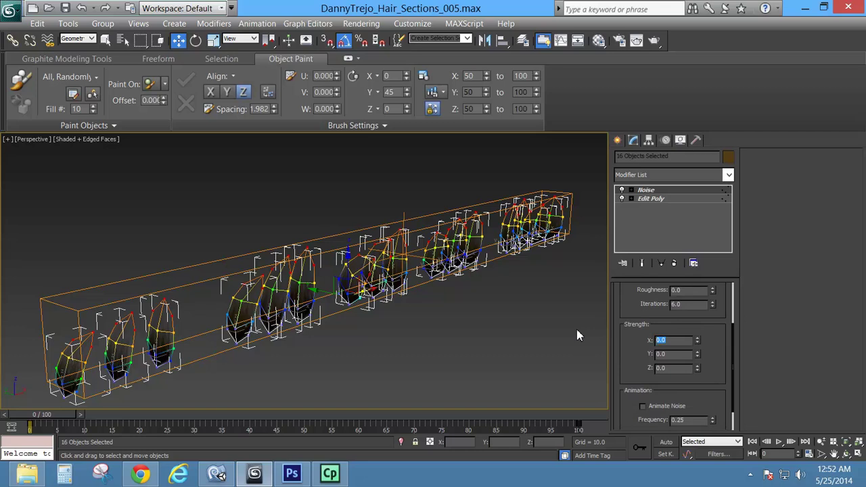
{"action": "type", "text": "5"}
{"action": "key", "text": "Tab"}
{"action": "type", "text": "20"}
{"action": "key", "text": "Tab"}
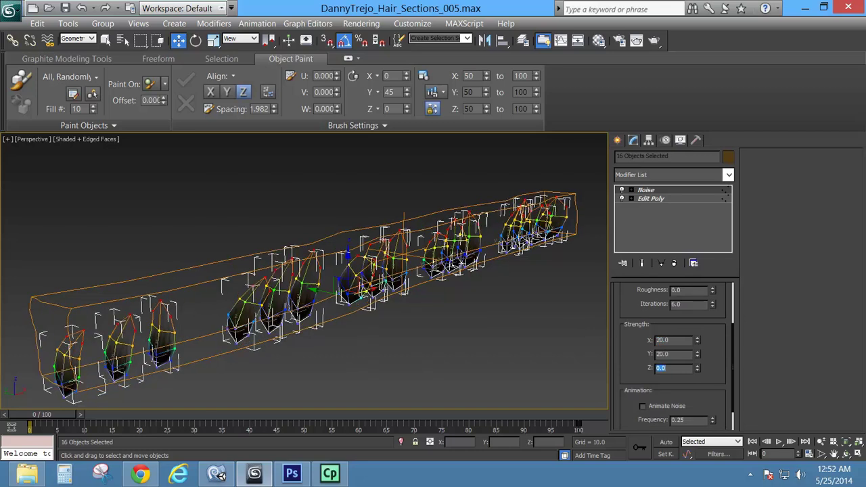
{"action": "type", "text": "20"}
{"action": "key", "text": "Return"}
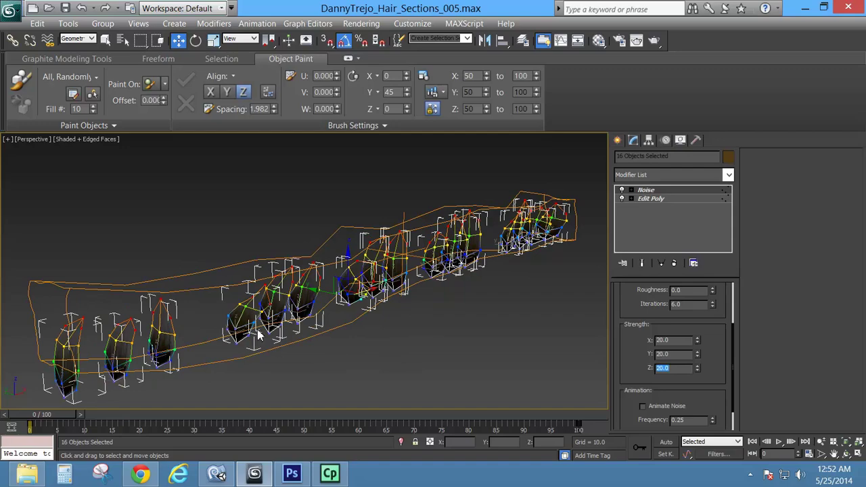
{"action": "middle_click_drag", "start_coordinate": [258, 334], "coordinate": [276, 325], "text": "alt"}
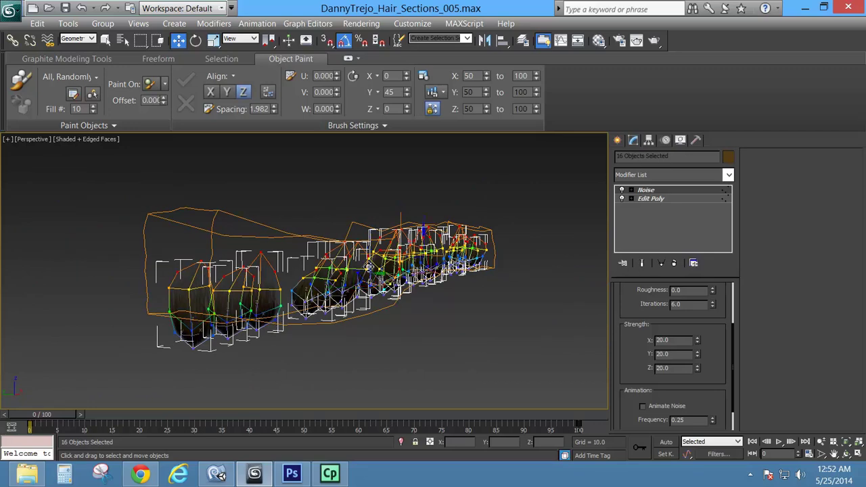
{"action": "middle_click_drag", "start_coordinate": [369, 266], "coordinate": [414, 302], "text": "alt"}
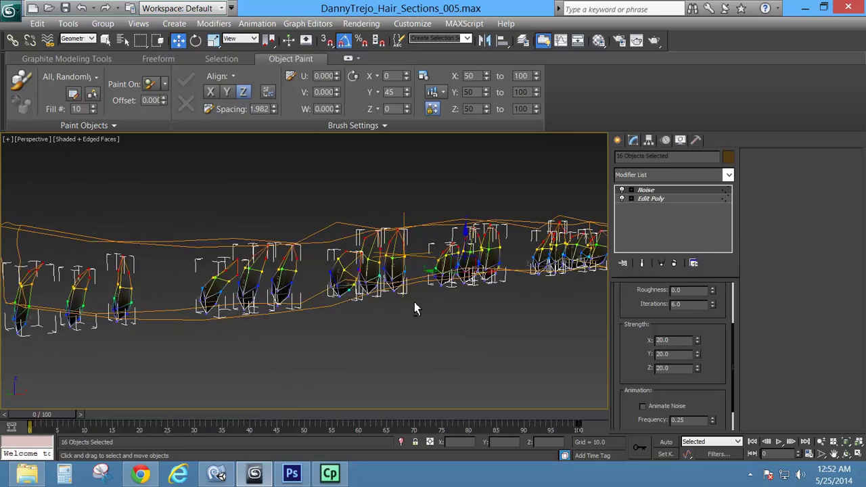
Deselect the hair sections, select and frame the head model, and turn off edged faces to inspect its hair in plain shading.
{"action": "left_click", "coordinate": [362, 195]}
{"action": "scroll", "coordinate": [361, 191], "scroll_direction": "down", "scroll_amount": 8}
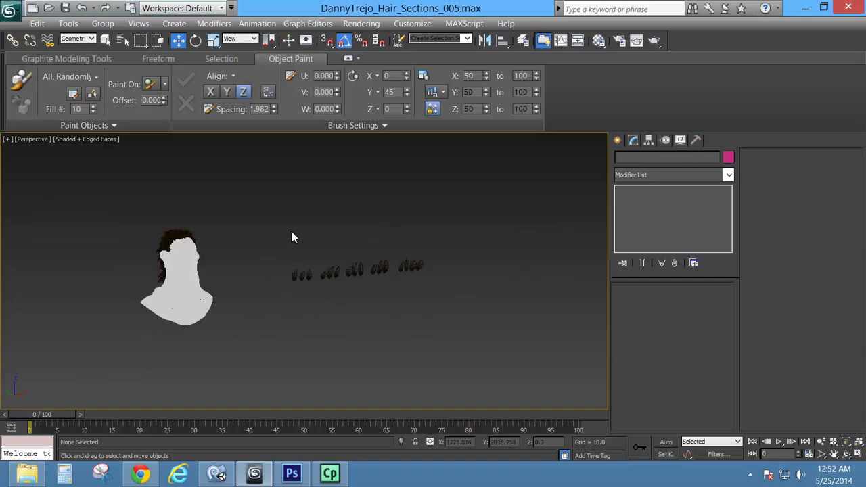
{"action": "scroll", "coordinate": [333, 268], "scroll_direction": "up", "scroll_amount": 15}
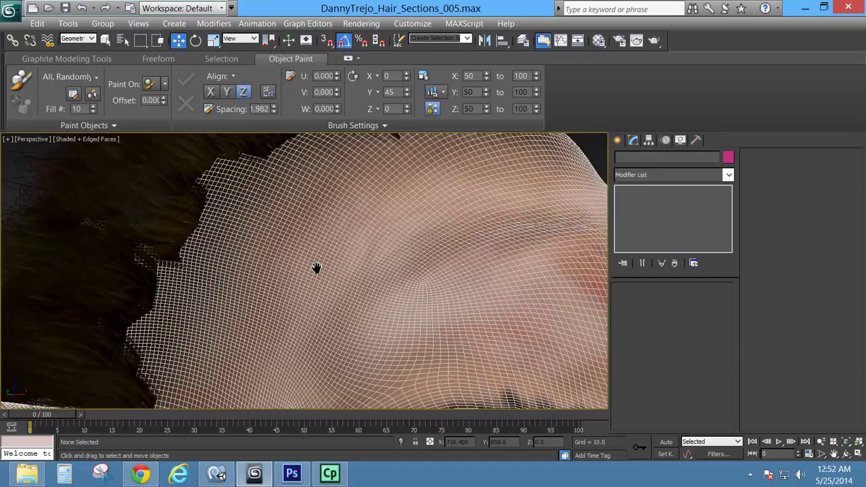
{"action": "scroll", "coordinate": [316, 268], "scroll_direction": "down", "scroll_amount": 10}
{"action": "middle_click_drag", "start_coordinate": [316, 267], "coordinate": [289, 278]}
{"action": "left_click", "coordinate": [191, 360]}
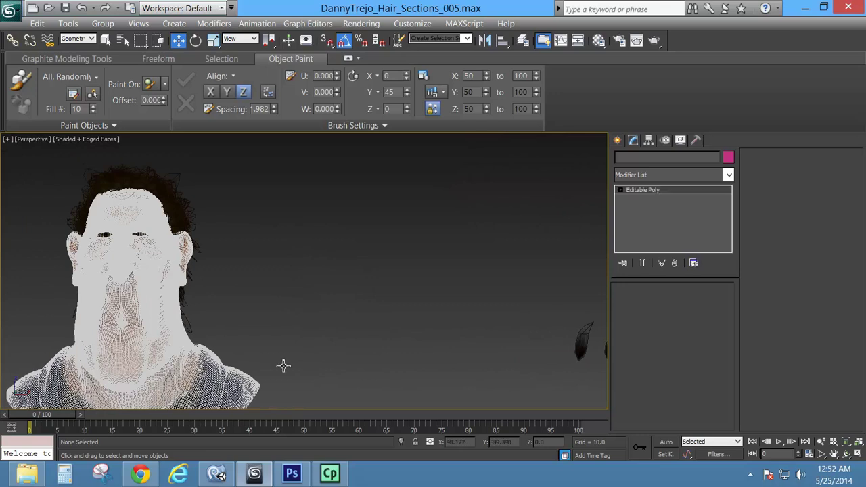
{"action": "key", "text": "z"}
{"action": "key", "text": "F4"}
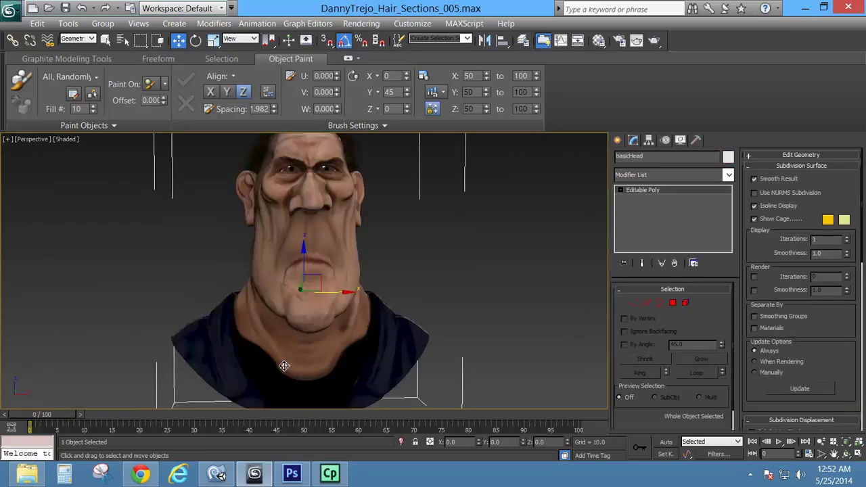
{"action": "middle_click_drag", "start_coordinate": [306, 356], "coordinate": [312, 324], "text": "alt"}
{"action": "scroll", "coordinate": [322, 271], "scroll_direction": "up", "scroll_amount": 3}
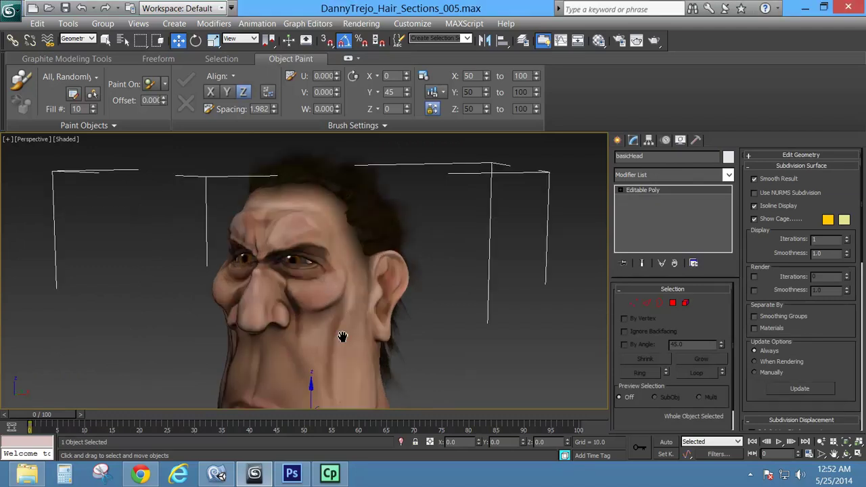
{"action": "middle_click_drag", "start_coordinate": [340, 371], "coordinate": [344, 318], "text": "alt"}
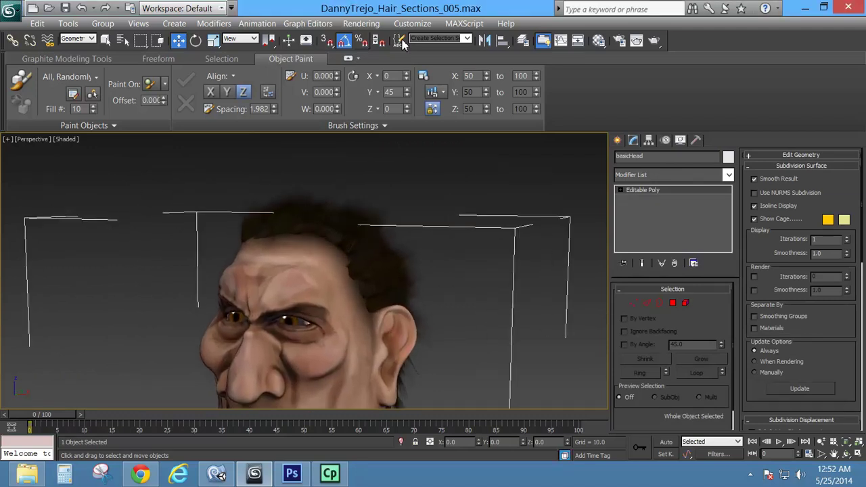
Minimize the modeling ribbon and show safe frames in the Perspective view, with the hairline in close-up.
{"action": "left_click", "coordinate": [348, 59]}
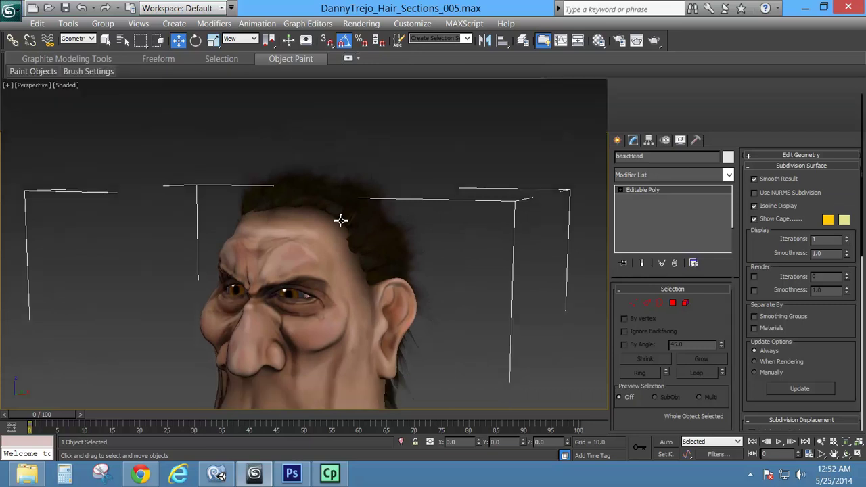
{"action": "middle_click_drag", "start_coordinate": [366, 207], "coordinate": [311, 310], "text": "alt"}
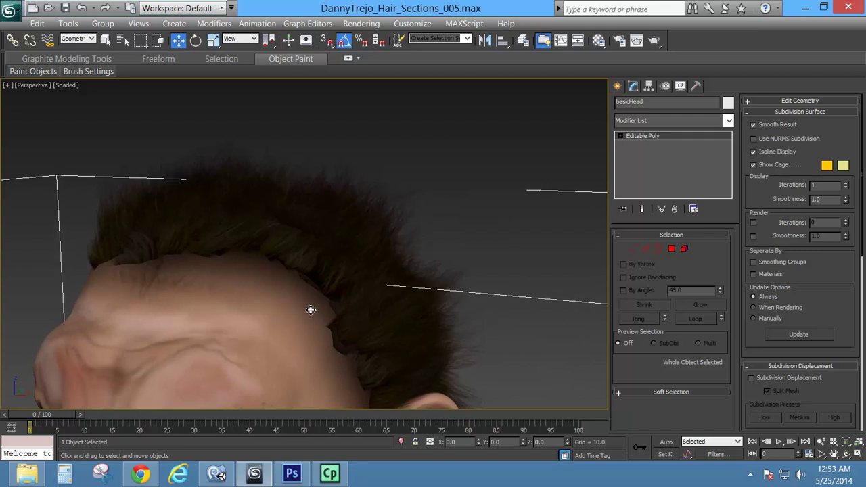
{"action": "left_click", "coordinate": [41, 87]}
{"action": "left_click", "coordinate": [68, 252]}
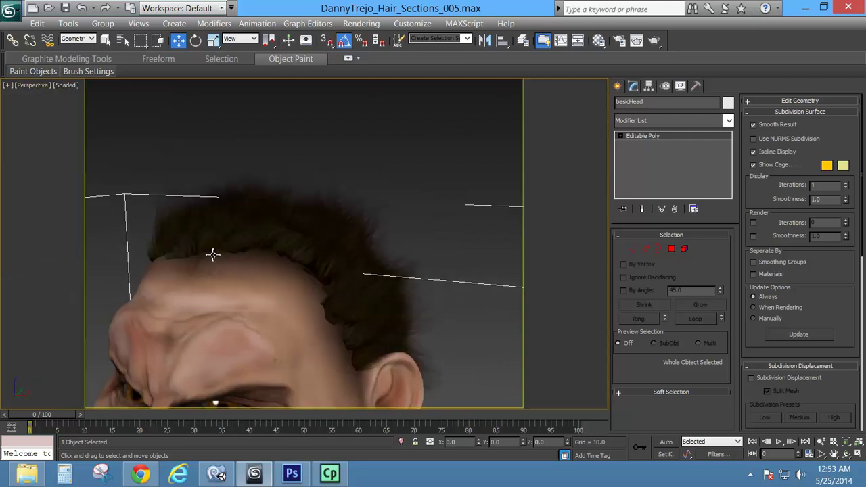
{"action": "middle_click_drag", "start_coordinate": [322, 246], "coordinate": [353, 201]}
{"action": "scroll", "coordinate": [361, 226], "scroll_direction": "up", "scroll_amount": 3}
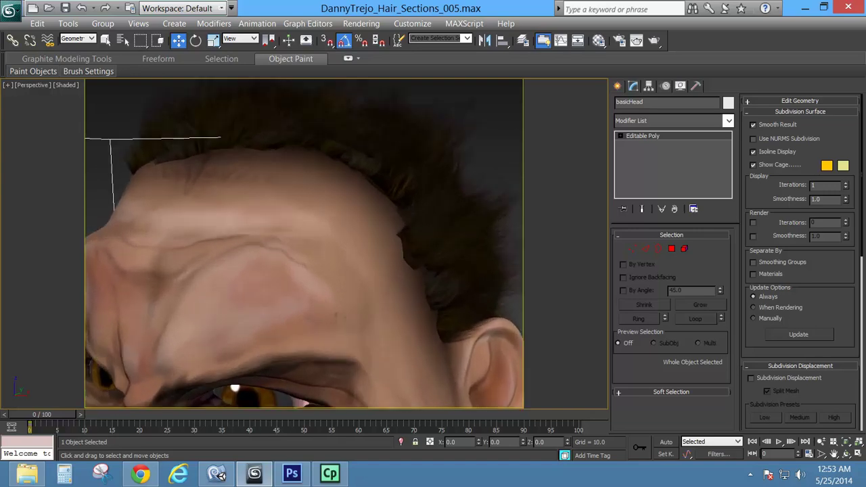
Render the Perspective close-up of the forehead and front hairline, and close the rendered image after checking it.
{"action": "left_click", "coordinate": [637, 40]}
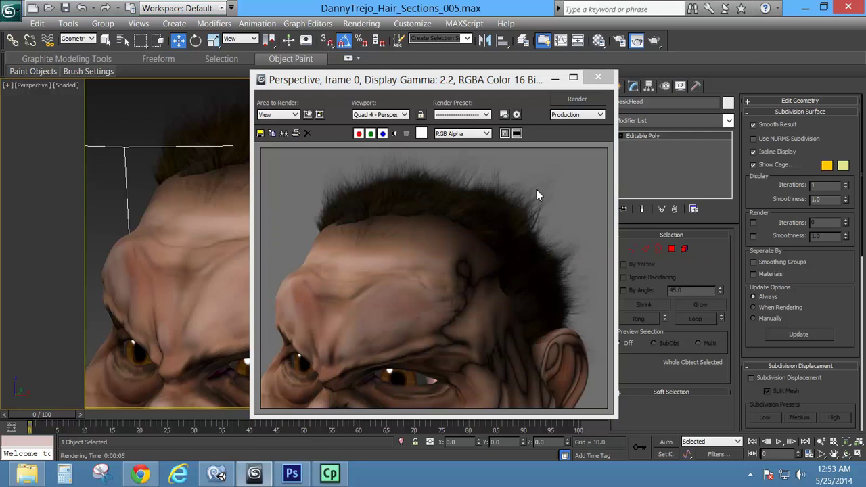
{"action": "left_click", "coordinate": [599, 78]}
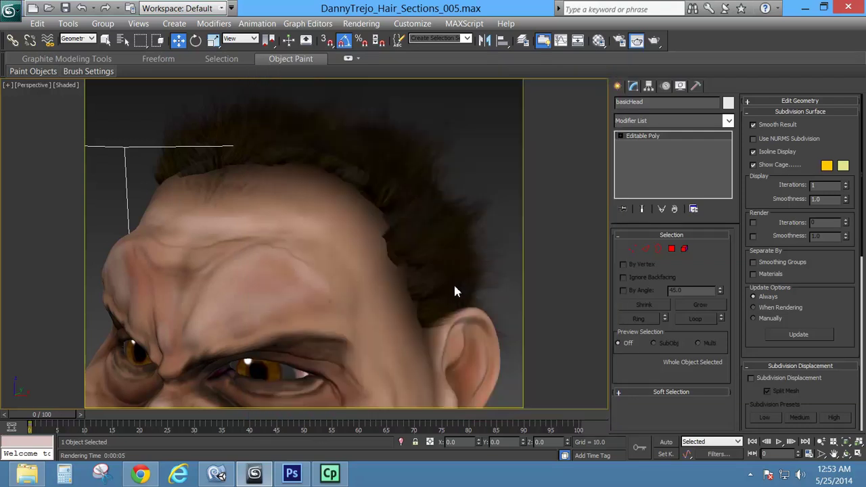
Render the head in profile from its other side, with the ear and back hair in view, and close the rendered image.
{"action": "scroll", "coordinate": [454, 291], "scroll_direction": "up", "scroll_amount": 5}
{"action": "scroll", "coordinate": [307, 286], "scroll_direction": "down", "scroll_amount": 8}
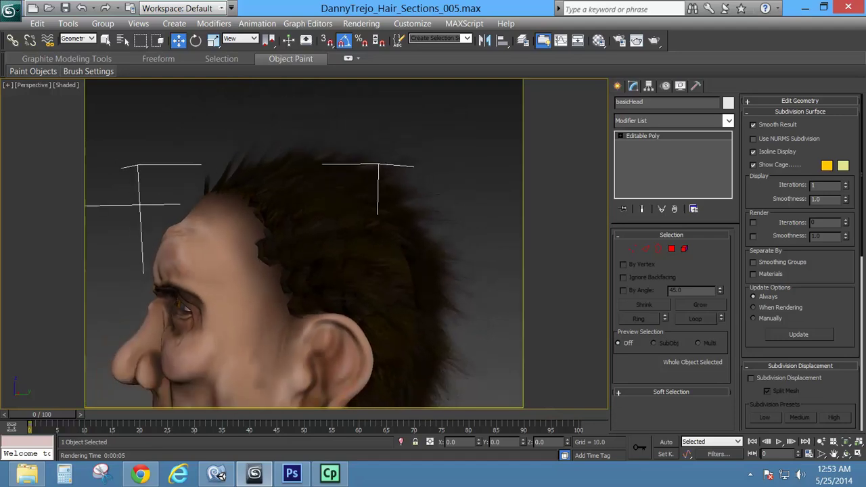
{"action": "middle_click_drag", "start_coordinate": [273, 310], "coordinate": [434, 309], "text": "alt"}
{"action": "mouse_move", "coordinate": [362, 317]}
{"action": "middle_mouse_down"}
{"action": "mouse_move", "coordinate": [394, 269]}
{"action": "mouse_move", "coordinate": [396, 228]}
{"action": "middle_mouse_up"}
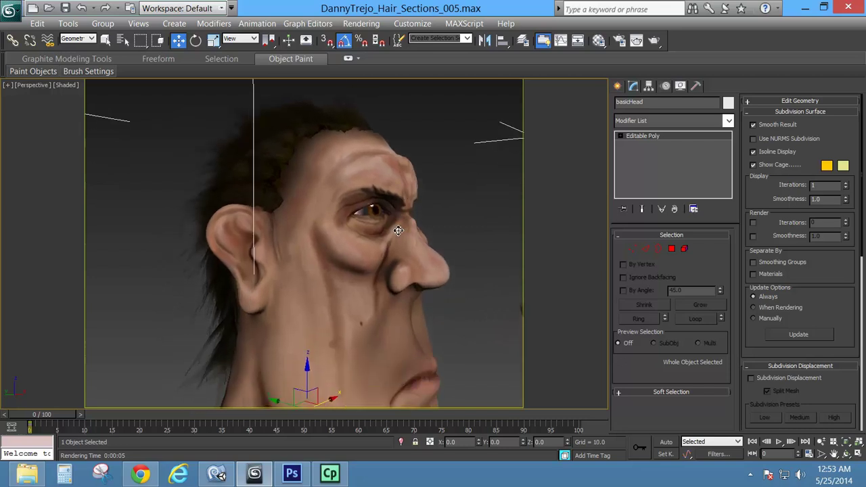
{"action": "scroll", "coordinate": [397, 229], "scroll_direction": "down", "scroll_amount": 2}
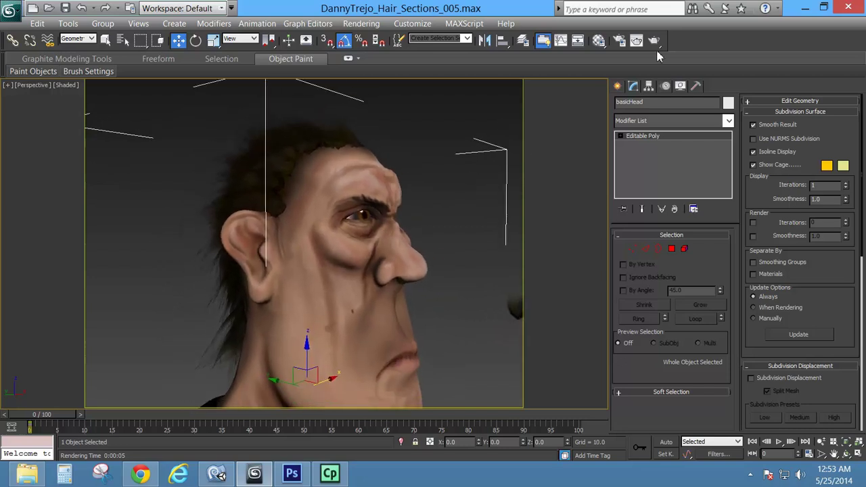
{"action": "left_click", "coordinate": [637, 40]}
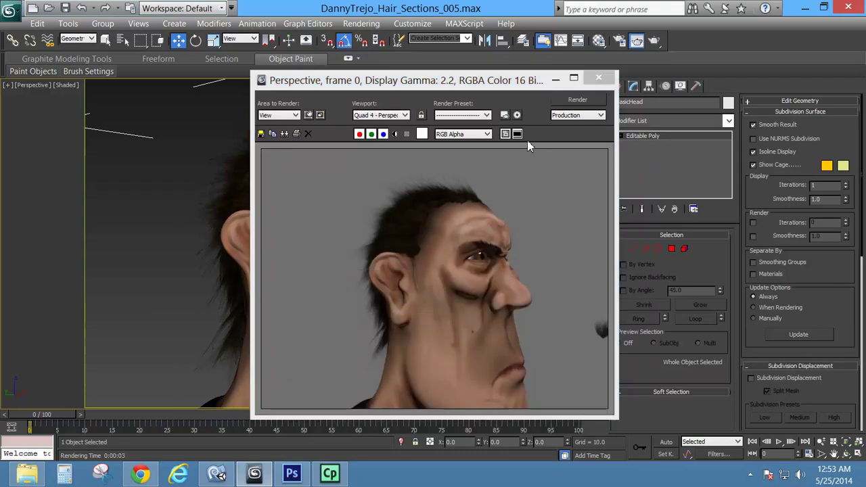
{"action": "left_click", "coordinate": [598, 78]}
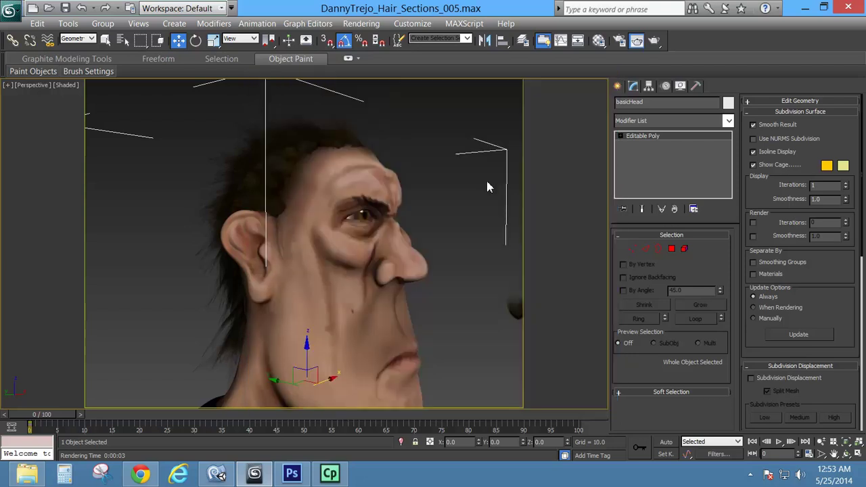
Examine the hair around the whole head from the front, back and three-quarter angles, ending with the full bust in view.
{"action": "middle_click_drag", "start_coordinate": [336, 248], "coordinate": [314, 210], "text": "alt"}
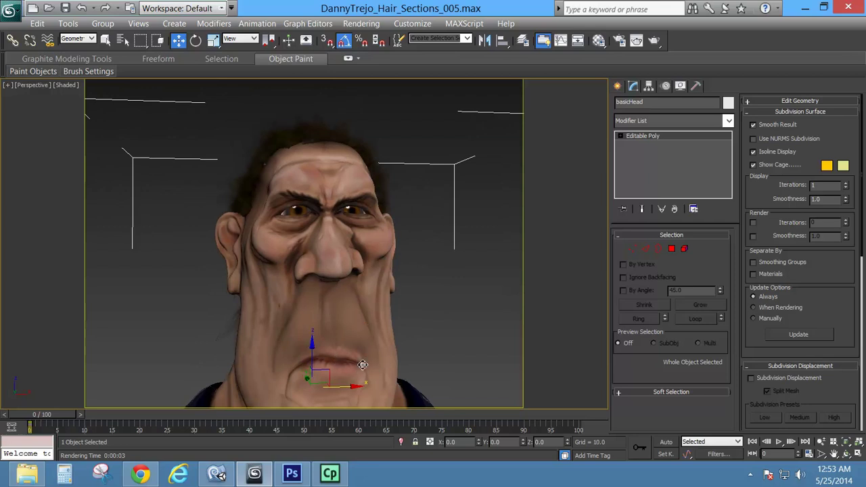
{"action": "middle_click_drag", "start_coordinate": [363, 365], "coordinate": [139, 372], "text": "alt"}
{"action": "middle_click_drag", "start_coordinate": [292, 350], "coordinate": [328, 311], "text": "alt"}
{"action": "middle_click_drag", "start_coordinate": [273, 350], "coordinate": [234, 372], "text": "alt"}
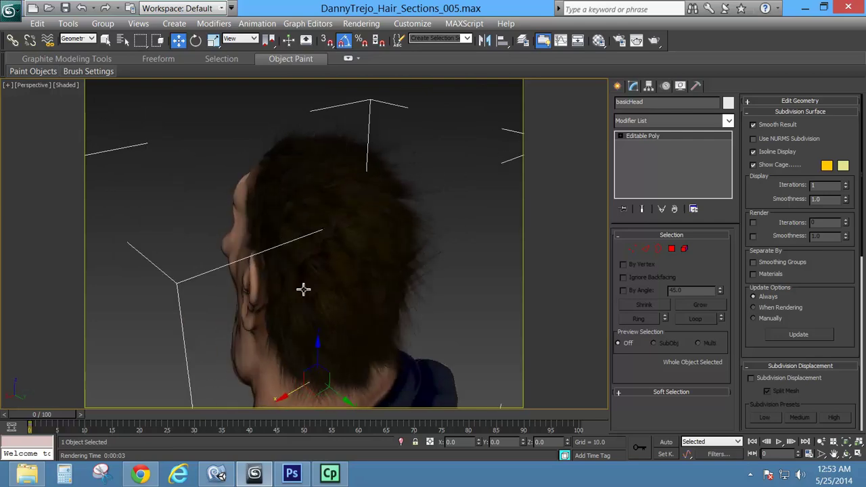
{"action": "middle_click_drag", "start_coordinate": [343, 284], "coordinate": [446, 271], "text": "alt"}
{"action": "scroll", "coordinate": [476, 271], "scroll_direction": "down", "scroll_amount": 3}
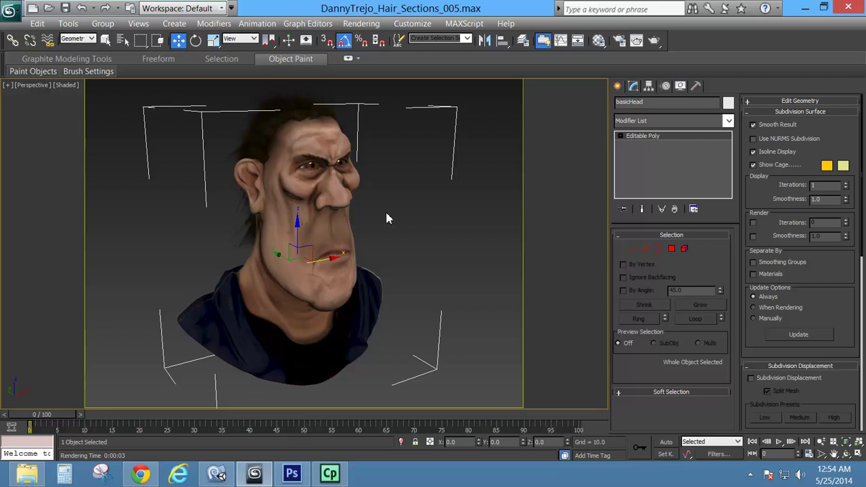
{"action": "middle_click_drag", "start_coordinate": [400, 222], "coordinate": [416, 233]}
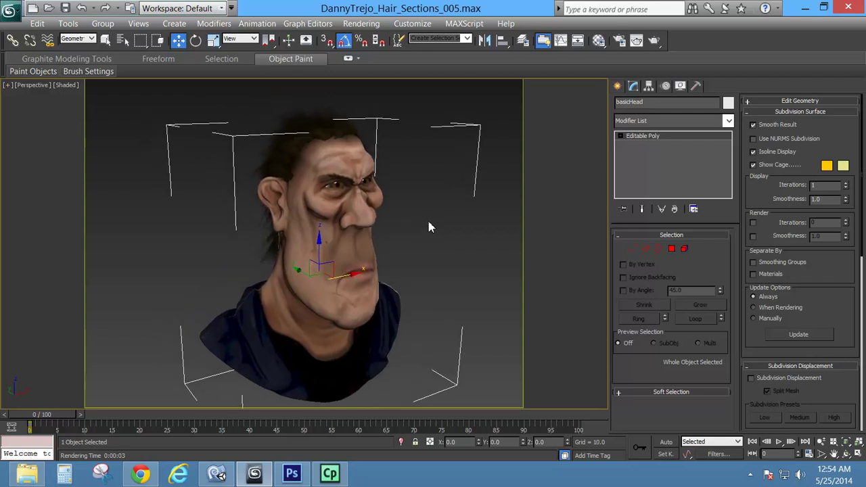
{"action": "mouse_move", "coordinate": [427, 276]}
{"action": "middle_mouse_down", "text": "alt"}
{"action": "mouse_move", "coordinate": [404, 266]}
{"action": "mouse_move", "coordinate": [412, 267]}
{"action": "middle_mouse_up", "text": "alt"}
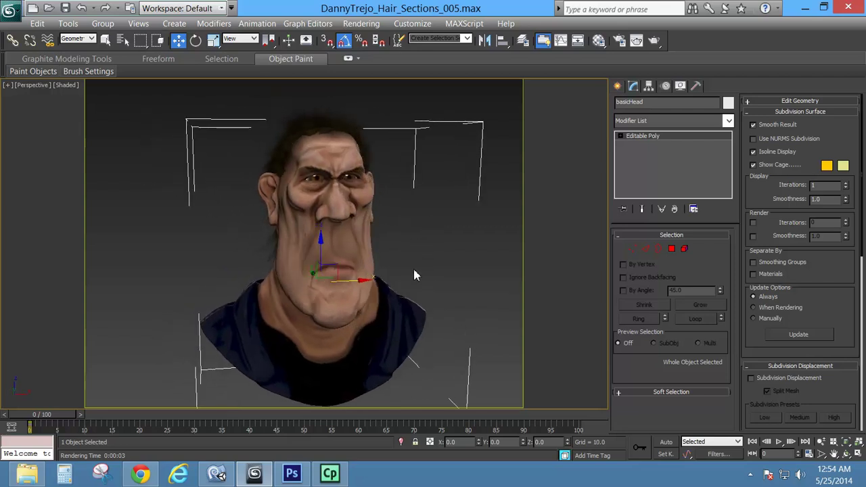